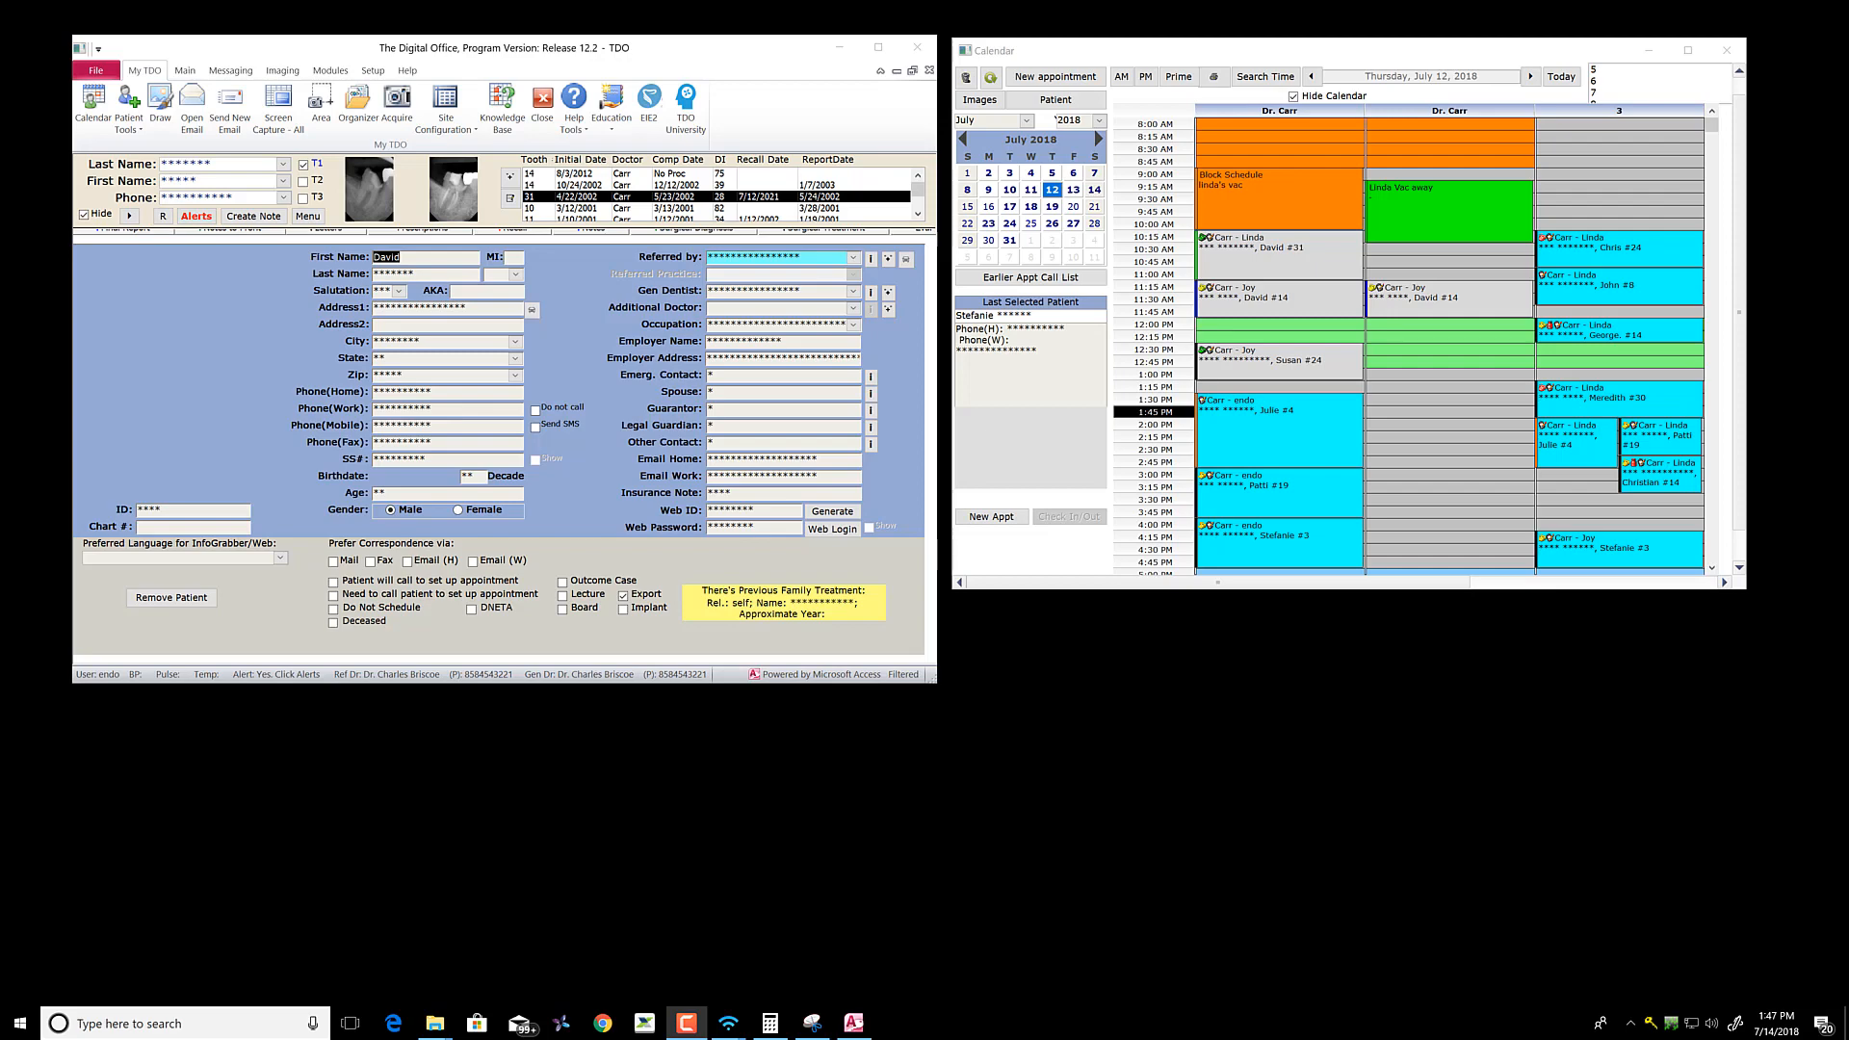
Open the tooth #31 Recall other radiograph from the image organizer in the Draw page
{"action": "key", "text": "XF86AudioRaiseVolume"}
{"action": "left_click", "coordinate": [358, 104]}
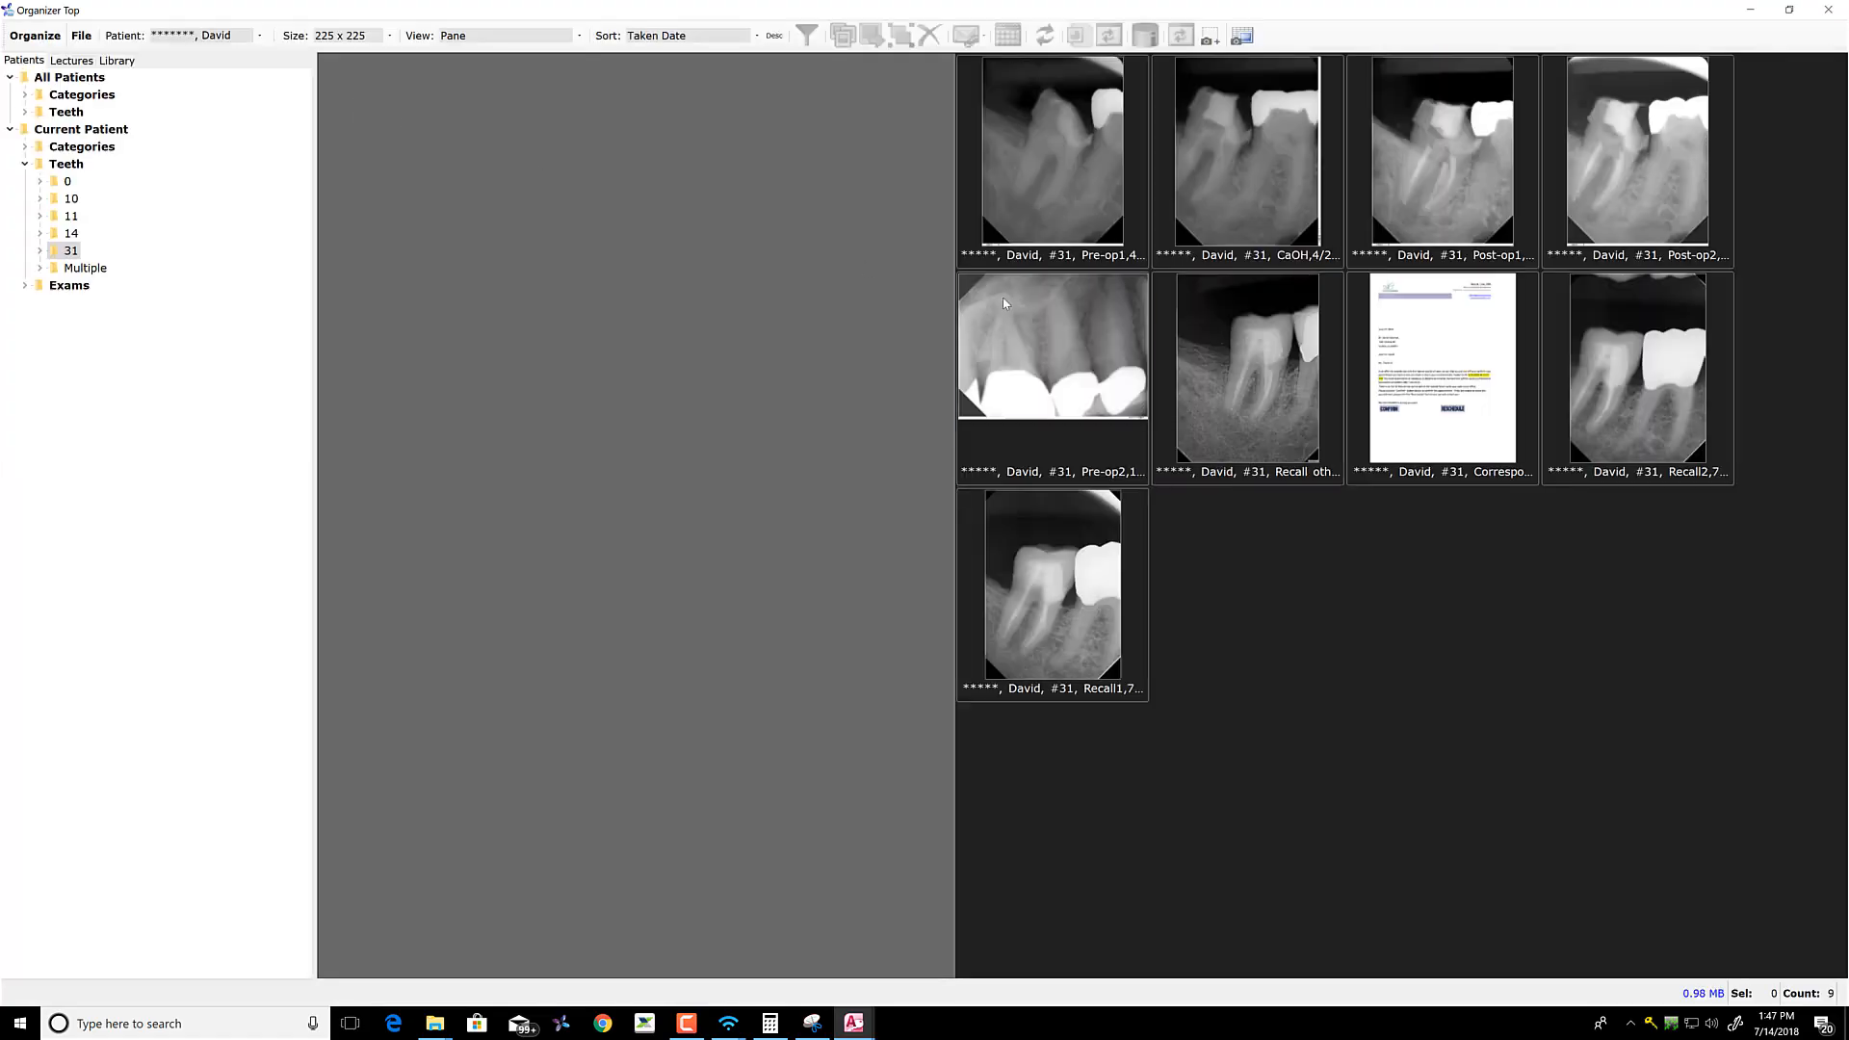
{"action": "double_click", "coordinate": [1219, 358]}
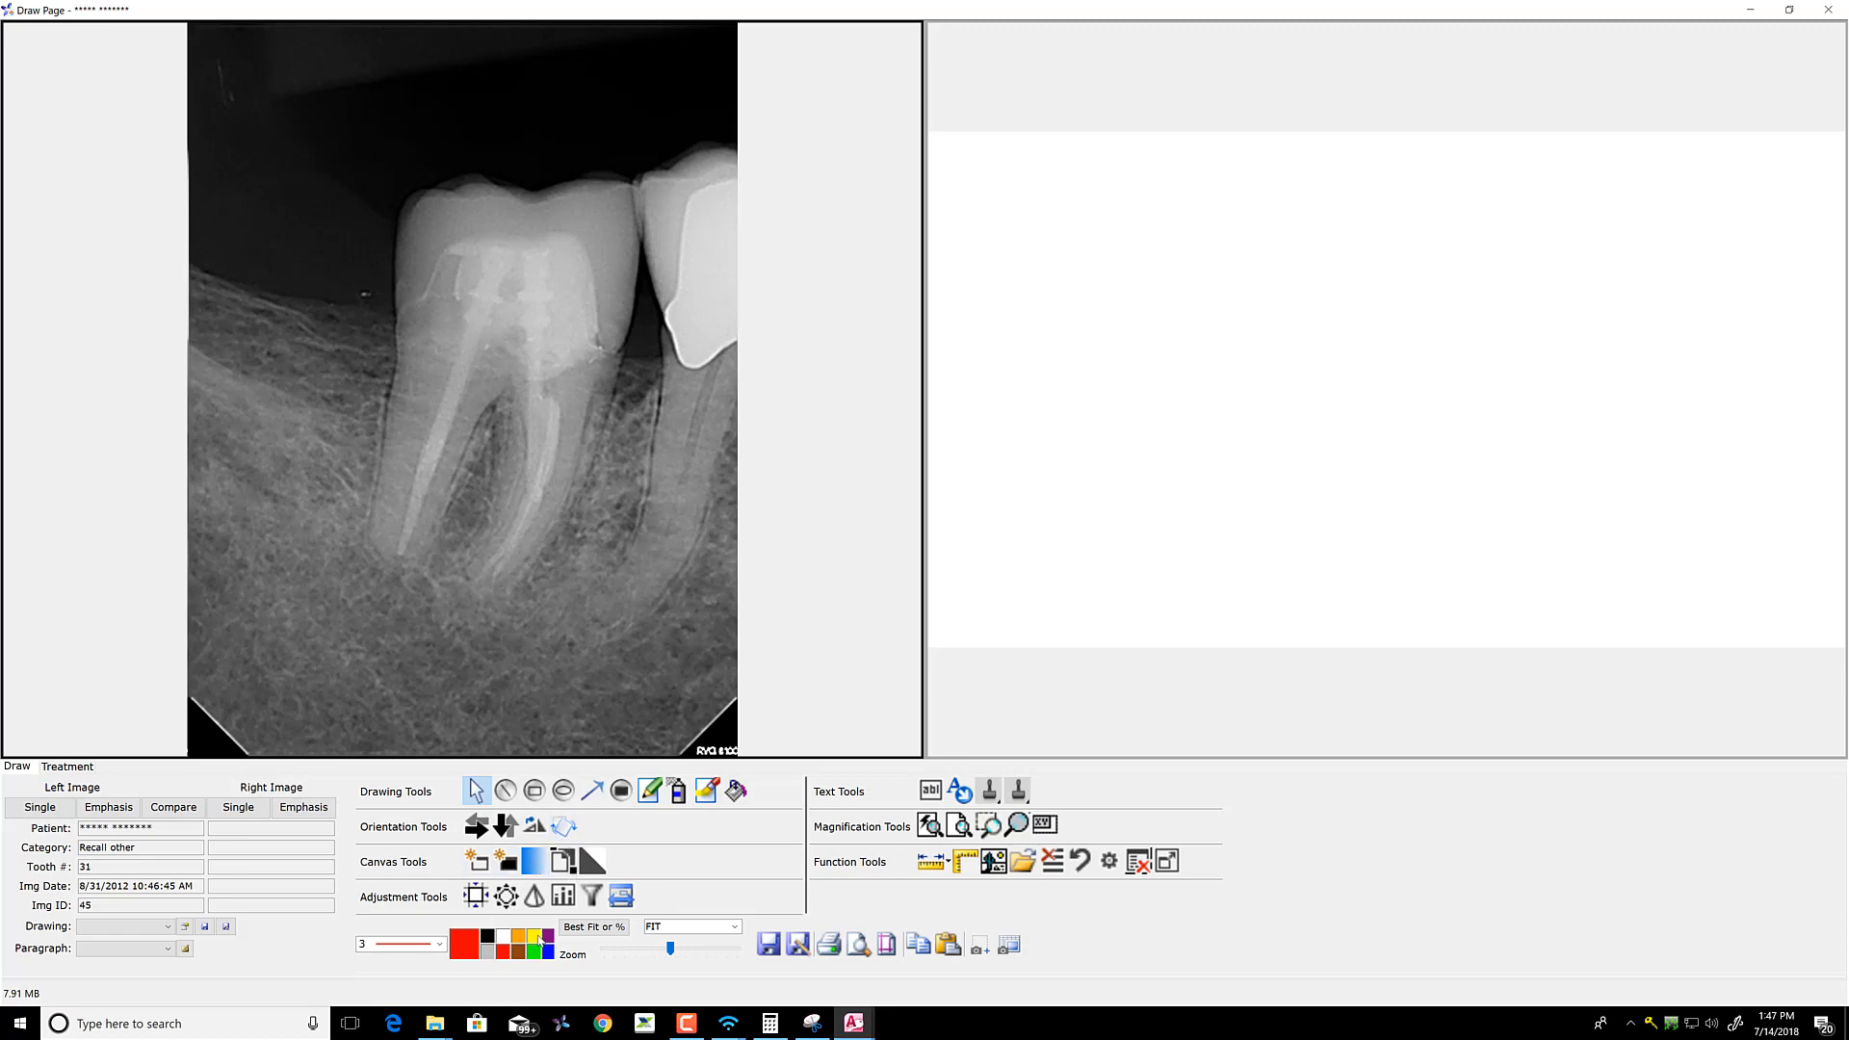
Draw a yellow ellipse around the root tip of the molar's more posterior root on the radiograph
{"action": "left_click", "coordinate": [534, 939]}
{"action": "left_click", "coordinate": [563, 790]}
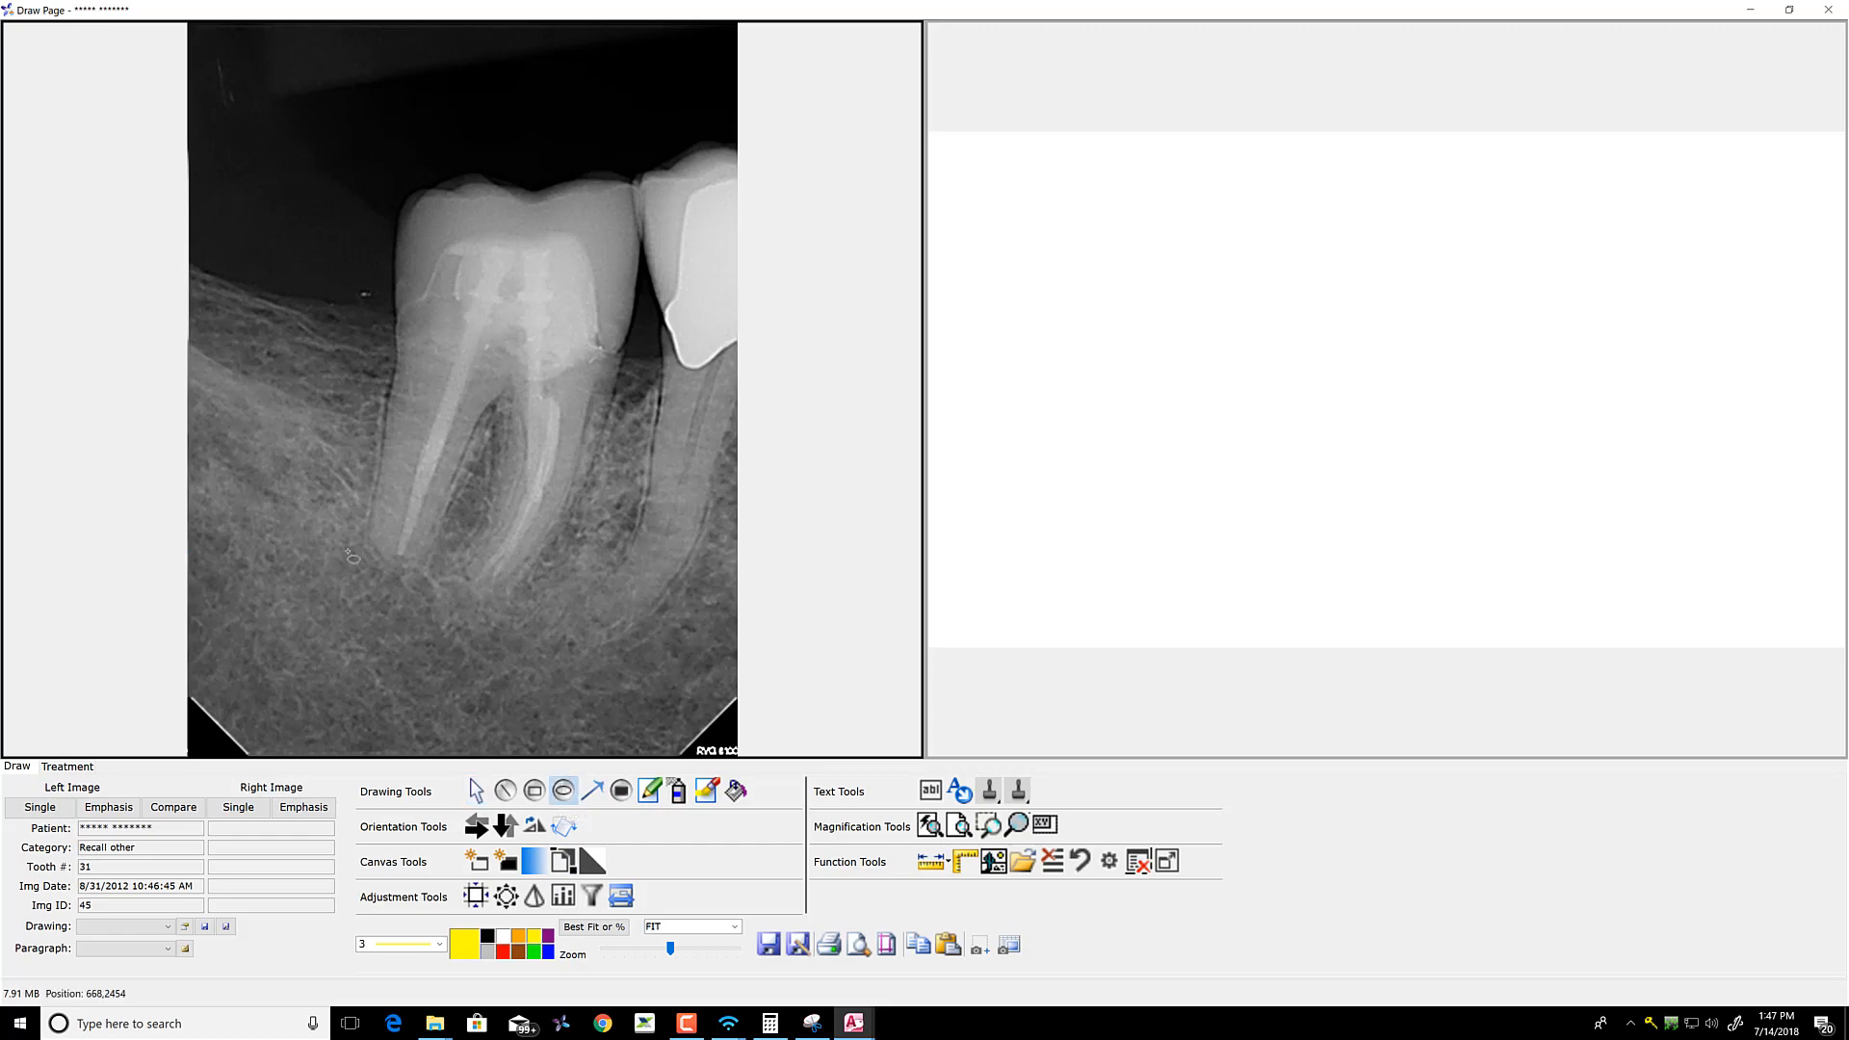
{"action": "left_click_drag", "start_coordinate": [337, 522], "coordinate": [461, 641]}
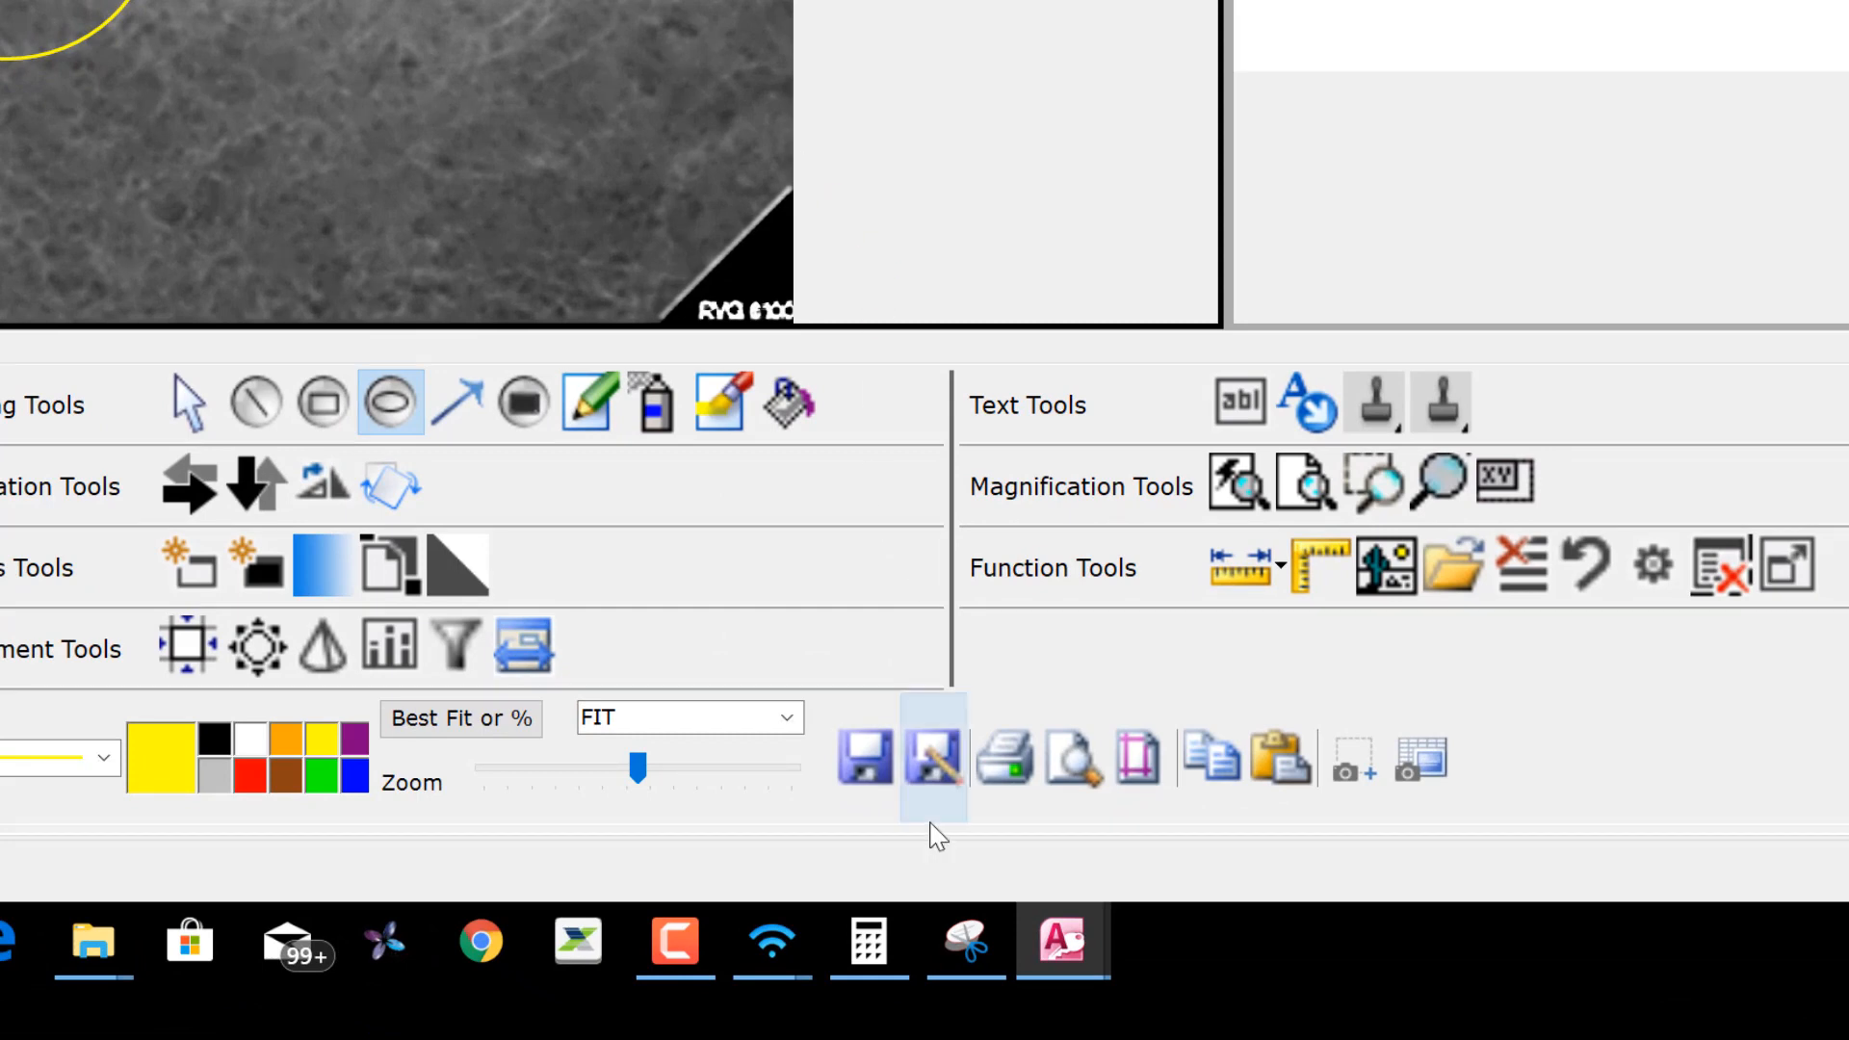
Start saving the annotated radiograph as a Web Share image for tooth 31 and open the multiple-destination selection
{"action": "left_click", "coordinate": [933, 759]}
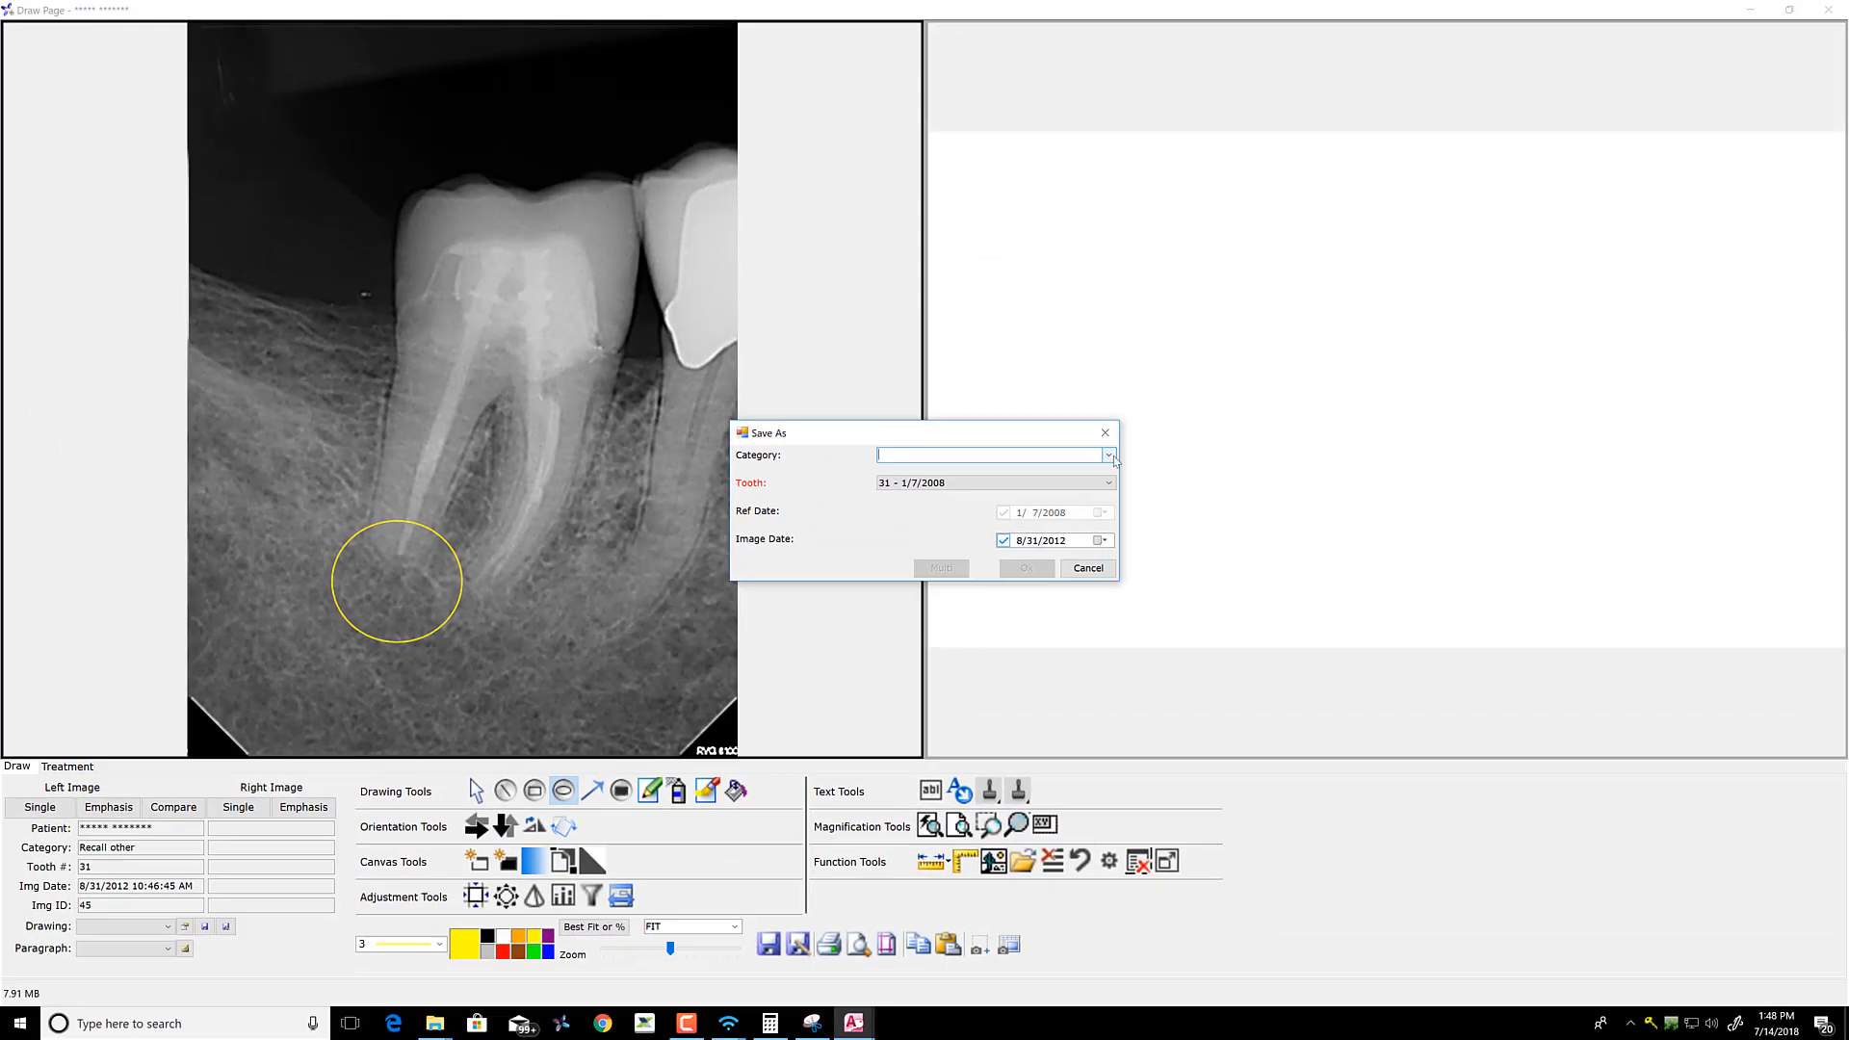
{"action": "left_click", "coordinate": [1110, 457]}
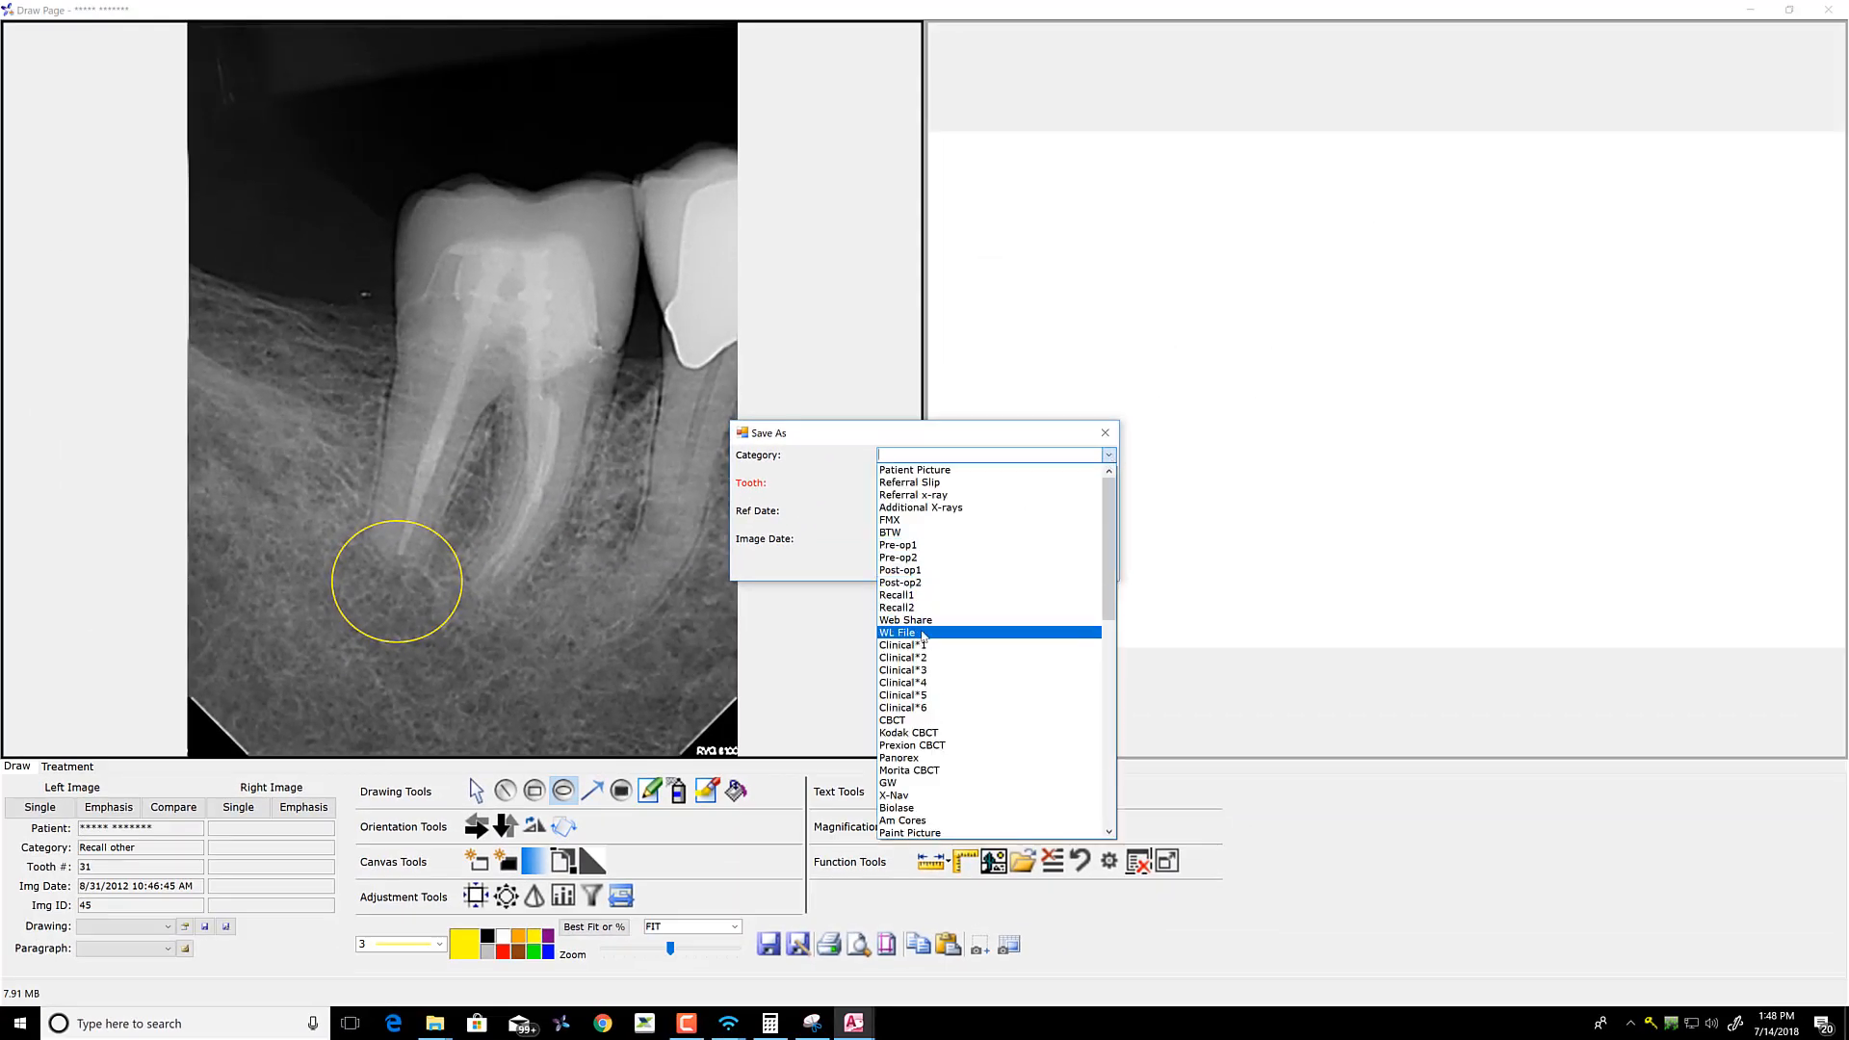
{"action": "left_click", "coordinate": [922, 621]}
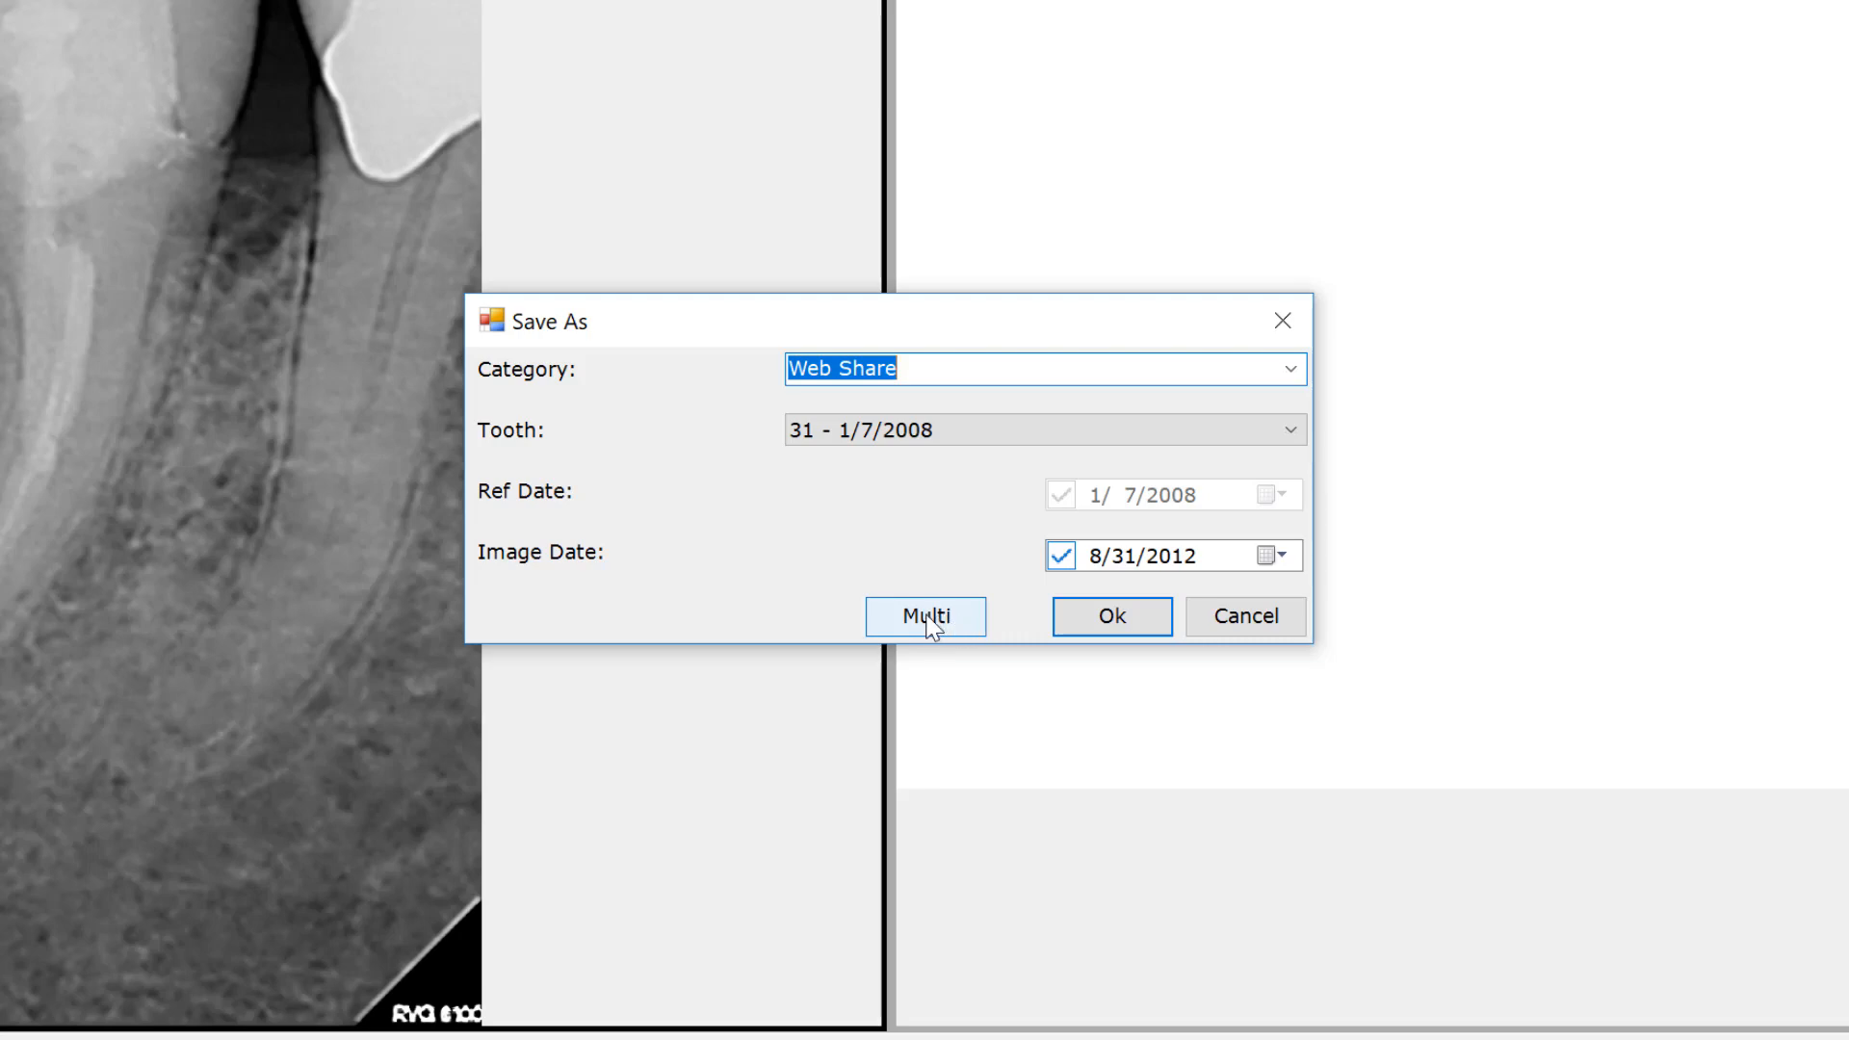
{"action": "left_click", "coordinate": [930, 624]}
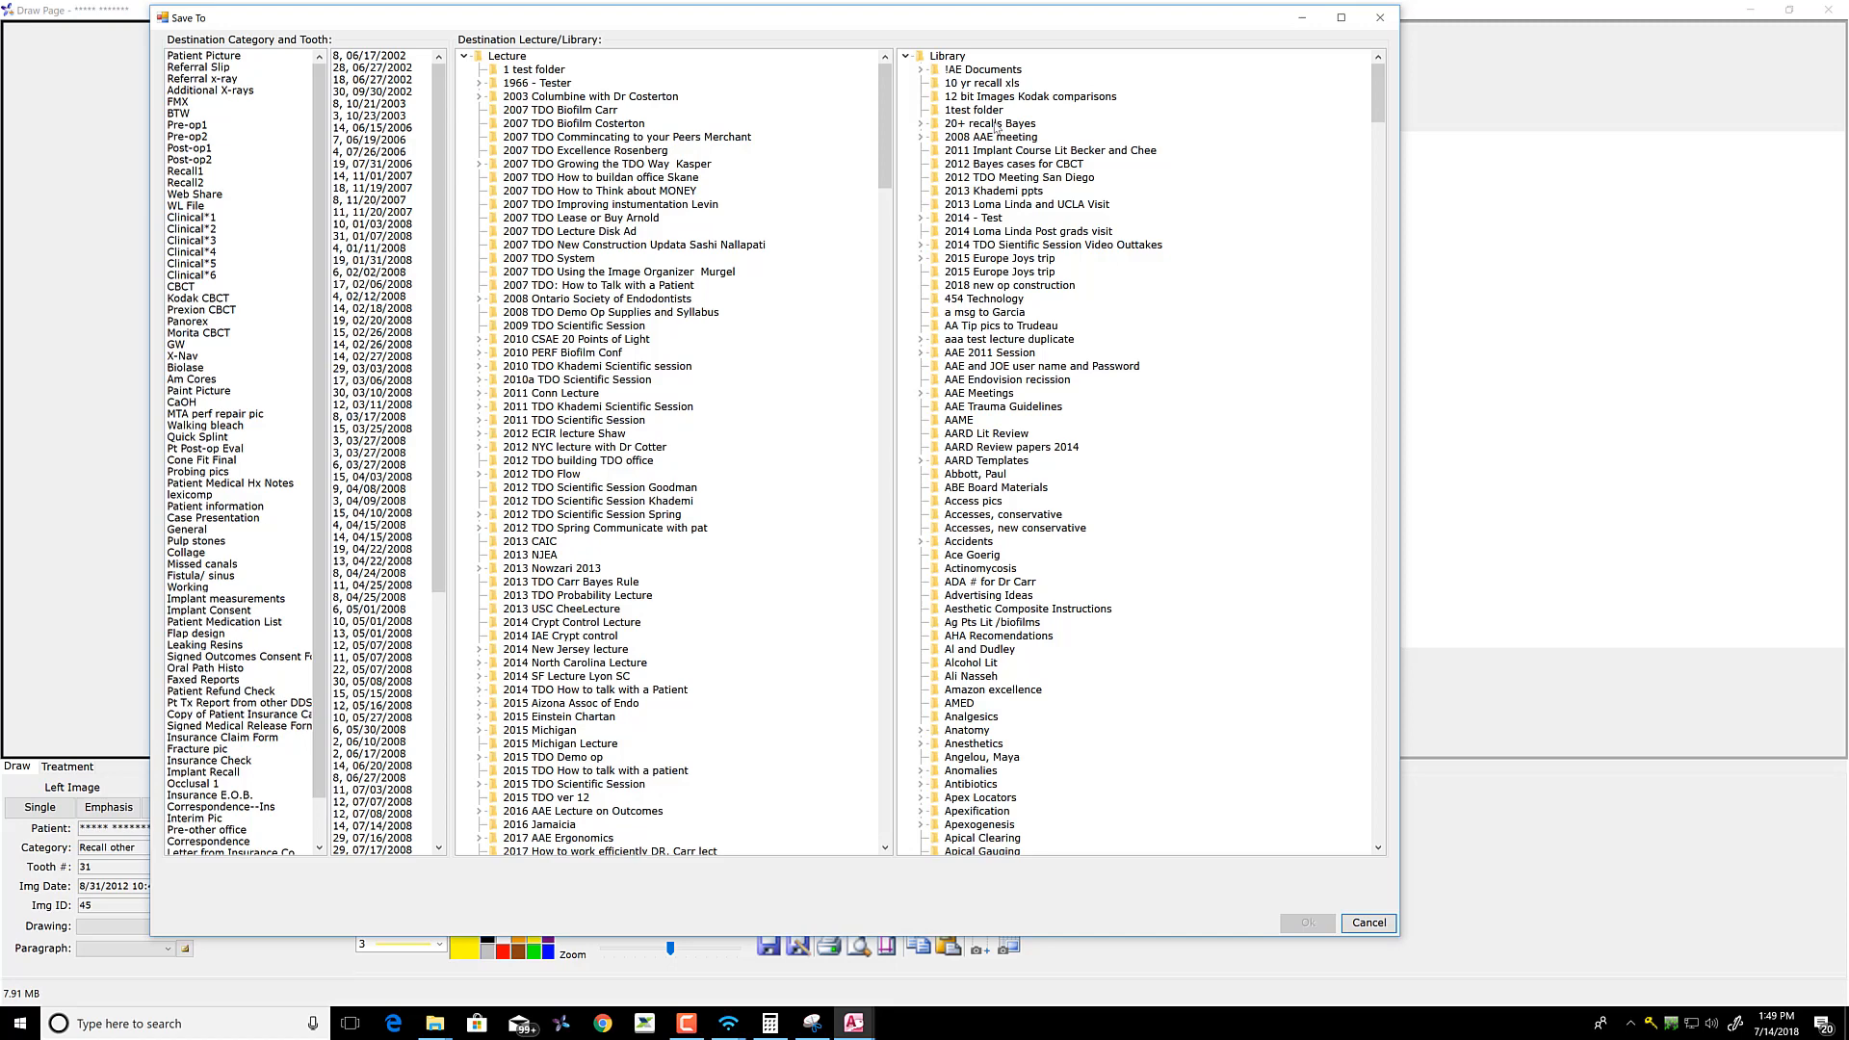
{"action": "key", "text": "XF86AudioRaiseVolume"}
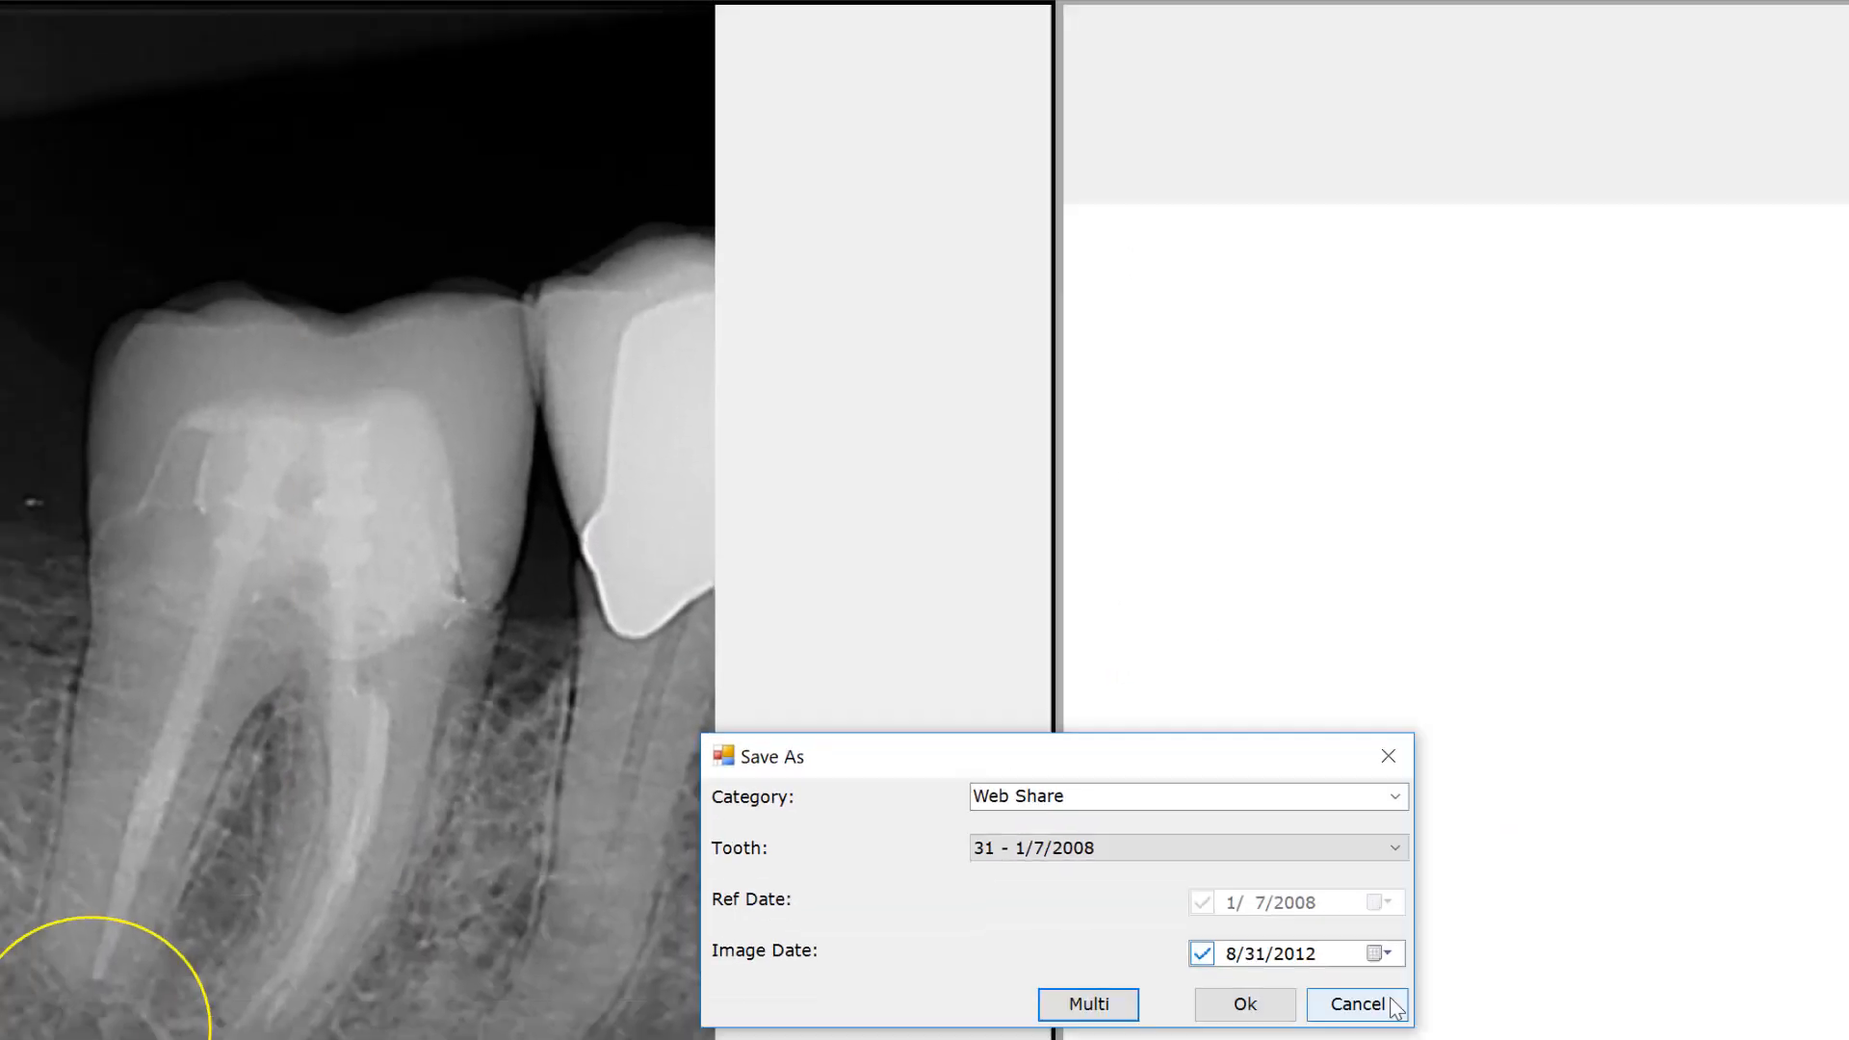
Cancel saving the copy and close the drawing page without saving the annotated radiograph
{"action": "left_click", "coordinate": [1376, 1005]}
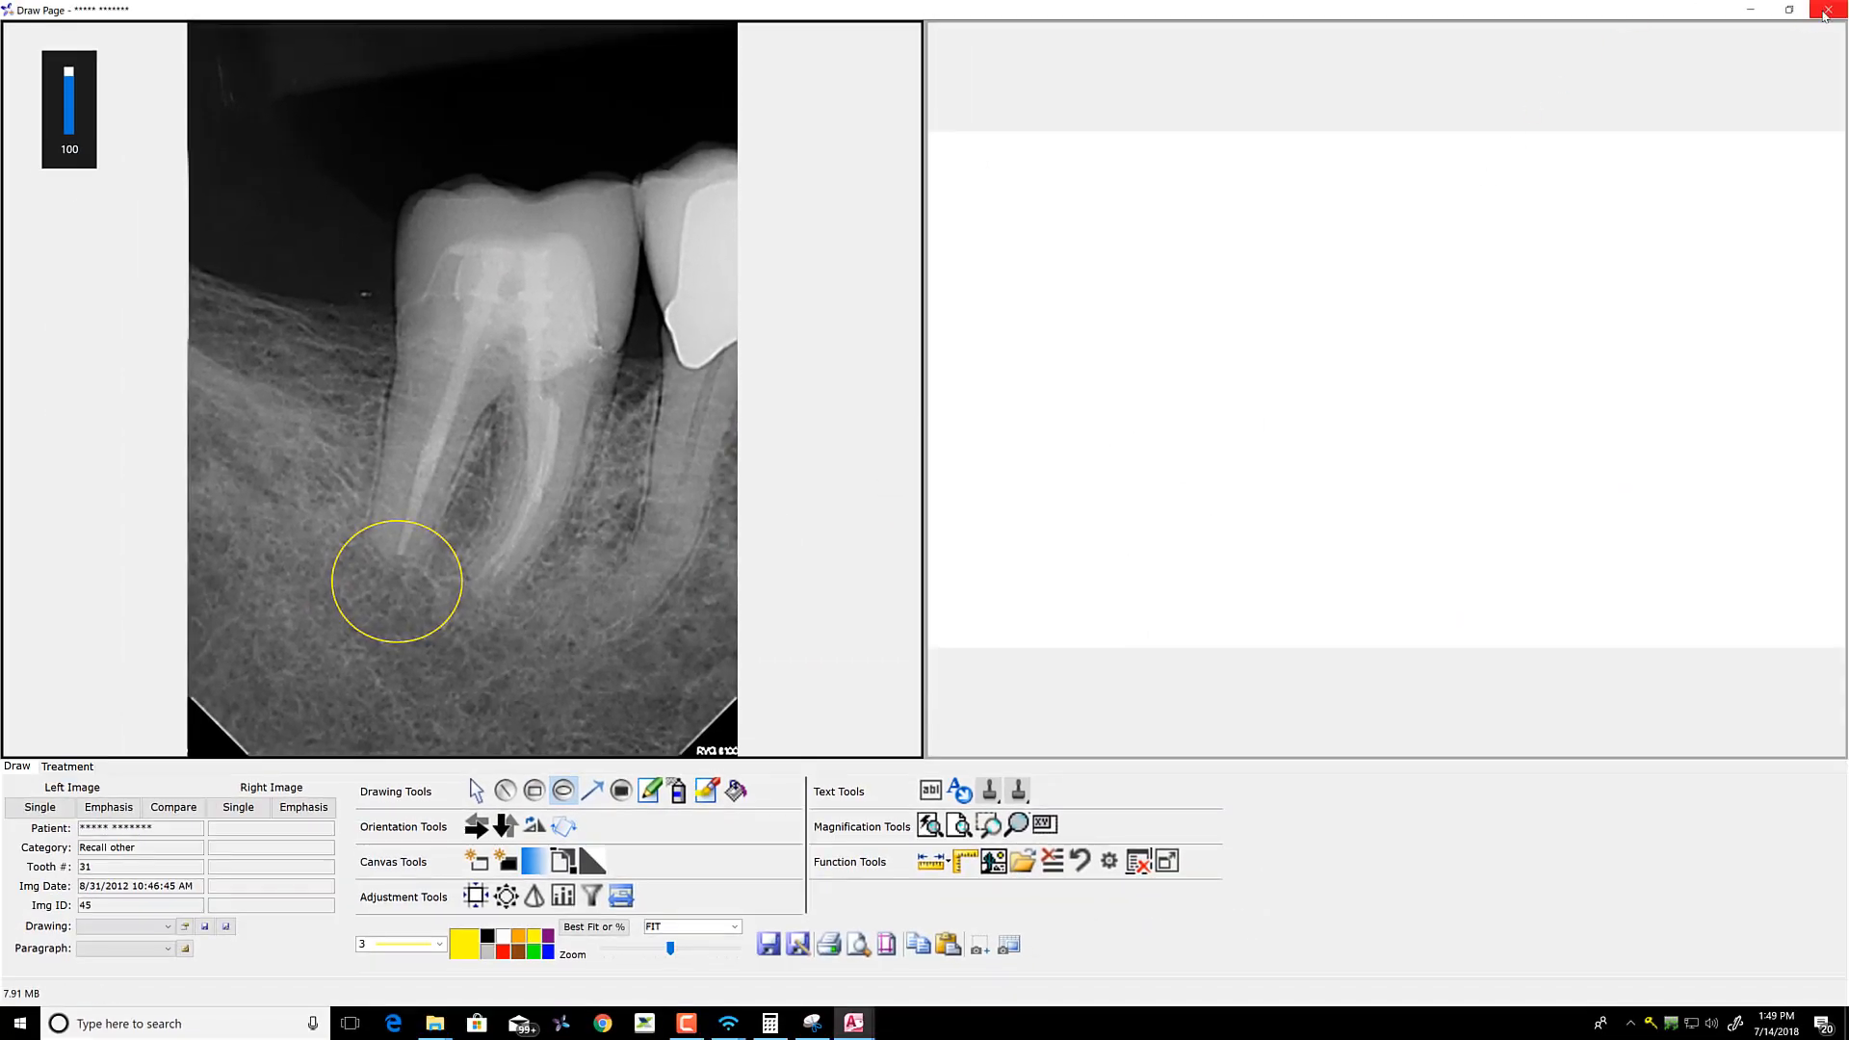
{"action": "left_click", "coordinate": [1827, 11]}
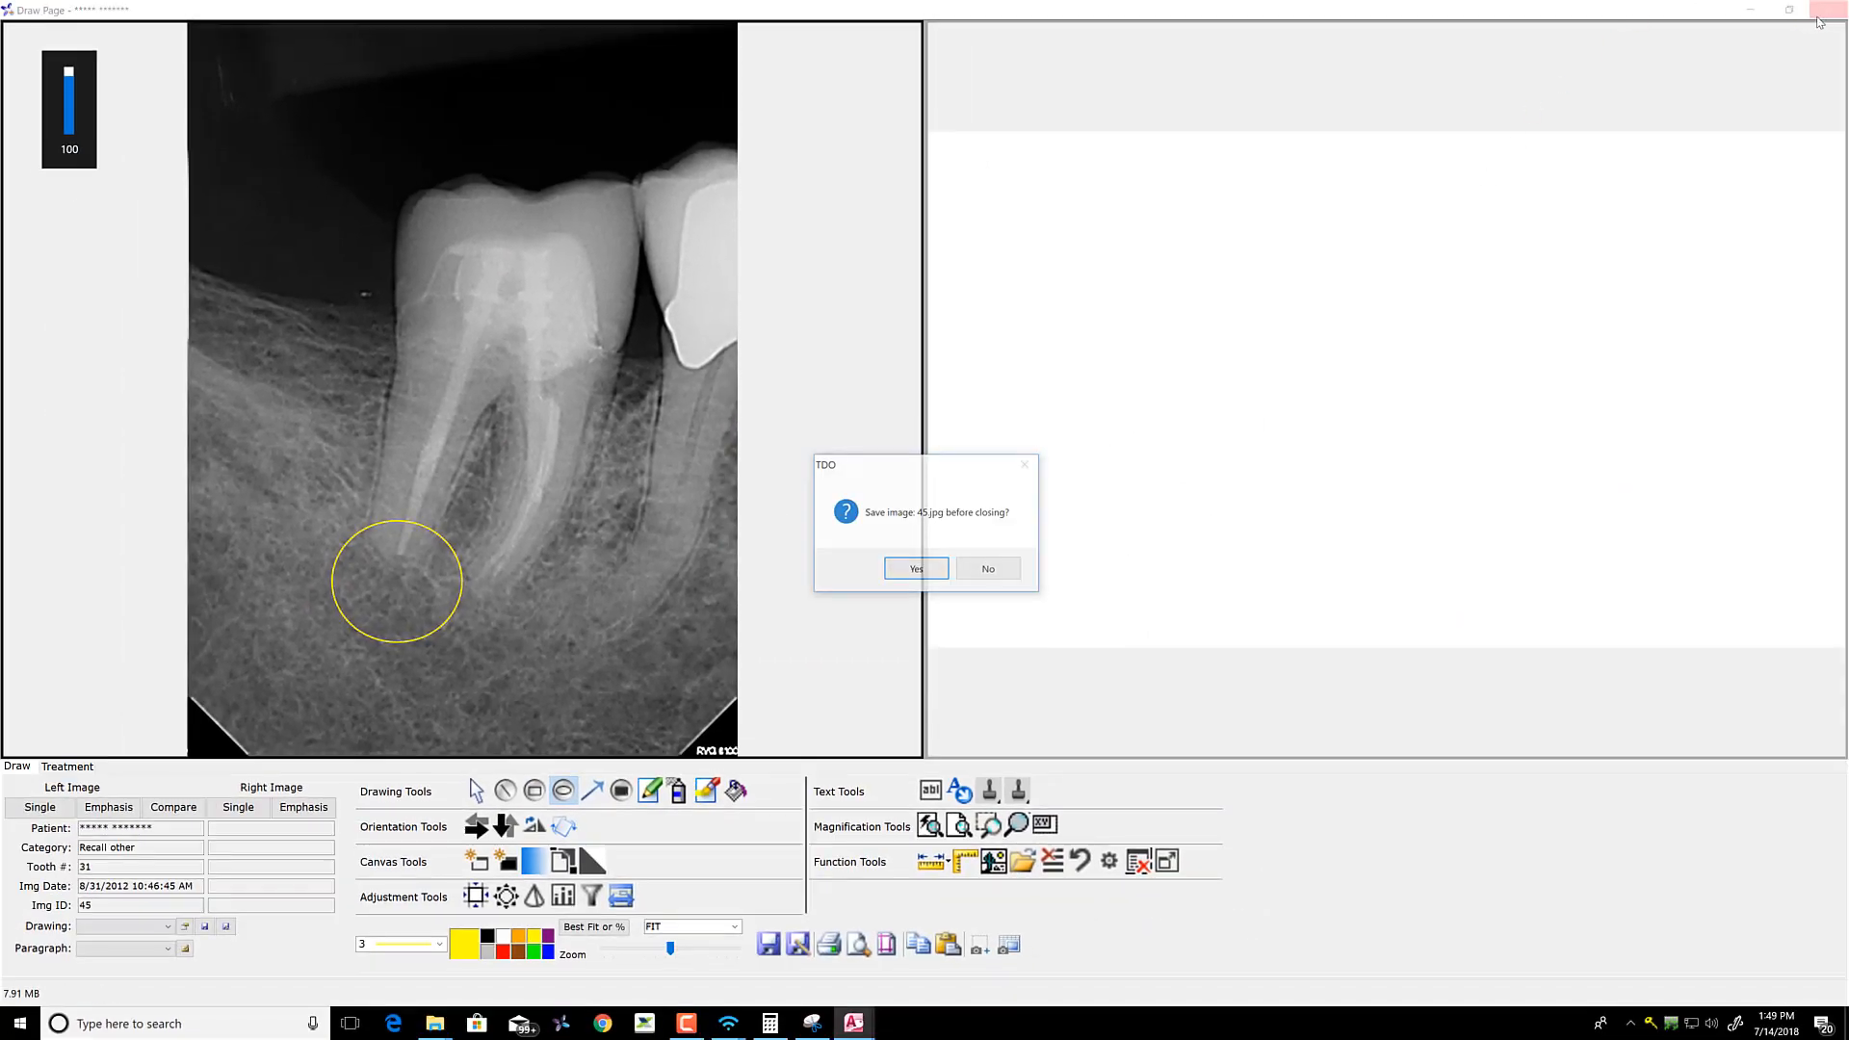
{"action": "left_click", "coordinate": [998, 572]}
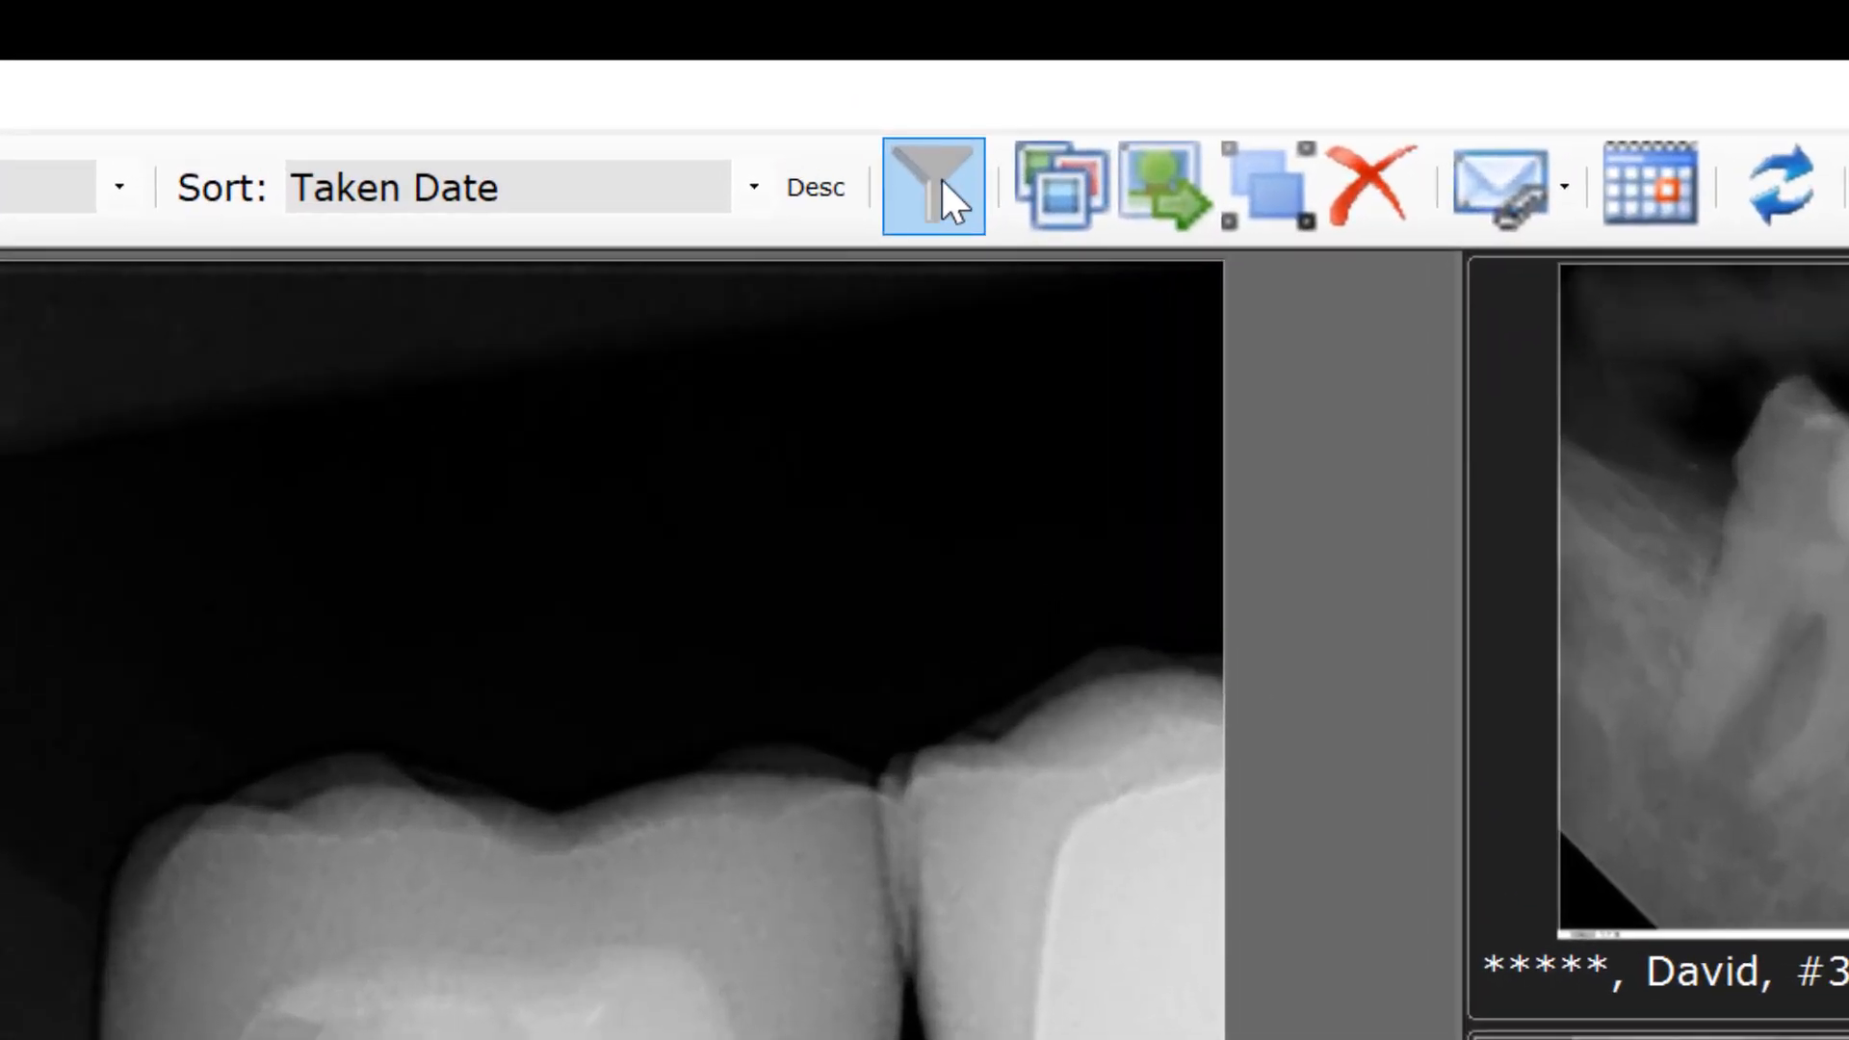
Filter the organizer's images by the X-Nav category
{"action": "left_click", "coordinate": [939, 176]}
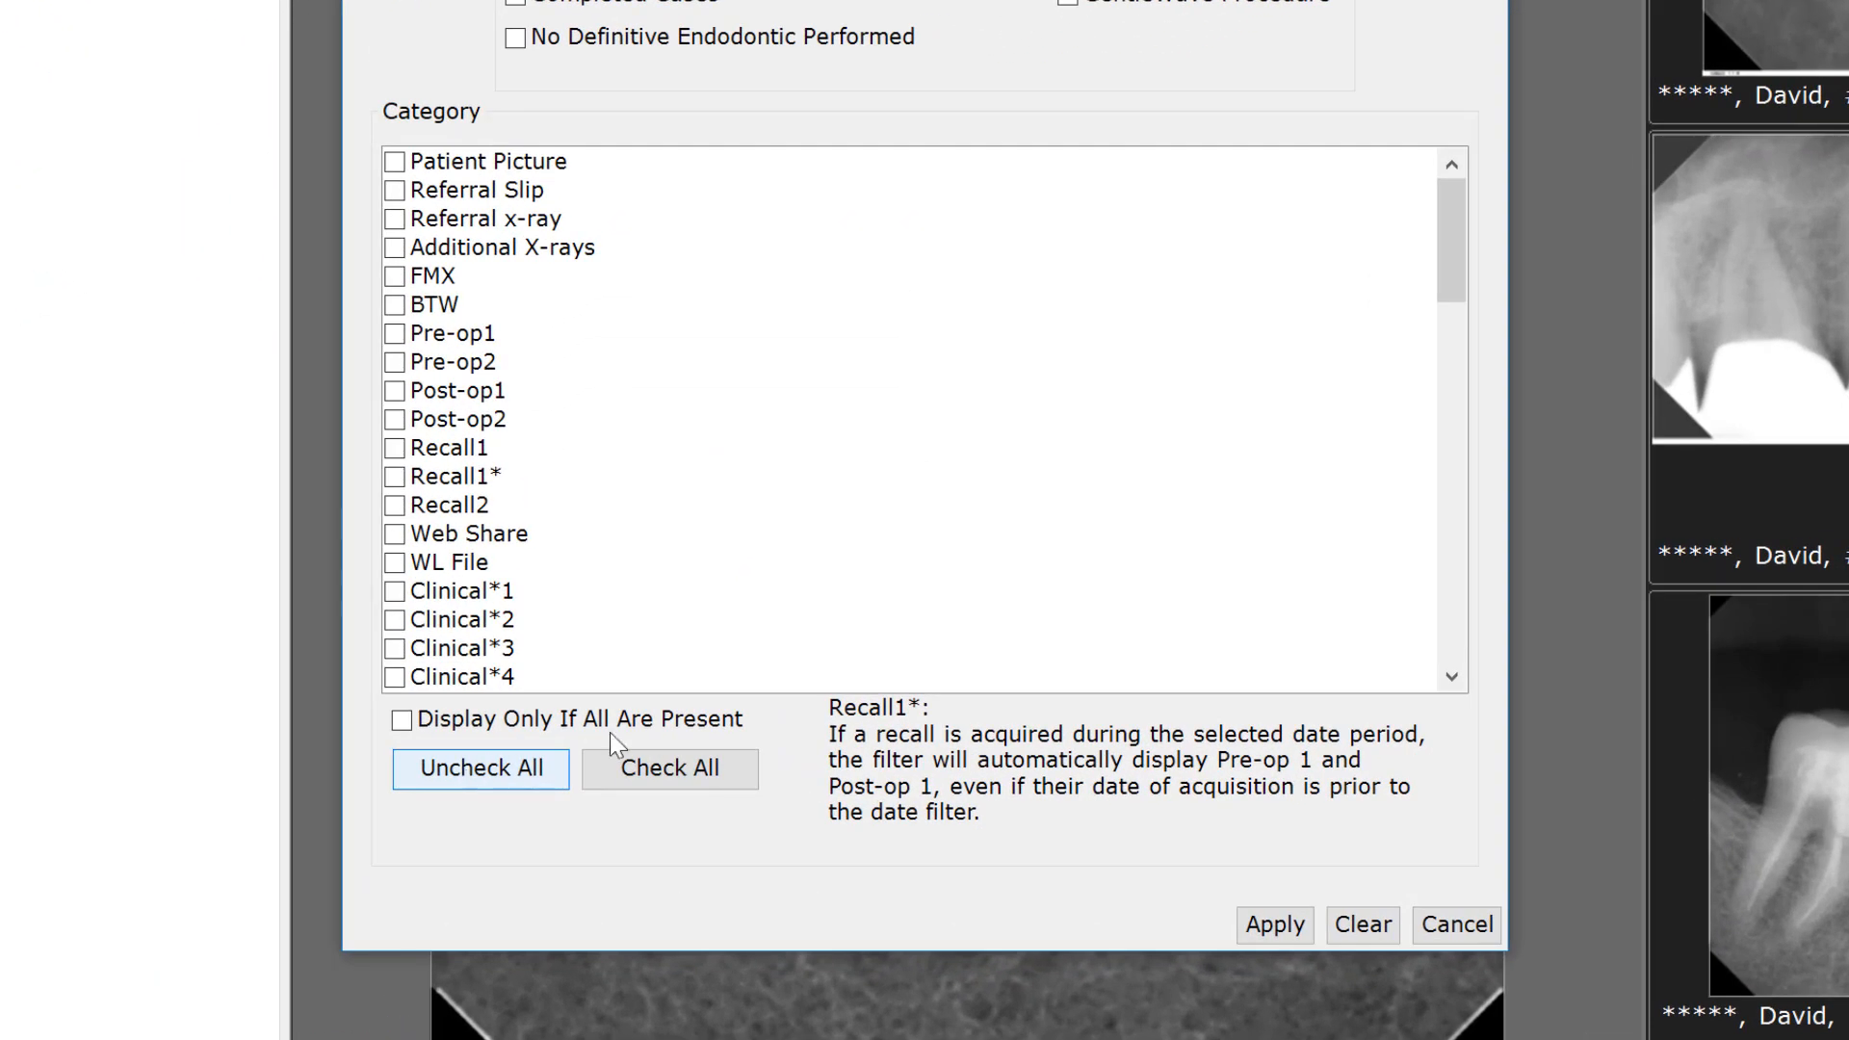
{"action": "scroll", "coordinate": [702, 264], "scroll_direction": "down", "scroll_amount": 6}
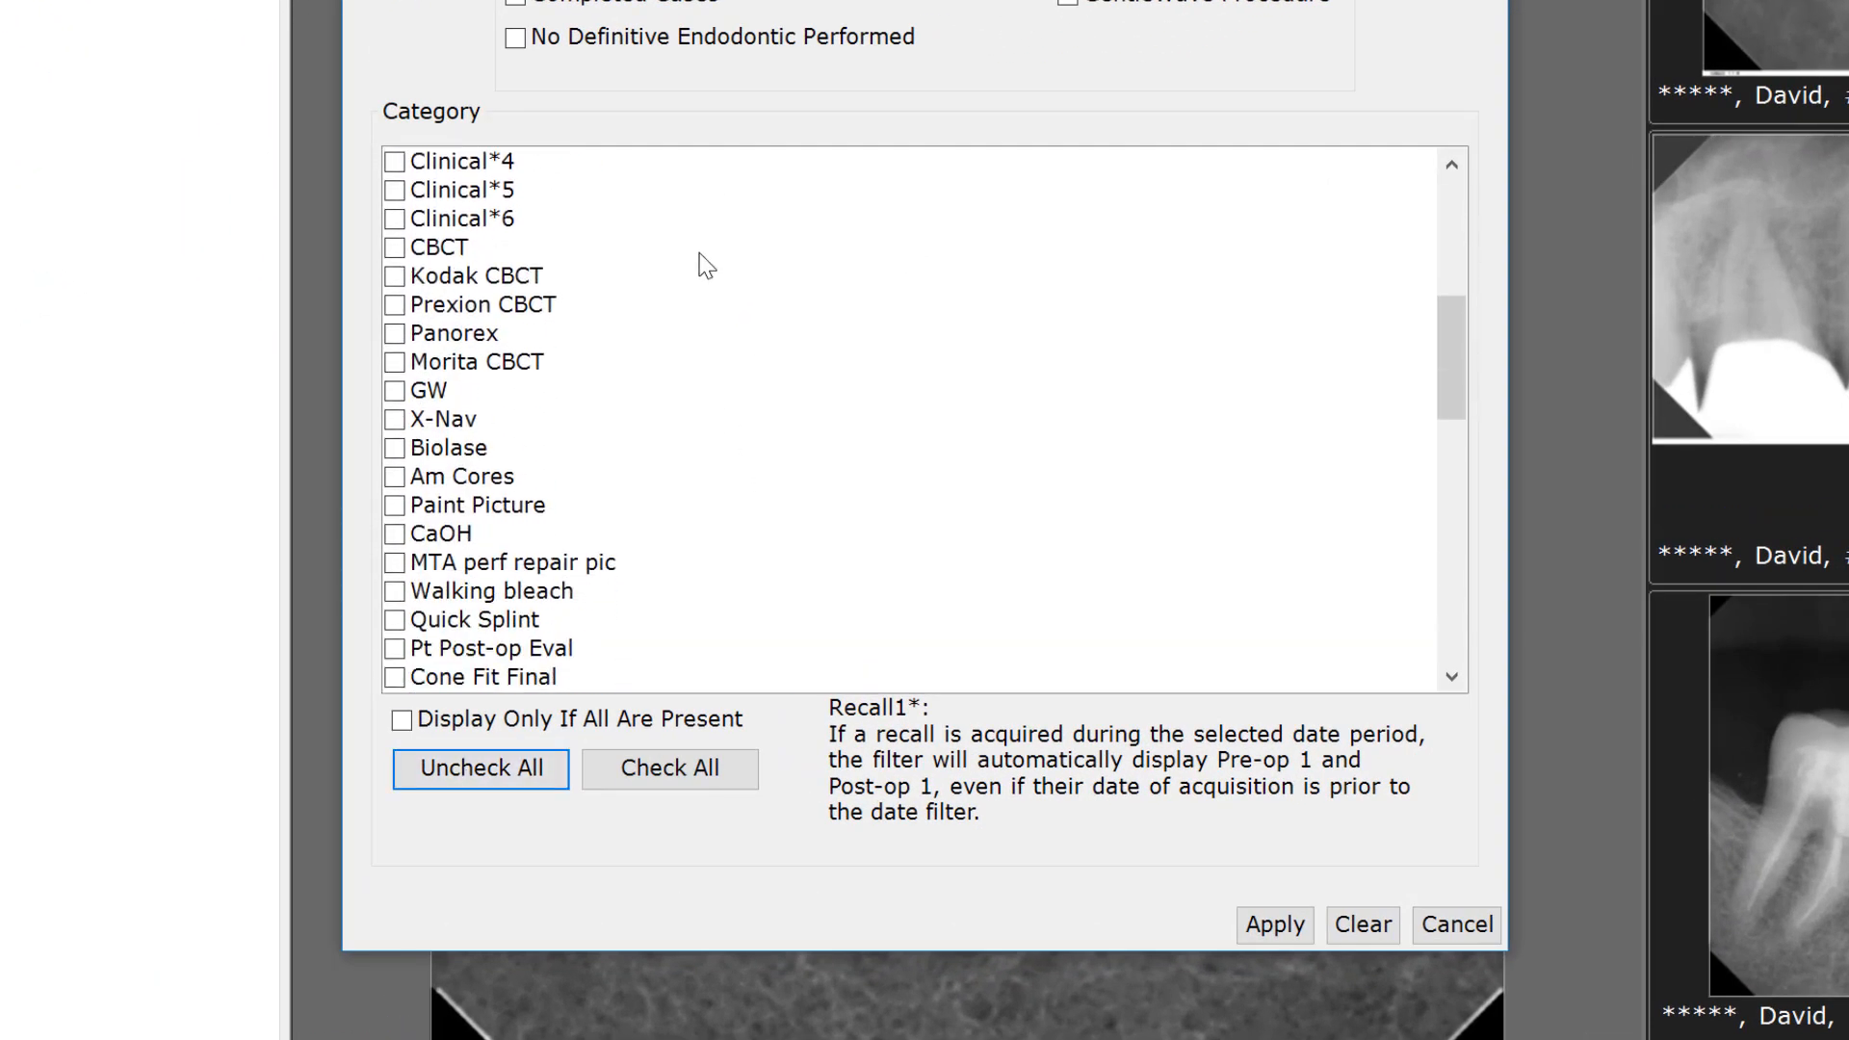
{"action": "left_click", "coordinate": [390, 420]}
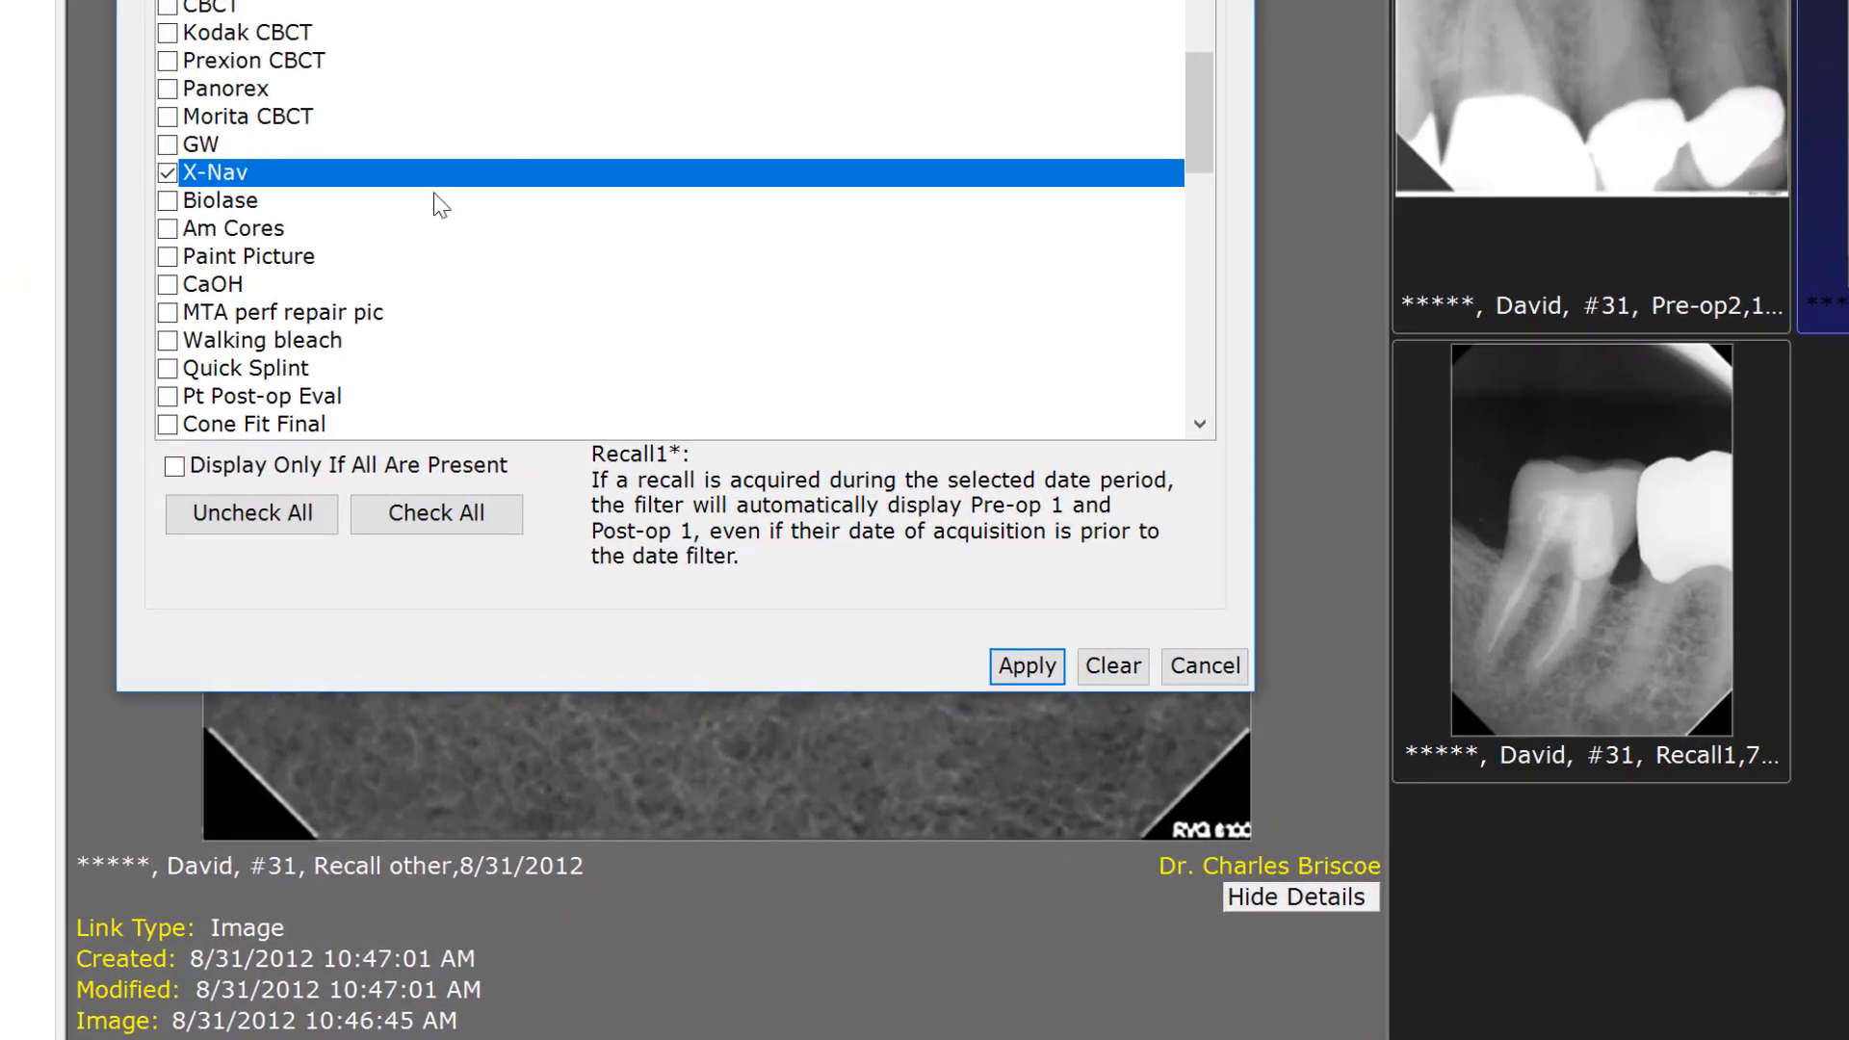
{"action": "left_click", "coordinate": [1029, 667]}
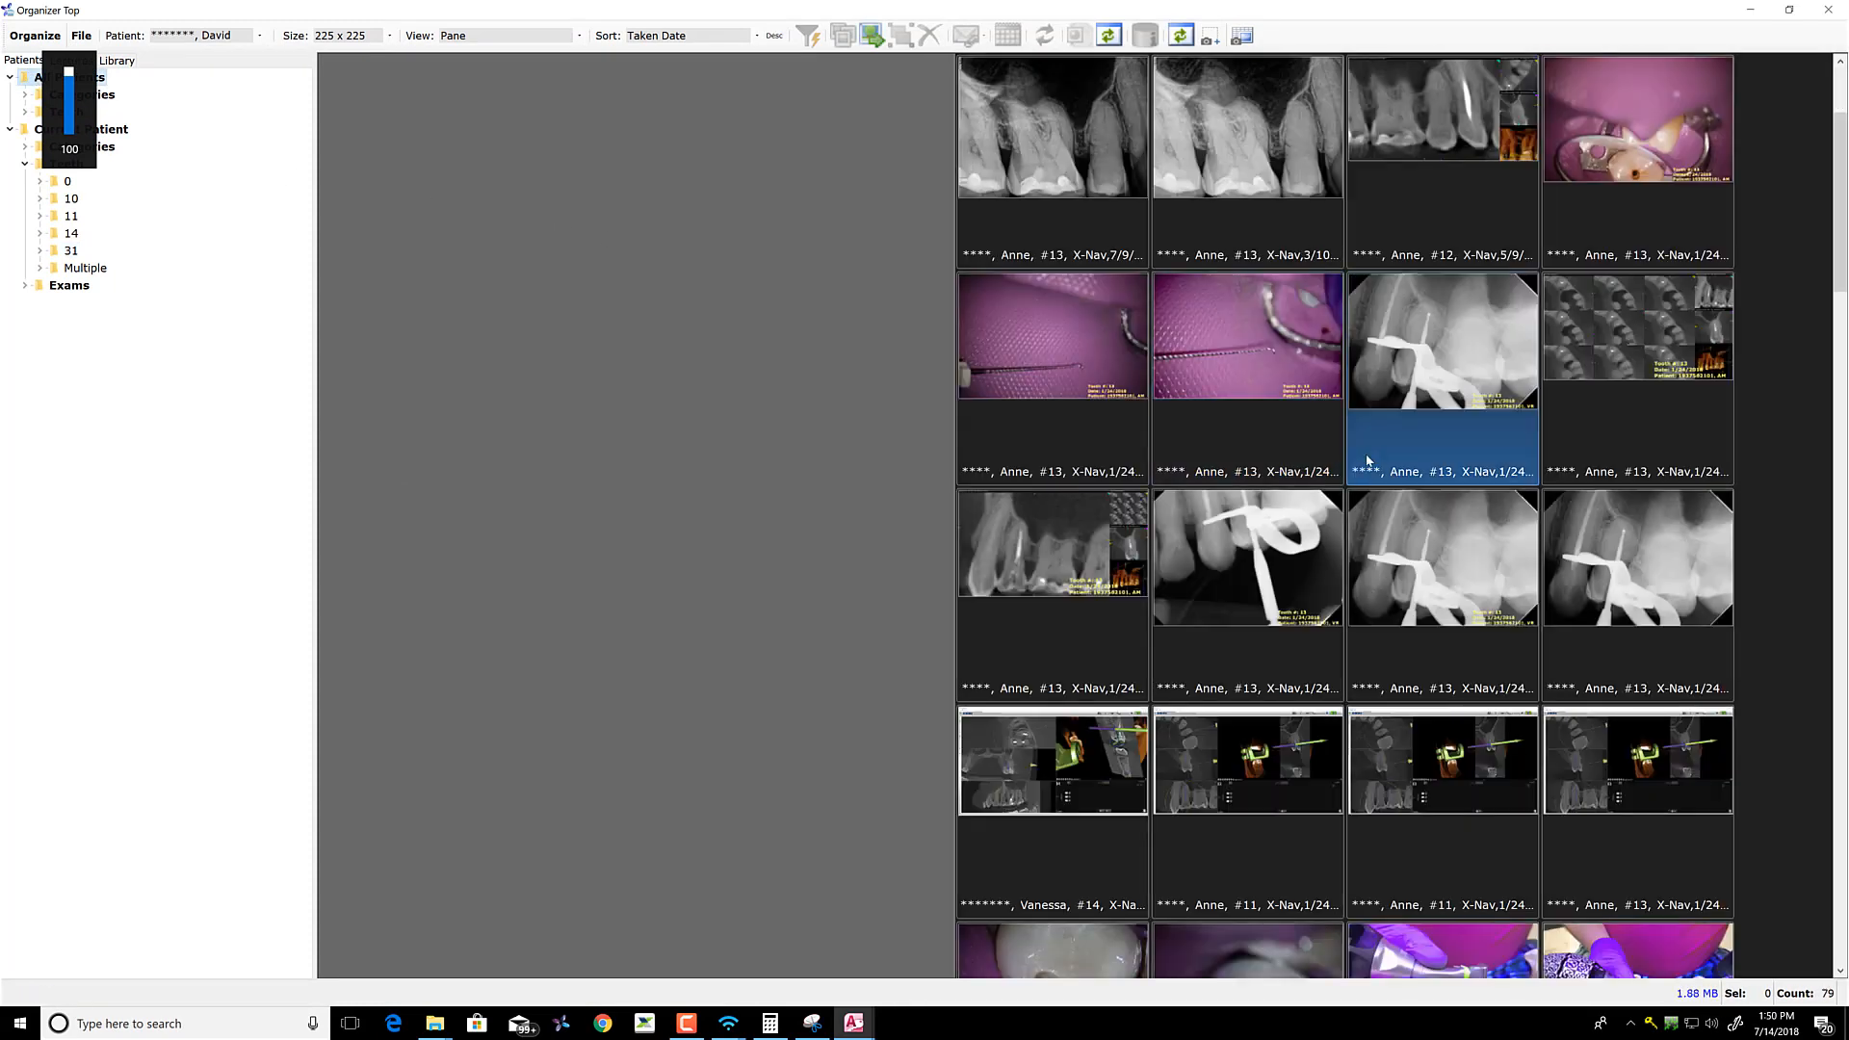
Sort the X-Nav images by Grouped Patient, and return the sorting to Taken Date
{"action": "scroll", "coordinate": [1366, 453], "scroll_direction": "down", "scroll_amount": 10}
{"action": "scroll", "coordinate": [1368, 461], "scroll_direction": "down", "scroll_amount": 10}
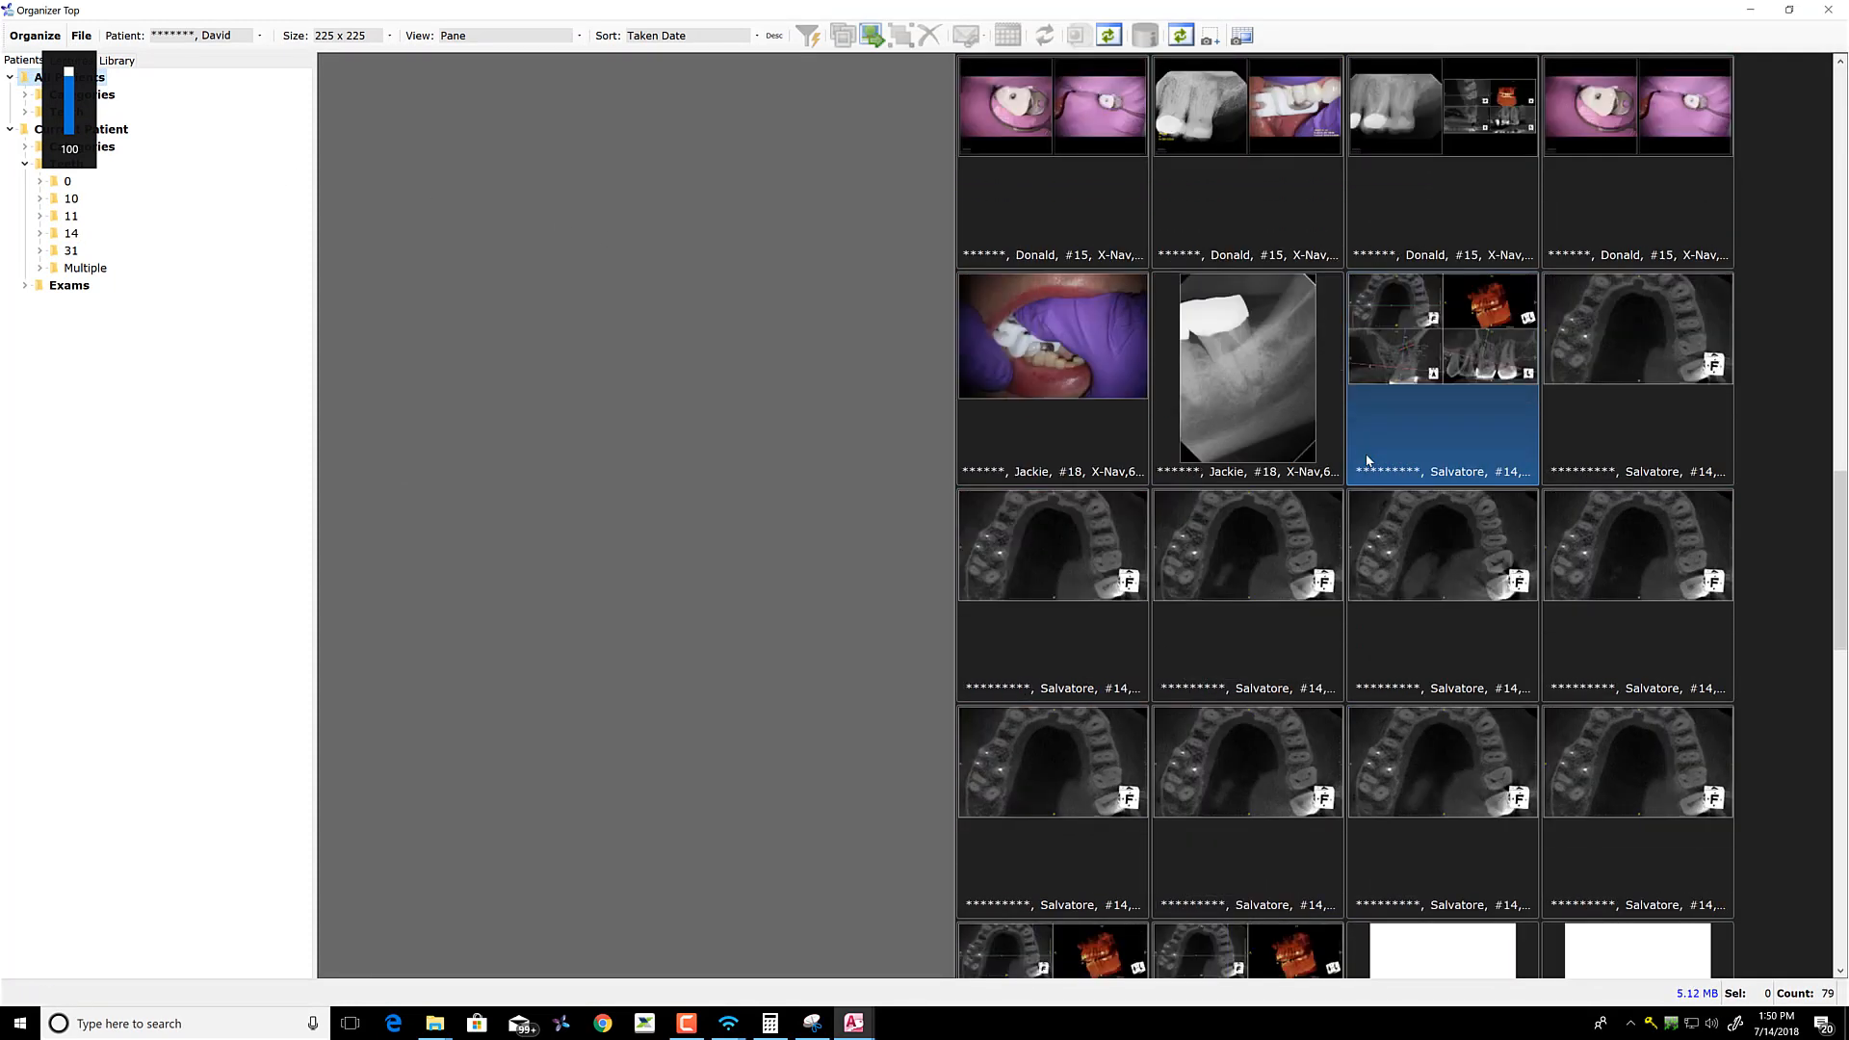
{"action": "scroll", "coordinate": [1368, 461], "scroll_direction": "down", "scroll_amount": 3}
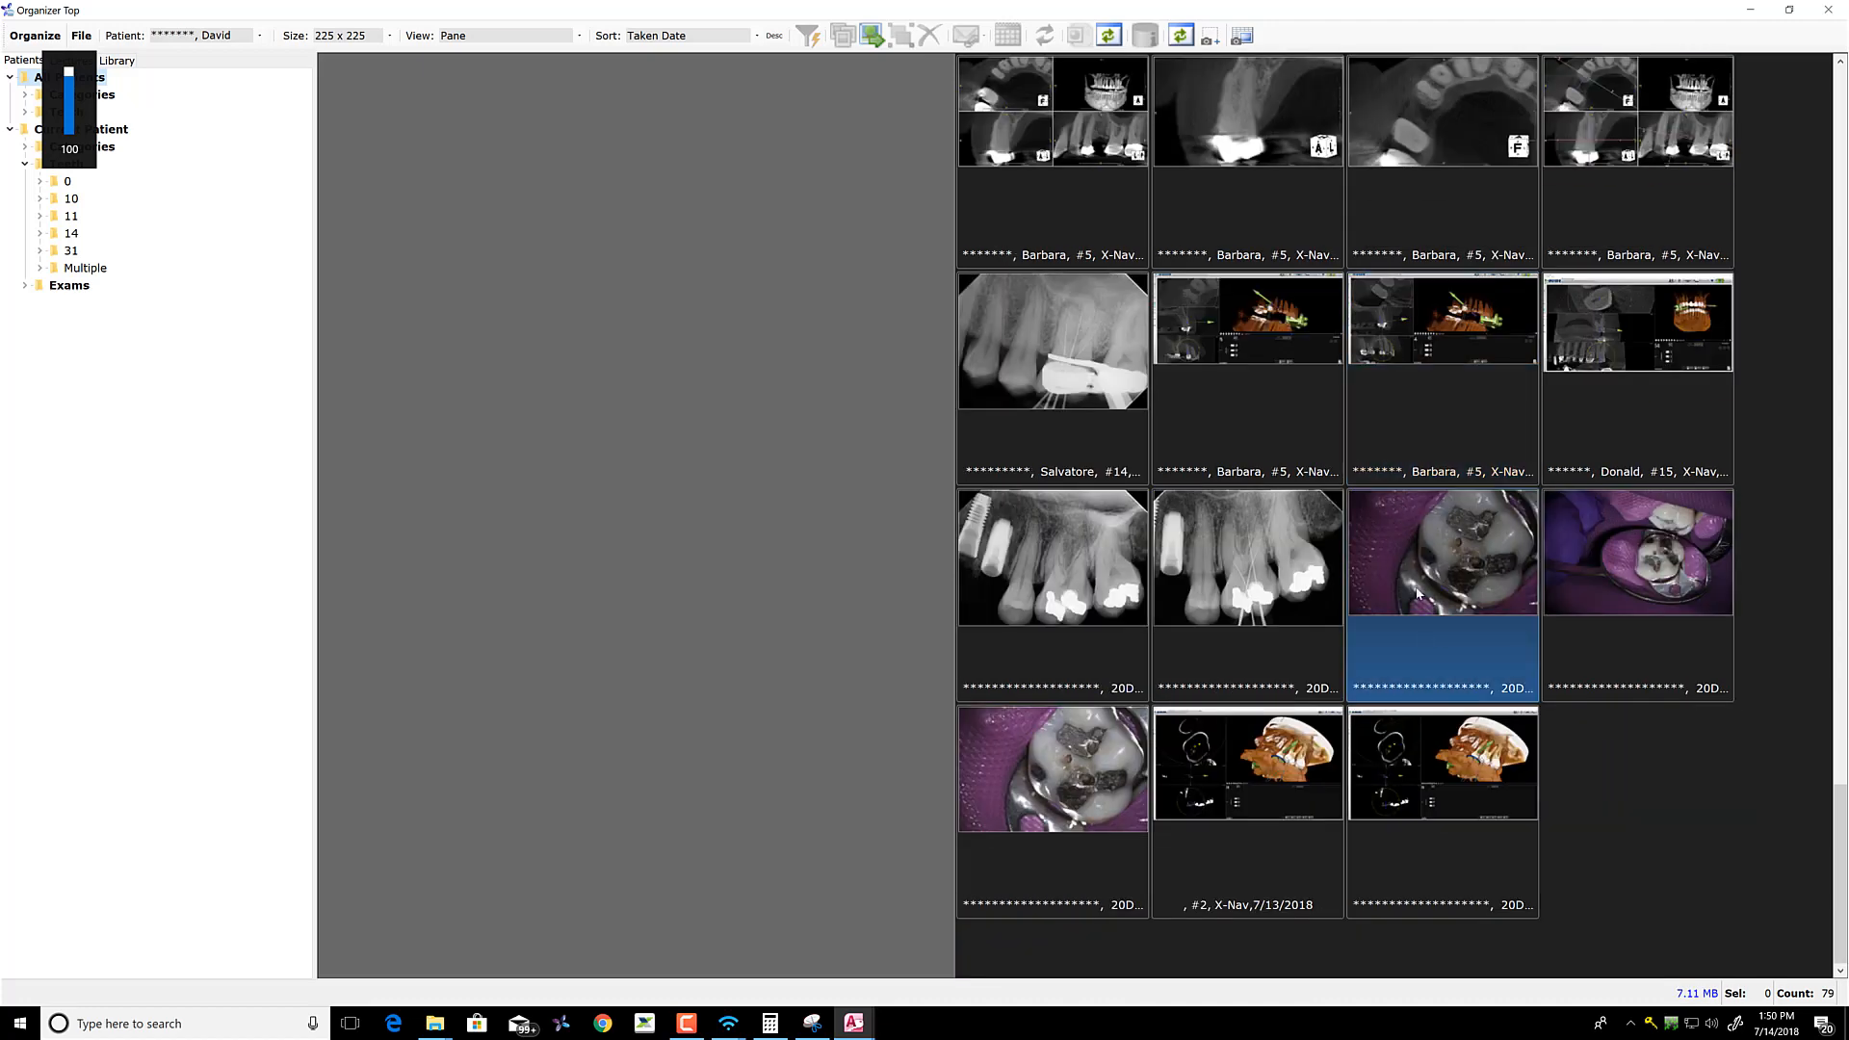
{"action": "scroll", "coordinate": [1454, 578], "scroll_direction": "up", "scroll_amount": 15}
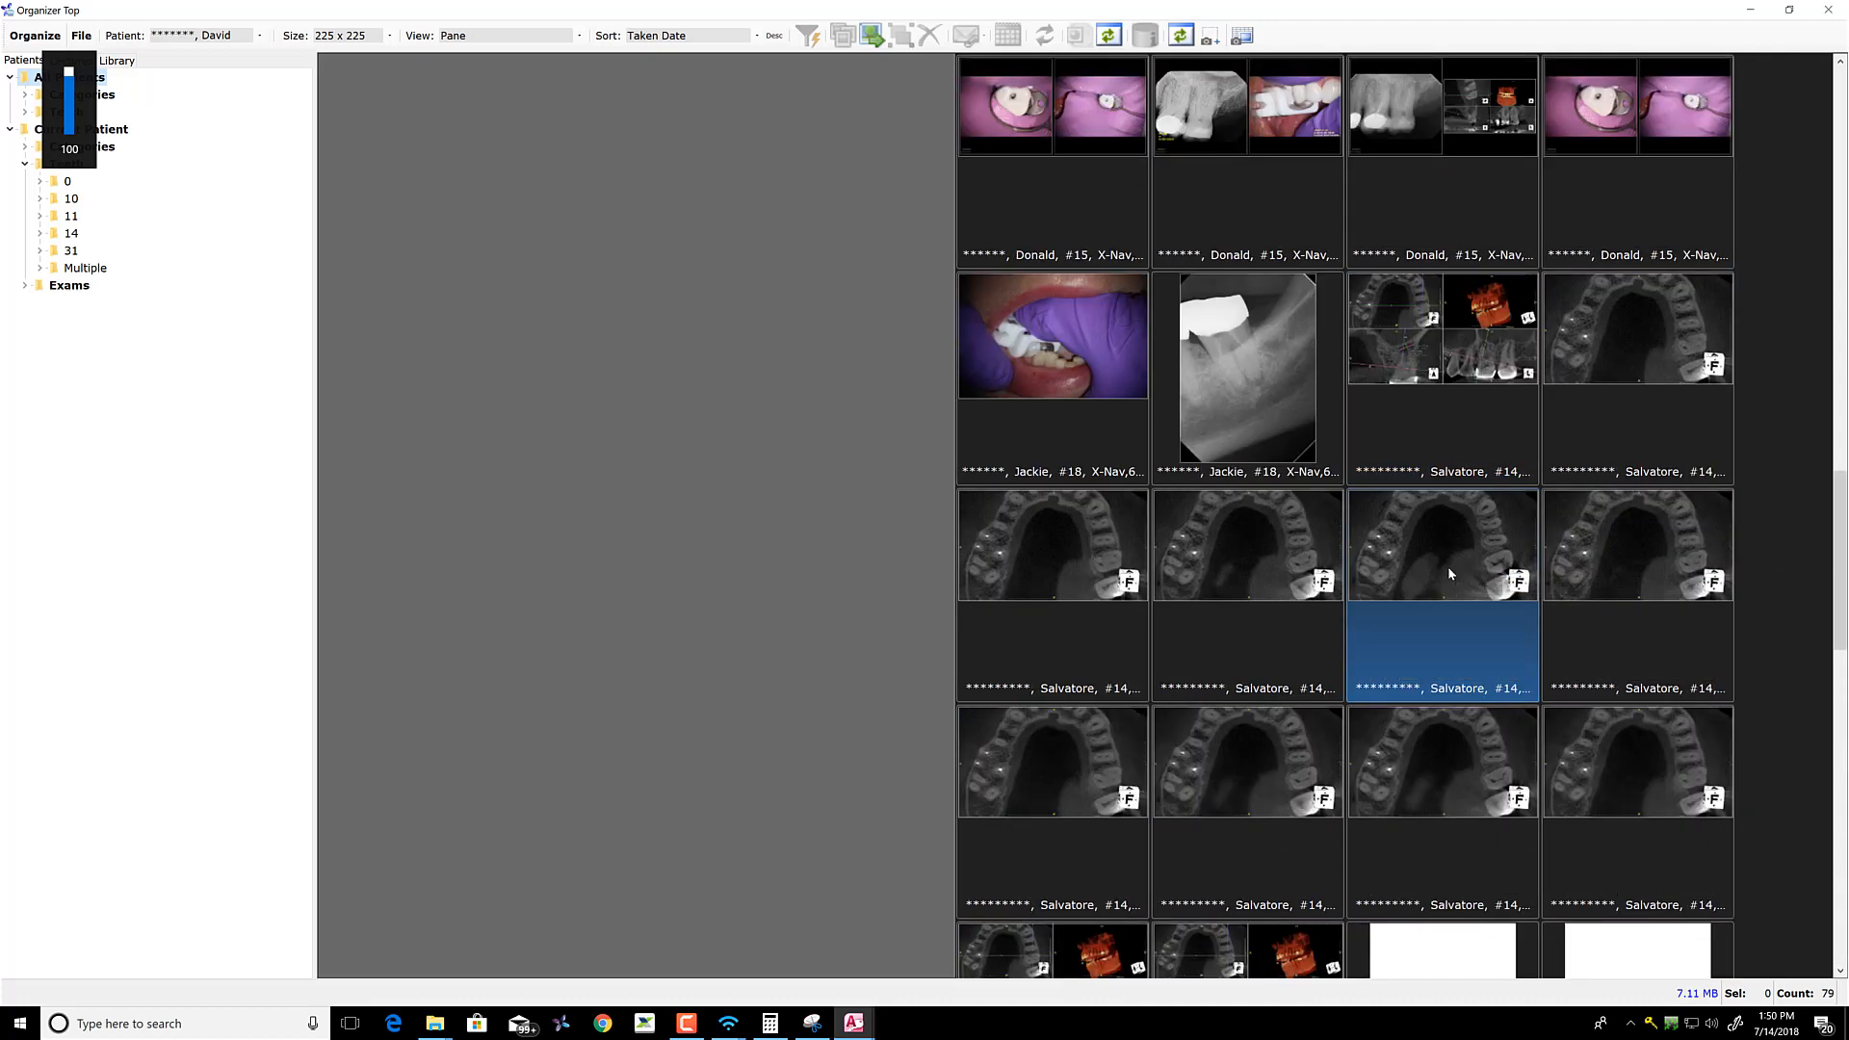
{"action": "scroll", "coordinate": [1450, 578], "scroll_direction": "up", "scroll_amount": 5}
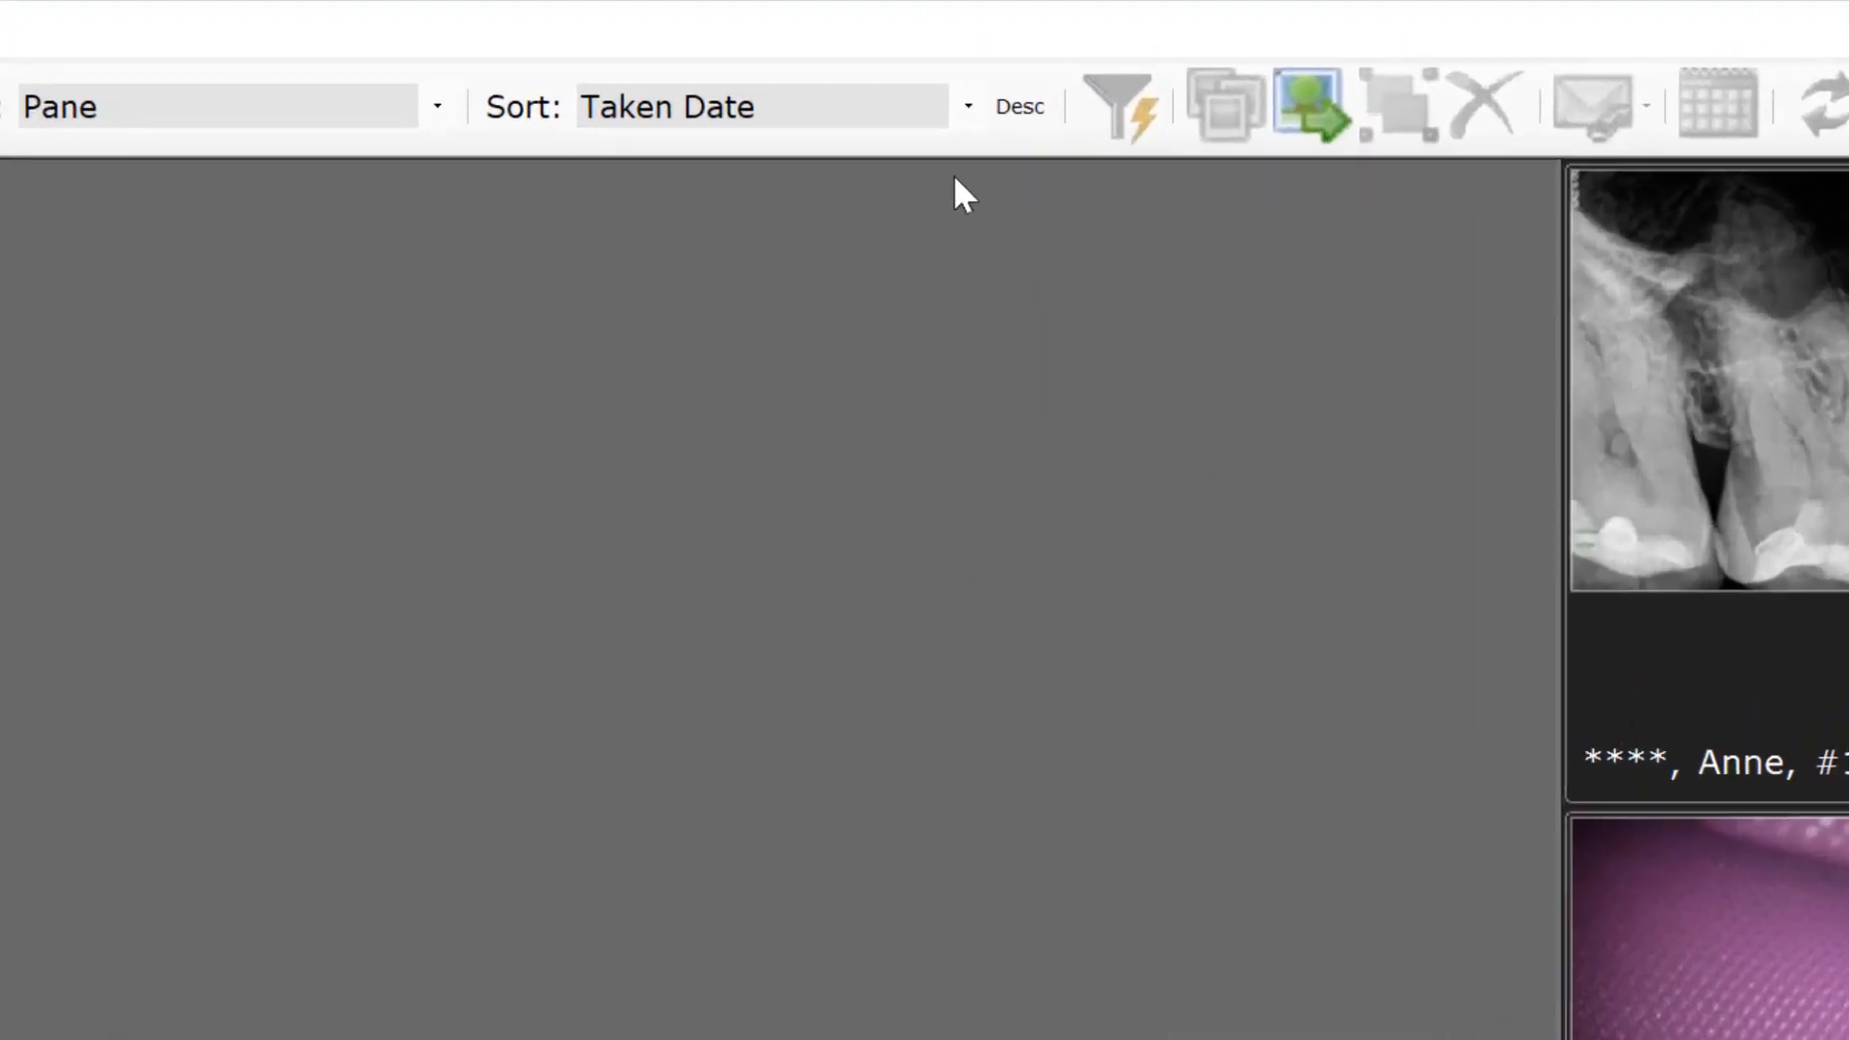
{"action": "left_click", "coordinate": [977, 118]}
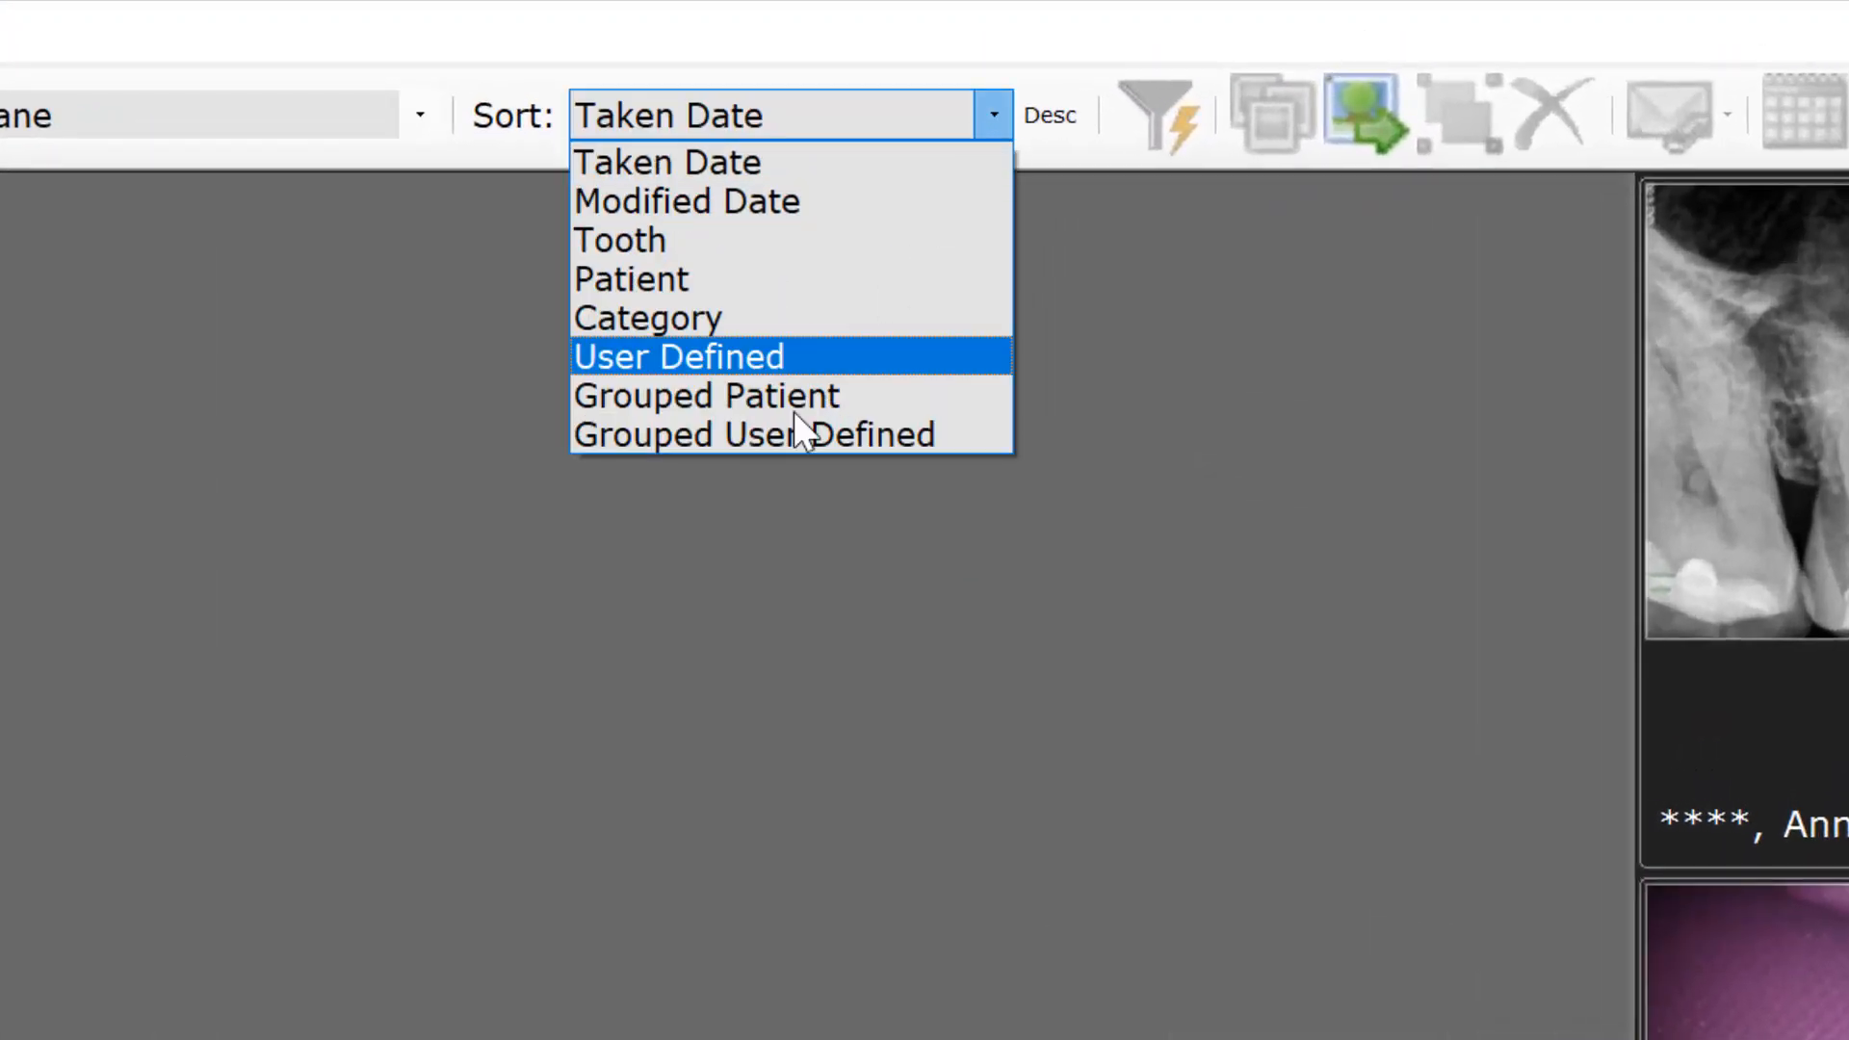
{"action": "left_click", "coordinate": [813, 394]}
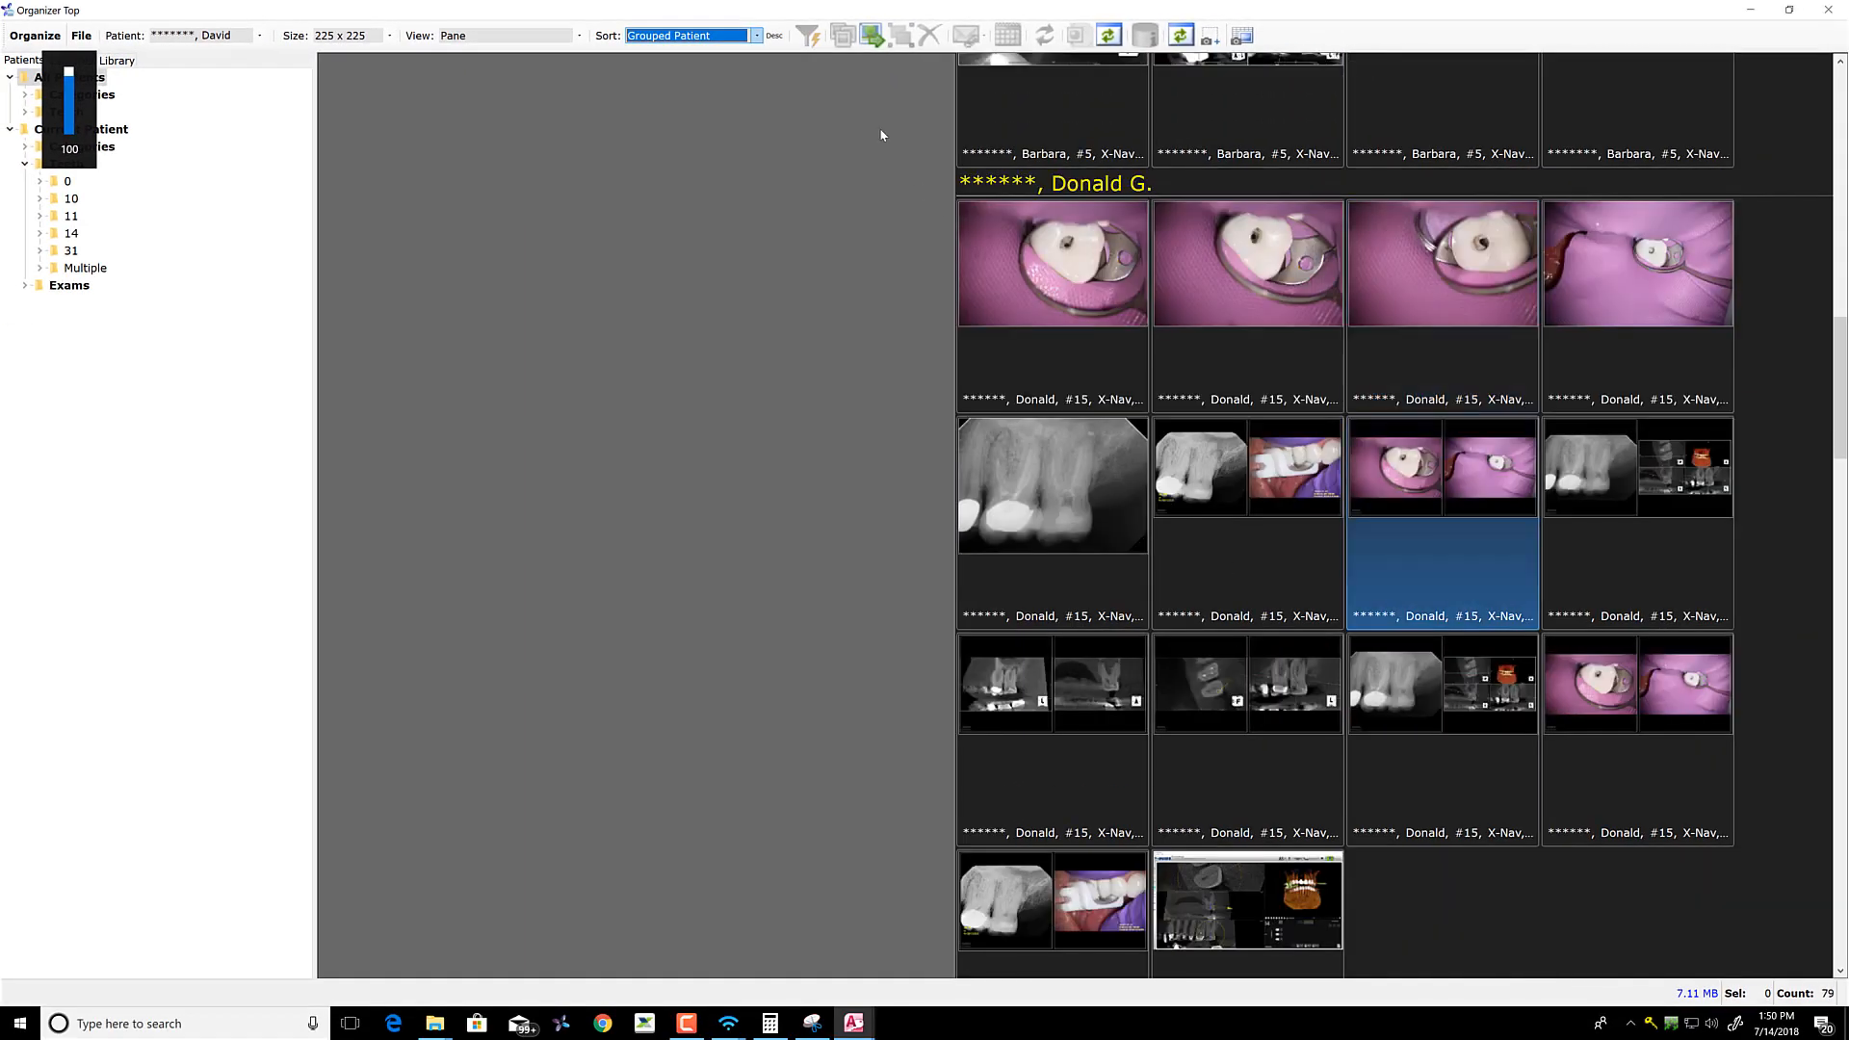
{"action": "scroll", "coordinate": [1443, 571], "scroll_direction": "down", "scroll_amount": 1}
{"action": "left_click", "coordinate": [755, 40]}
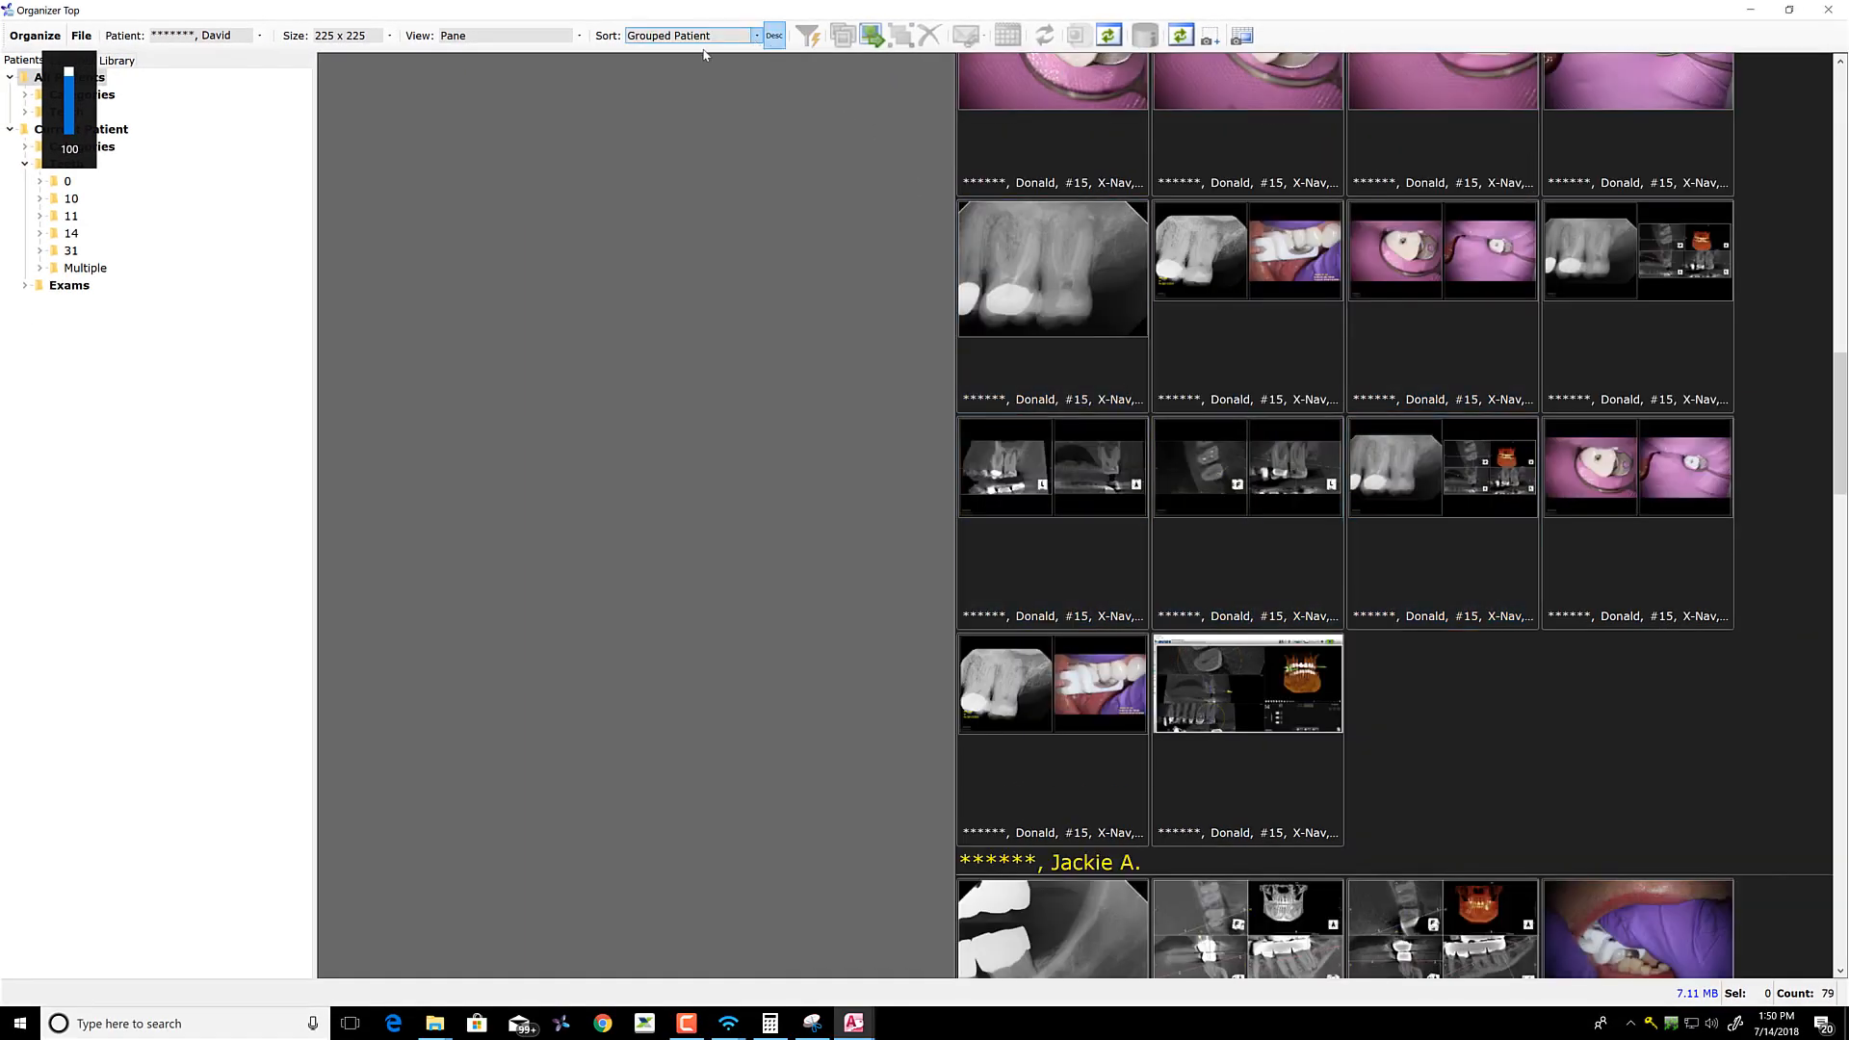
{"action": "left_click", "coordinate": [717, 36]}
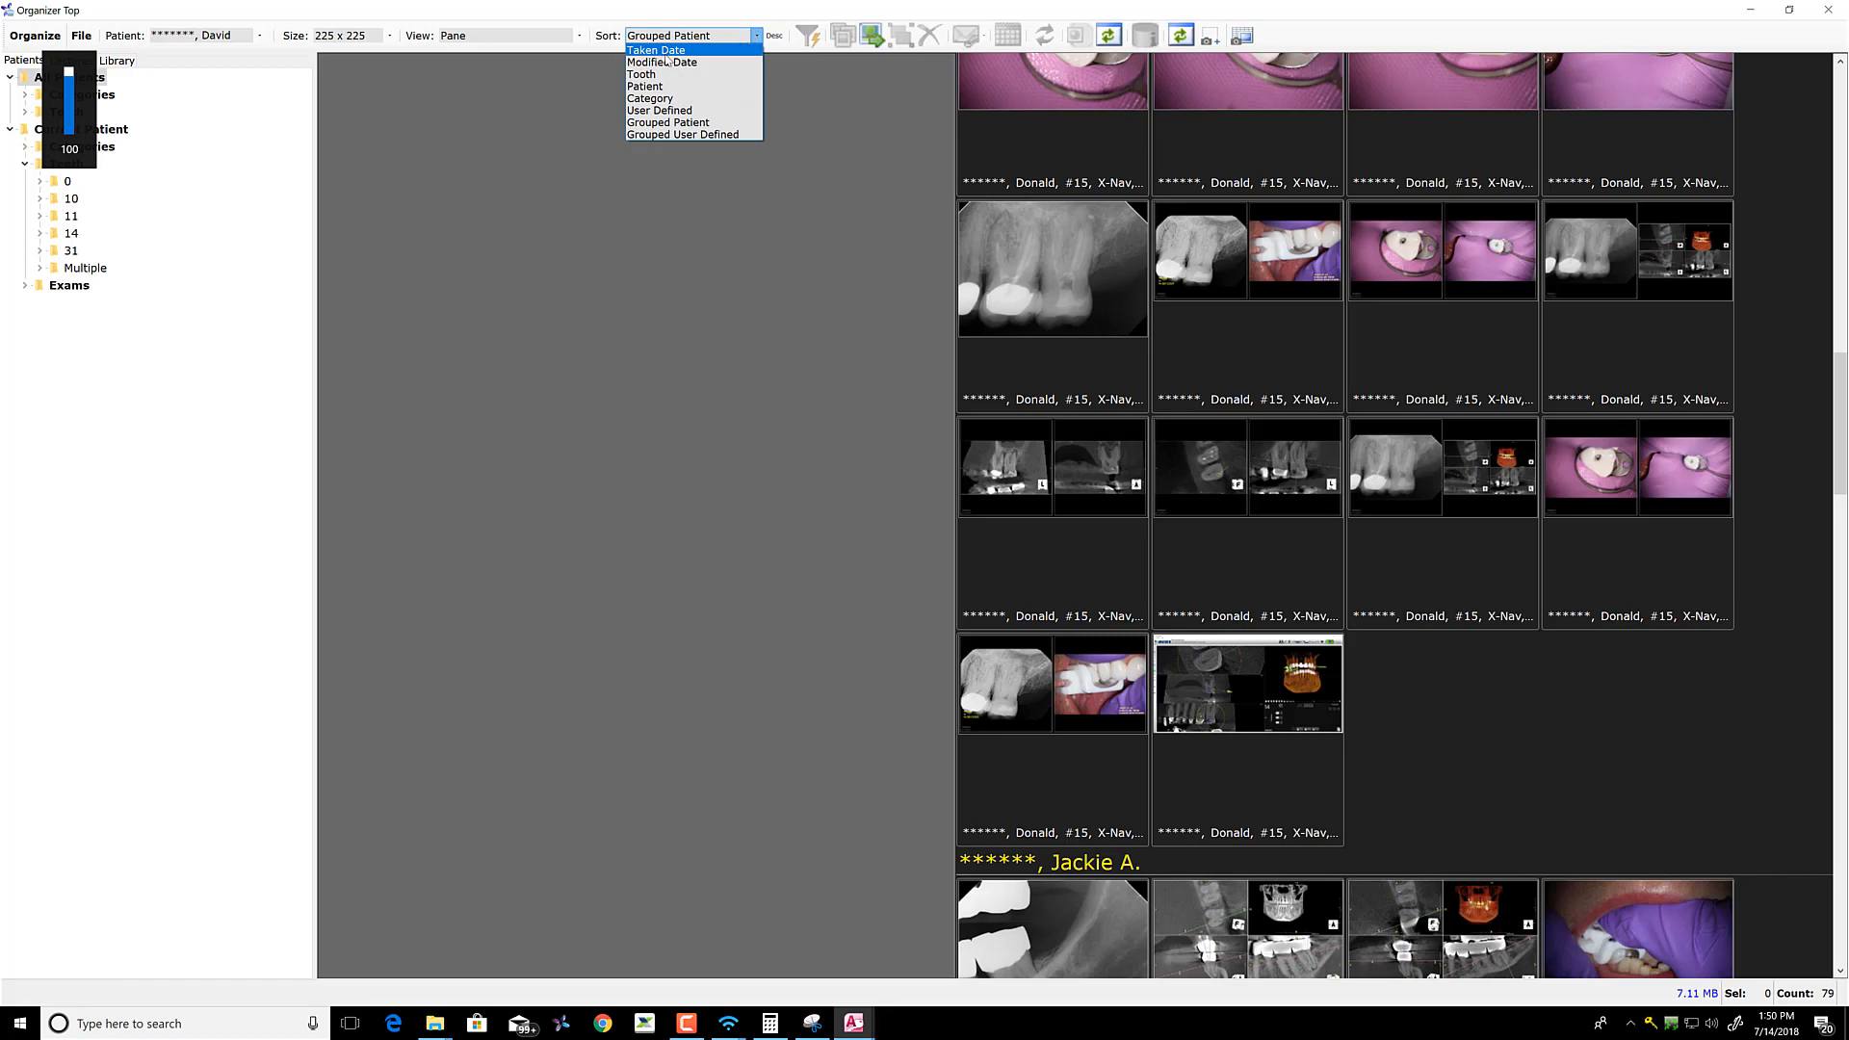
{"action": "left_click", "coordinate": [665, 52]}
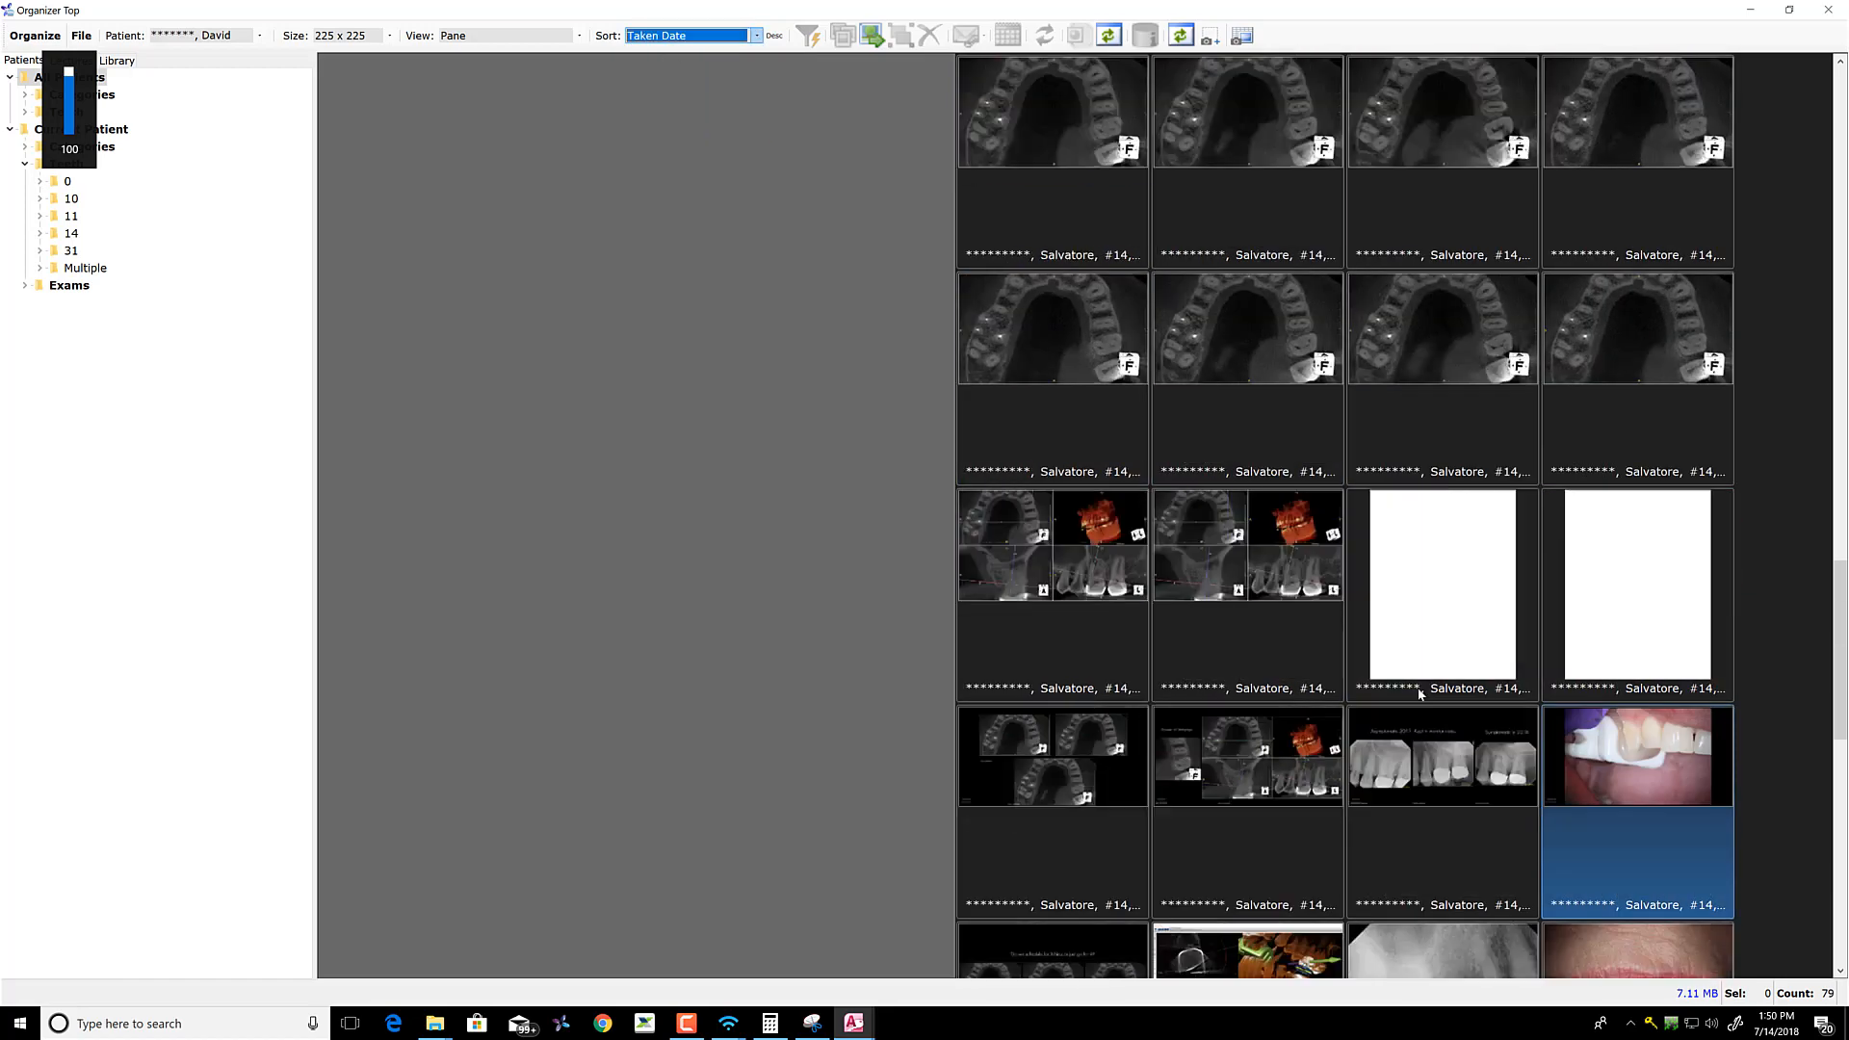
Change to the patient of the 7/13/2018 LR Quad radiograph that shows files in the molar
{"action": "scroll", "coordinate": [1419, 693], "scroll_direction": "down", "scroll_amount": 5}
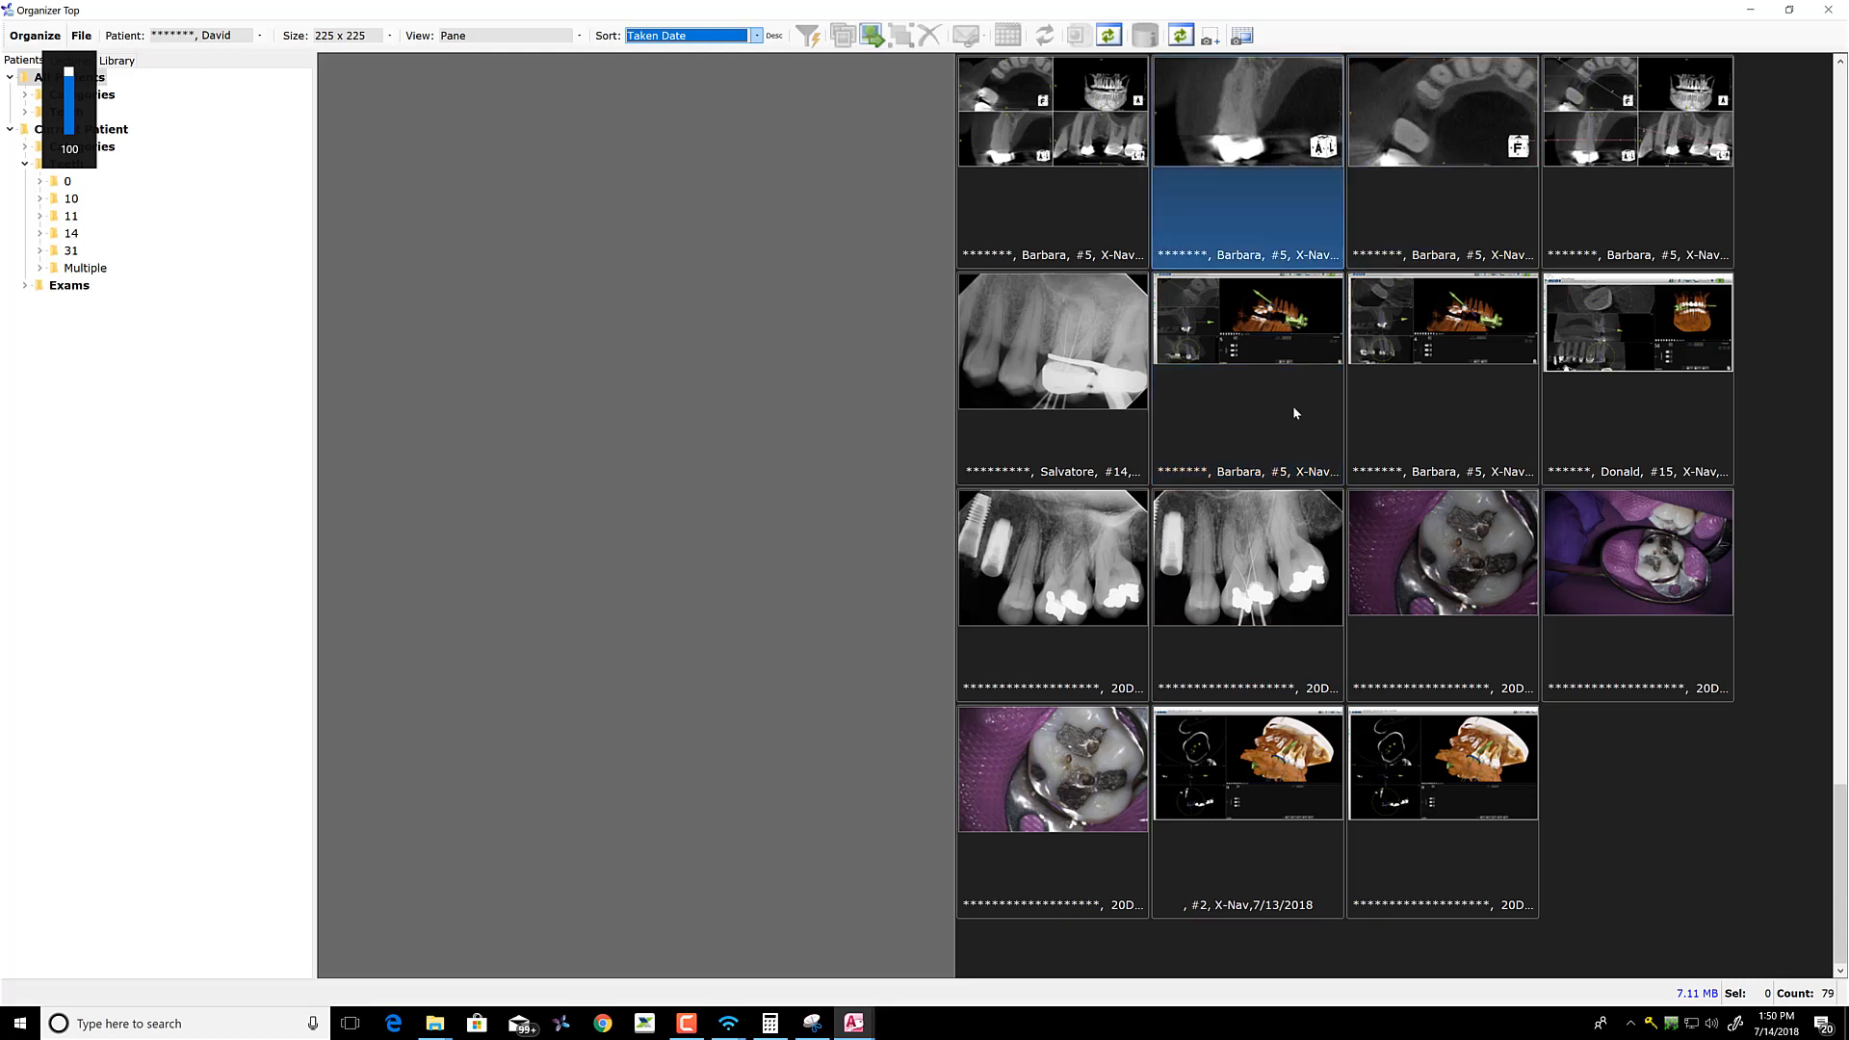
{"action": "scroll", "coordinate": [1267, 586], "scroll_direction": "up", "scroll_amount": 3}
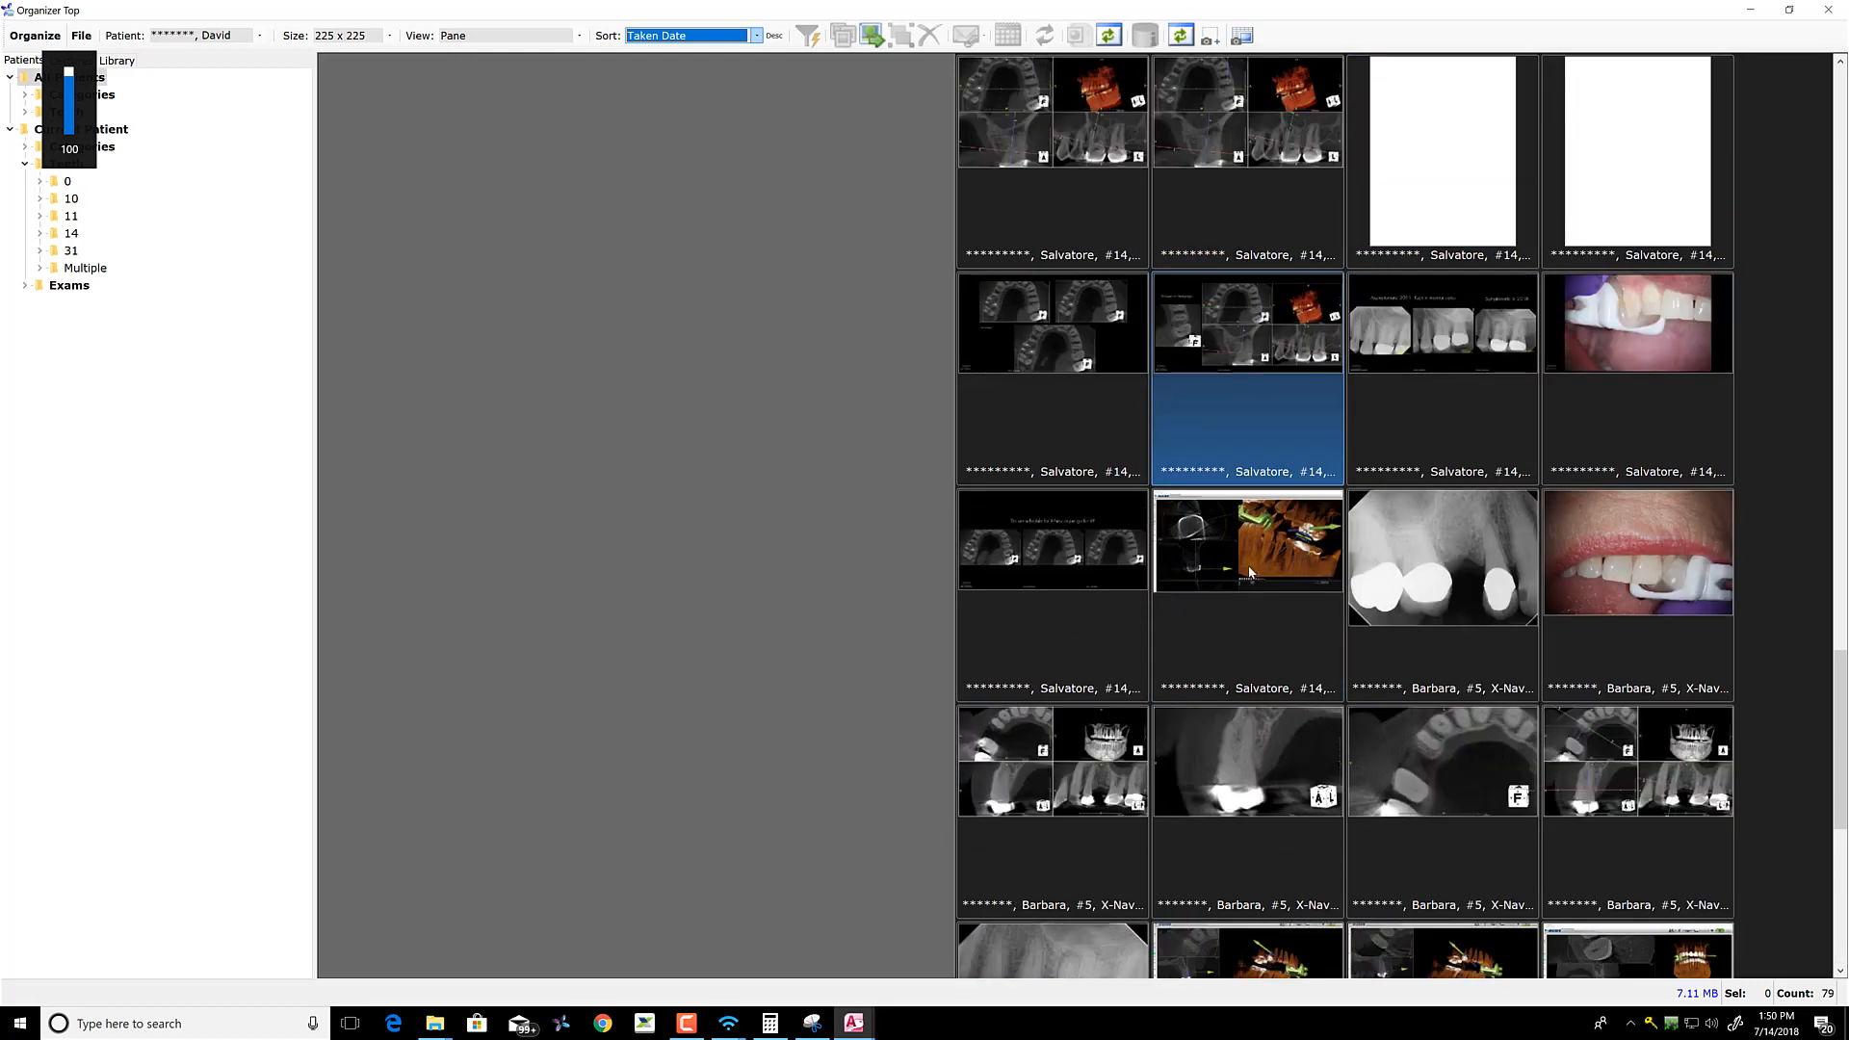
{"action": "scroll", "coordinate": [1267, 584], "scroll_direction": "down", "scroll_amount": 3}
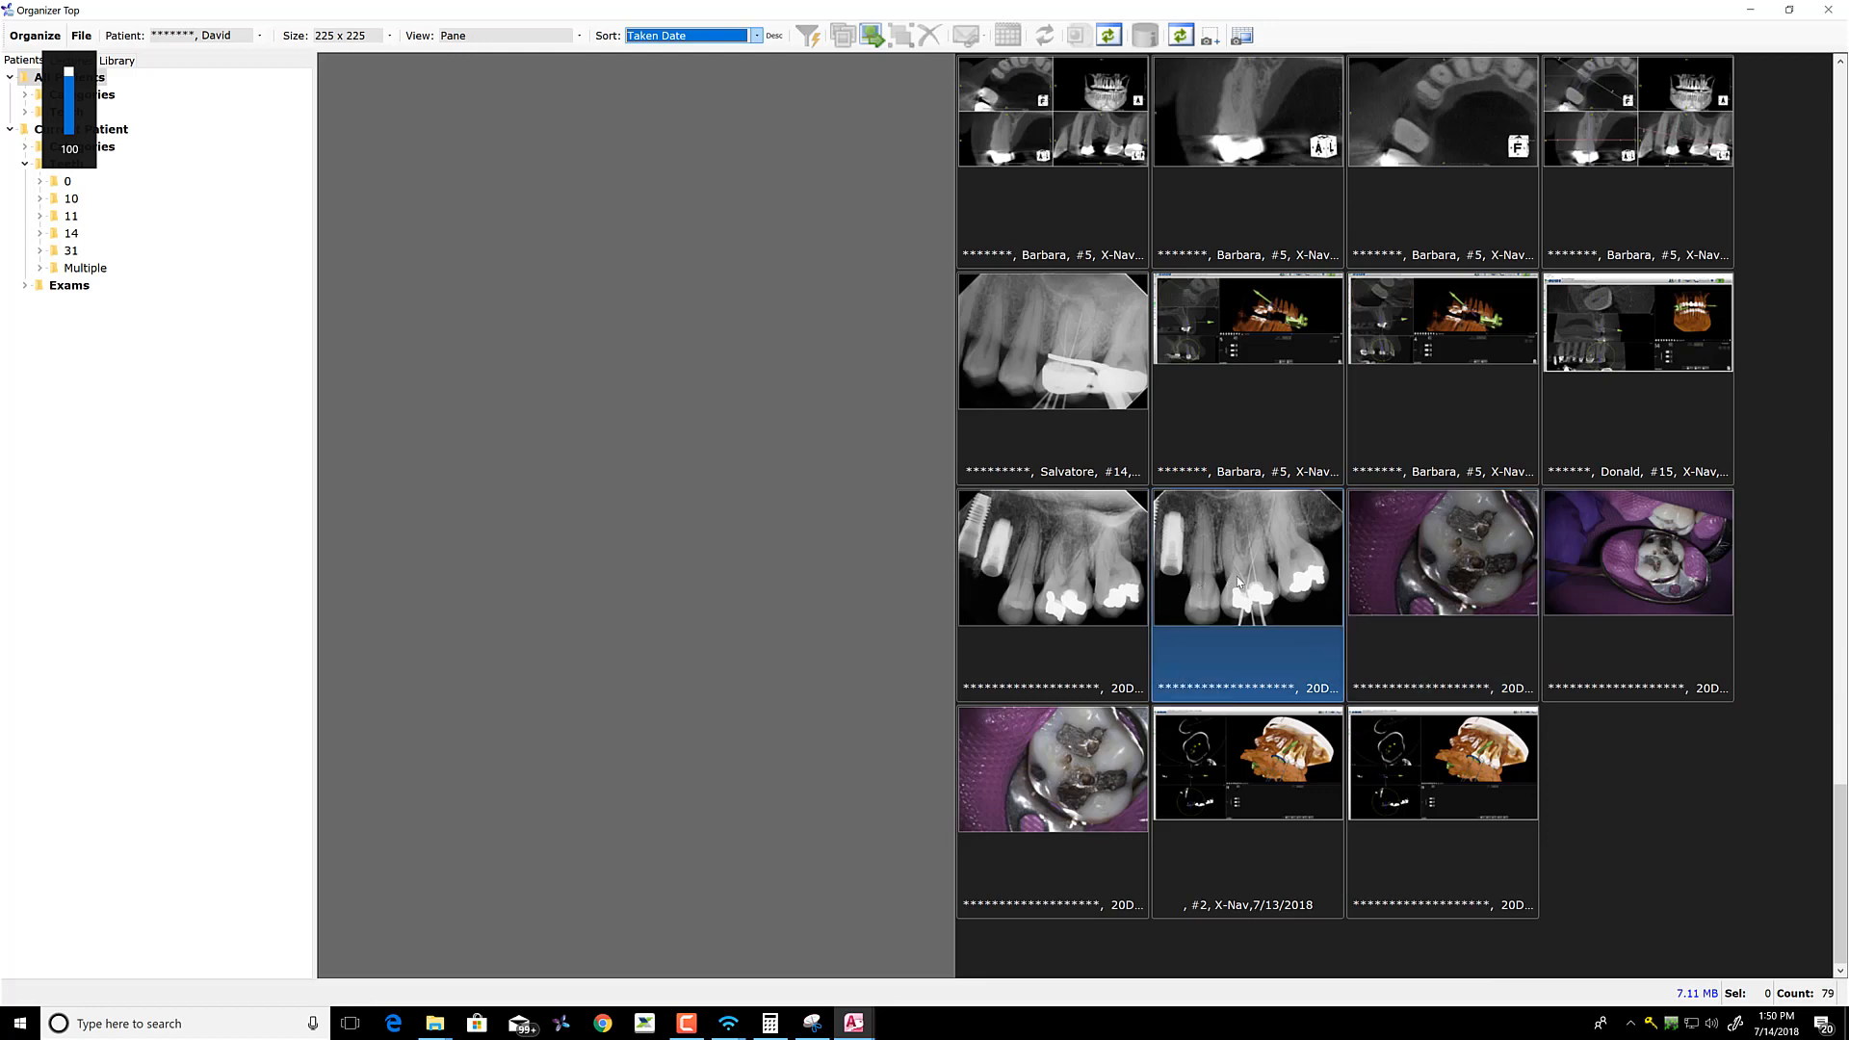
{"action": "right_click", "coordinate": [1239, 581]}
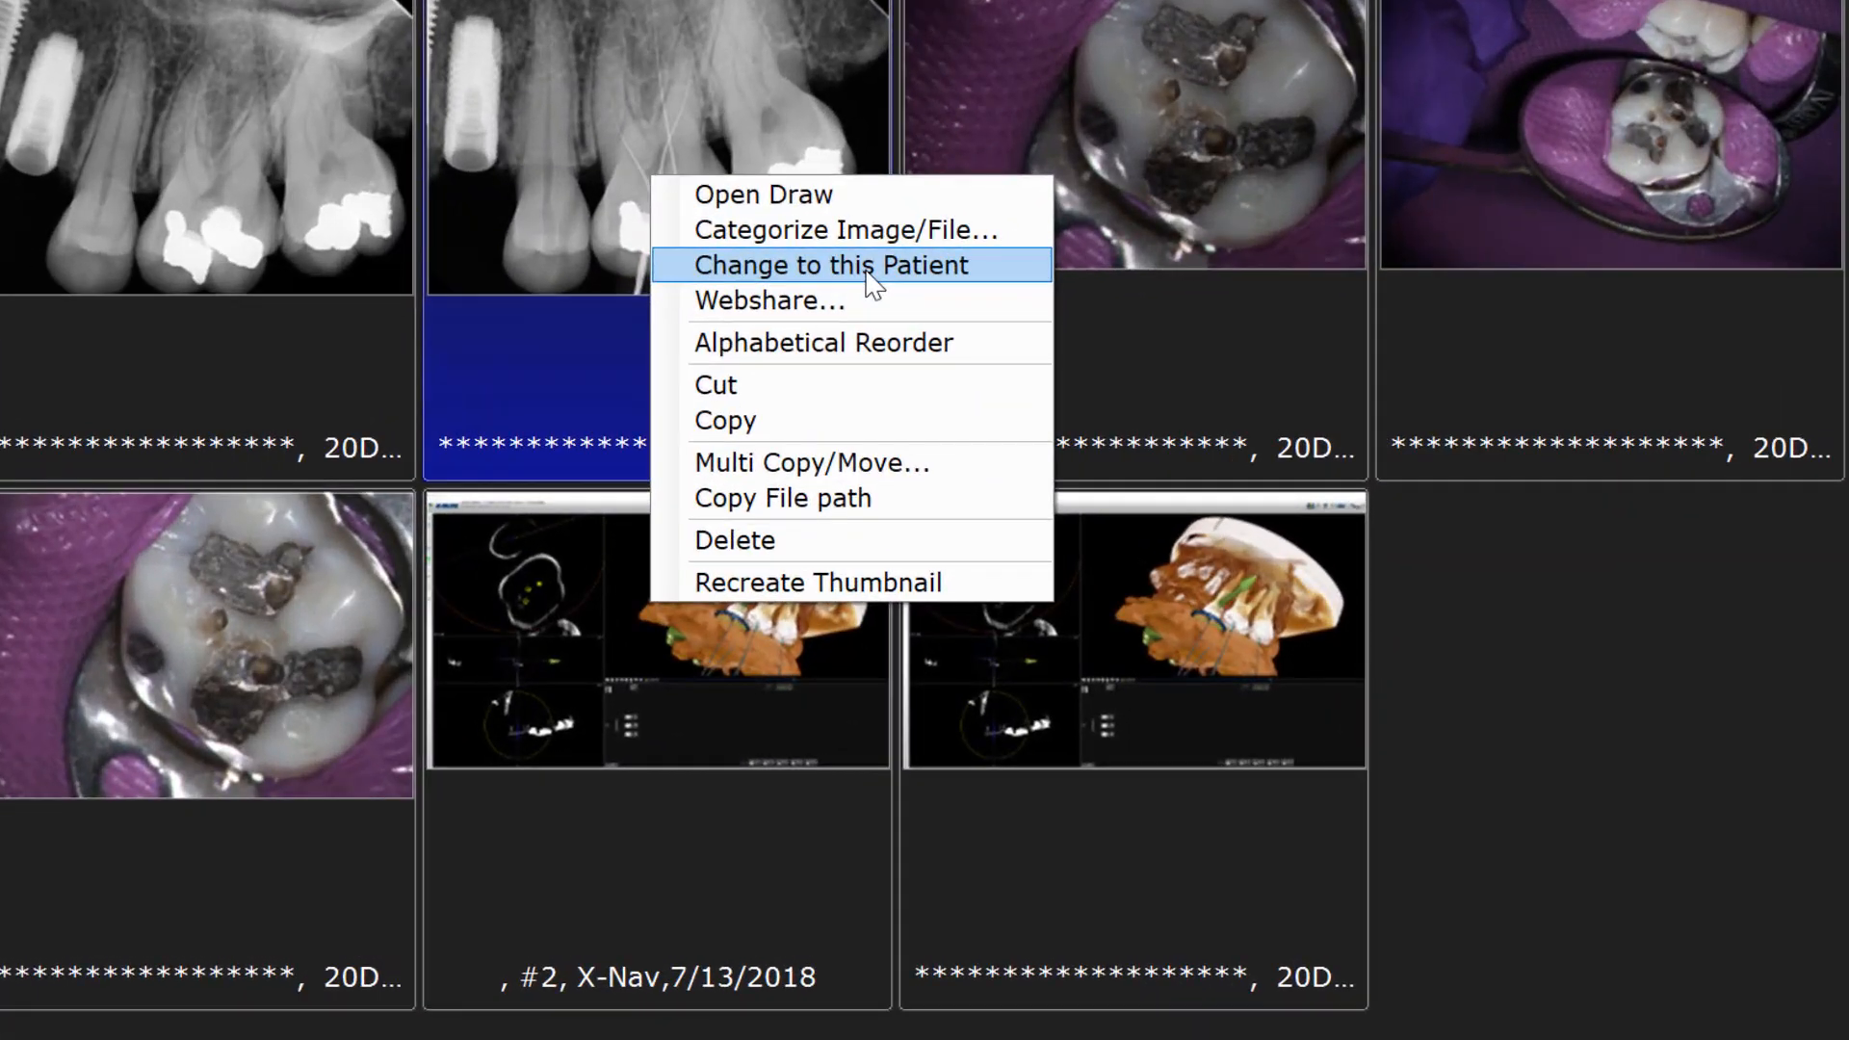
{"action": "left_click", "coordinate": [869, 267]}
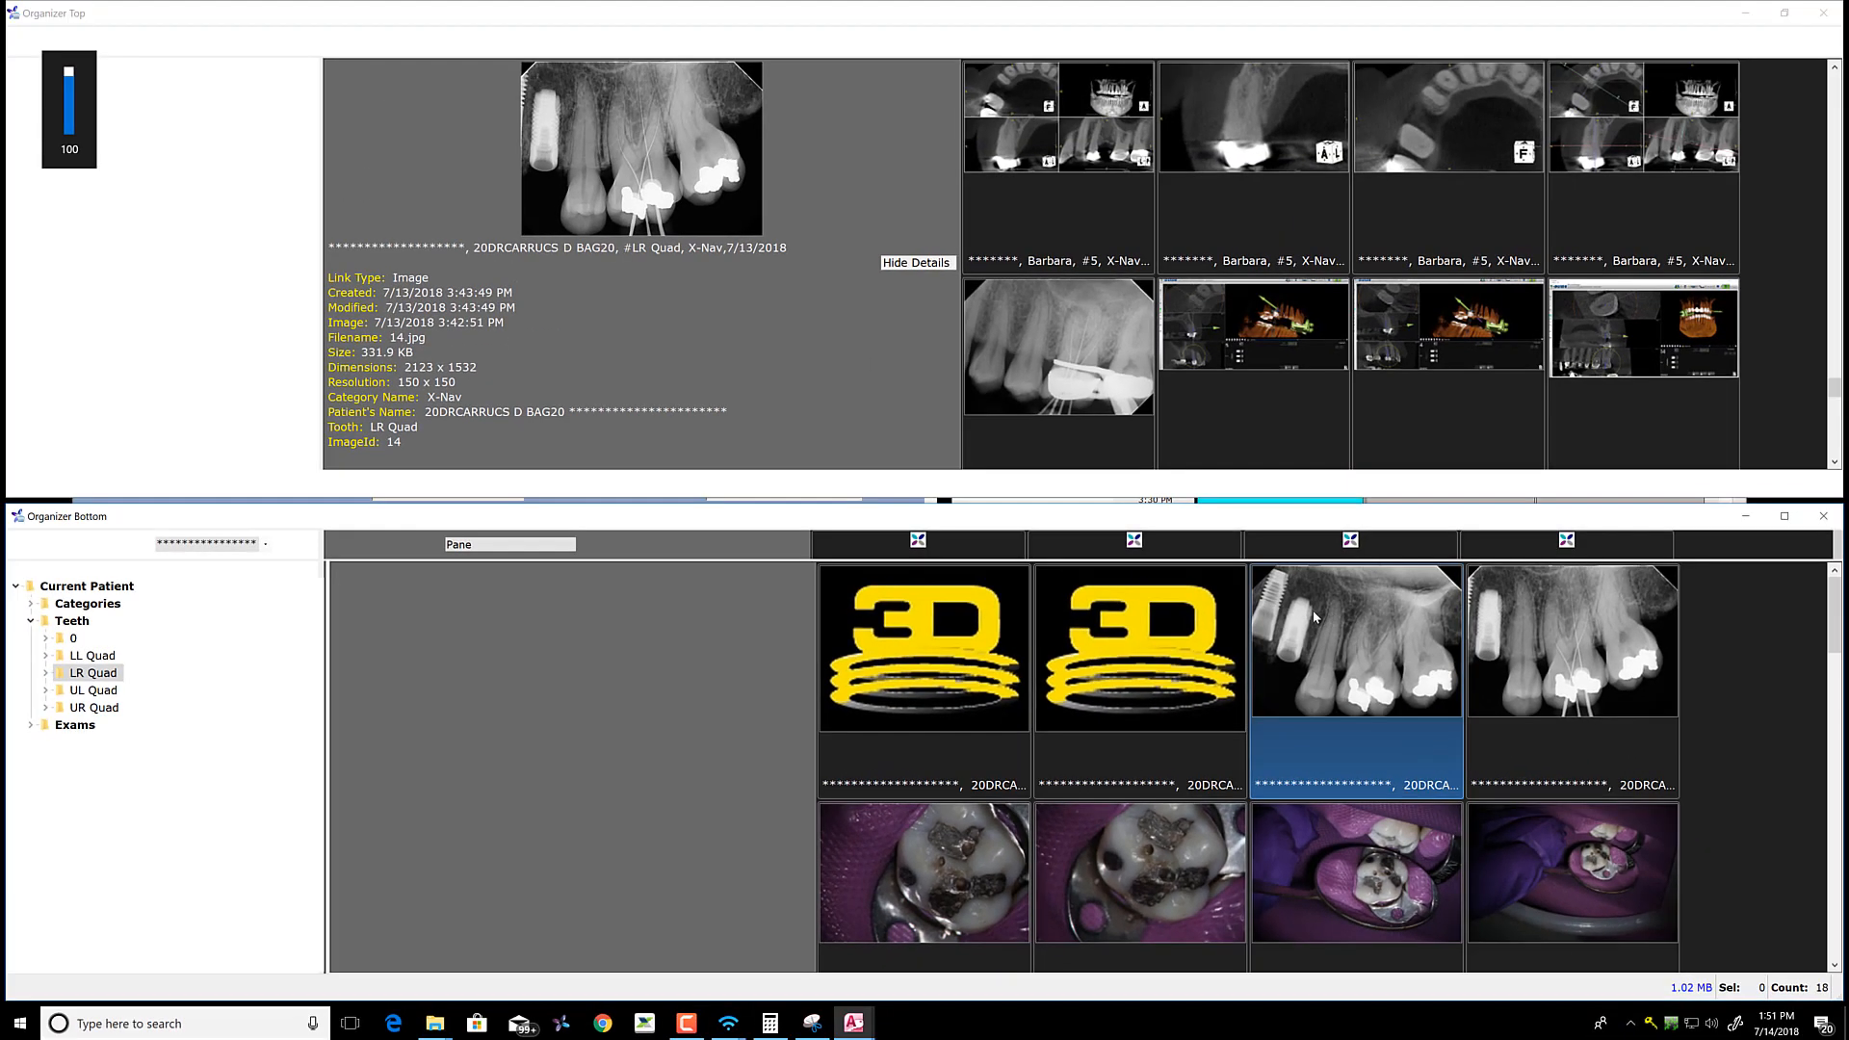
Maximize the lower organizer and open the first close-up tooth photo for drawing, discarding changes to the image already open
{"action": "left_click", "coordinate": [939, 482]}
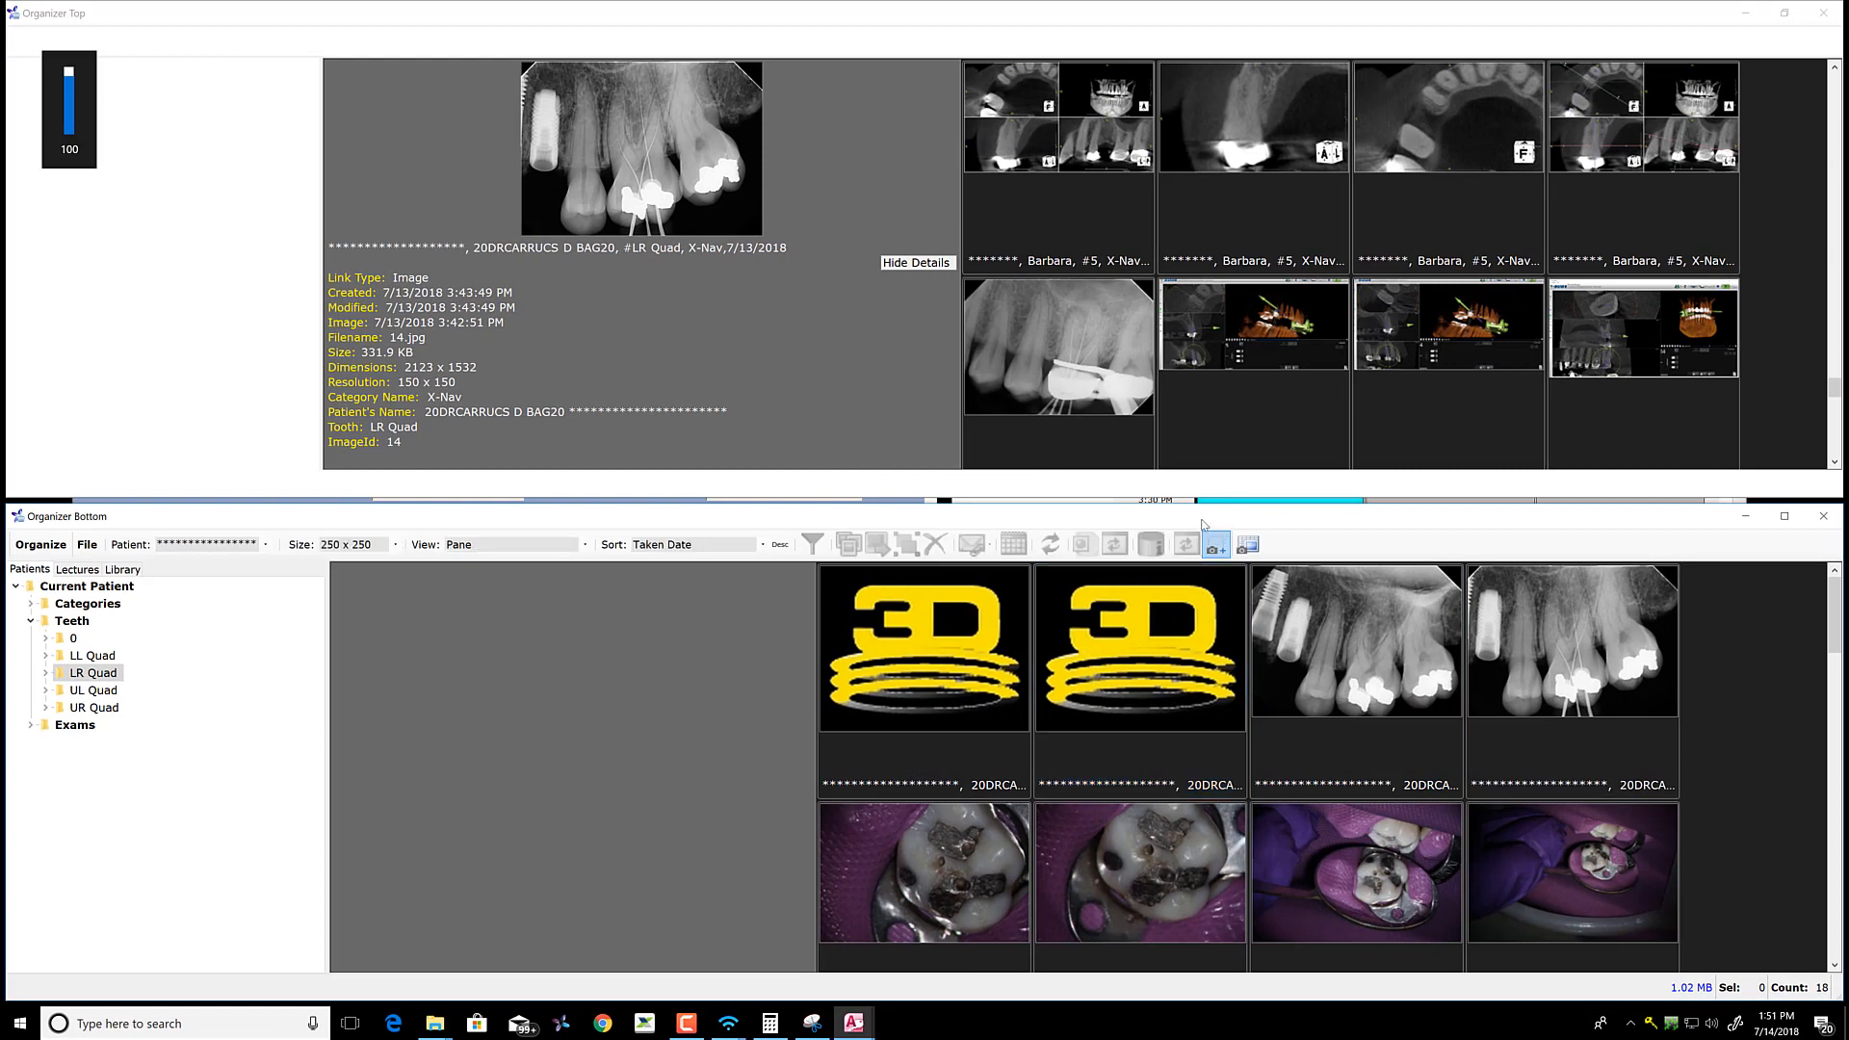
{"action": "left_click", "coordinate": [1431, 189]}
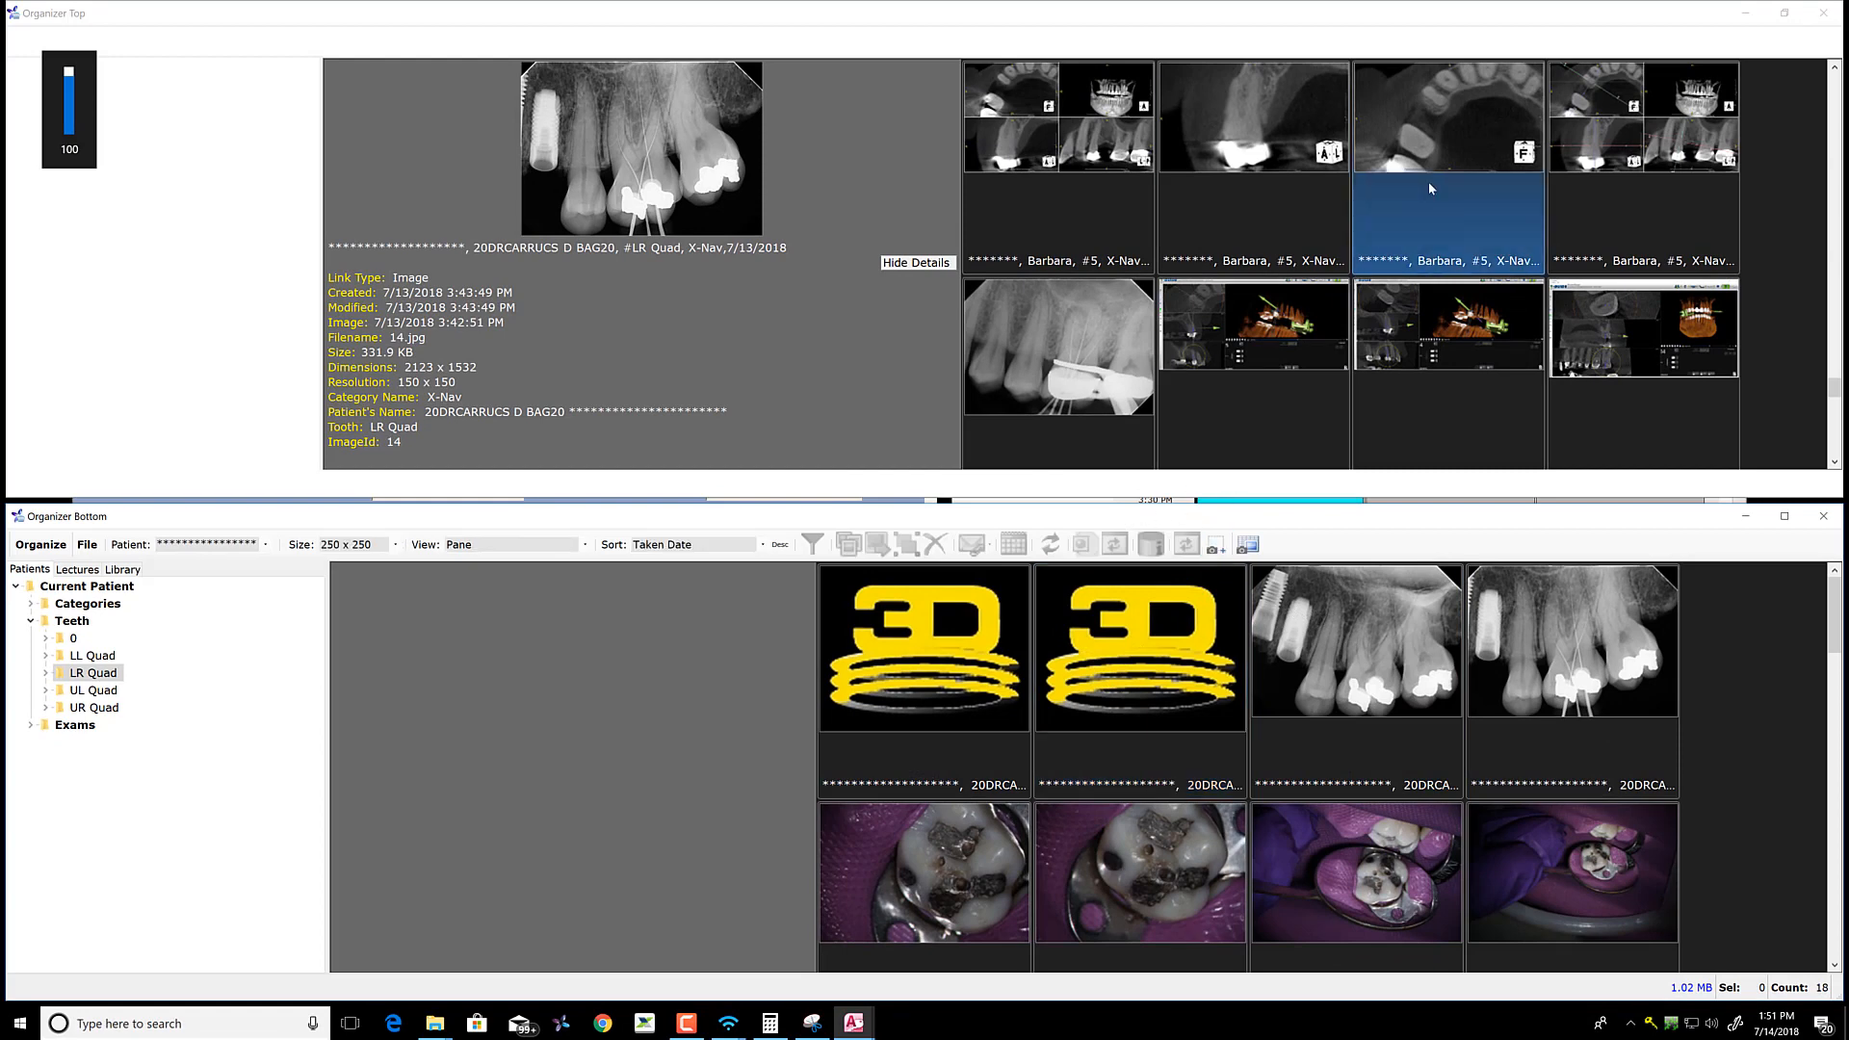
{"action": "double_click", "coordinate": [1086, 521]}
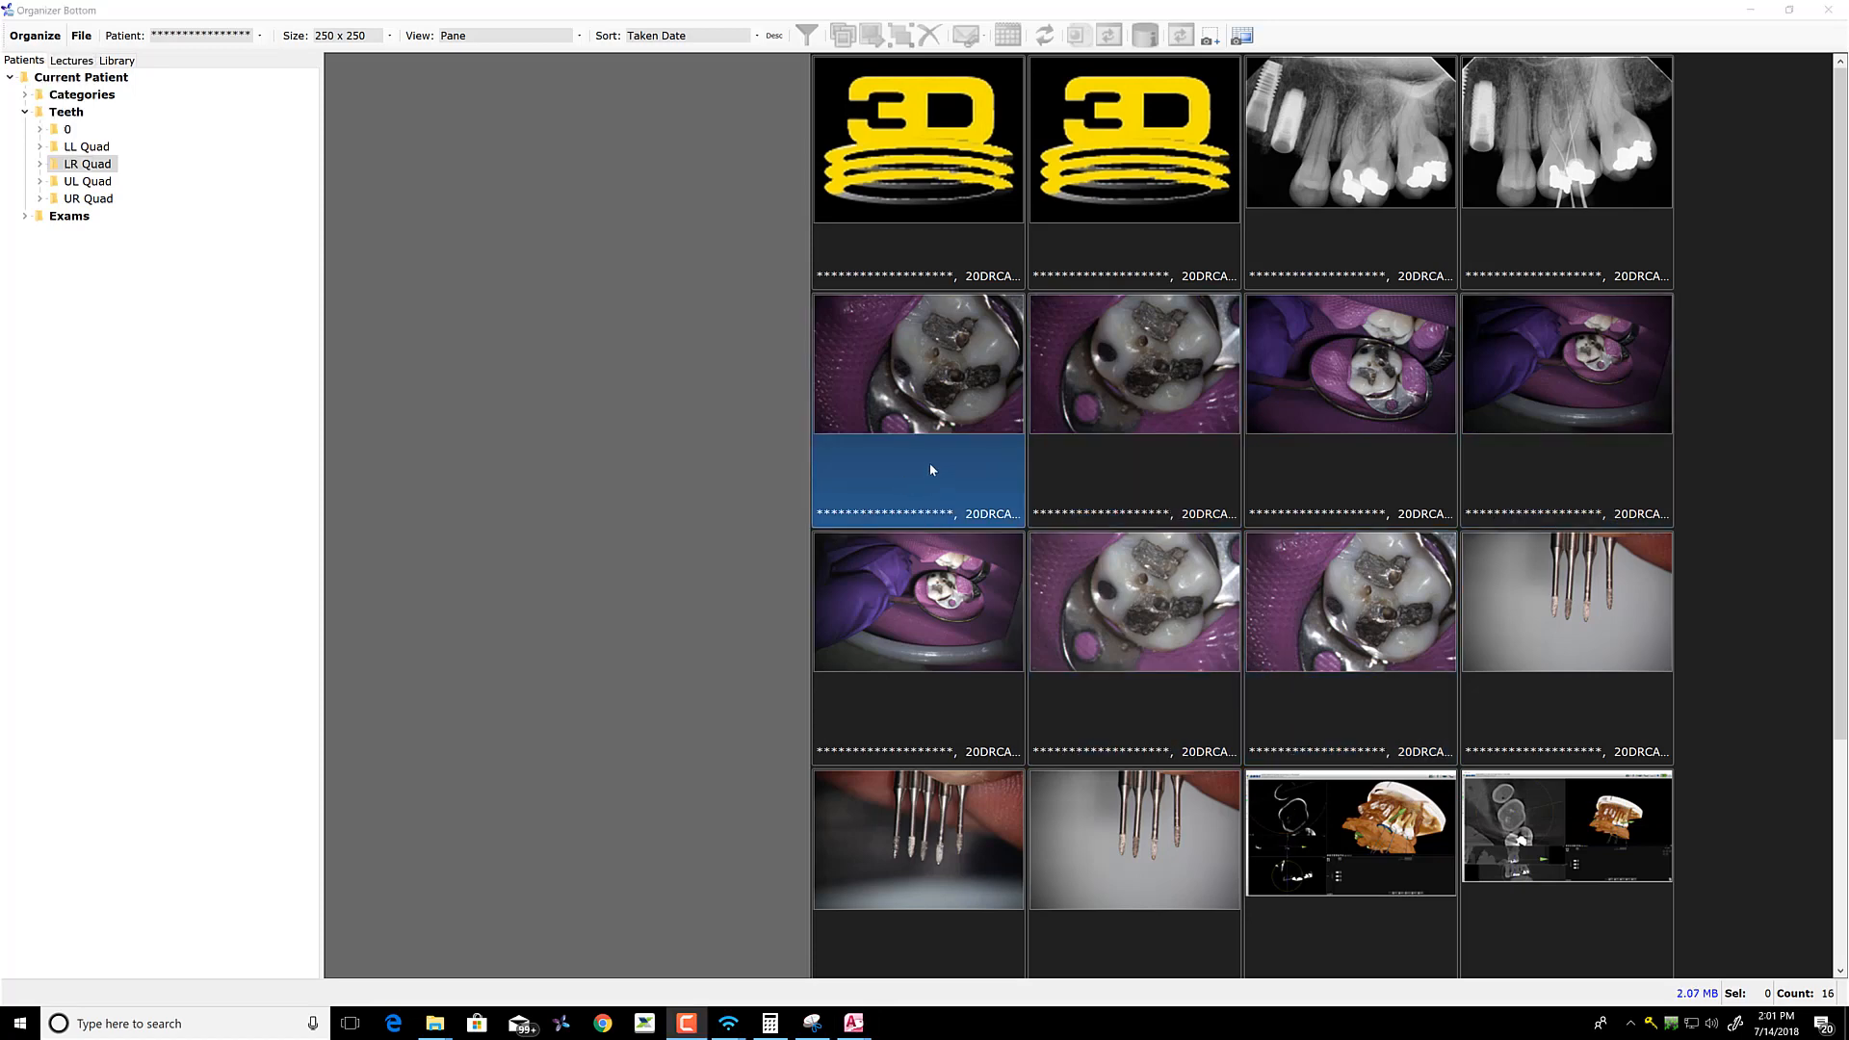
{"action": "double_click", "coordinate": [919, 469]}
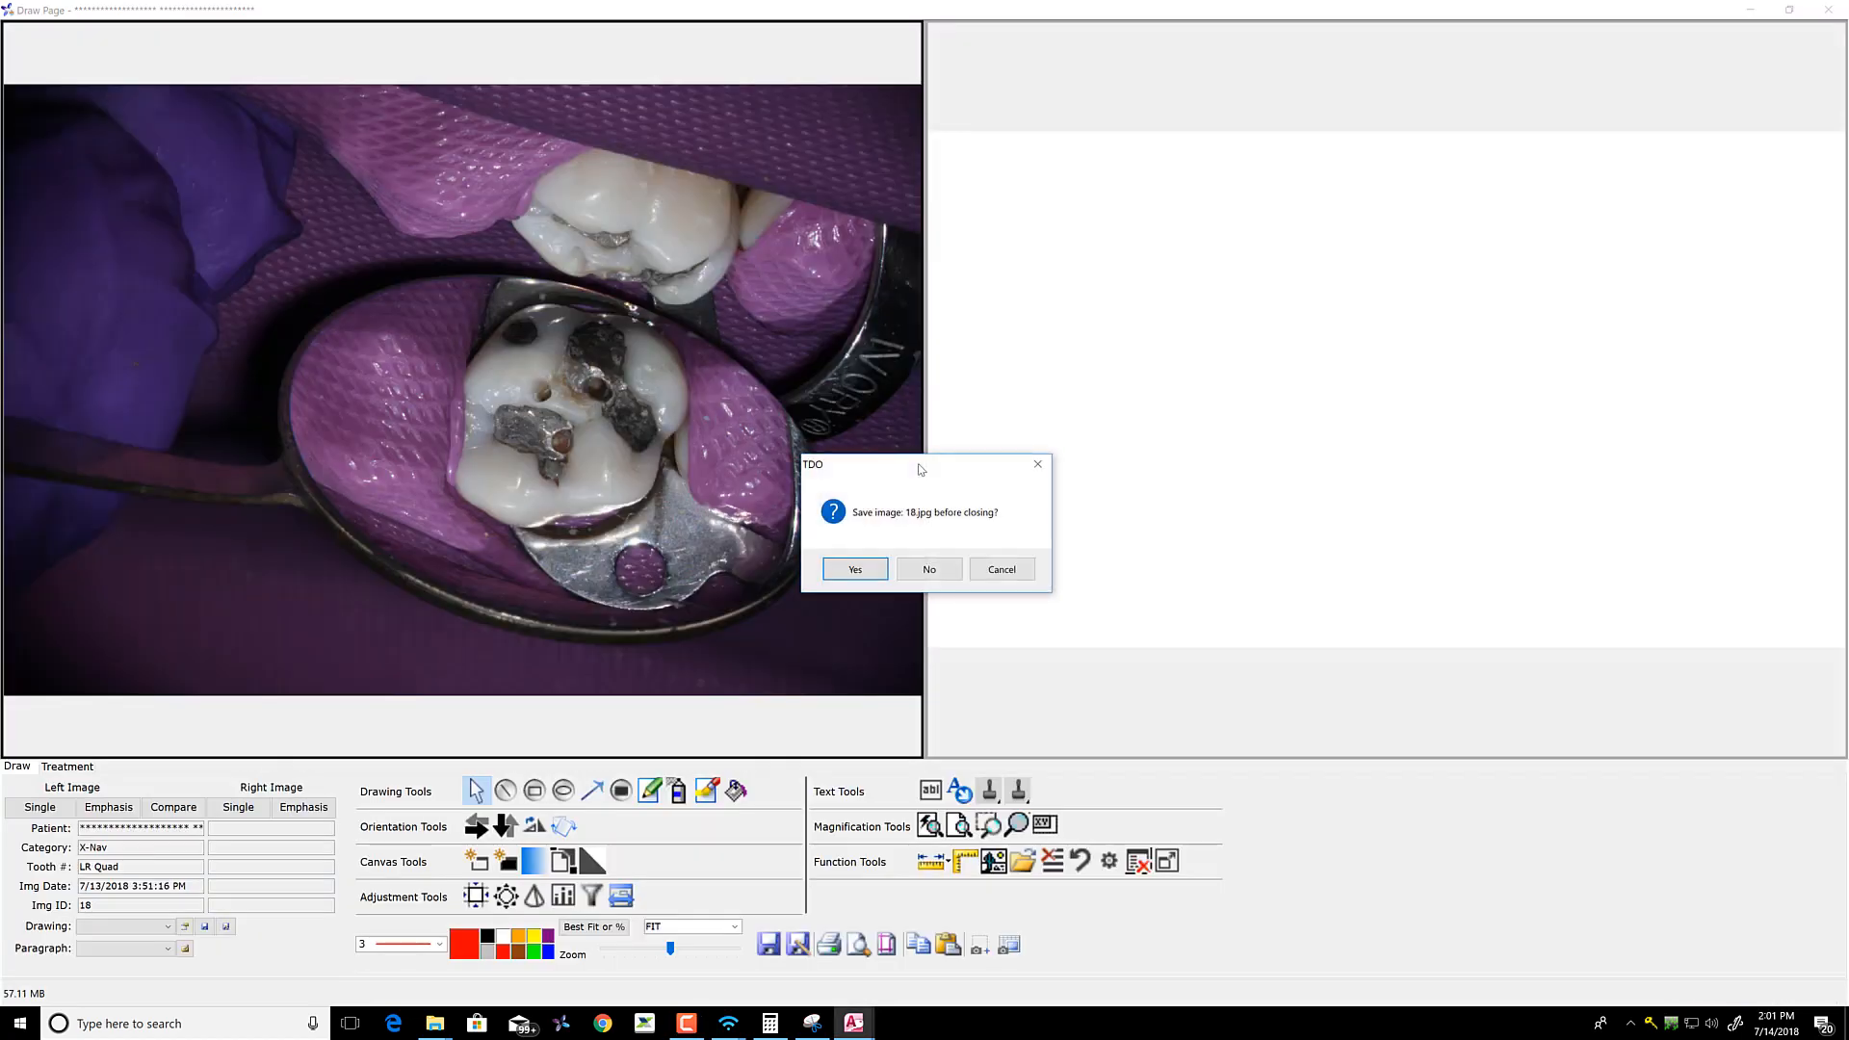
{"action": "left_click", "coordinate": [931, 572]}
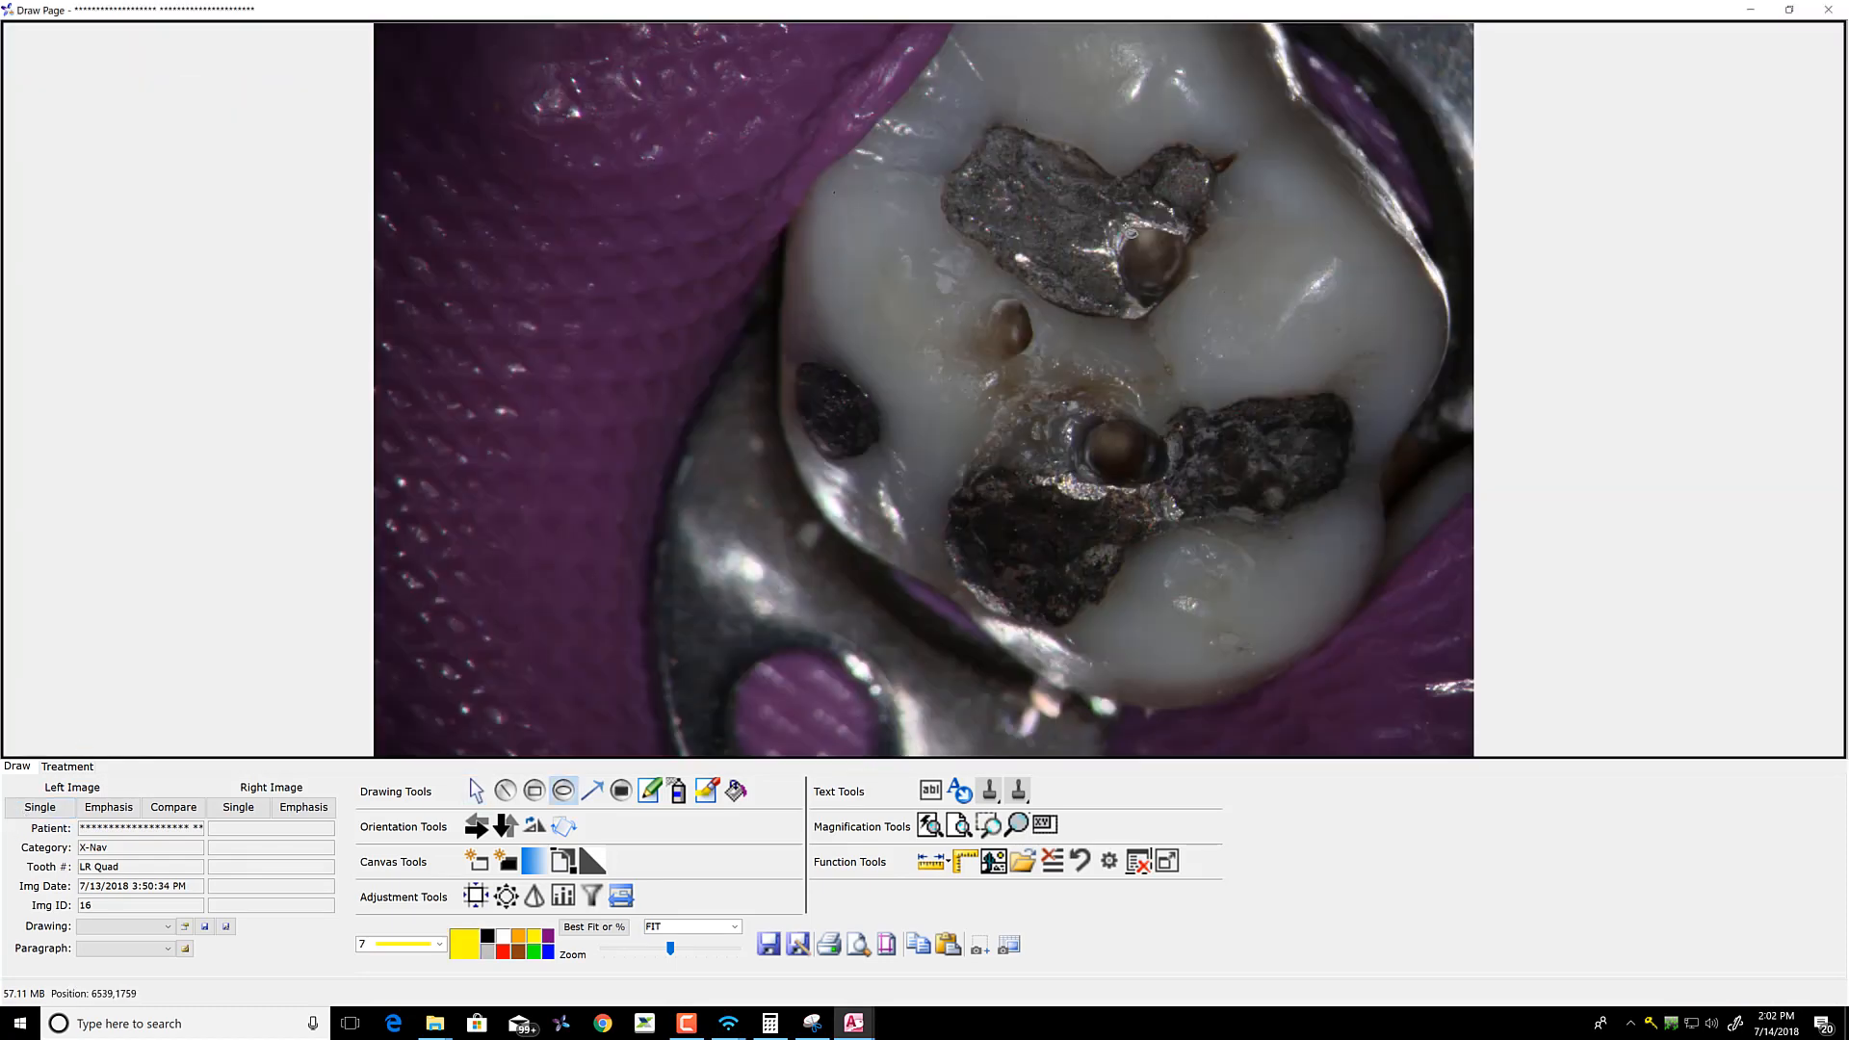
Outline the three canal openings in the tooth photo with yellow ellipses
{"action": "left_click_drag", "start_coordinate": [1124, 223], "coordinate": [1173, 289]}
{"action": "left_click_drag", "start_coordinate": [985, 305], "coordinate": [1029, 359]}
{"action": "left_click_drag", "start_coordinate": [1088, 412], "coordinate": [1161, 490]}
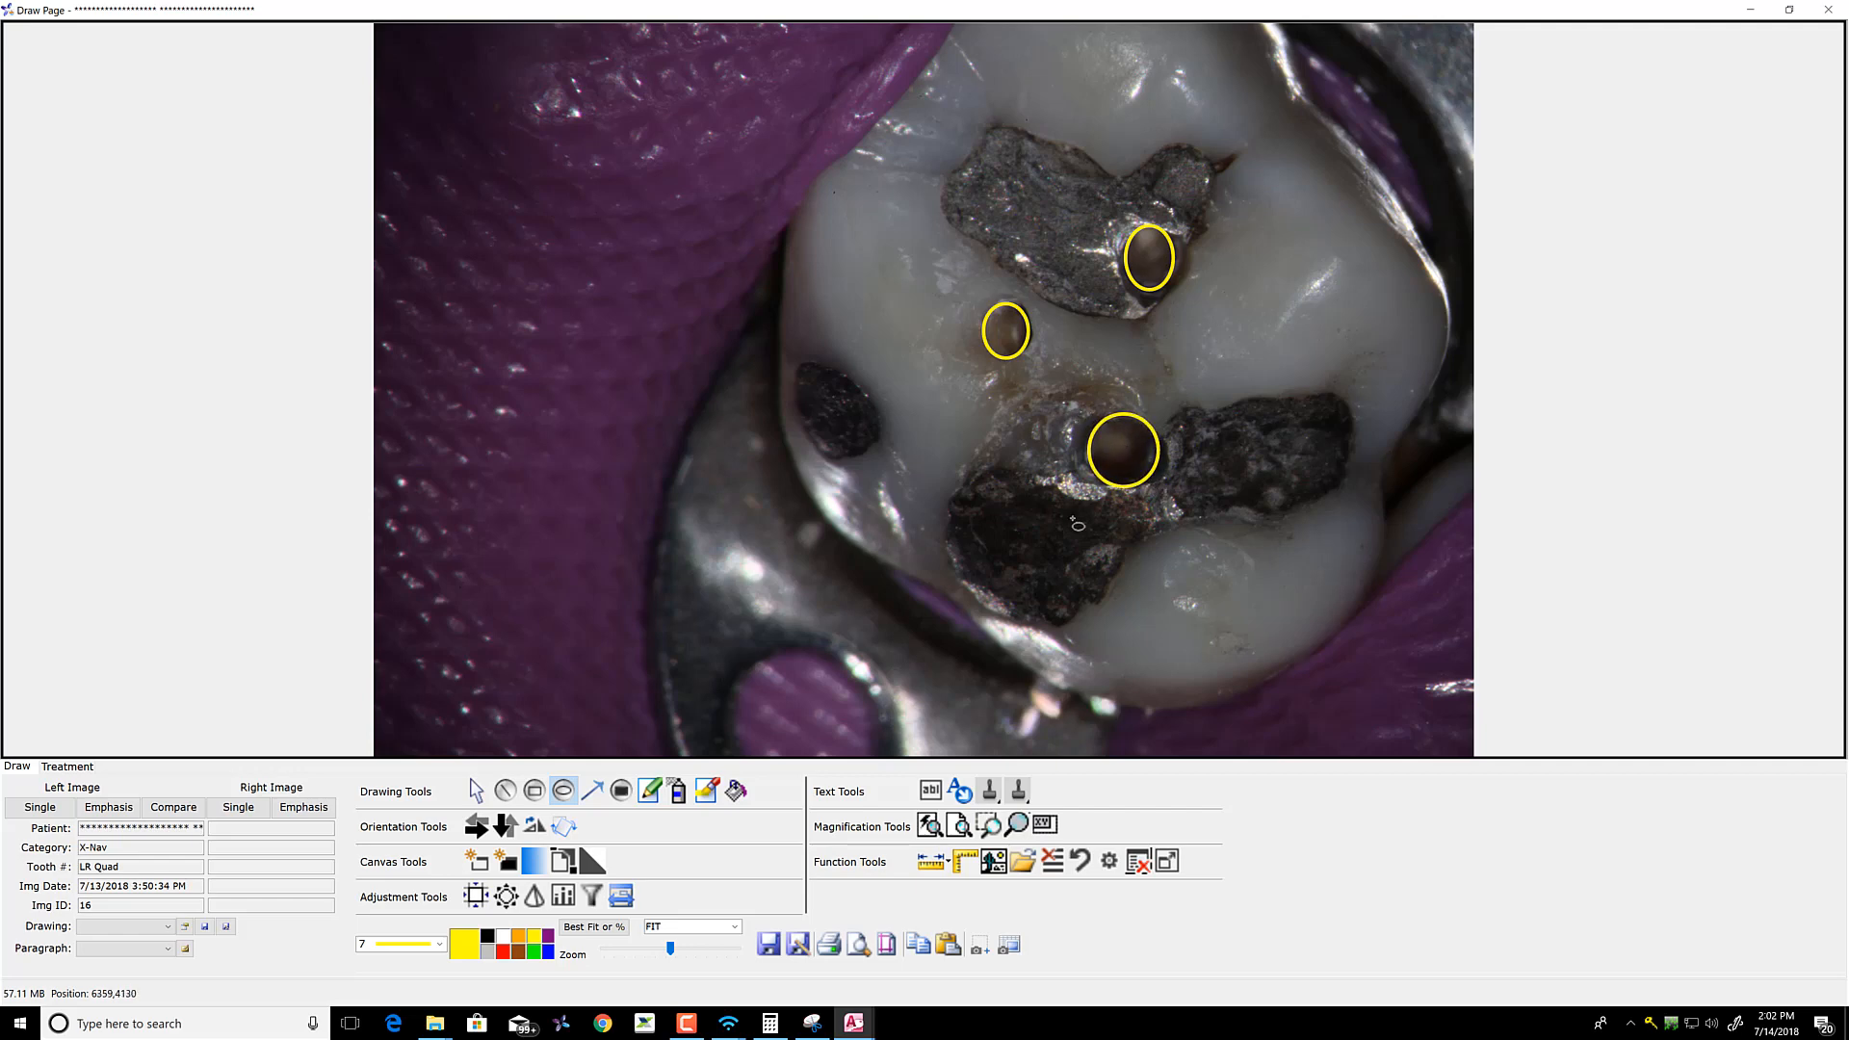
Draw a red arrow of line width 10 pointing into each of the three circled canal openings
{"action": "left_click", "coordinate": [591, 791]}
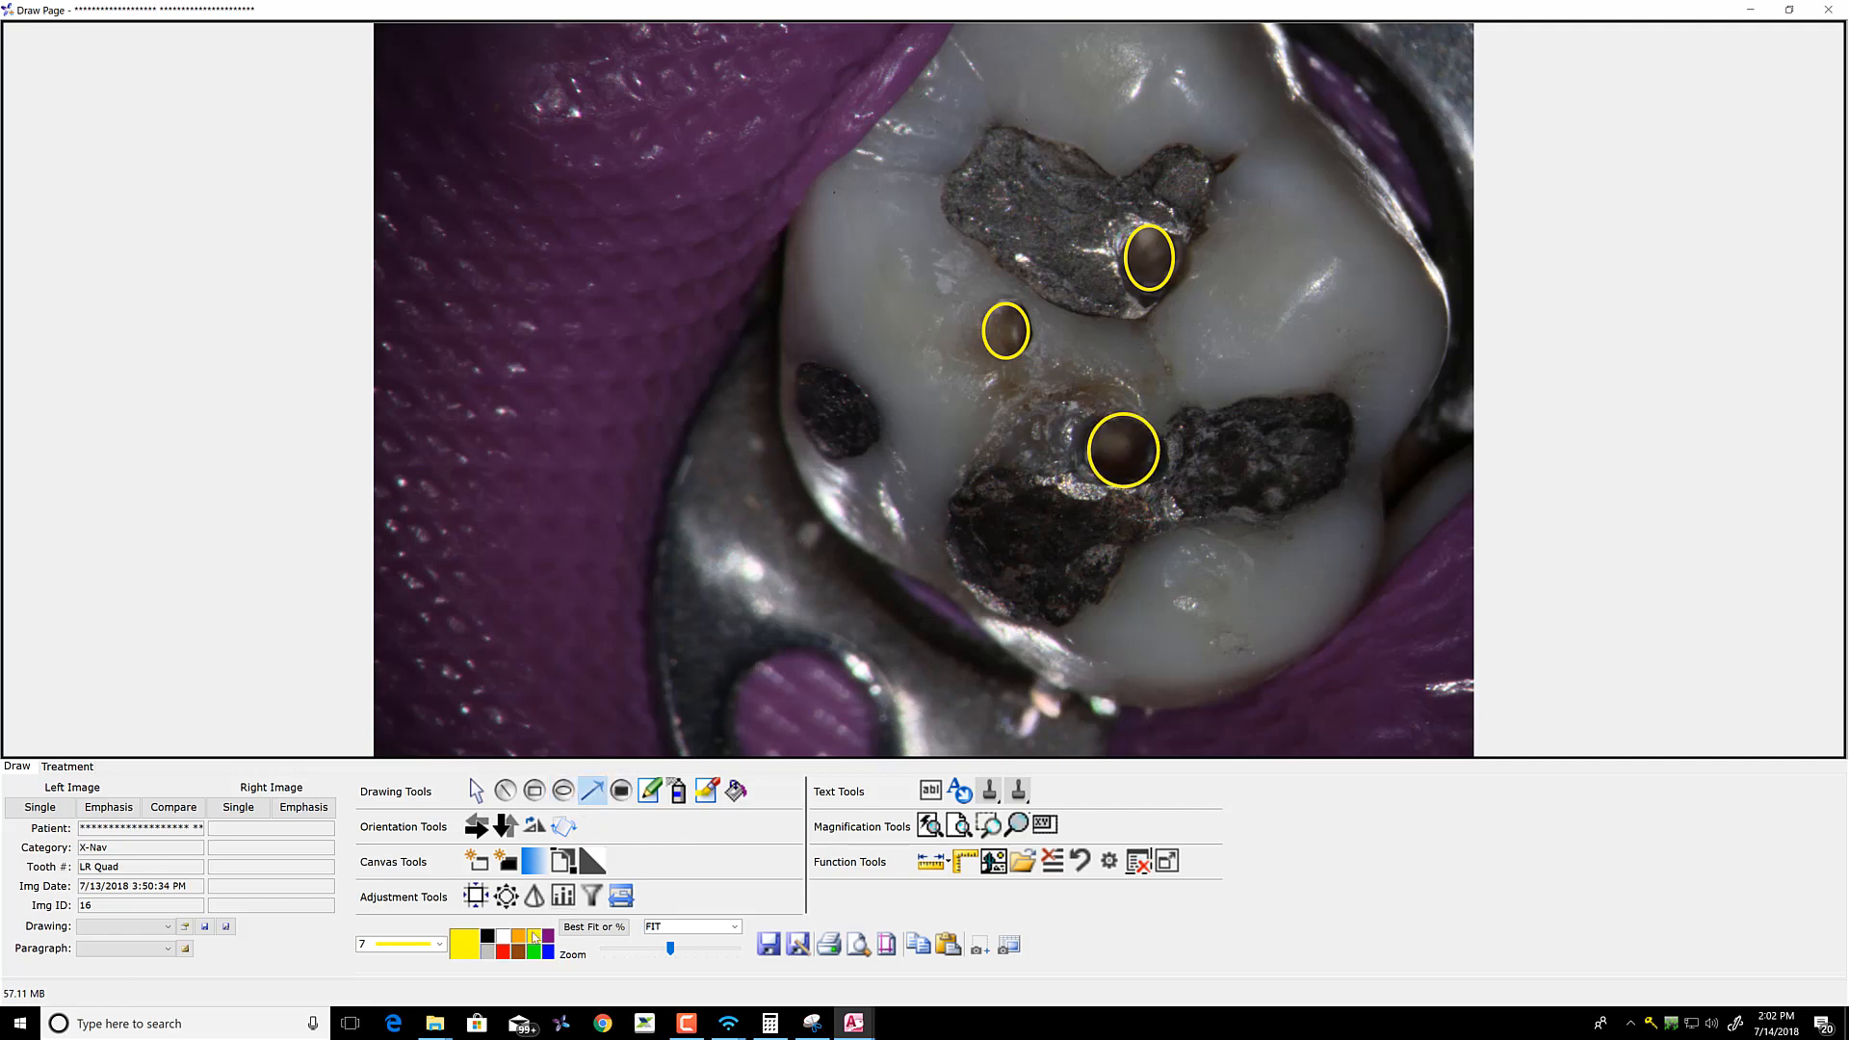
{"action": "left_click", "coordinate": [500, 953]}
{"action": "left_click", "coordinate": [408, 943]}
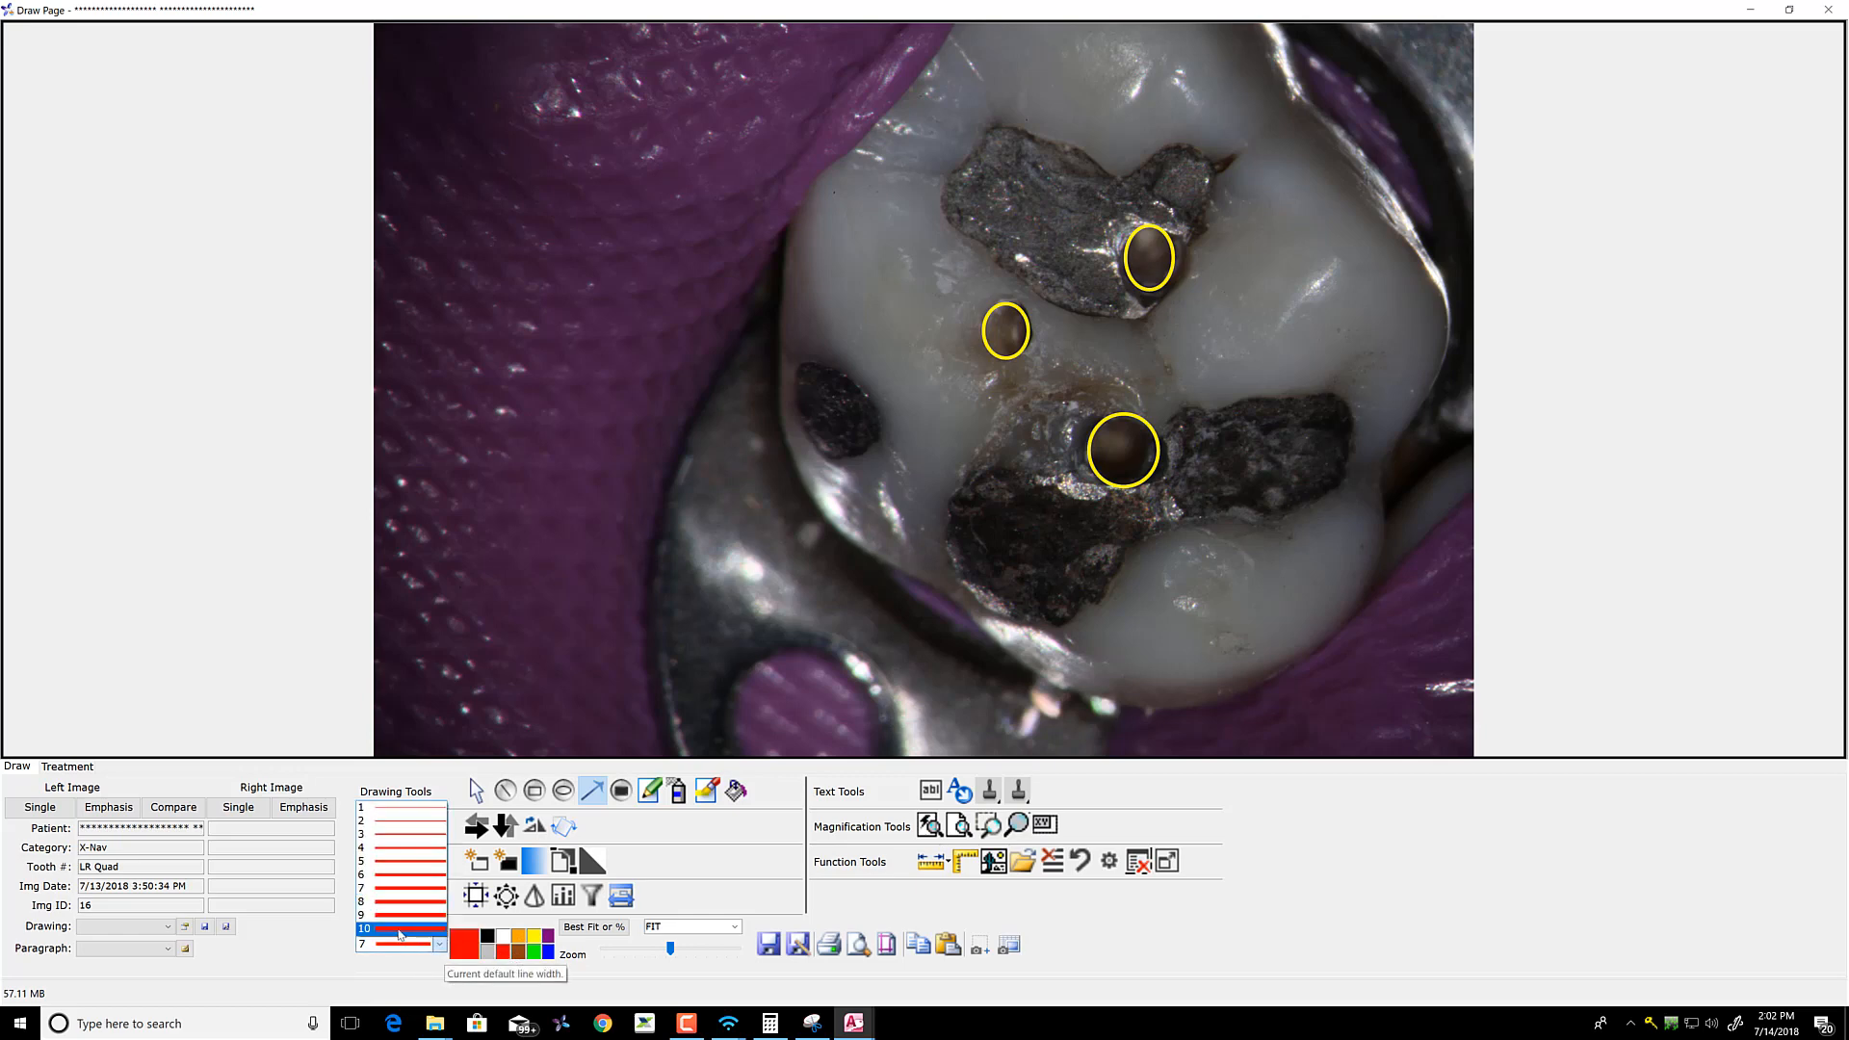
{"action": "left_click", "coordinate": [401, 930]}
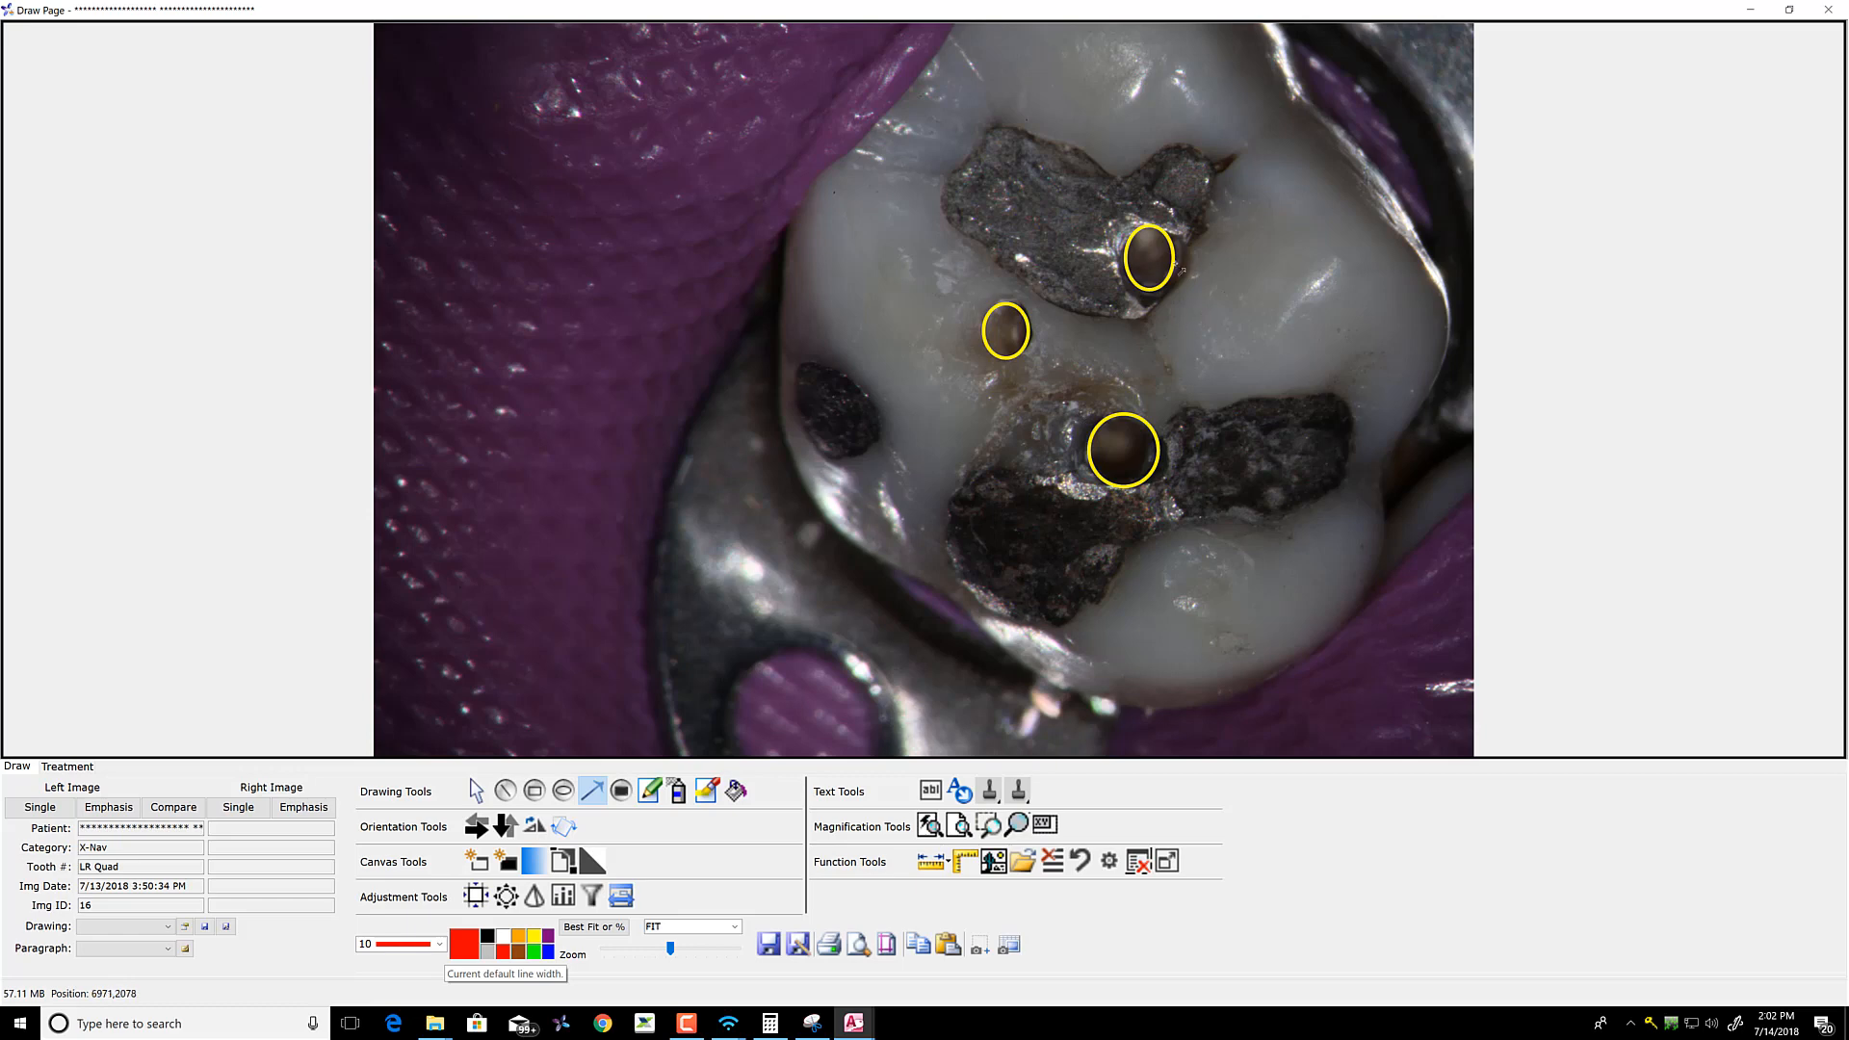
{"action": "left_click_drag", "start_coordinate": [1203, 266], "coordinate": [1216, 258]}
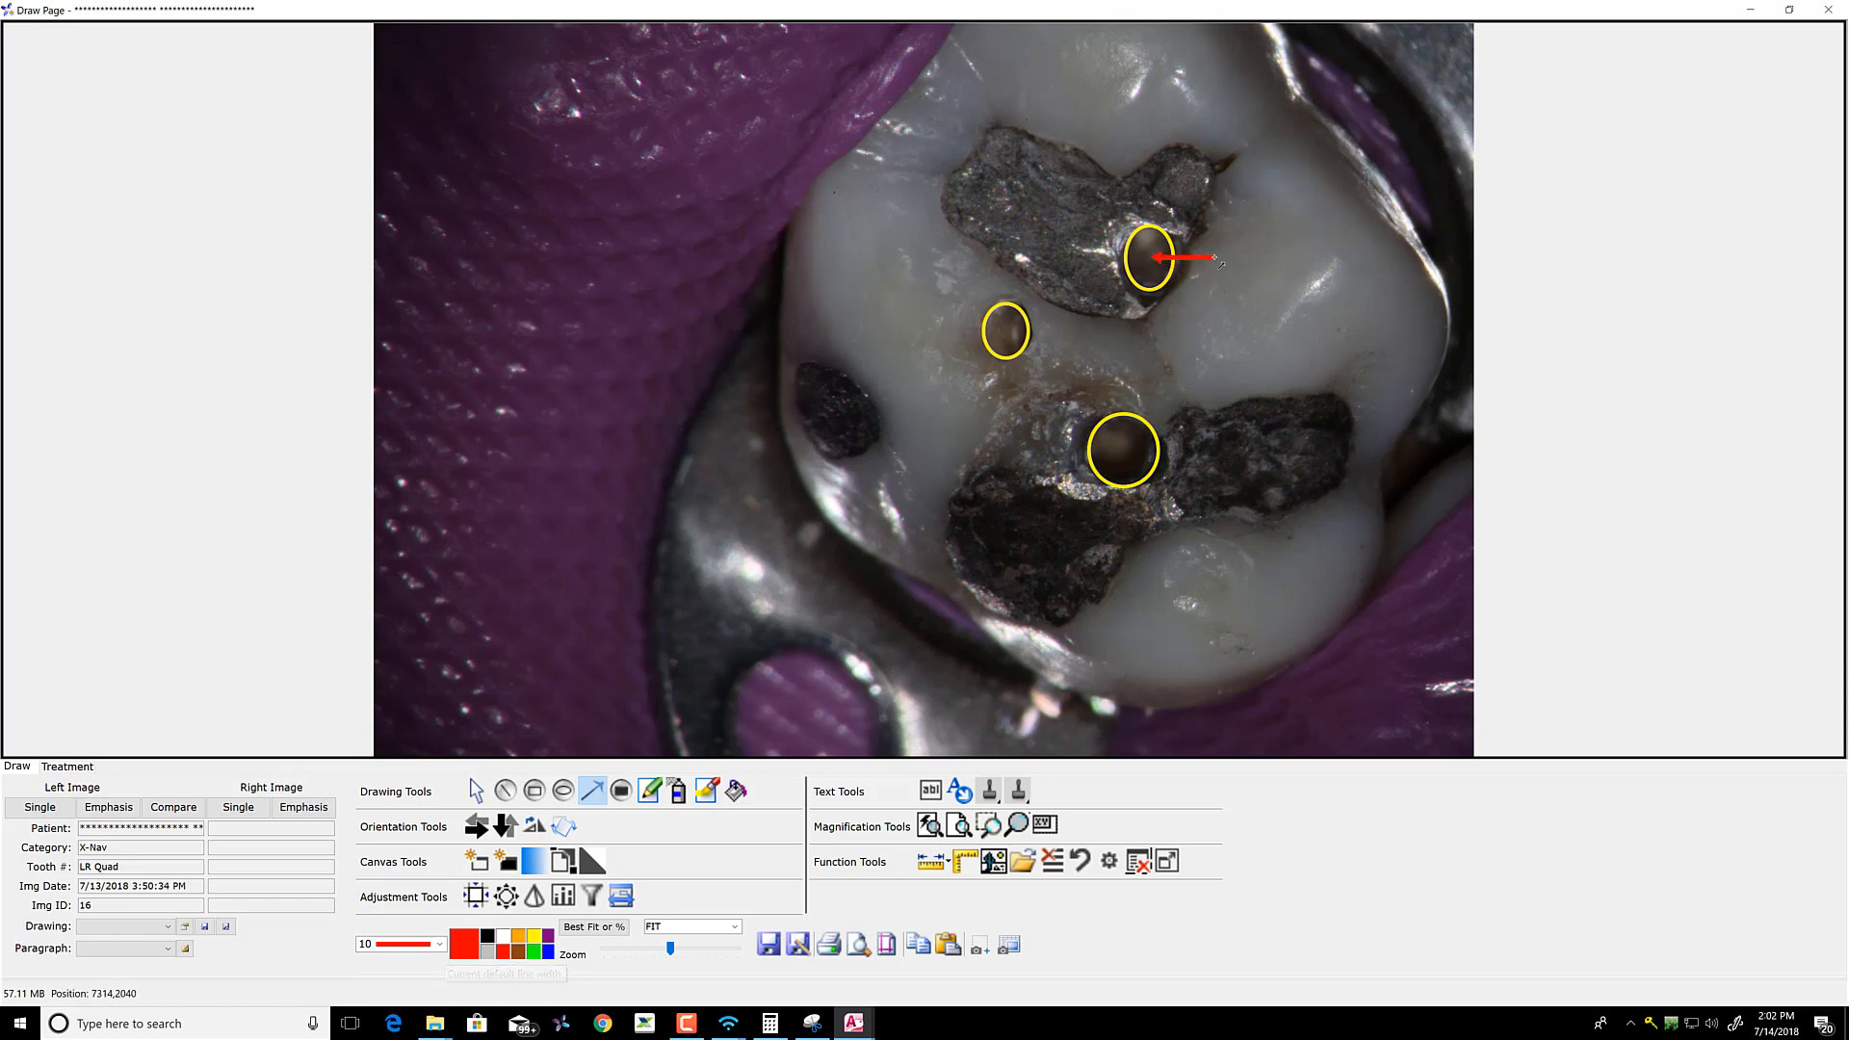
{"action": "left_click_drag", "start_coordinate": [1014, 335], "coordinate": [942, 324]}
{"action": "left_click_drag", "start_coordinate": [1124, 452], "coordinate": [1202, 452]}
Add a yellow text label "MB" at the tail of the uppermost canal's arrow
{"action": "left_click", "coordinate": [930, 792]}
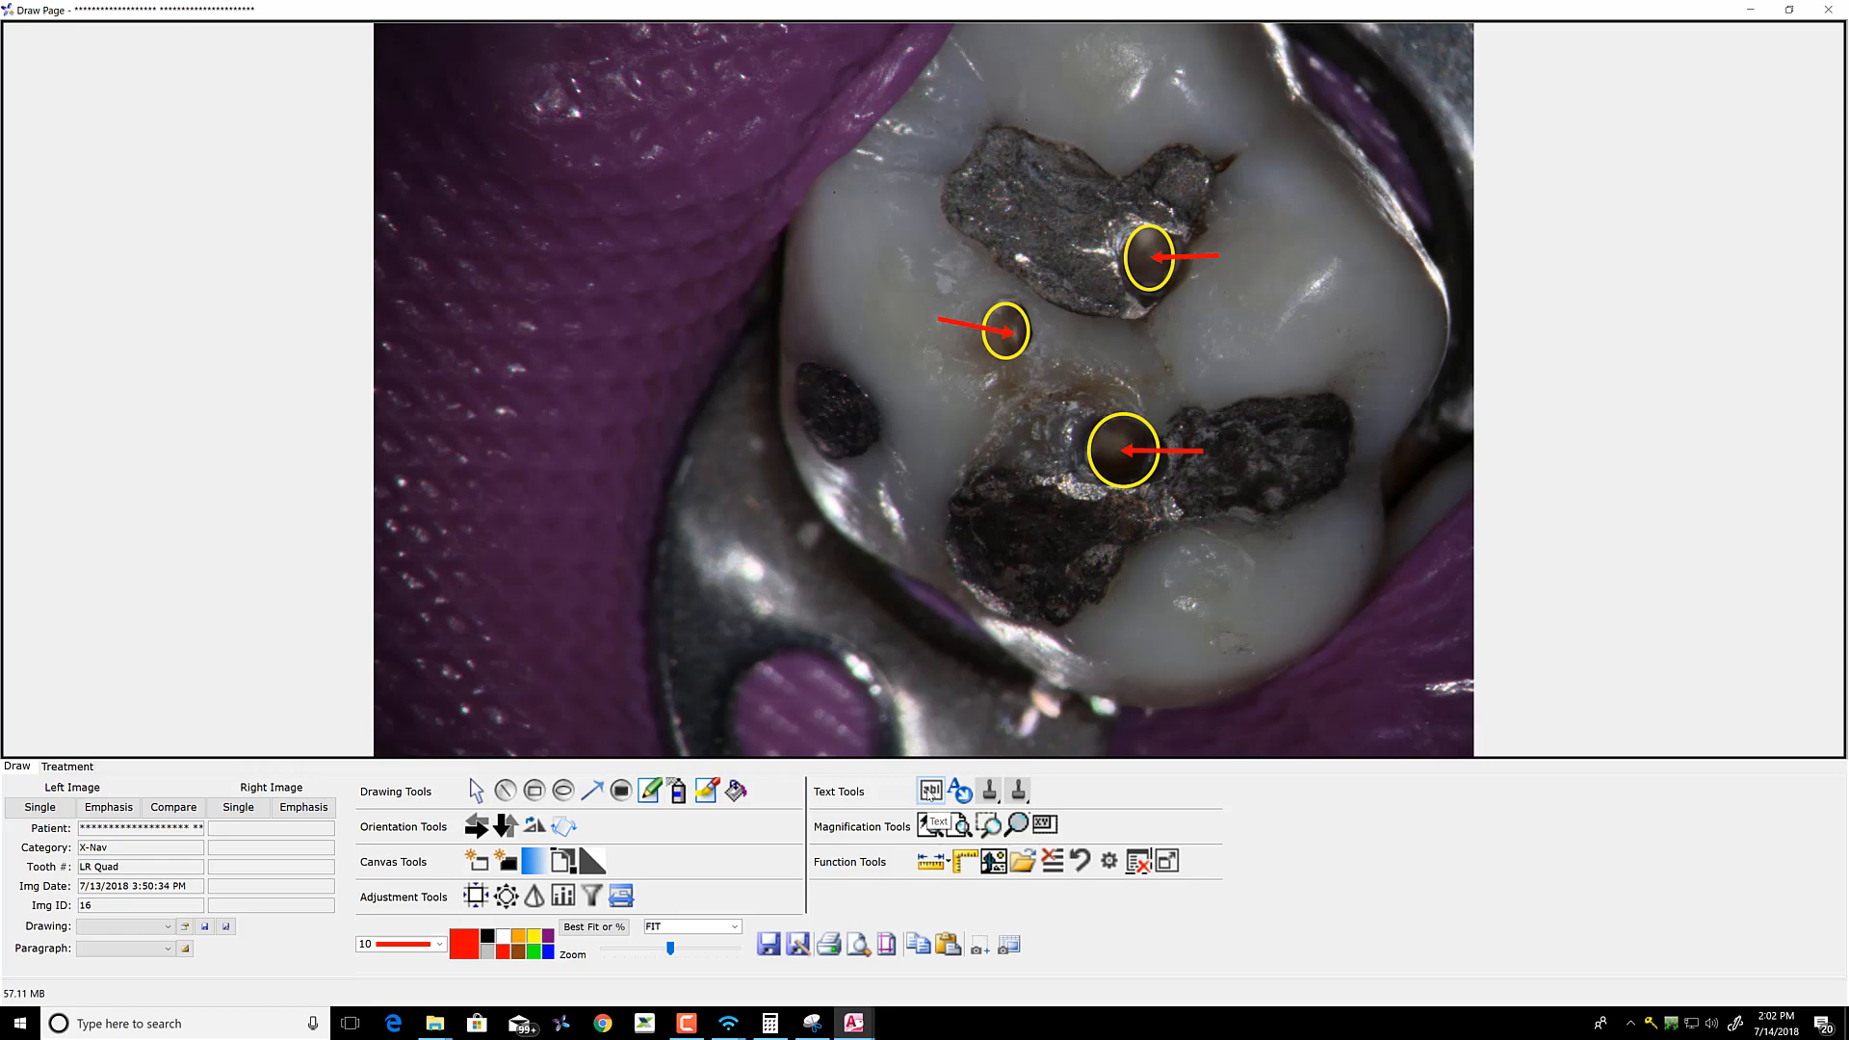
{"action": "left_click", "coordinate": [533, 936]}
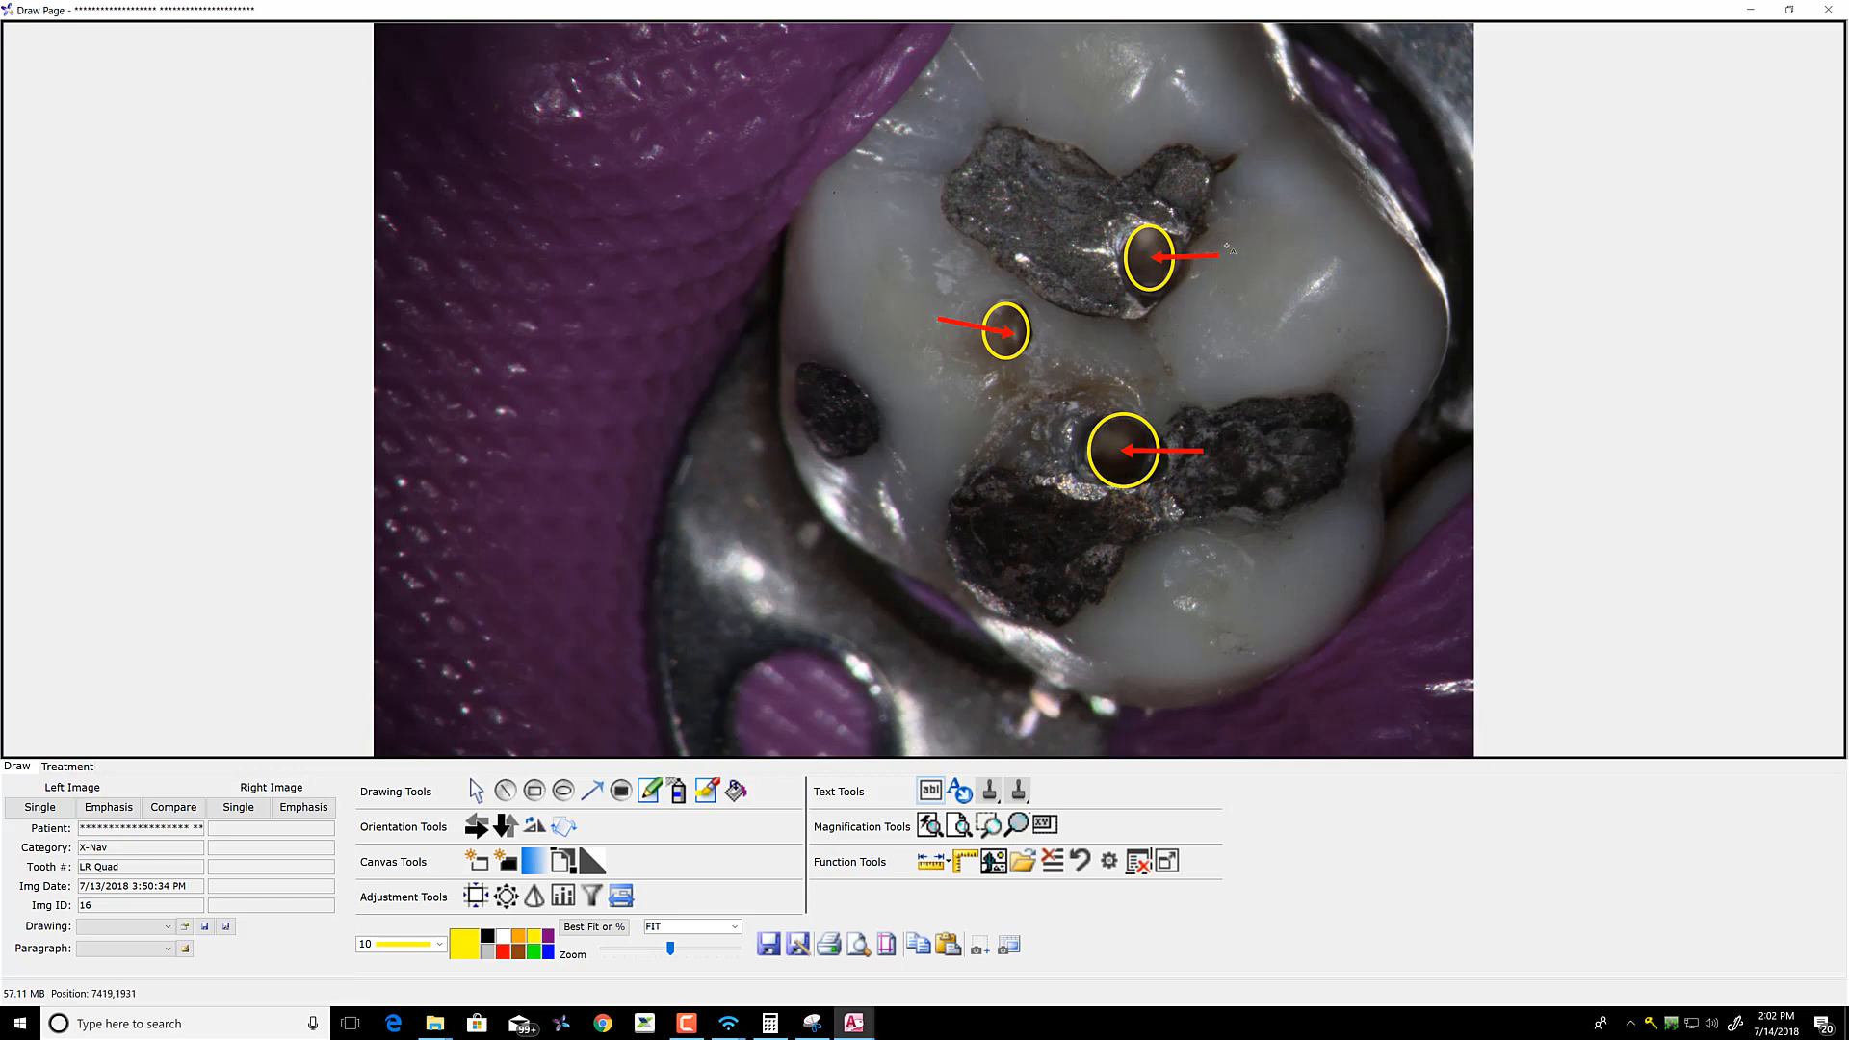
{"action": "left_click_drag", "start_coordinate": [1223, 244], "coordinate": [1290, 312]}
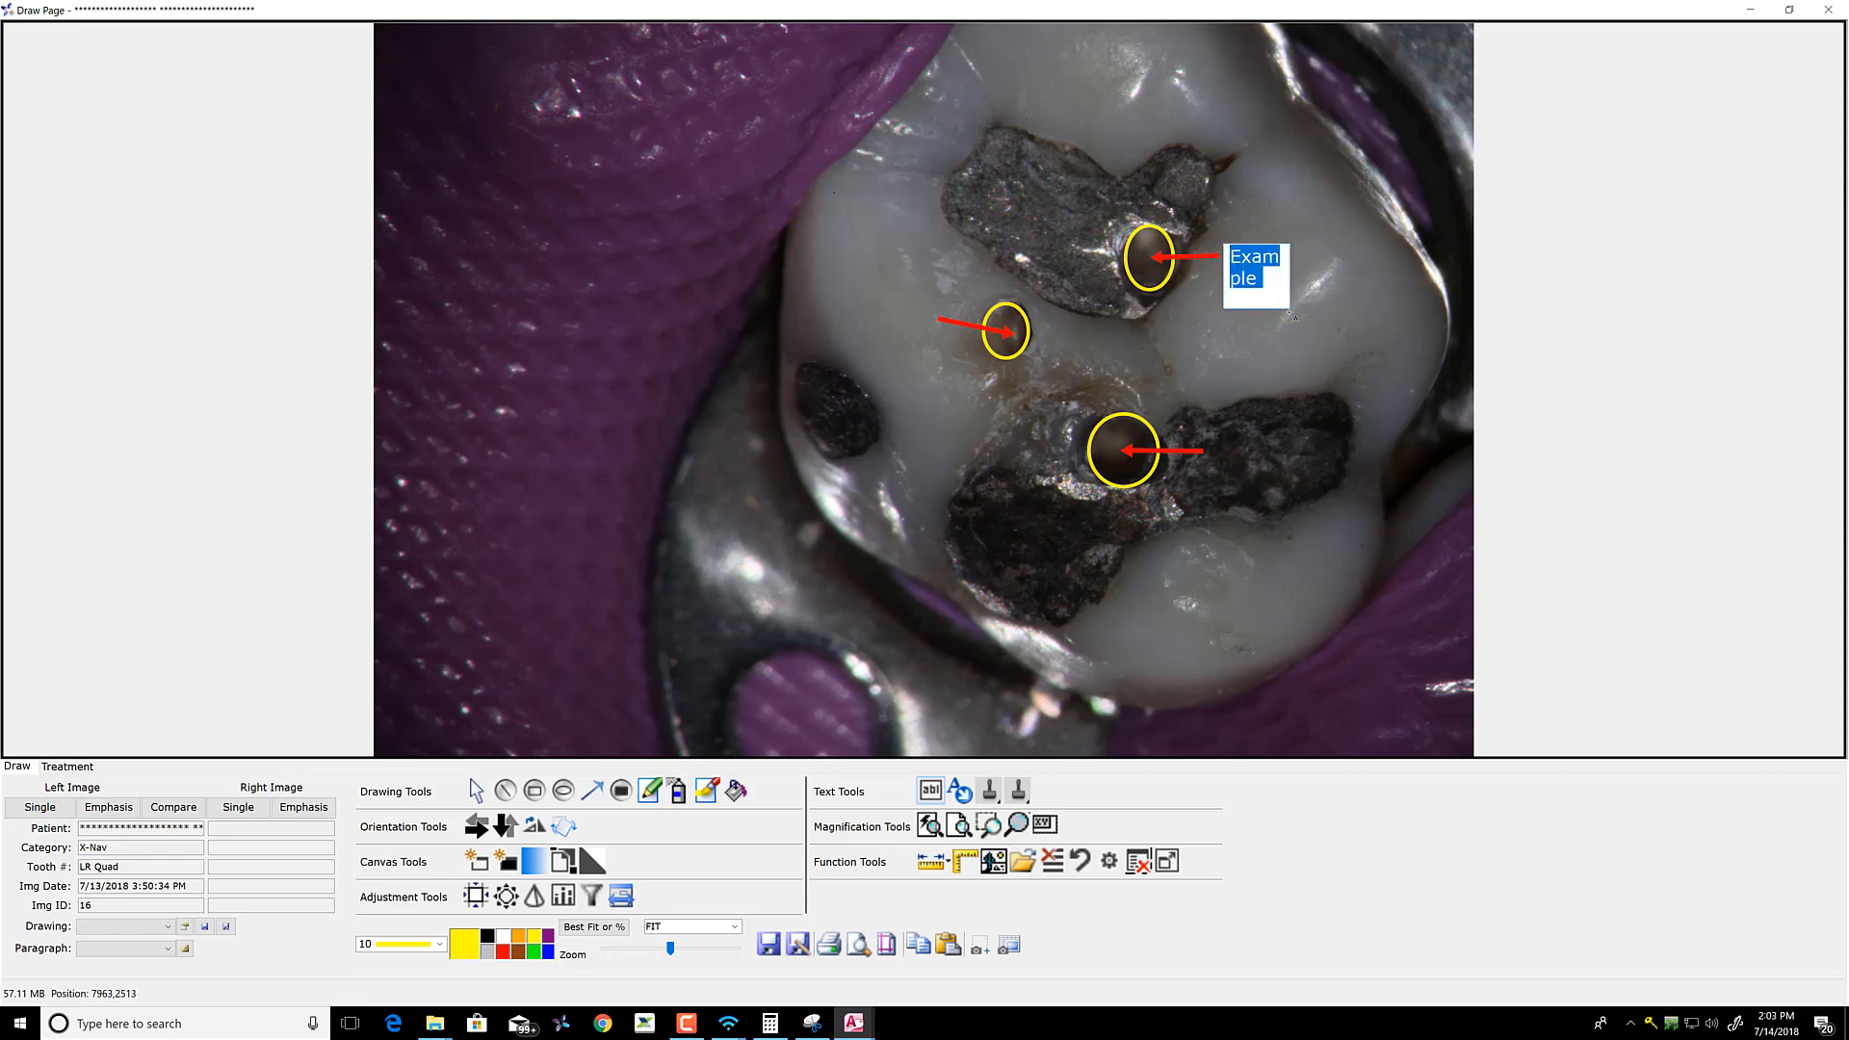
{"action": "type", "text": "MB"}
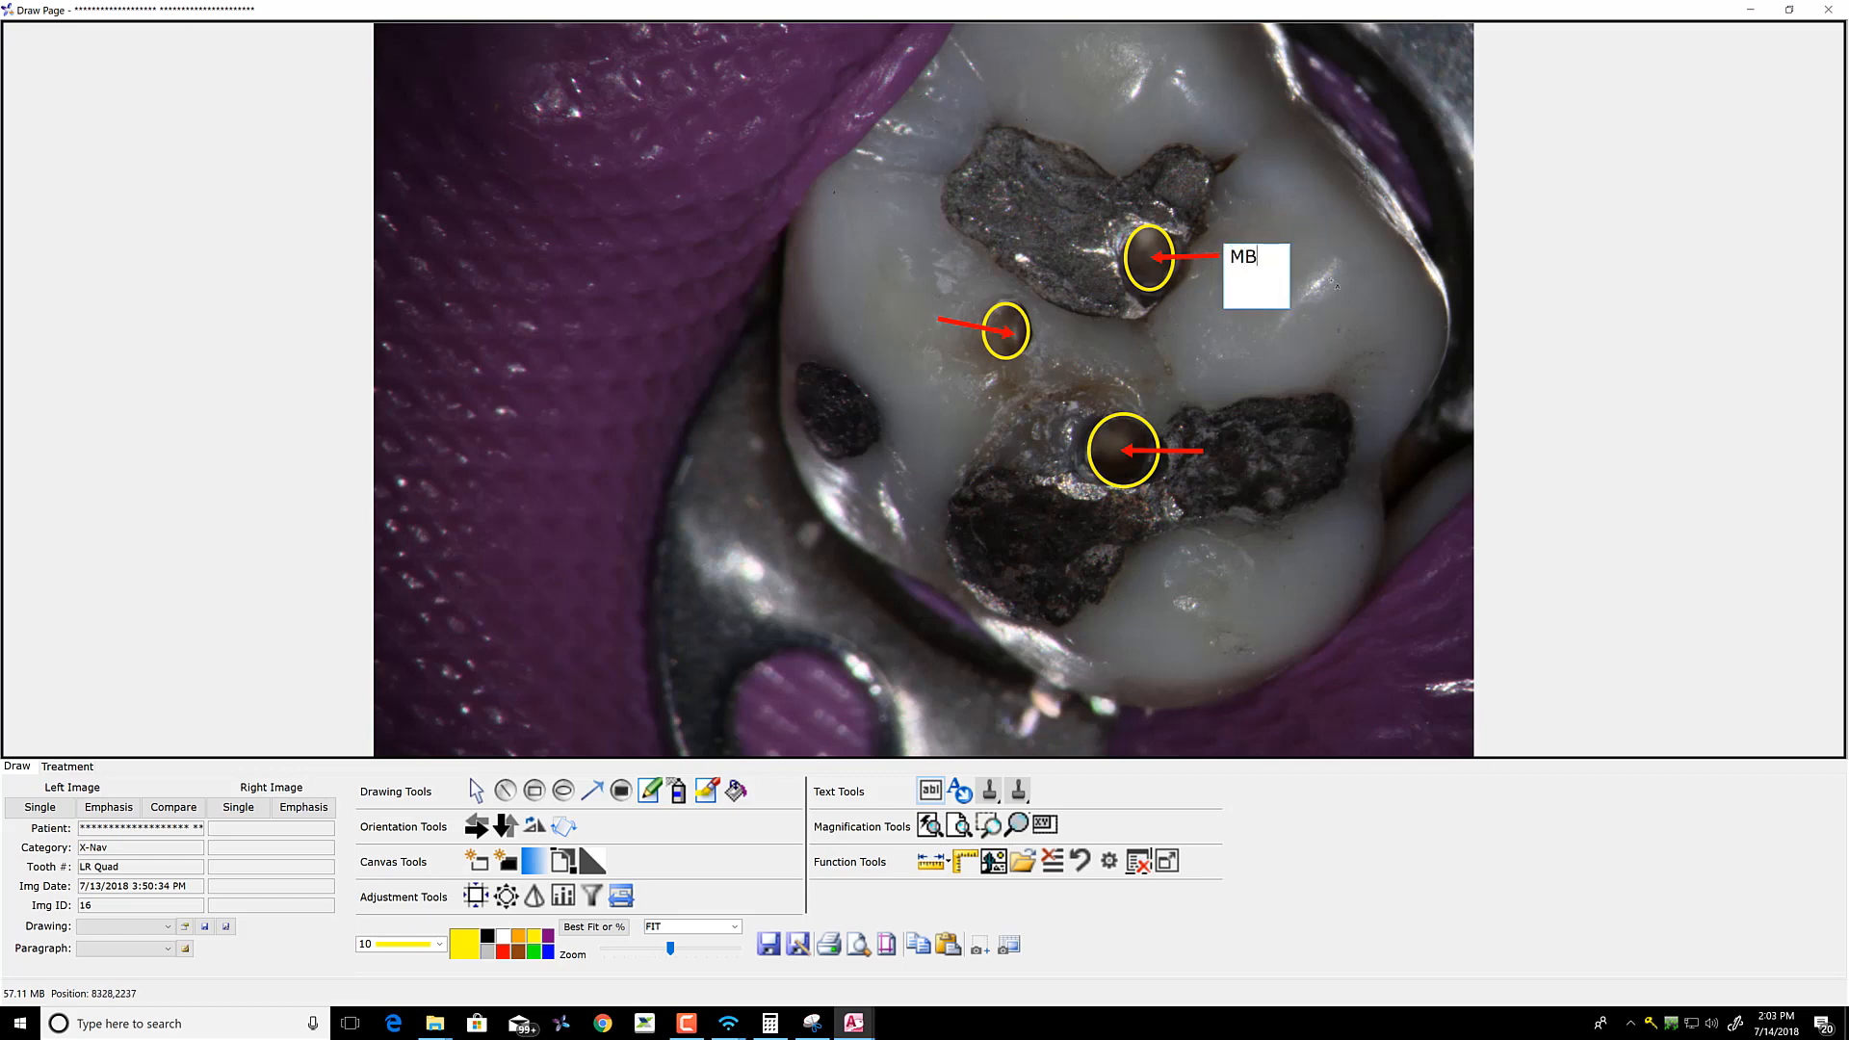
{"action": "left_click", "coordinate": [1358, 298]}
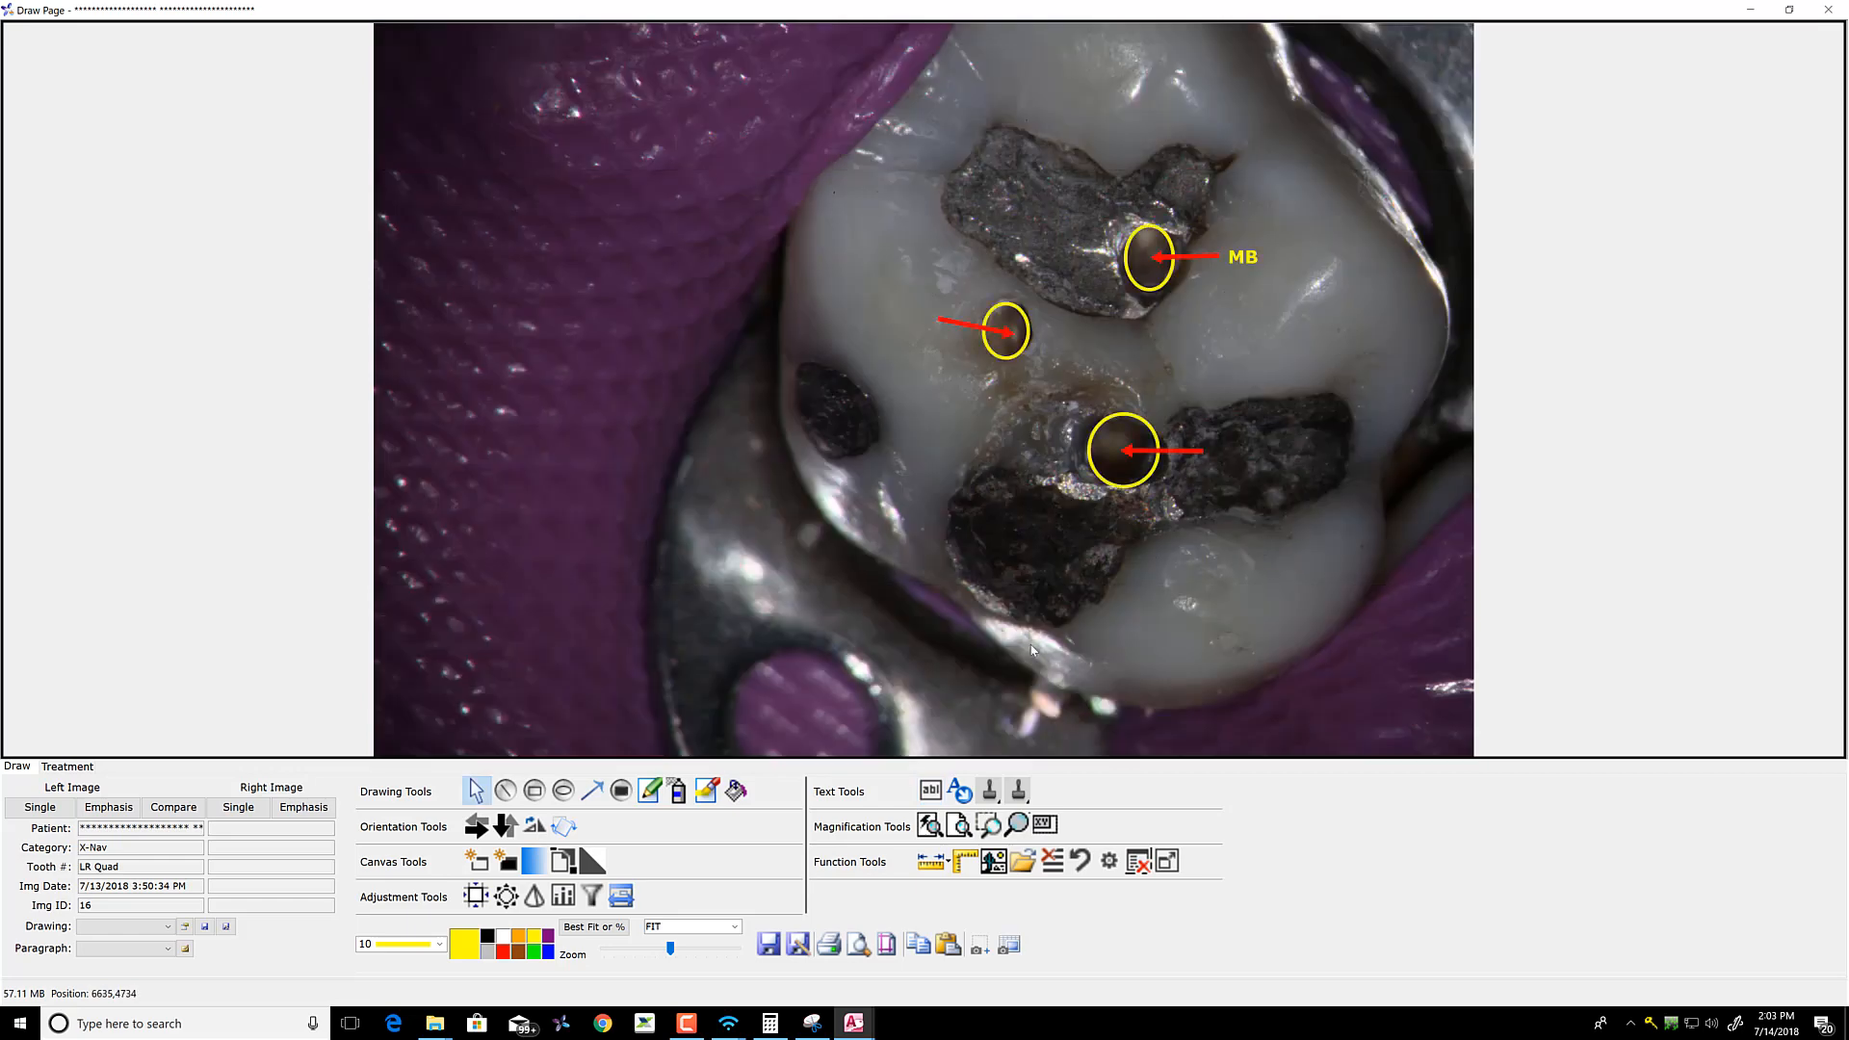
Add a yellow text label "P" at the tail of the lowest canal's arrow
{"action": "left_click", "coordinate": [930, 793]}
{"action": "left_click_drag", "start_coordinate": [1206, 430], "coordinate": [1308, 515]}
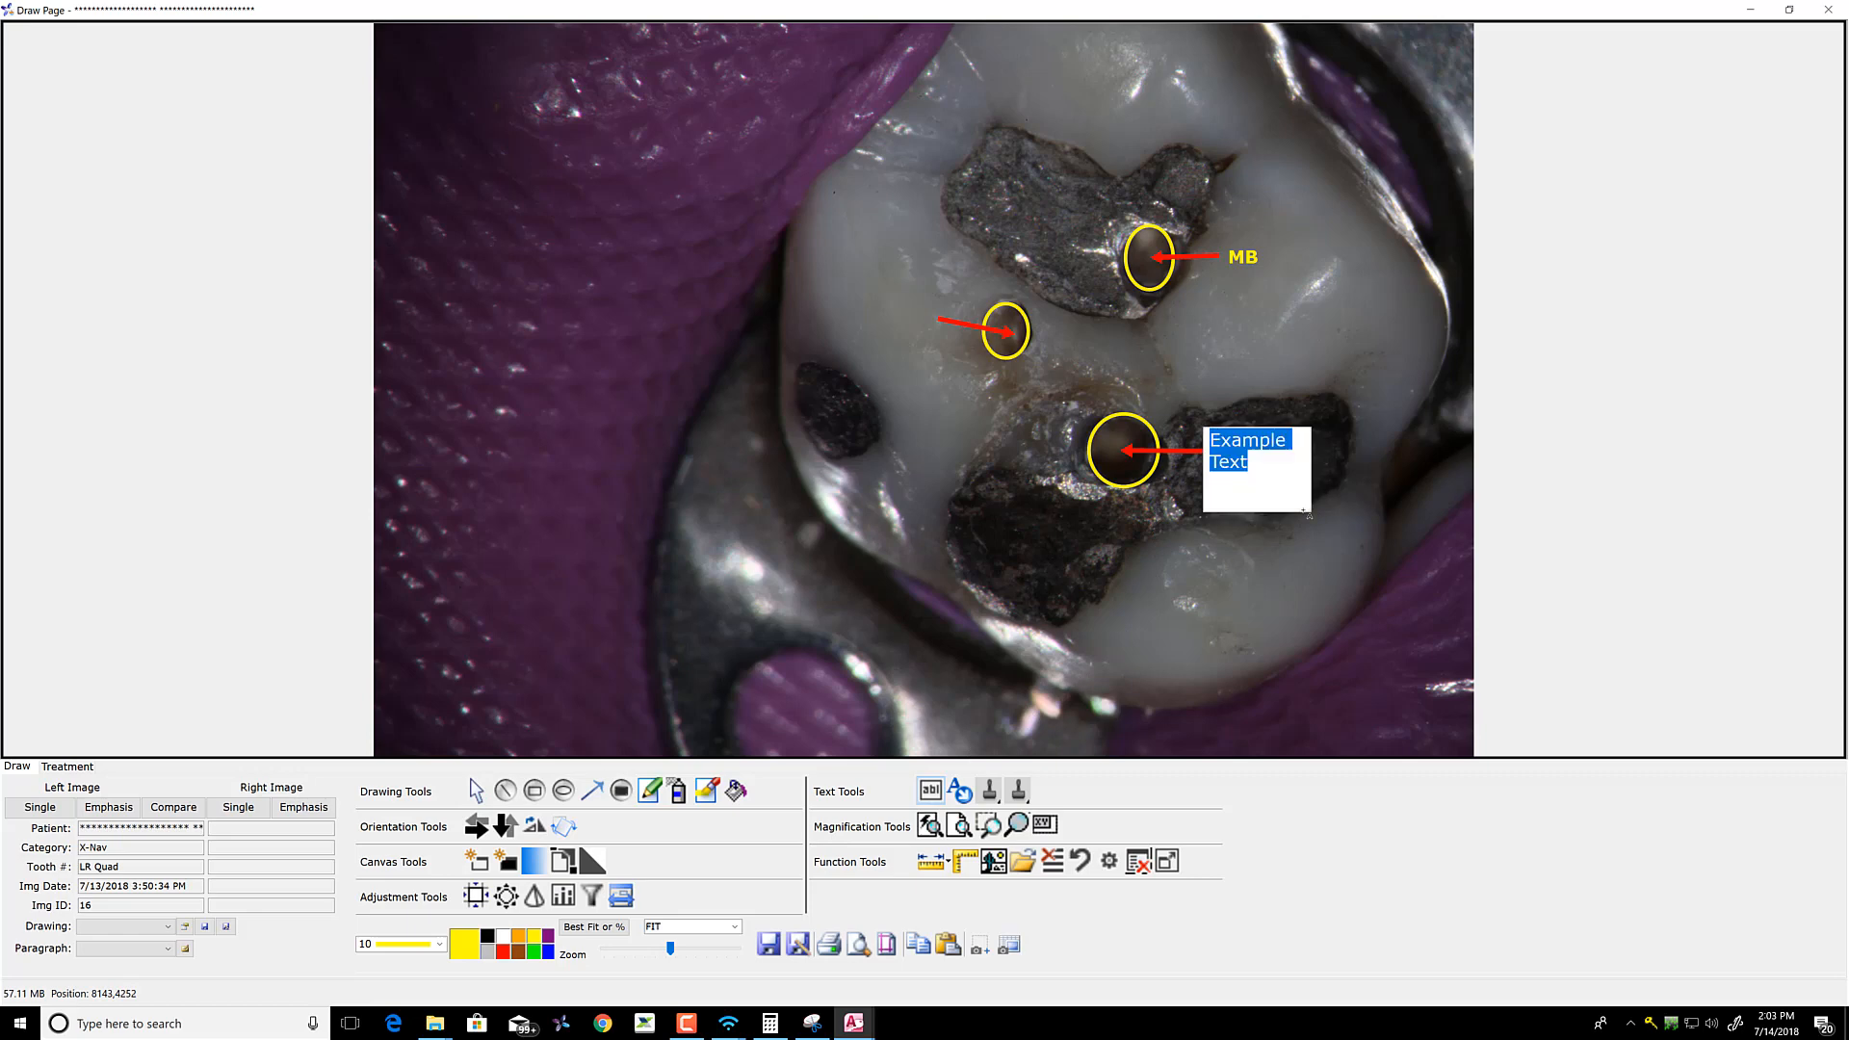
{"action": "type", "text": "P"}
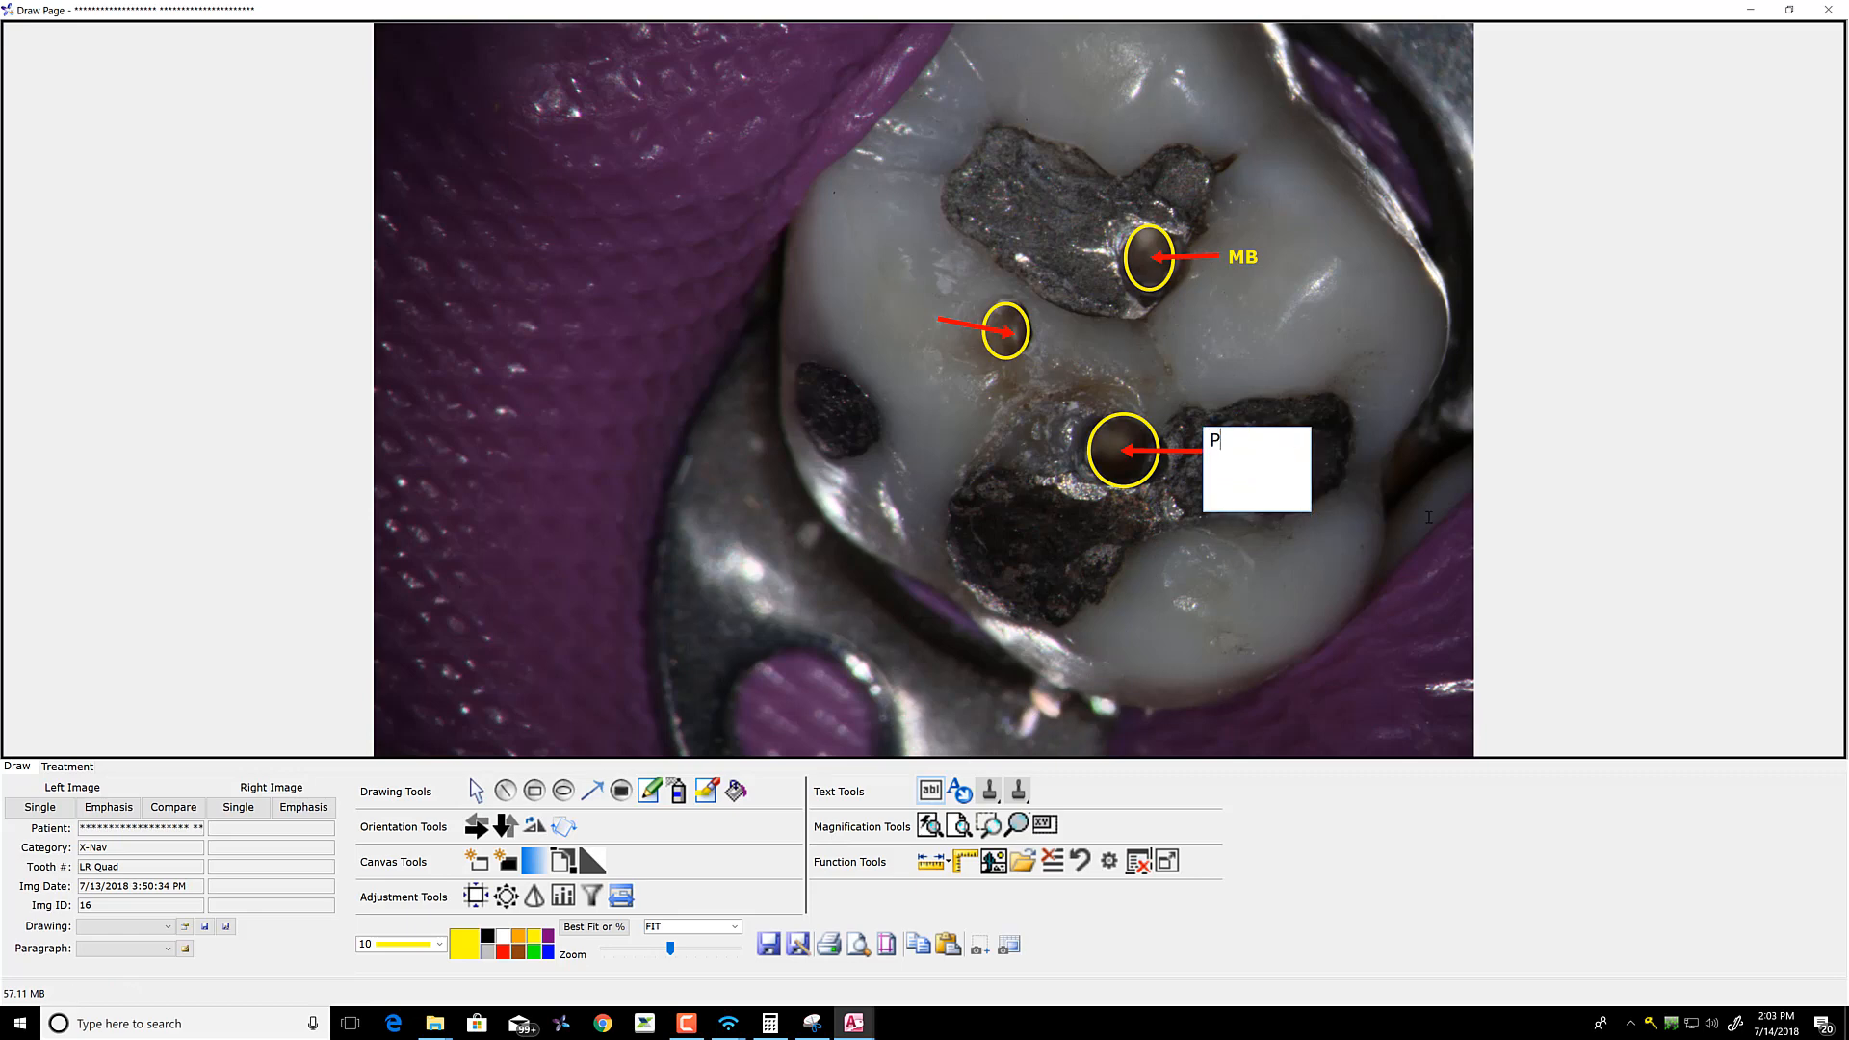
{"action": "left_click", "coordinate": [1268, 553]}
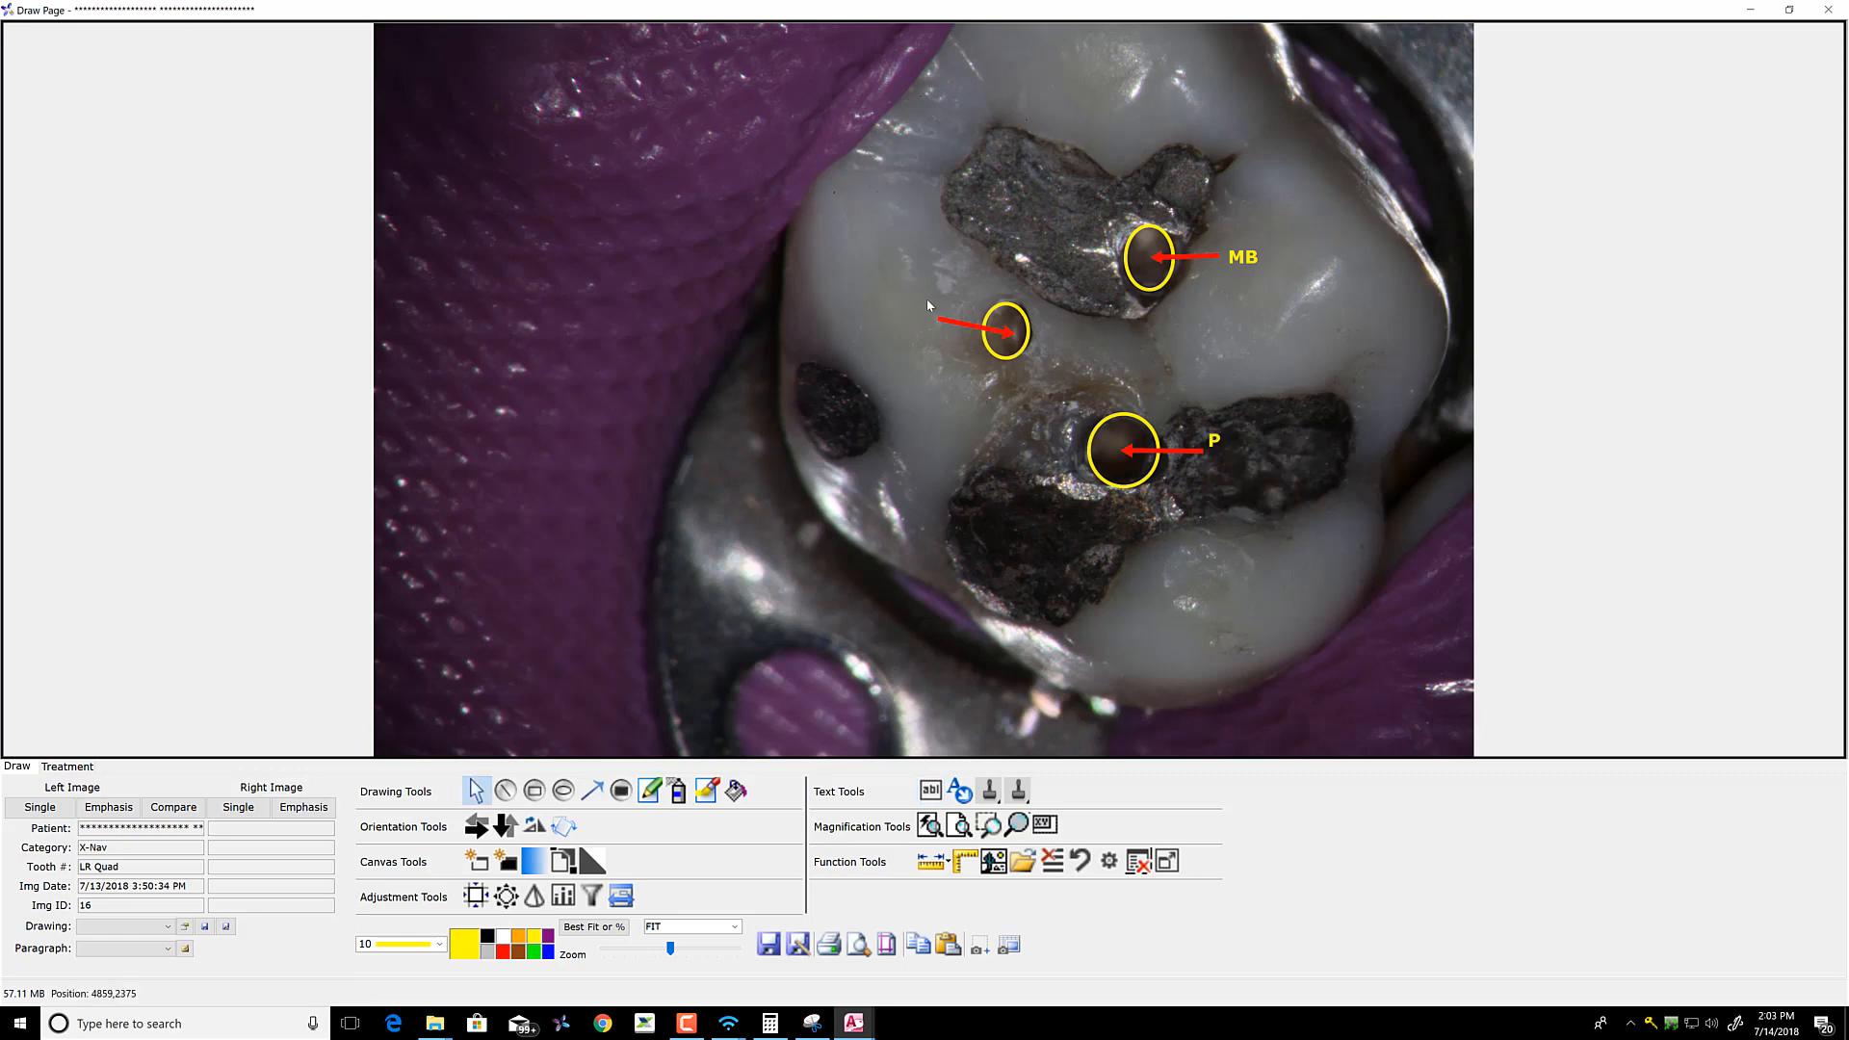
Label the remaining canal's arrow "DB" in yellow and move the text level with the arrow's tail
{"action": "left_click", "coordinate": [930, 789]}
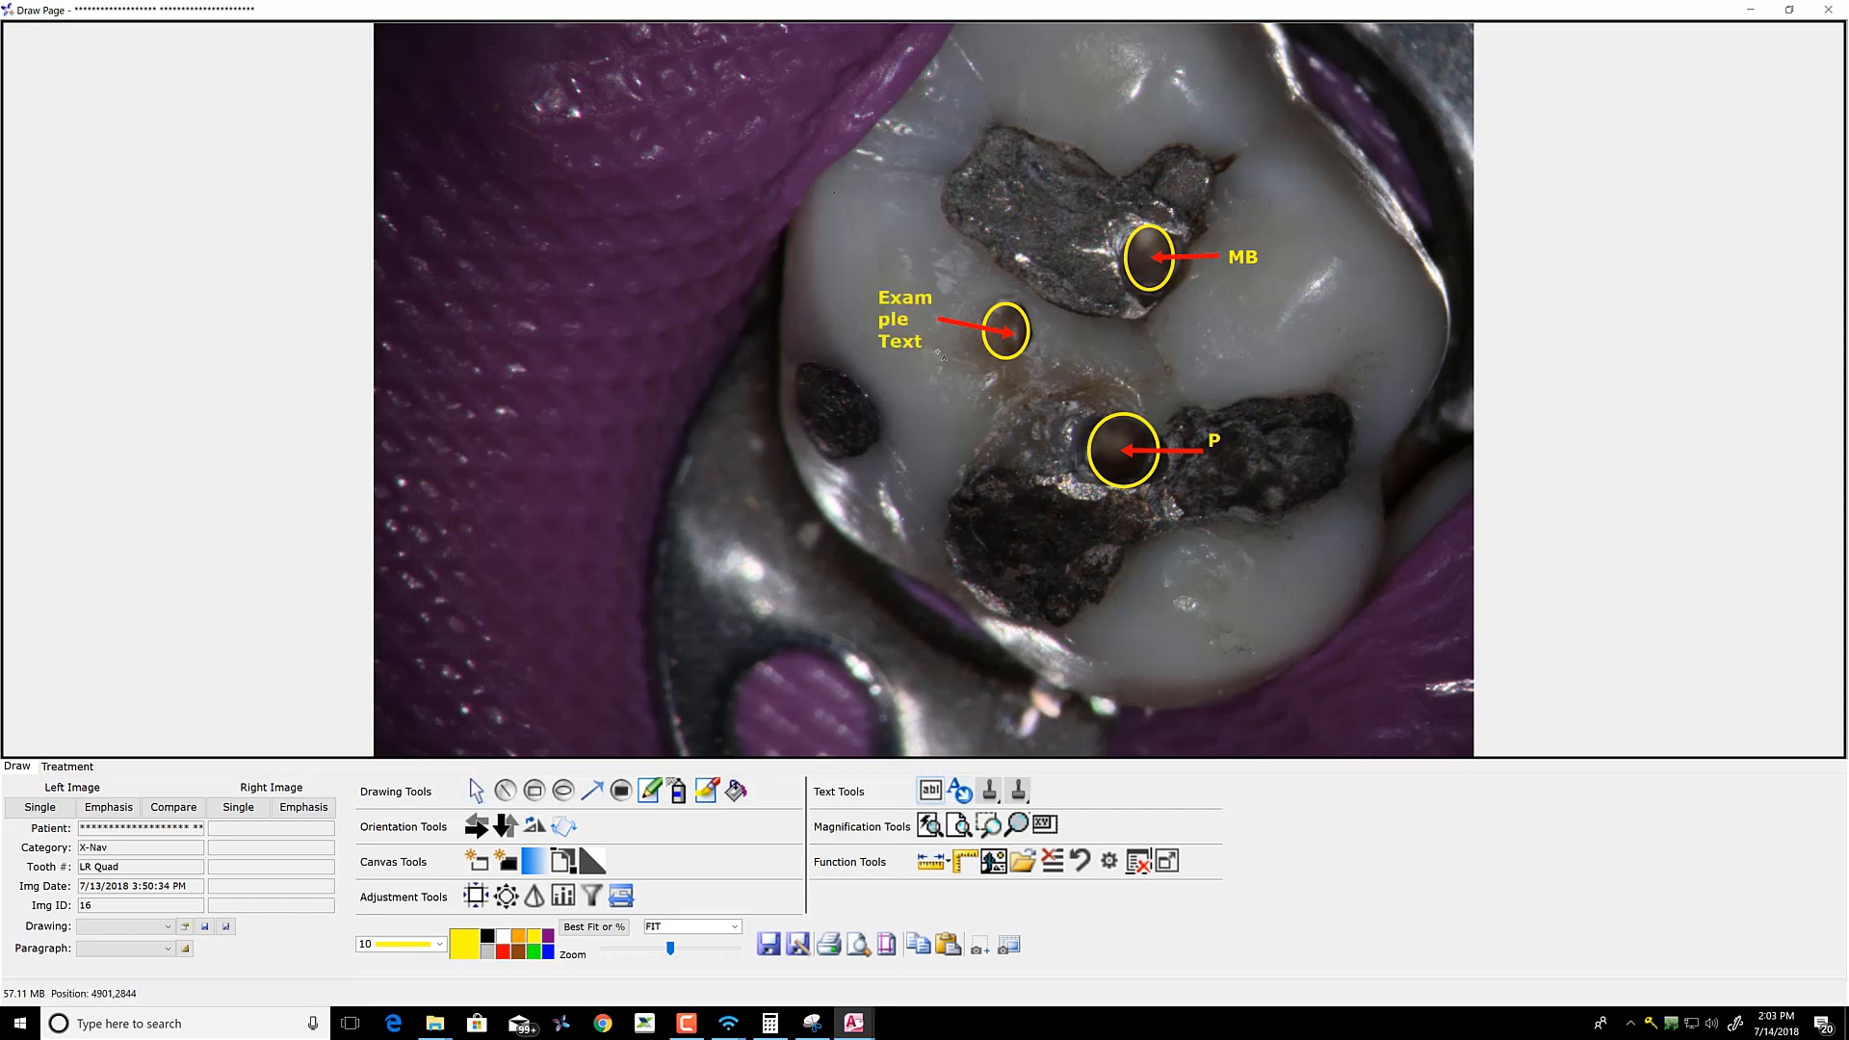
{"action": "type", "text": "DB"}
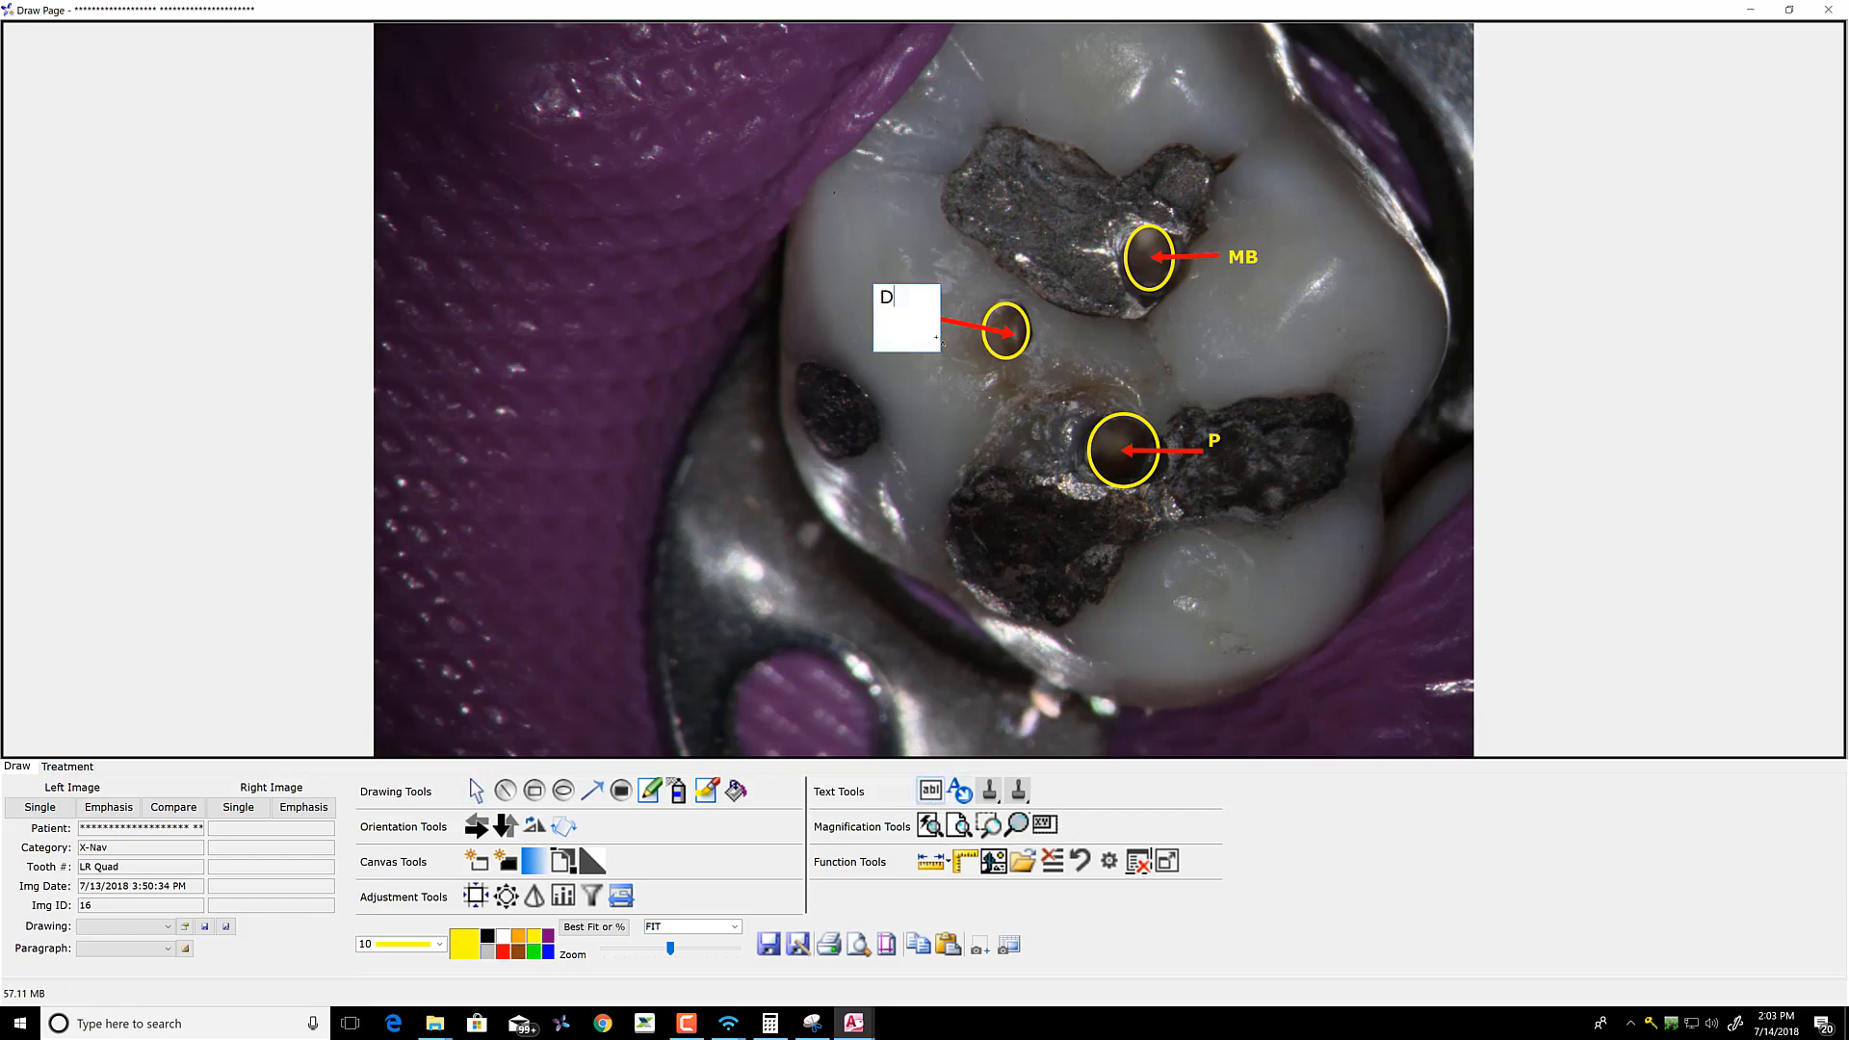
{"action": "left_click", "coordinate": [972, 414]}
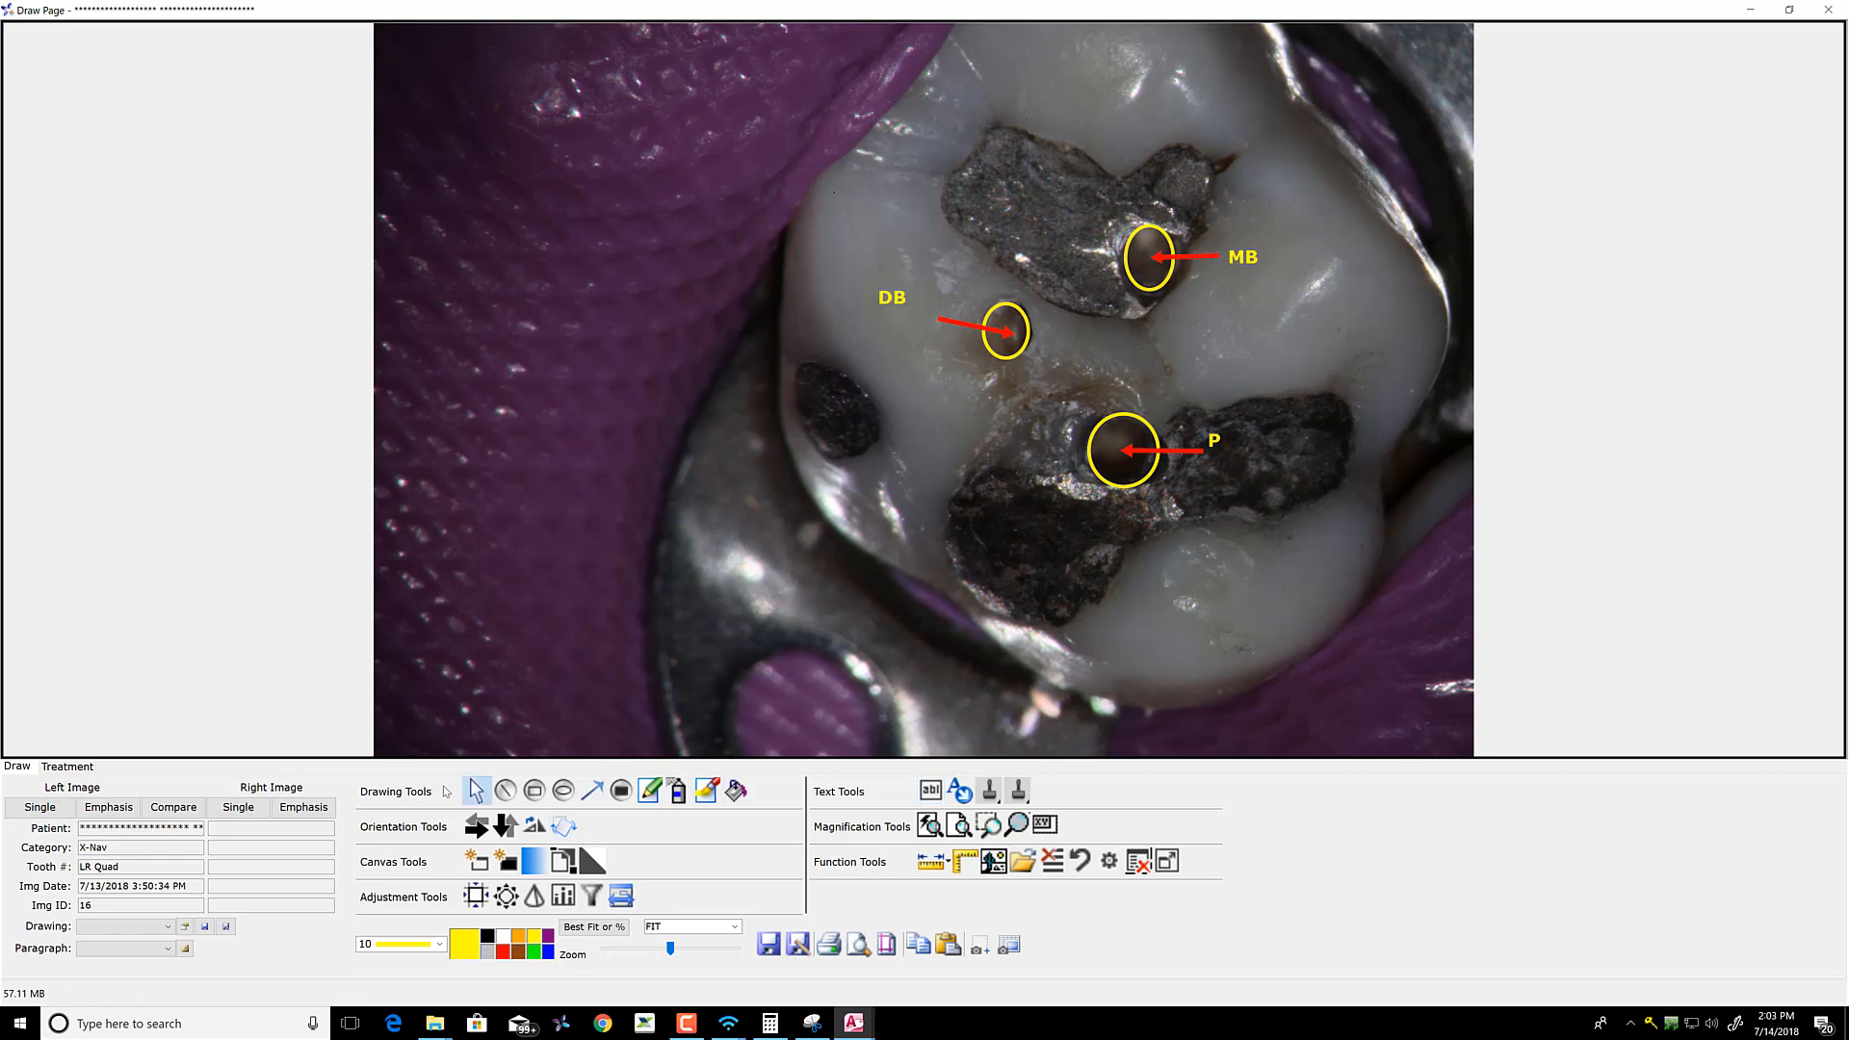
{"action": "left_click", "coordinate": [911, 316]}
{"action": "left_click_drag", "start_coordinate": [908, 297], "coordinate": [927, 318]}
{"action": "left_click", "coordinate": [940, 476]}
Save the annotated photo as X-Nav for tooth "2 - 6/17/2008", with copies in the lecture folder "1 test folder" and library folder "1test folder"
{"action": "left_click", "coordinate": [770, 948]}
{"action": "left_click", "coordinate": [957, 570]}
{"action": "left_click", "coordinate": [797, 944]}
{"action": "left_click", "coordinate": [953, 569]}
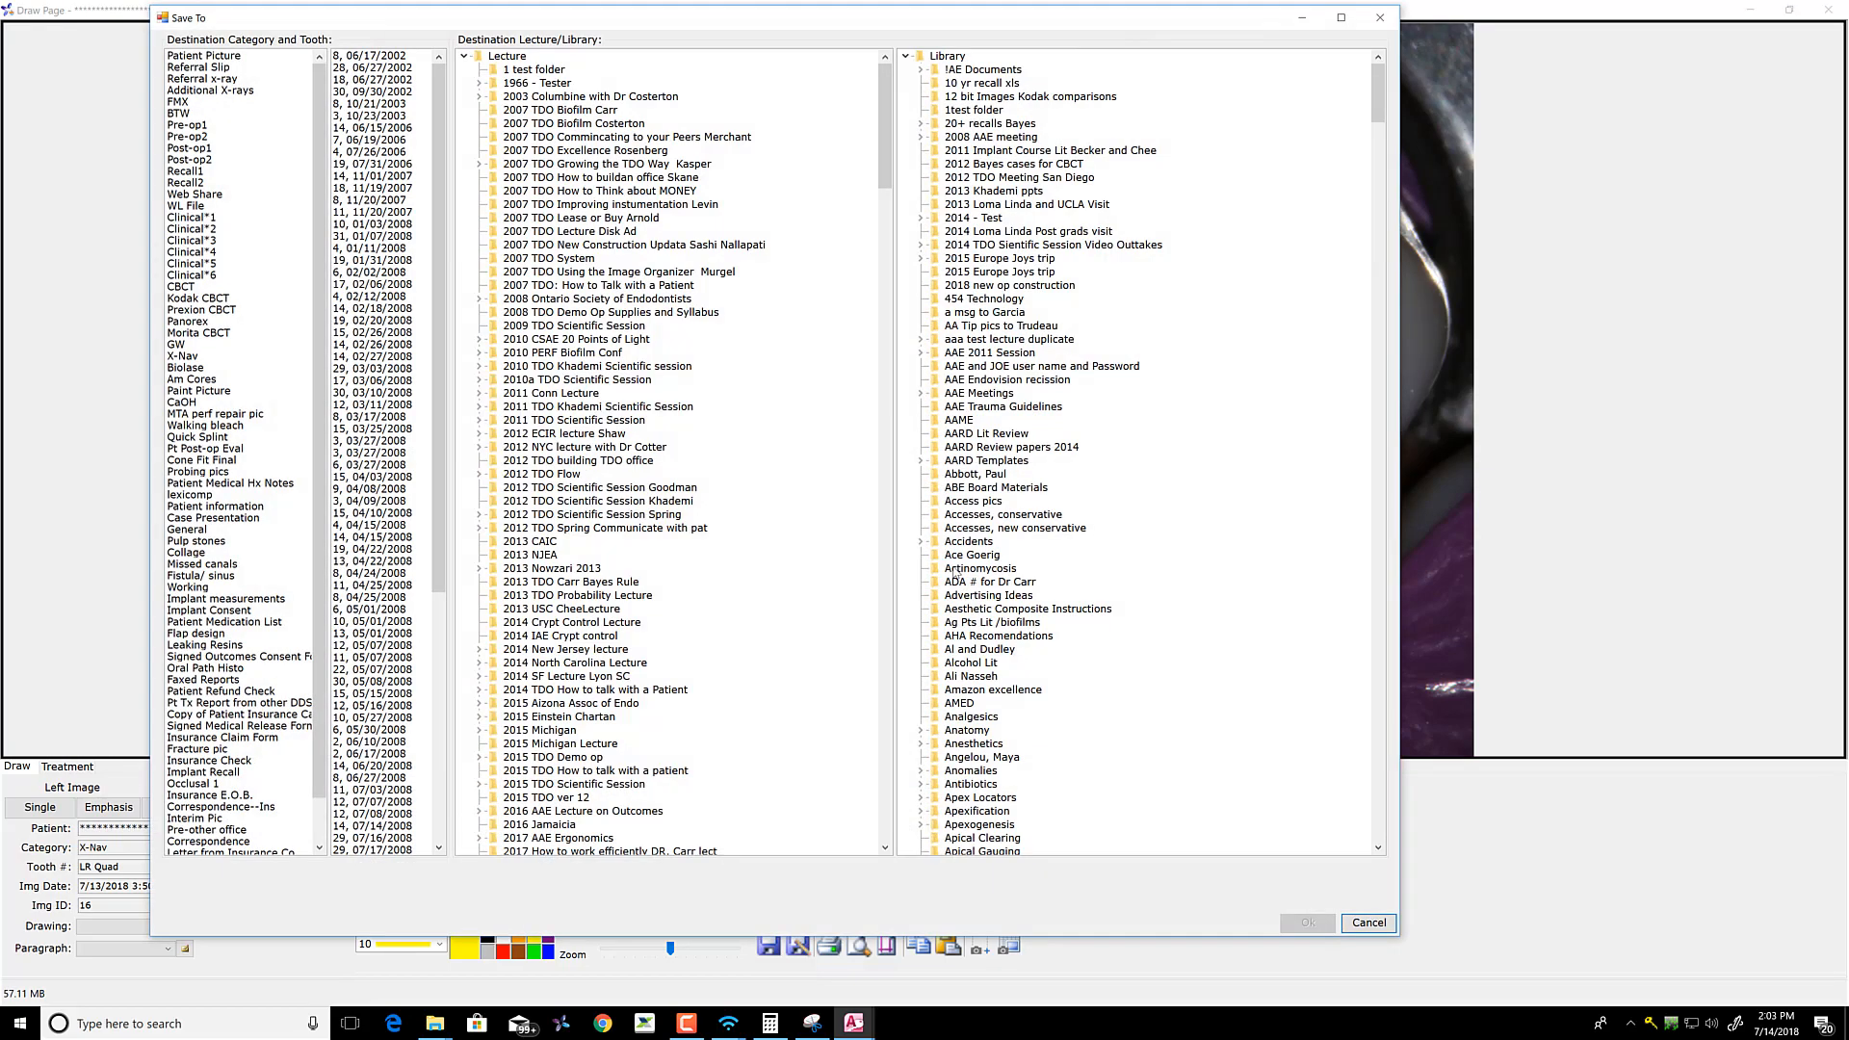
{"action": "left_click", "coordinate": [539, 71]}
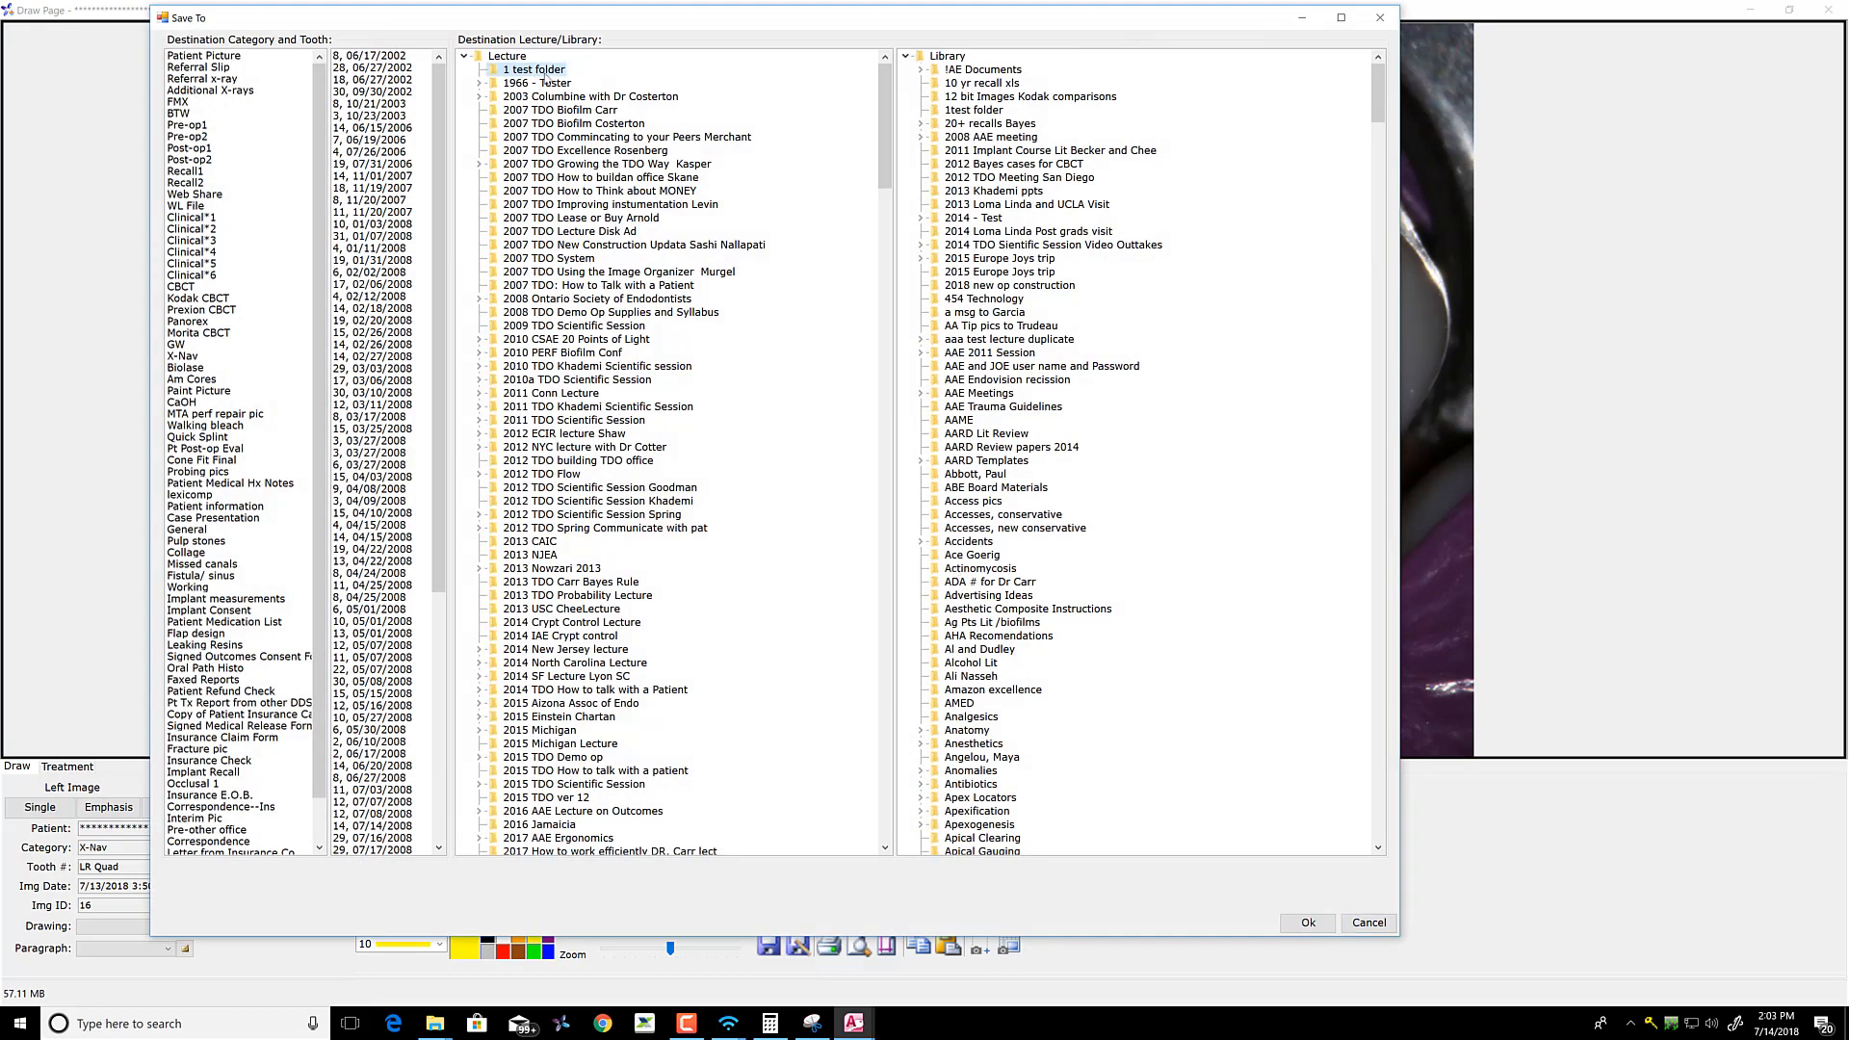
{"action": "left_click", "coordinate": [978, 113]}
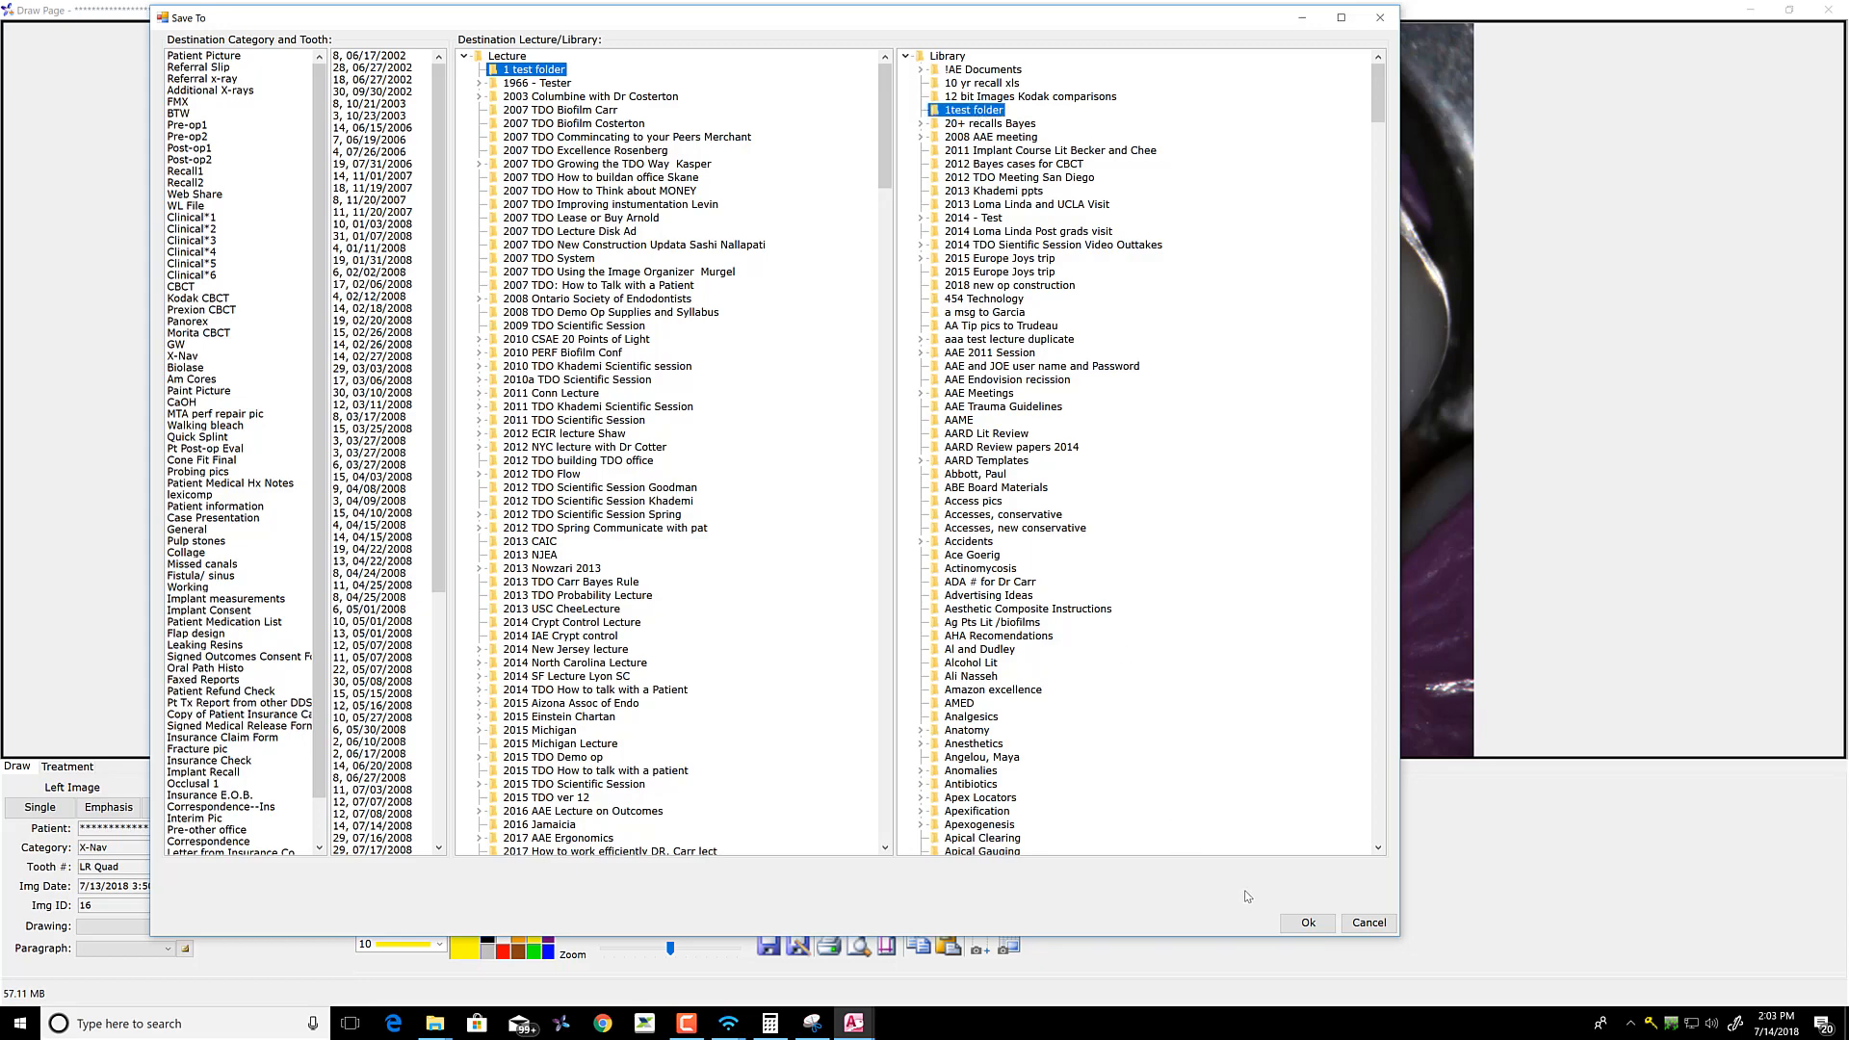
{"action": "left_click", "coordinate": [1306, 923]}
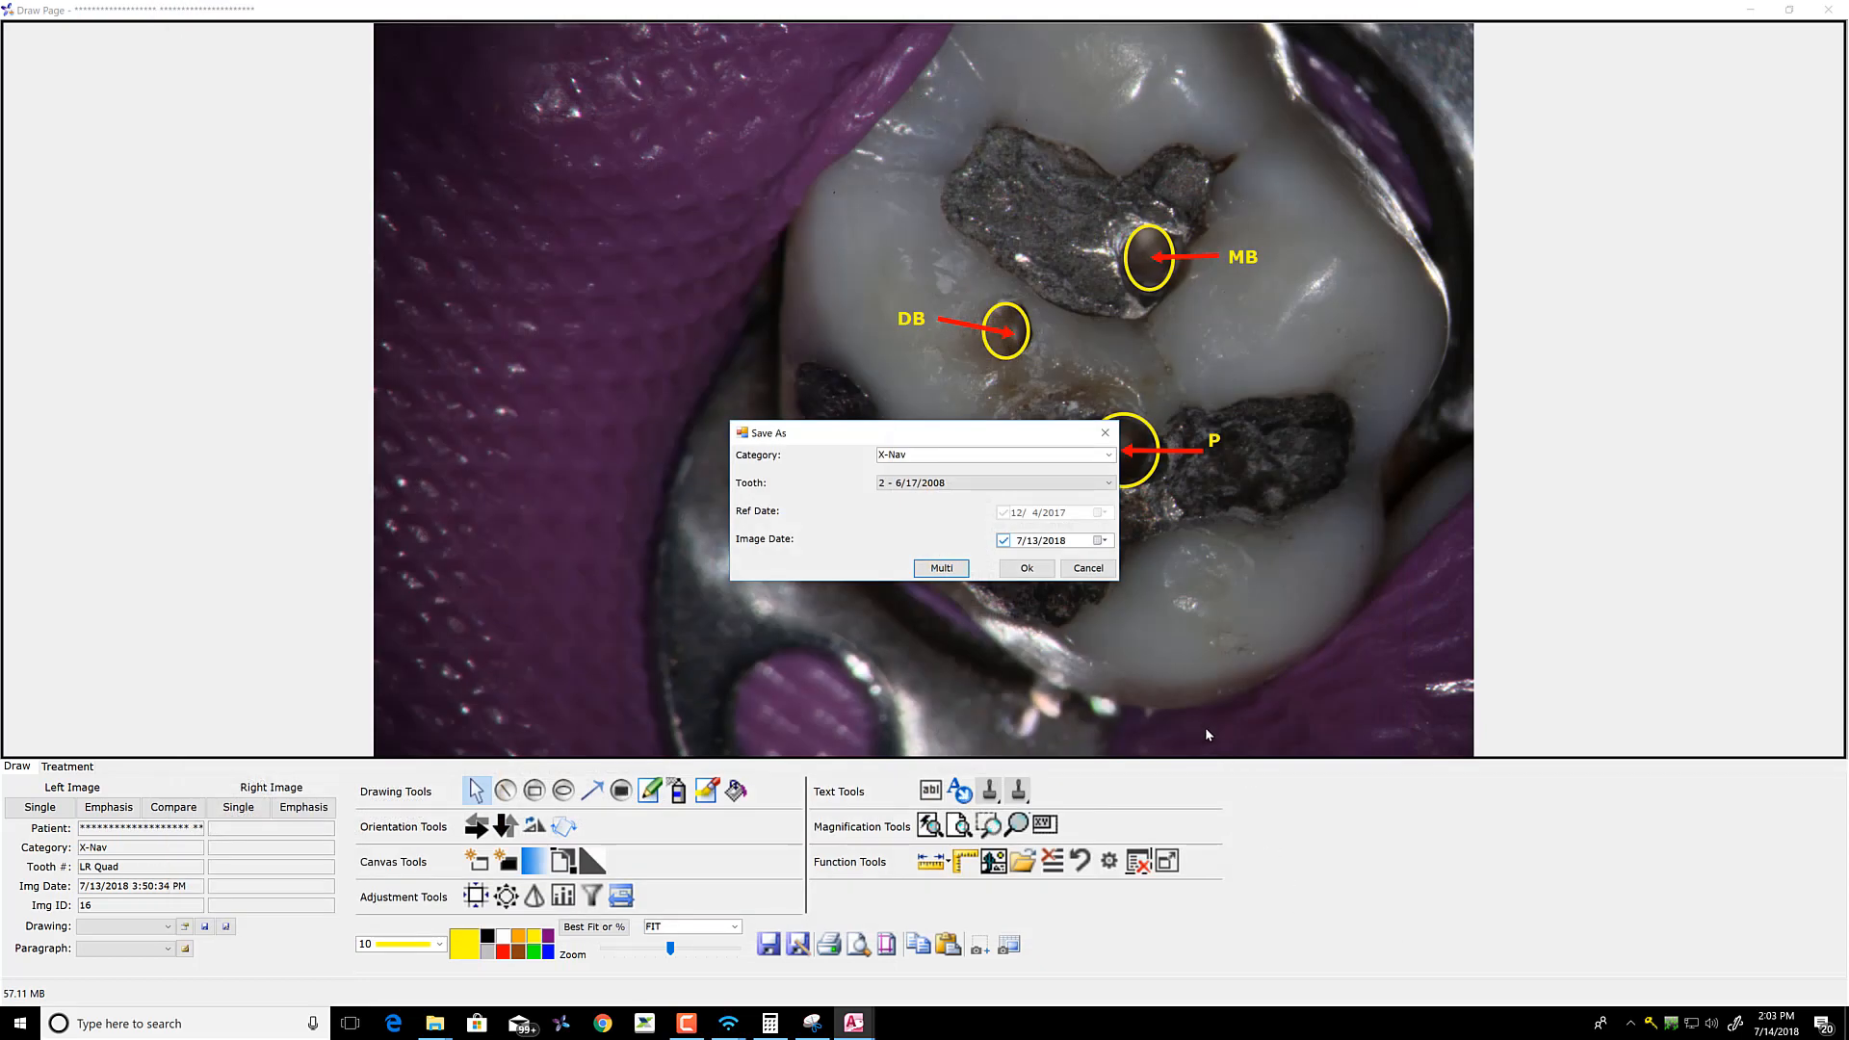
{"action": "left_click", "coordinate": [1026, 568]}
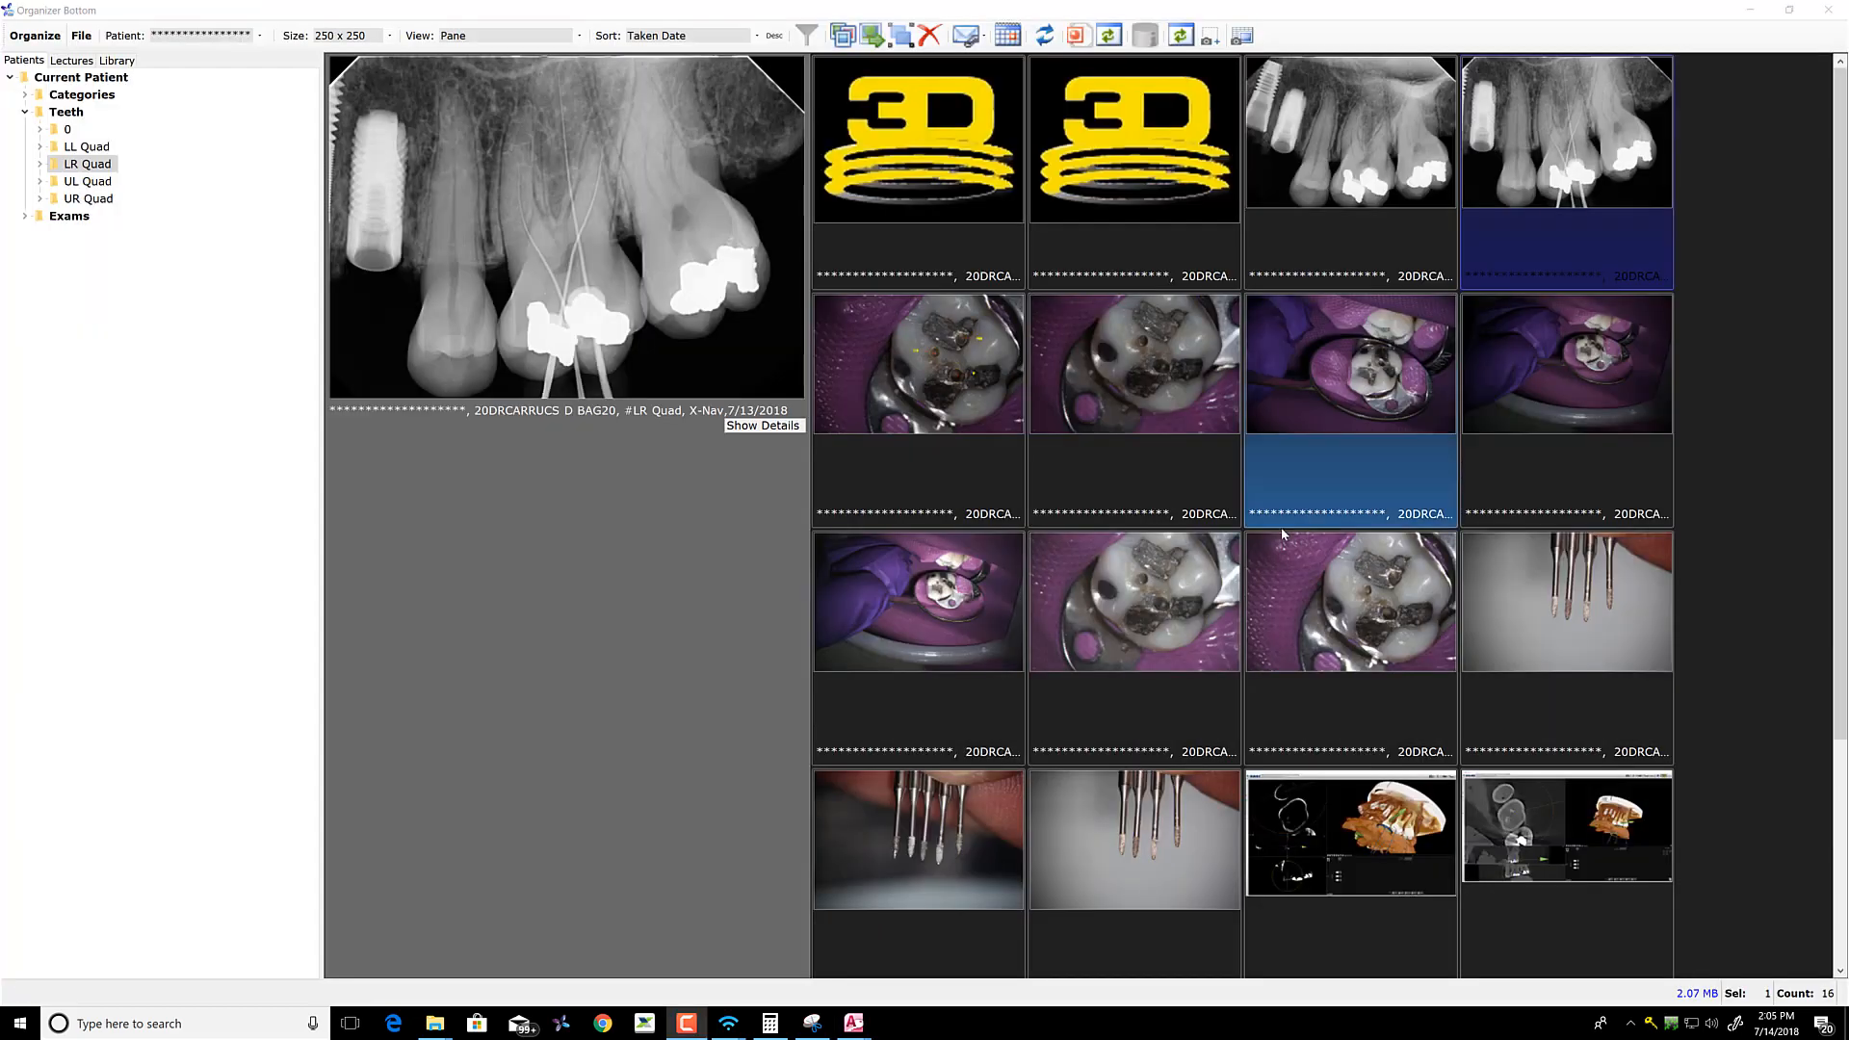
Preview the annotated photo, open the first X-Guide 3D screenshot for drawing, and magnify the molar's cross-section
{"action": "left_click", "coordinate": [945, 479]}
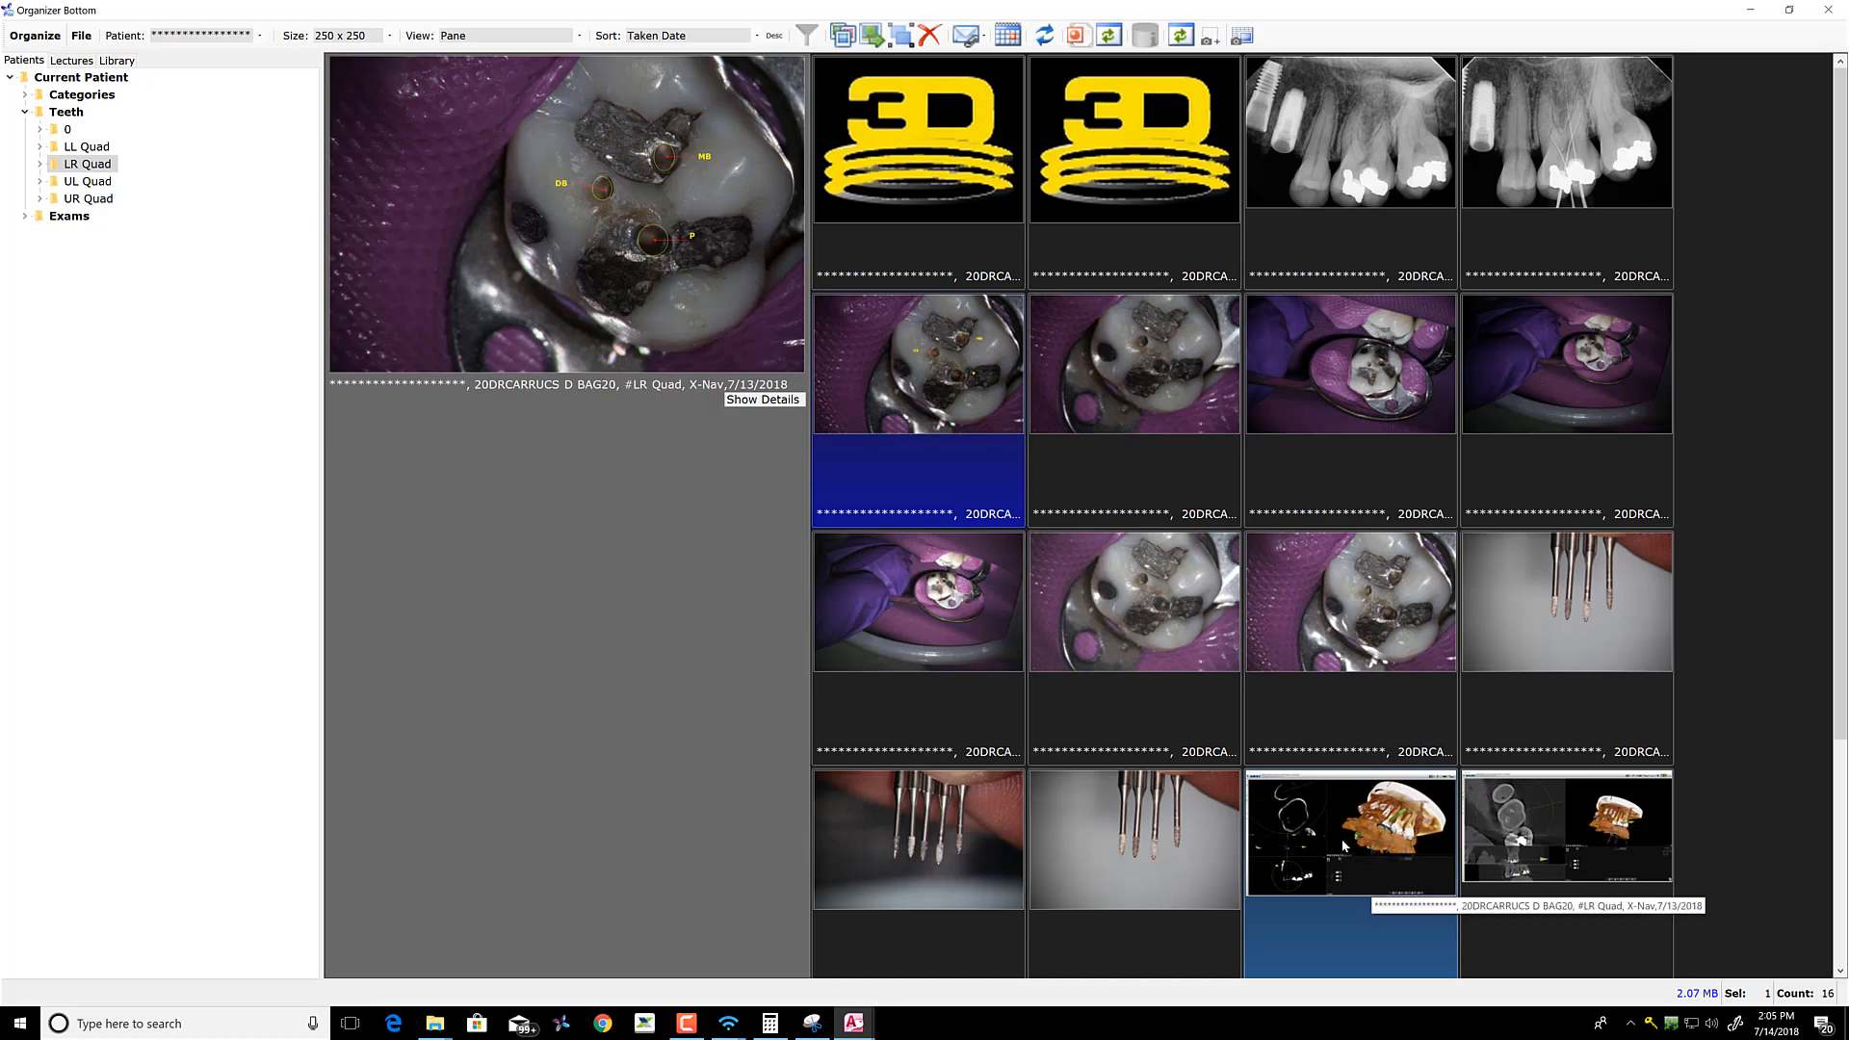
{"action": "double_click", "coordinate": [1343, 845]}
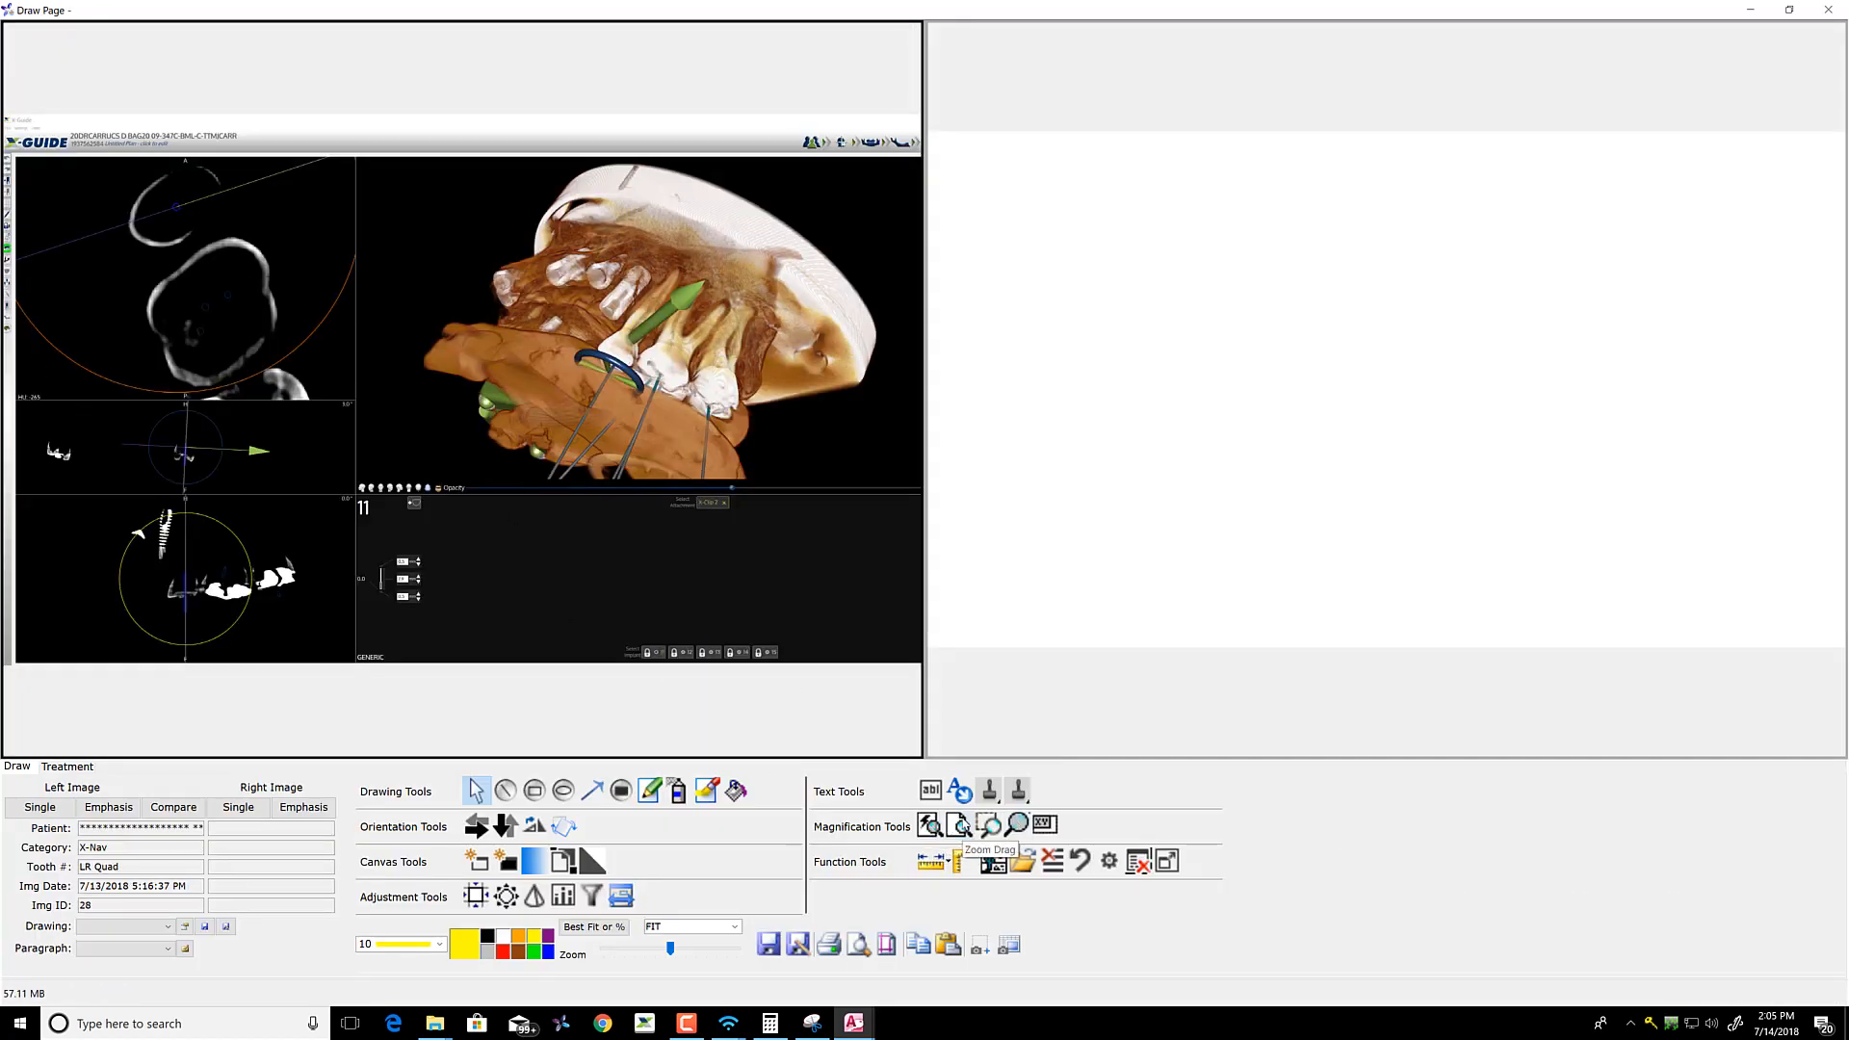
{"action": "left_click", "coordinate": [964, 826]}
{"action": "left_click_drag", "start_coordinate": [204, 344], "coordinate": [3, 183]}
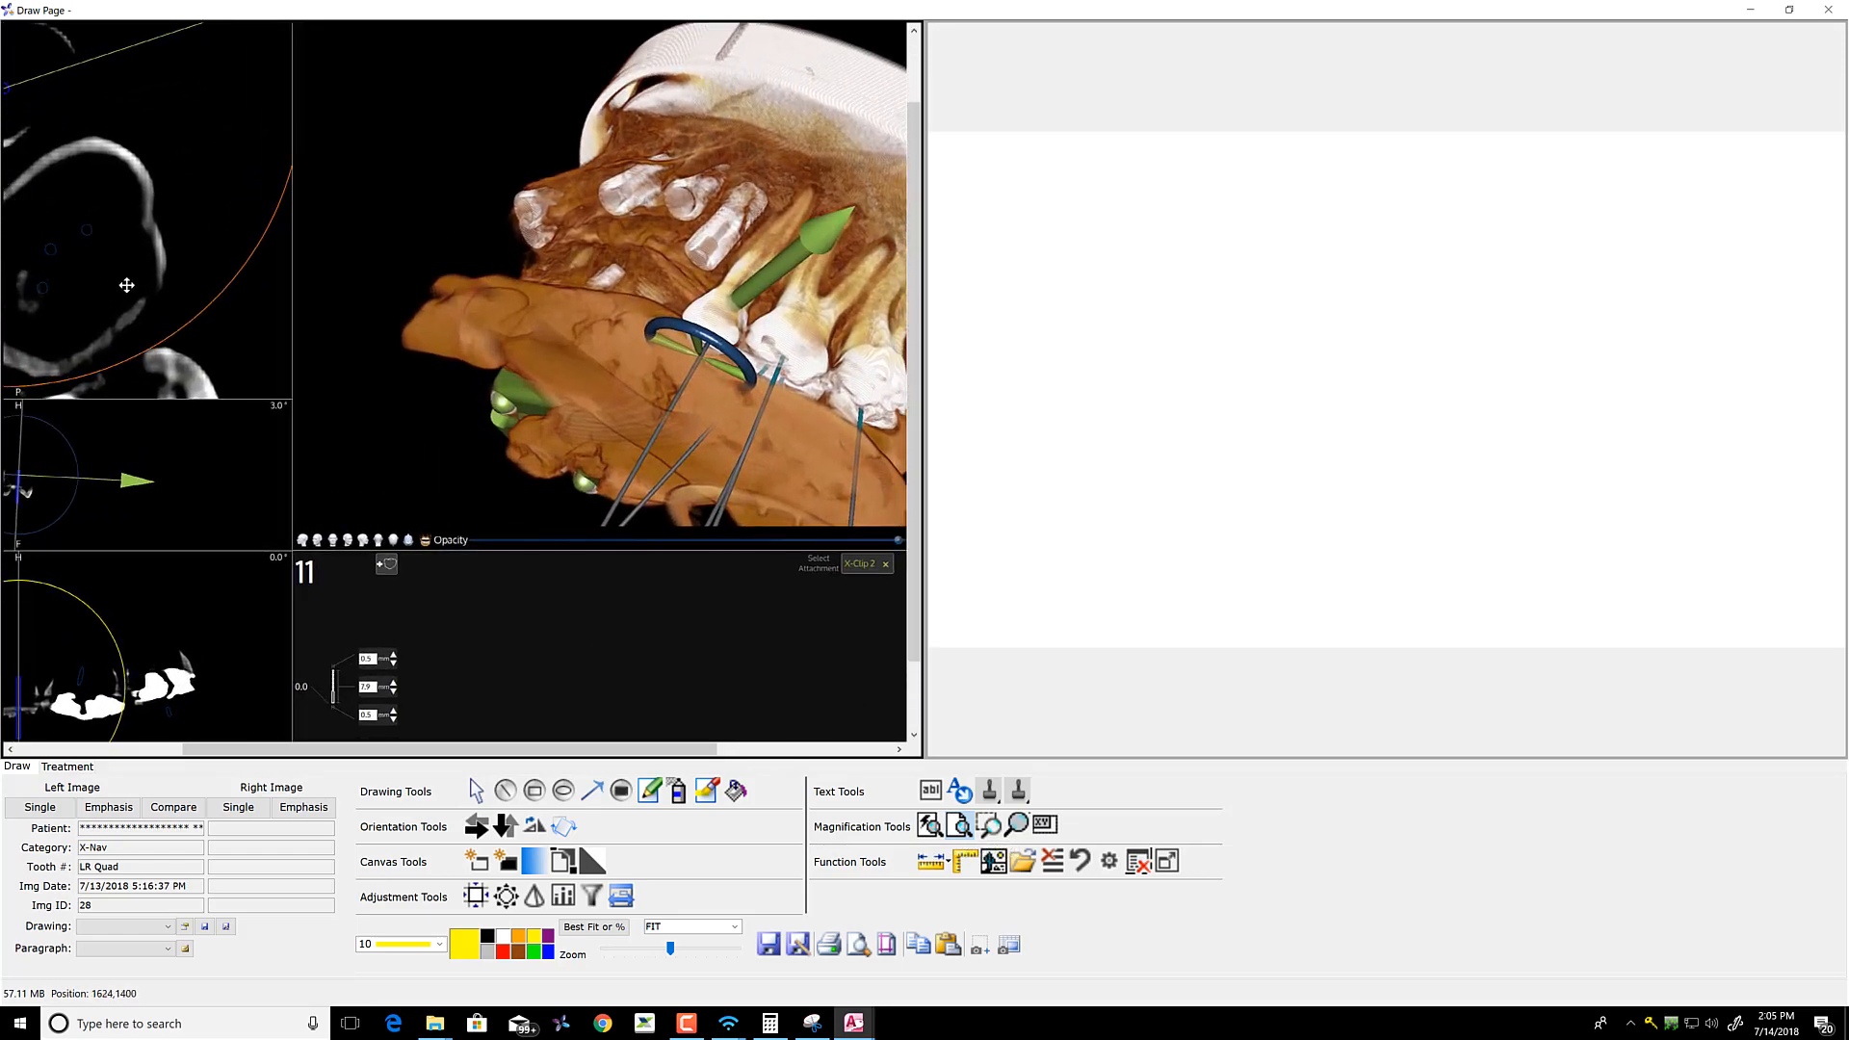
{"action": "left_click_drag", "start_coordinate": [126, 285], "coordinate": [509, 349]}
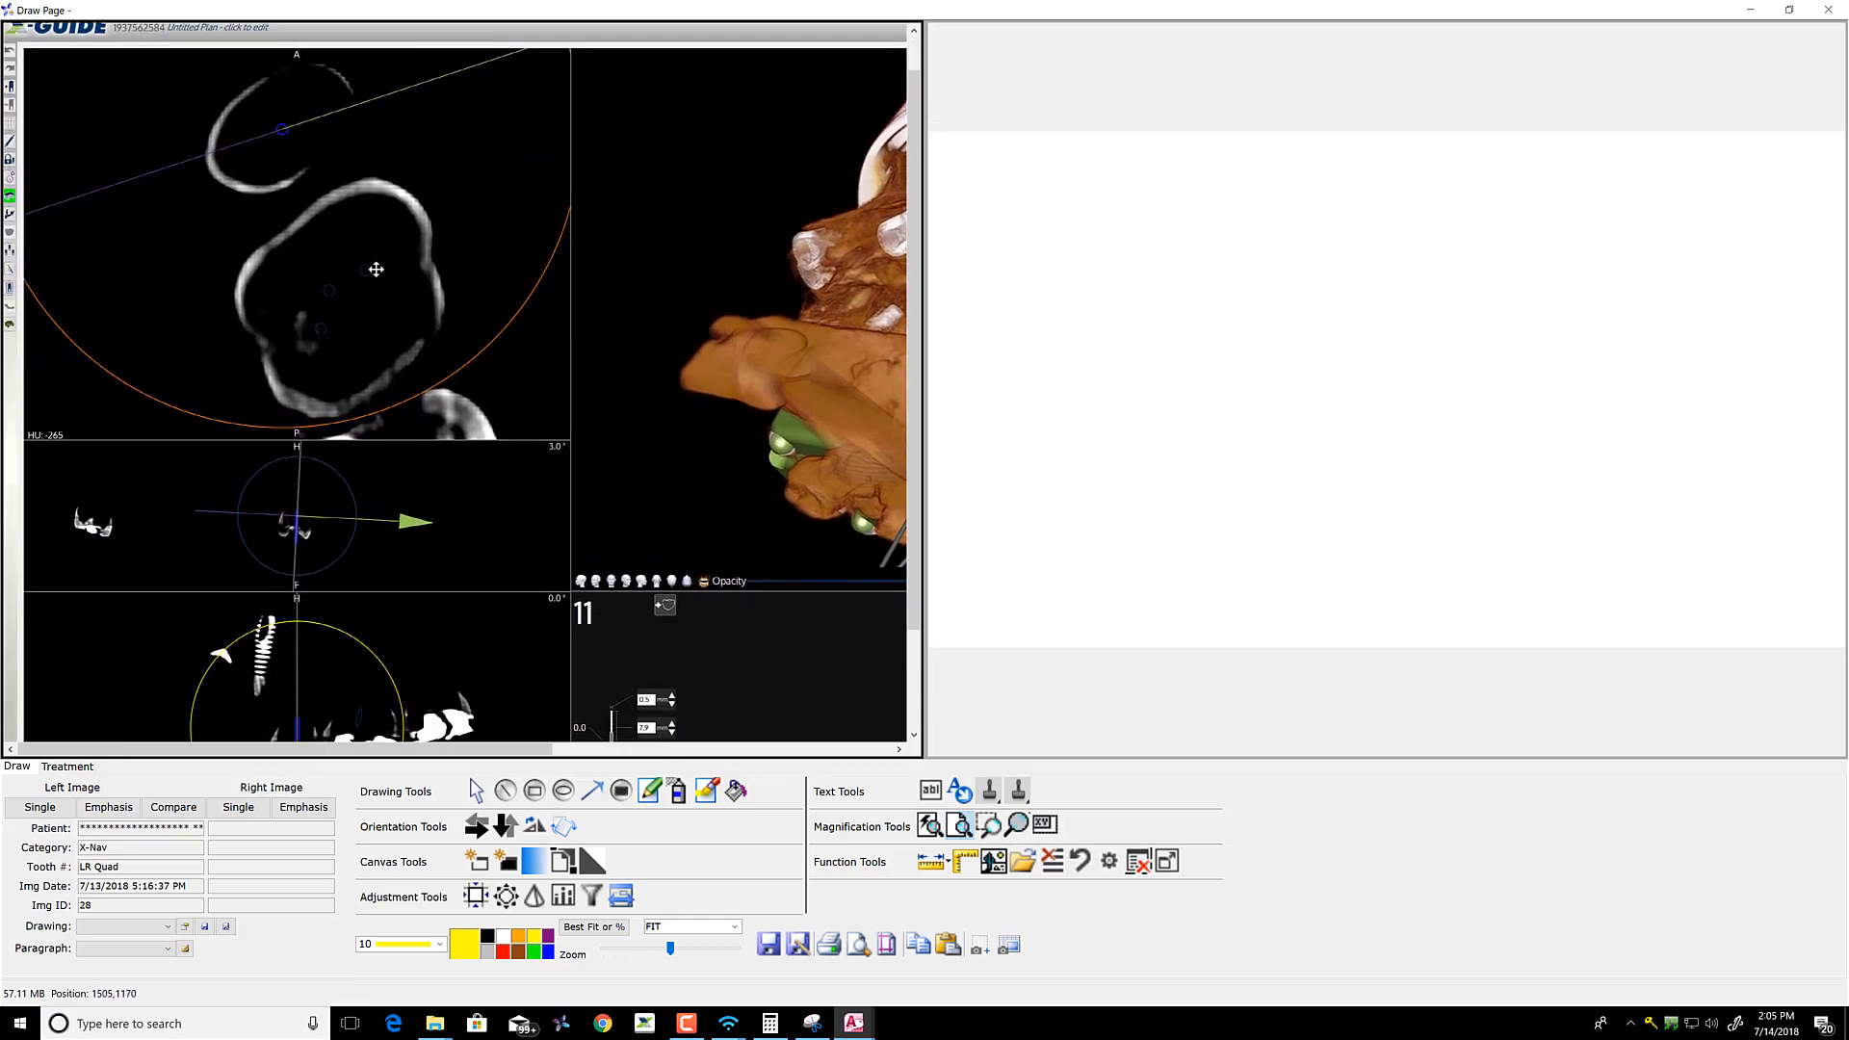
{"action": "left_click_drag", "start_coordinate": [389, 375], "coordinate": [523, 247]}
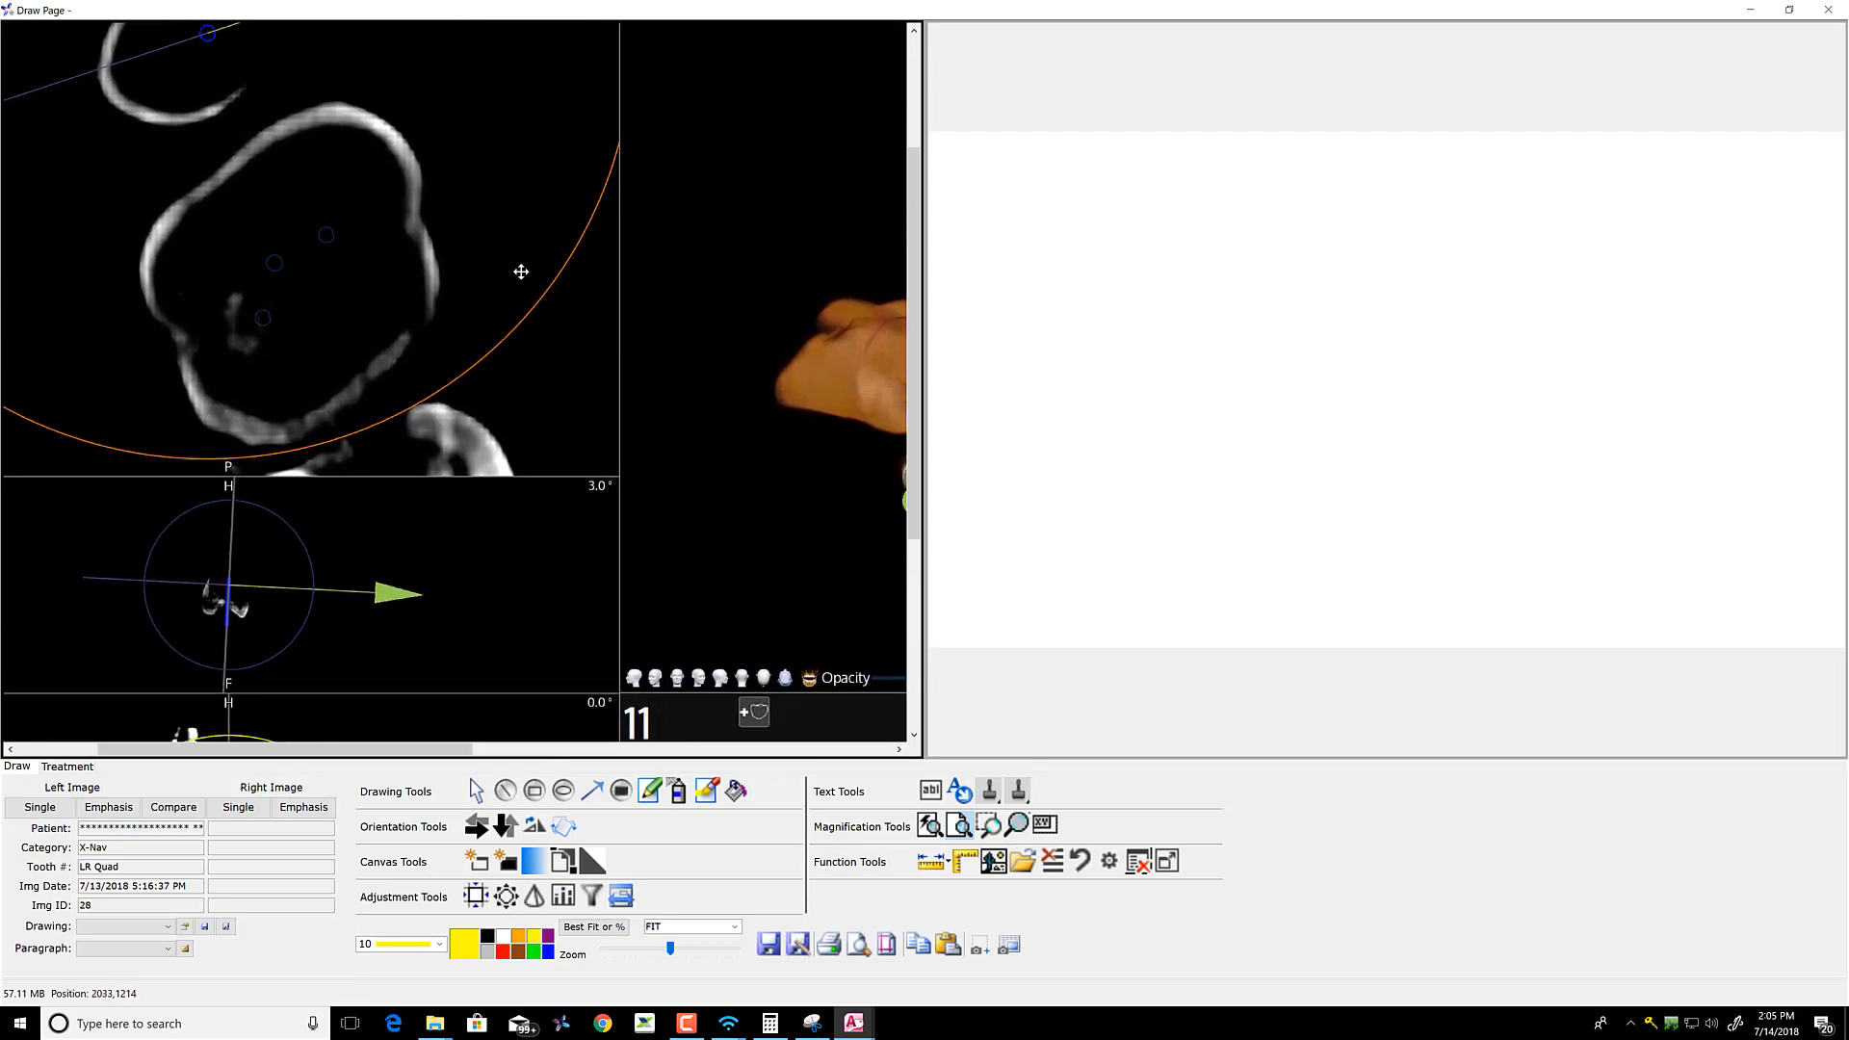
Circle the three small canal markers inside the tooth cross-section with yellow ellipses of line width 7
{"action": "left_click", "coordinate": [439, 943]}
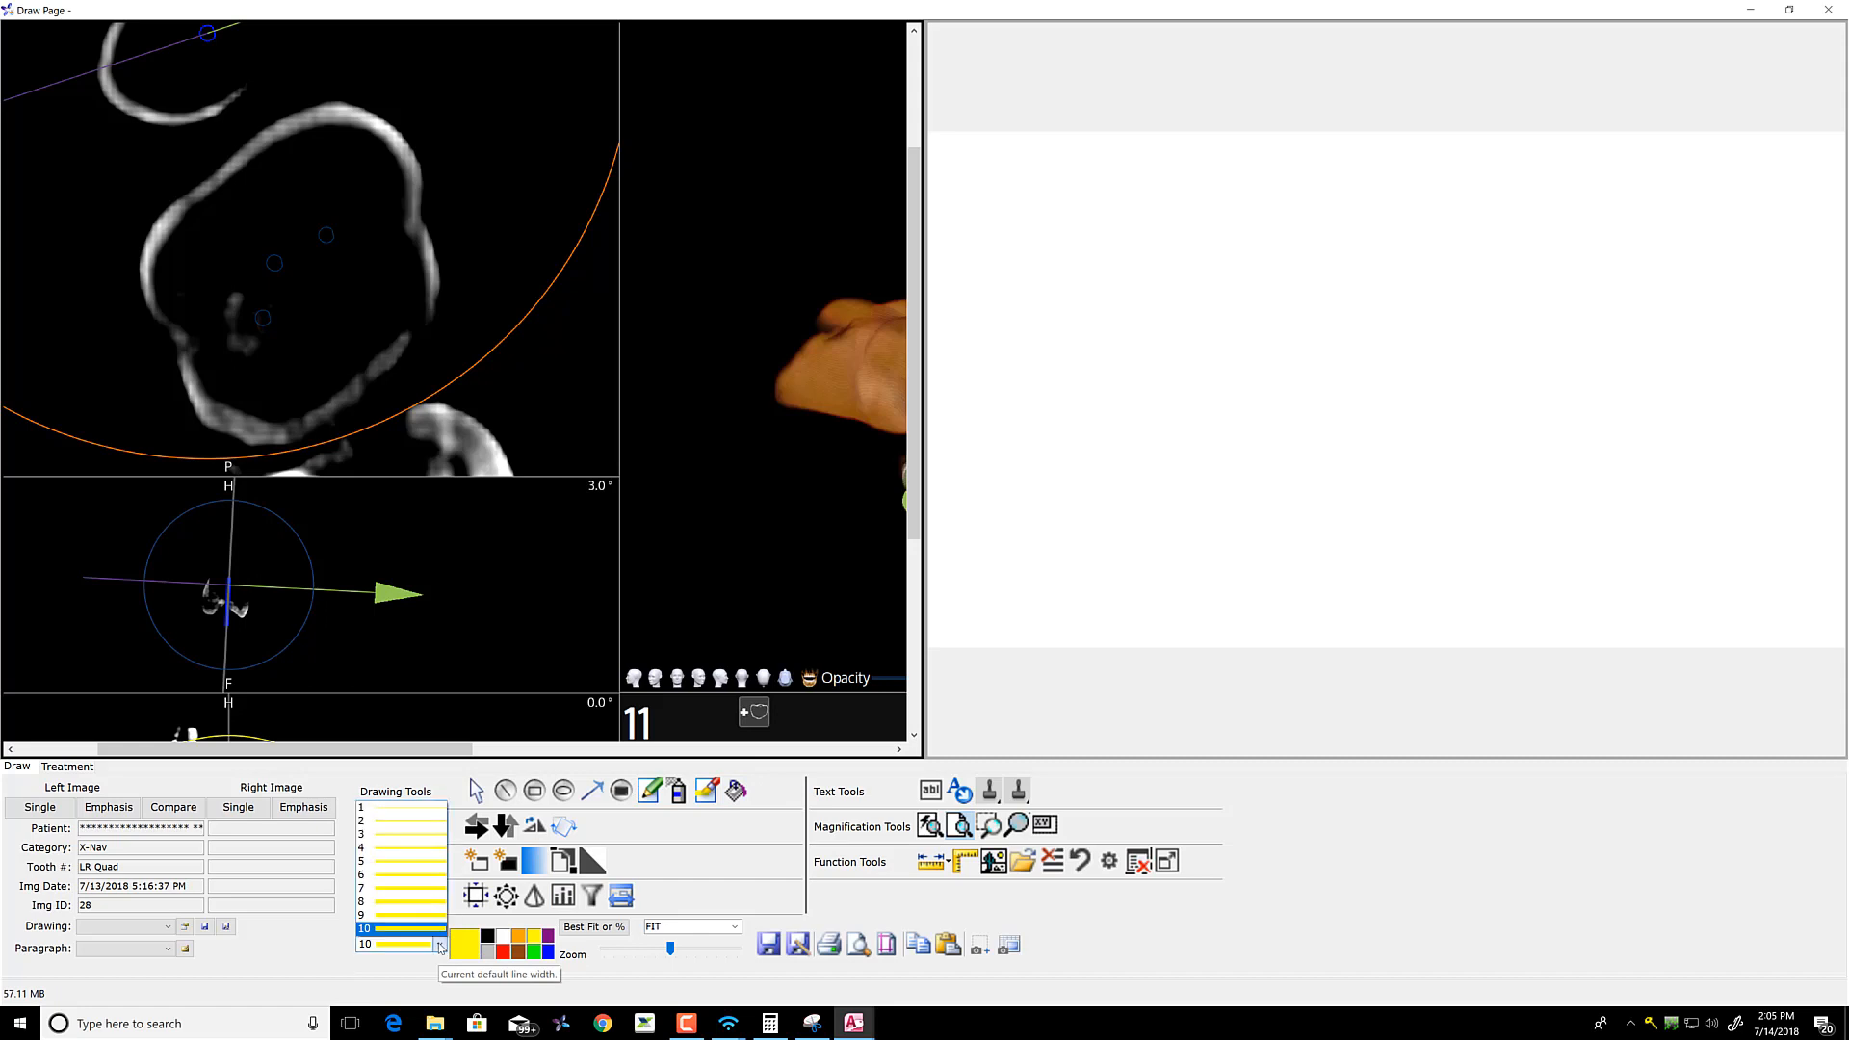
{"action": "left_click", "coordinate": [408, 888]}
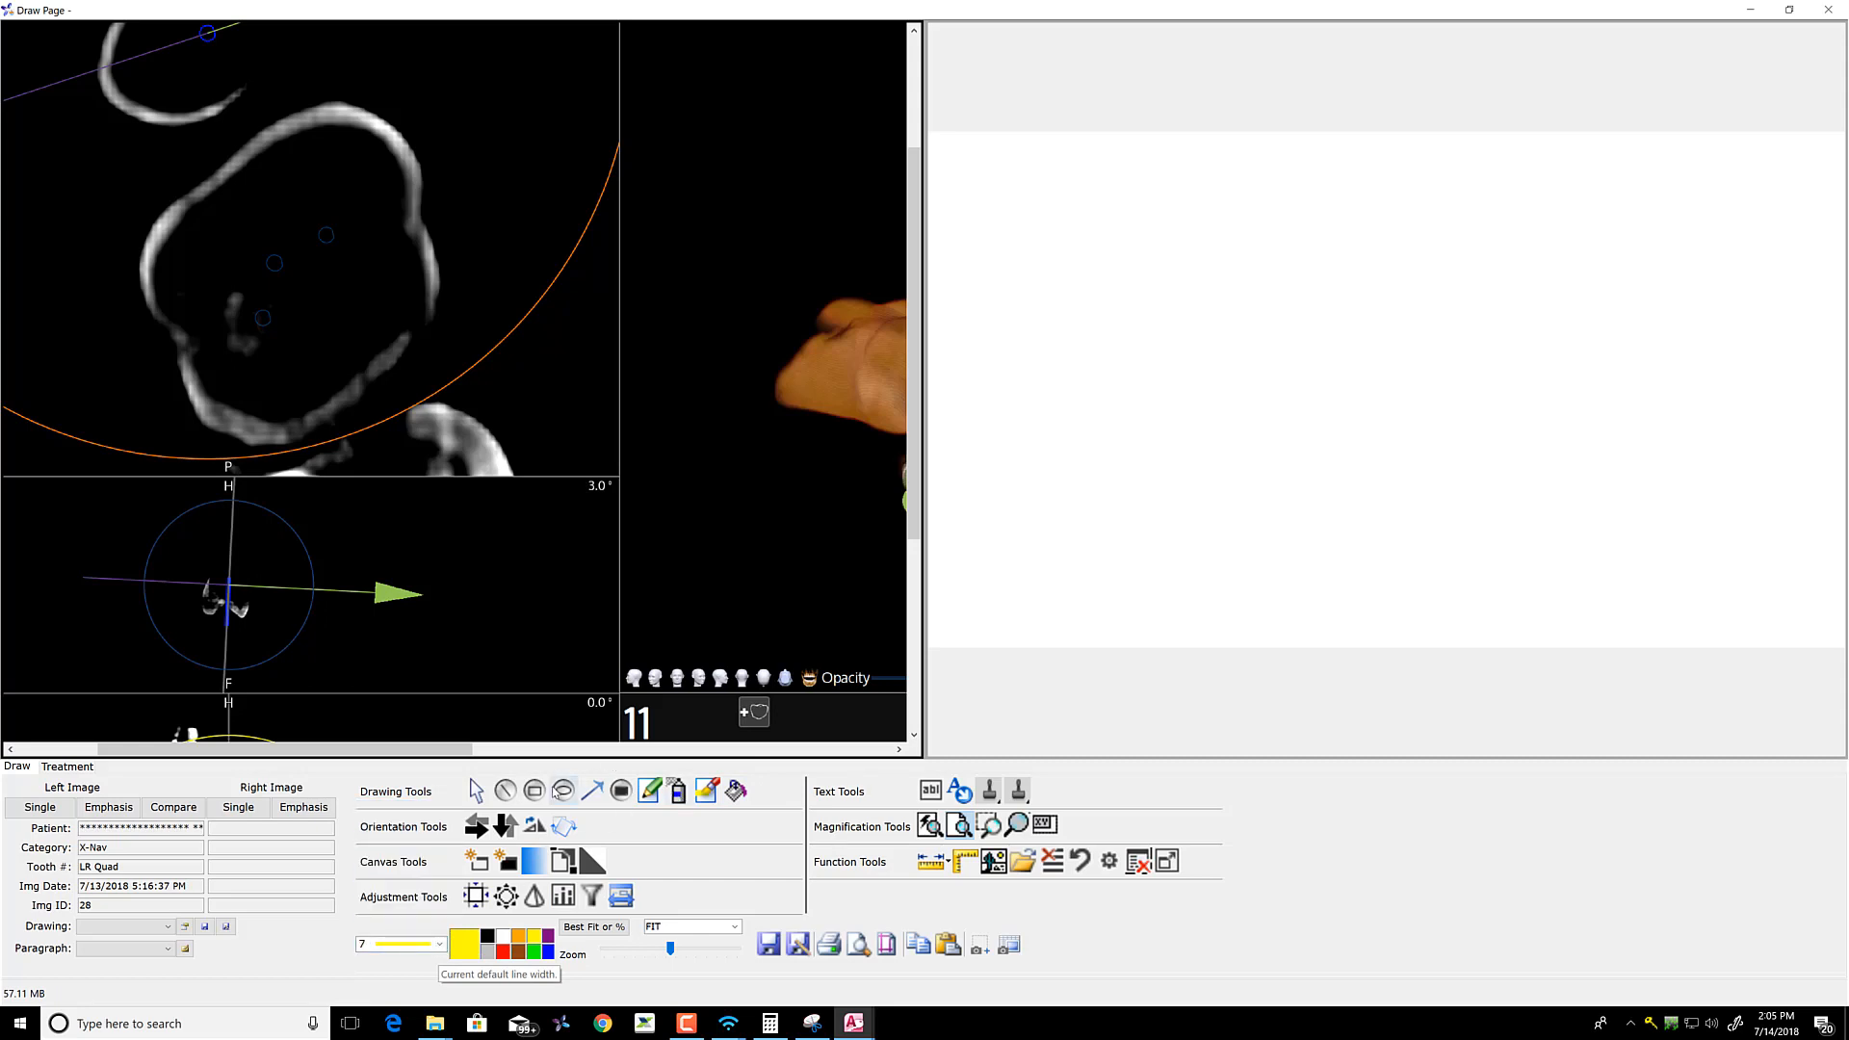
{"action": "left_click", "coordinate": [564, 791]}
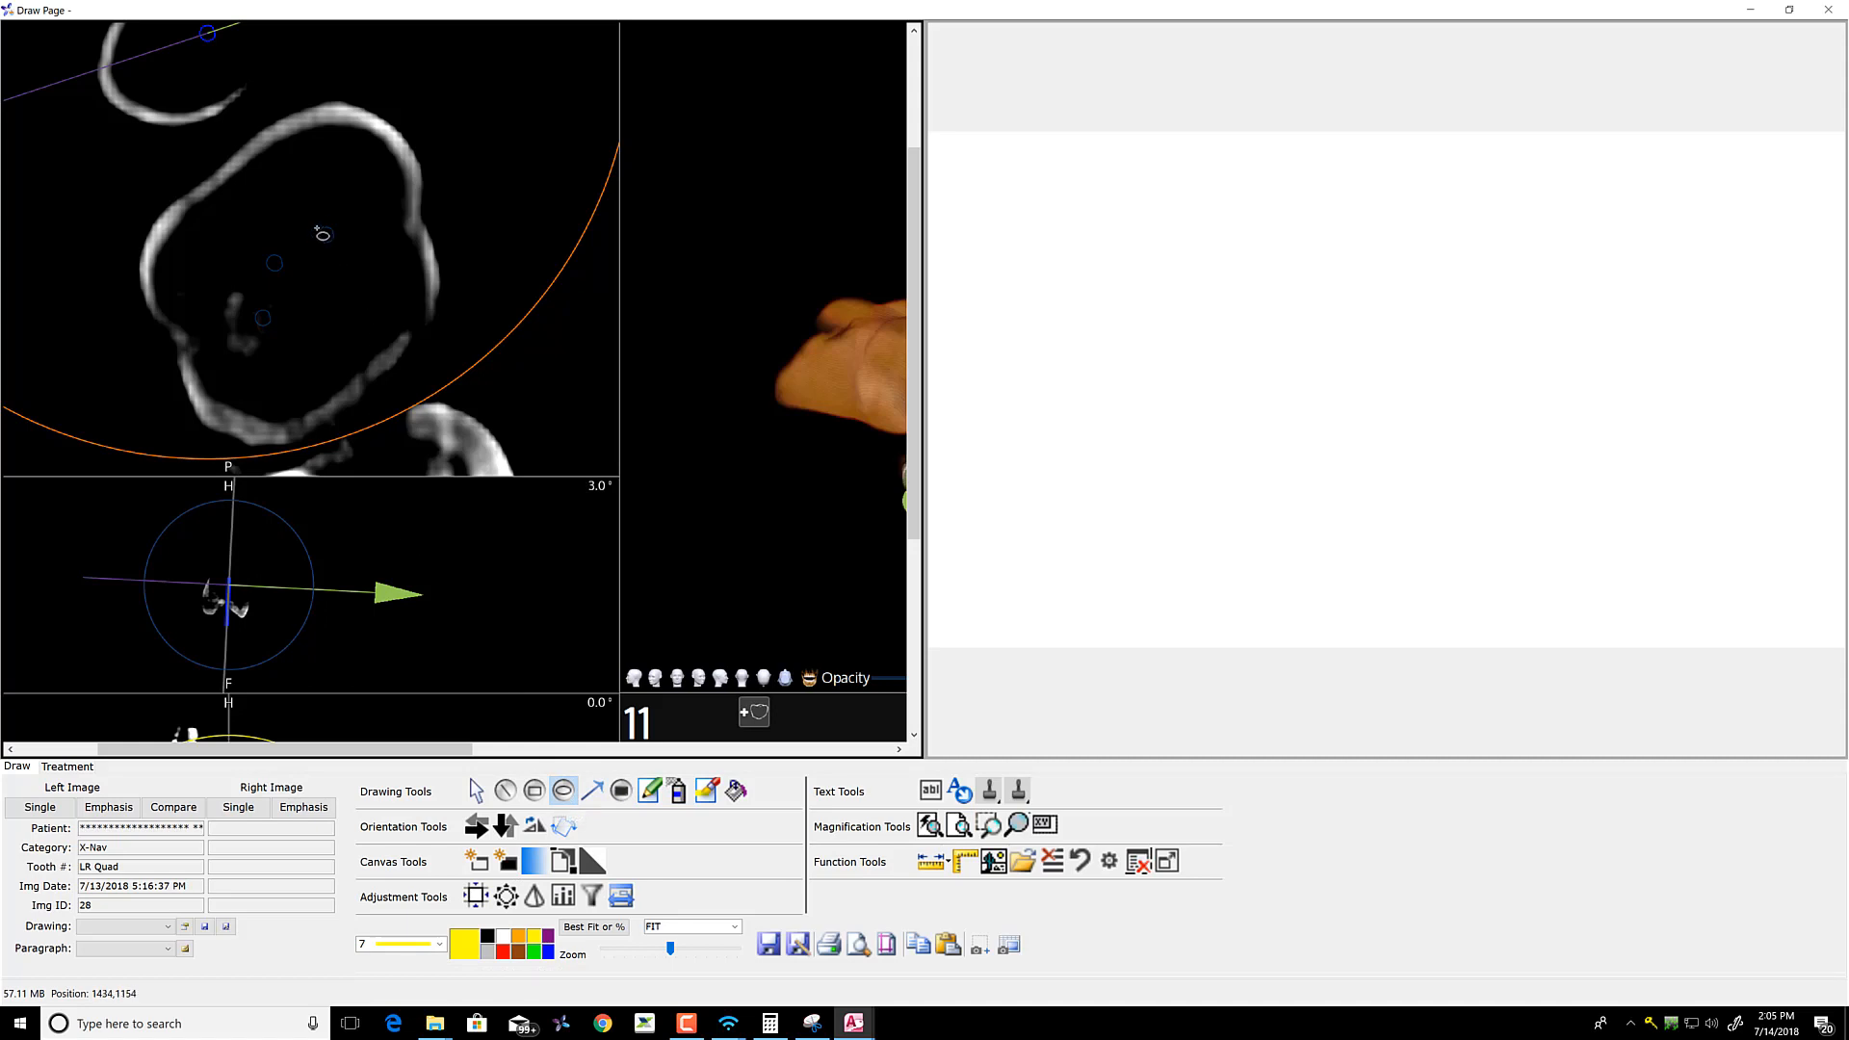
{"action": "mouse_move", "coordinate": [317, 229]}
{"action": "left_mouse_down"}
{"action": "mouse_move", "coordinate": [338, 250]}
{"action": "mouse_move", "coordinate": [281, 271]}
{"action": "mouse_move", "coordinate": [271, 332]}
{"action": "left_mouse_up"}
Save the circled screenshot, and save it as X-Nav for tooth "2 - 6/10/2008" with copies in lecture folder "1 test folder" and library folder "1test folder"
{"action": "left_click", "coordinate": [769, 948]}
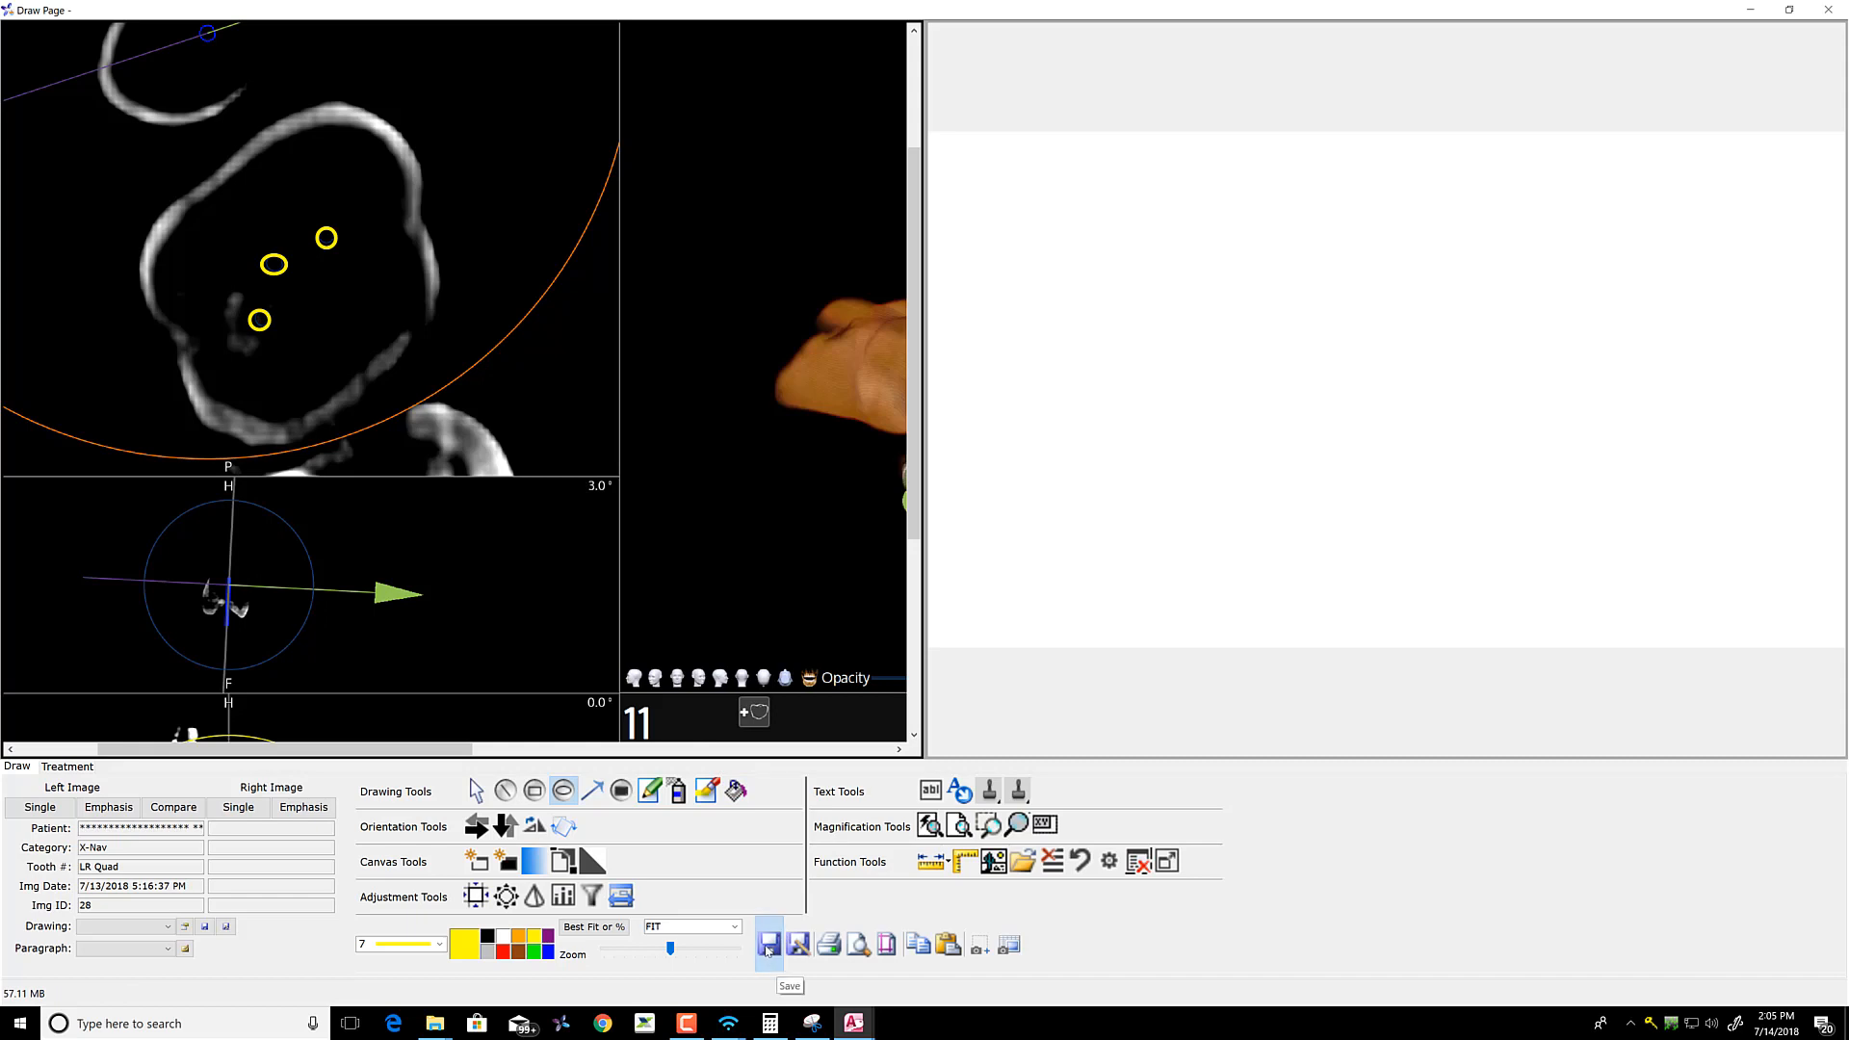
{"action": "key", "text": "Return"}
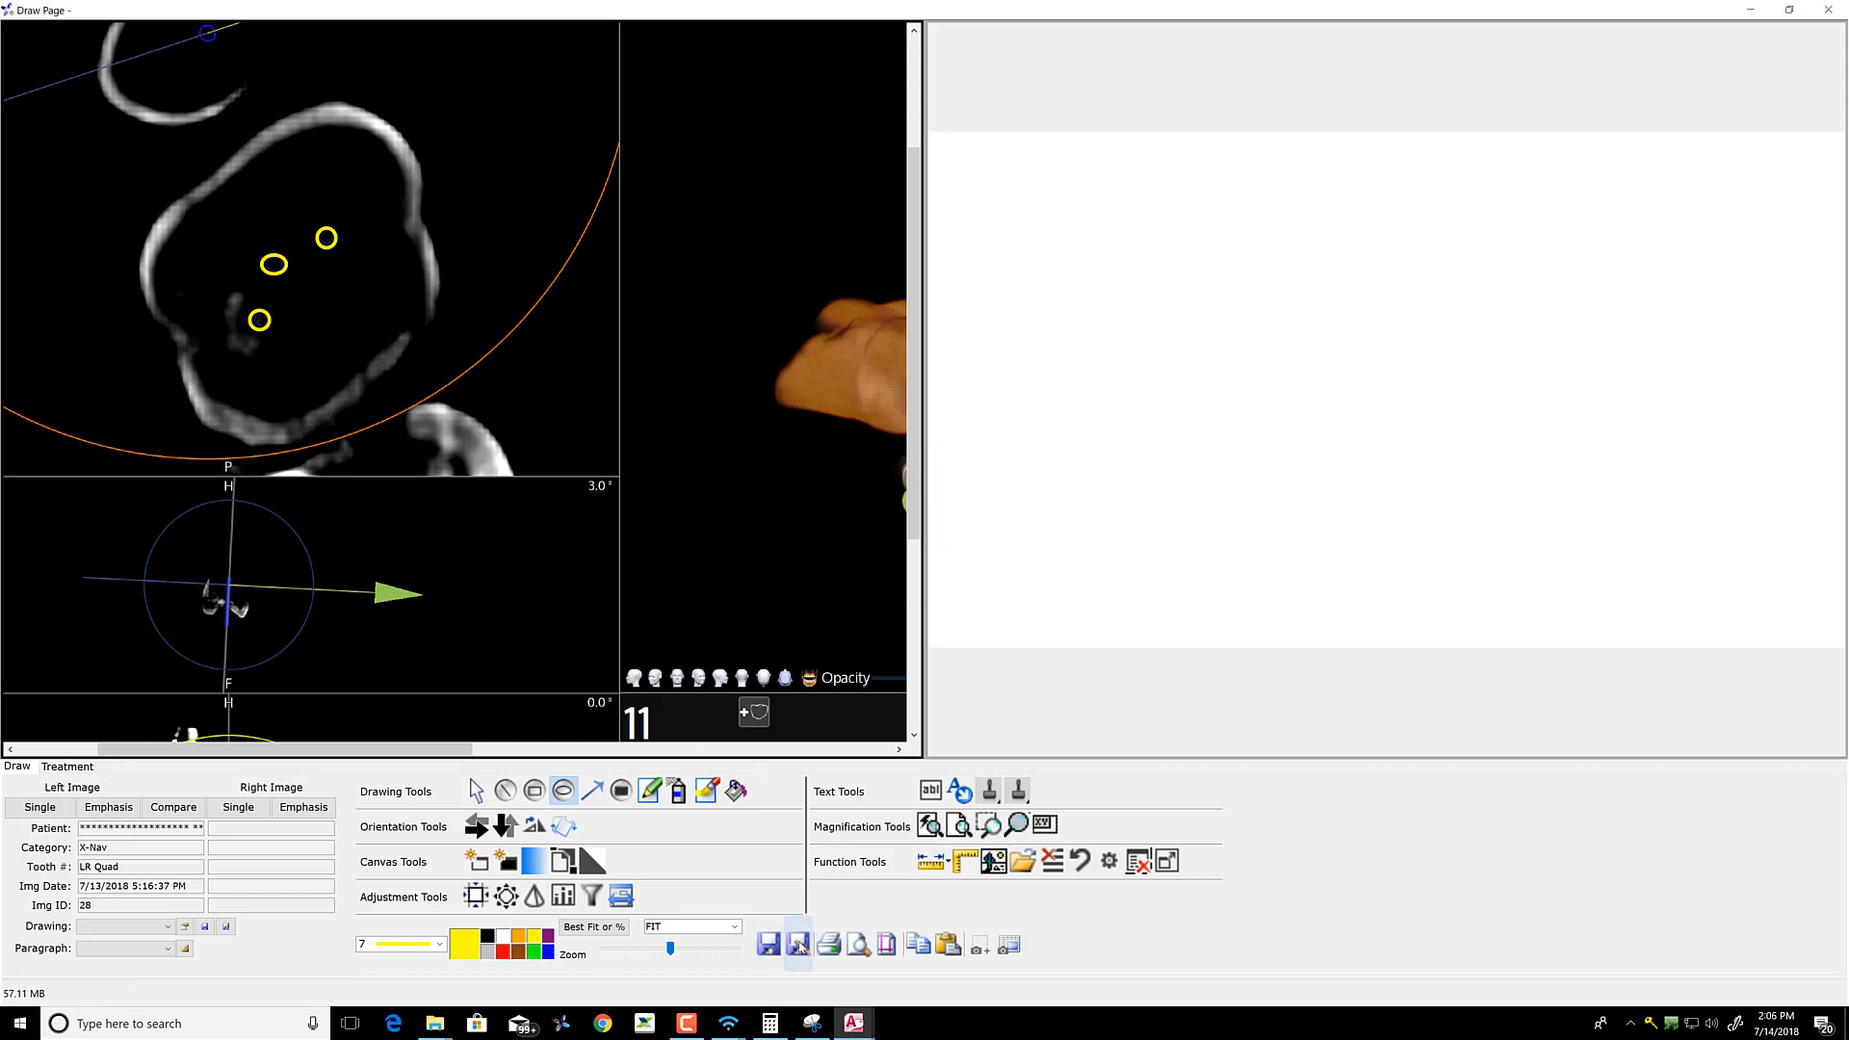
{"action": "left_click", "coordinate": [799, 947]}
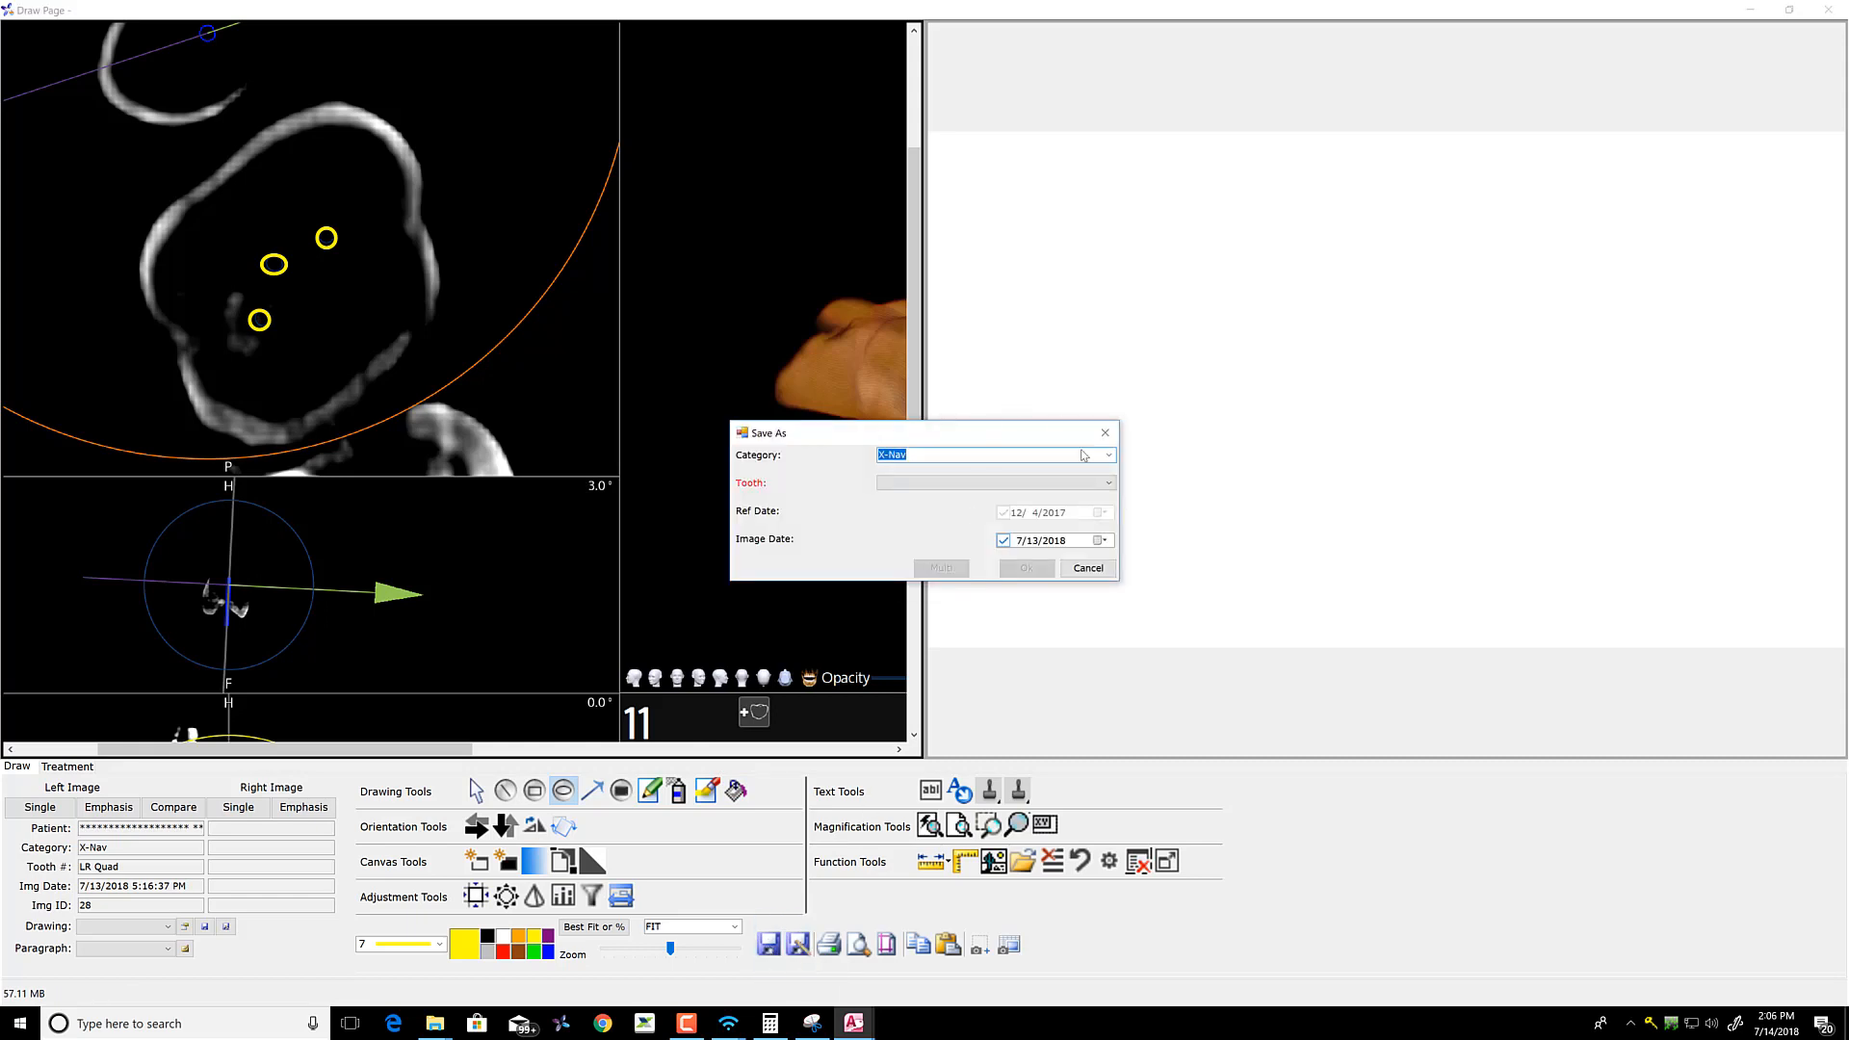
{"action": "left_click", "coordinate": [1108, 482]}
{"action": "left_click", "coordinate": [961, 521]}
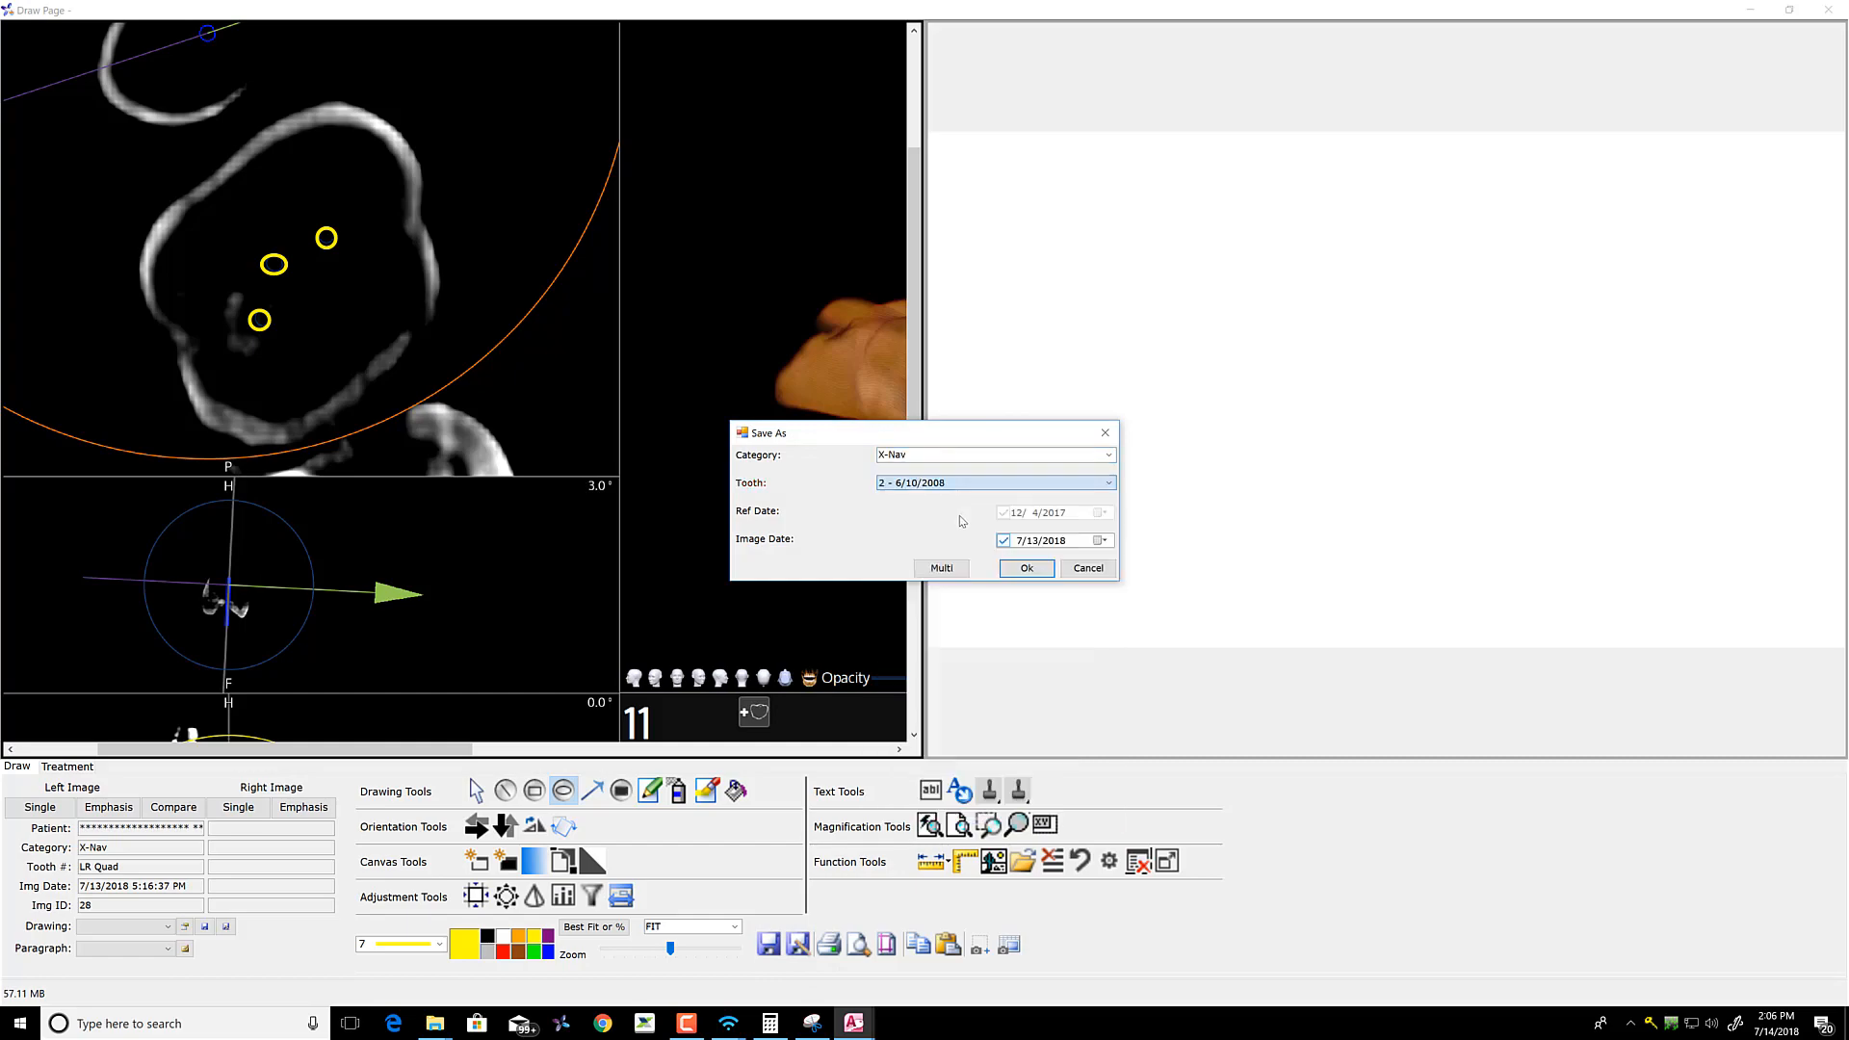
{"action": "left_click", "coordinate": [945, 570]}
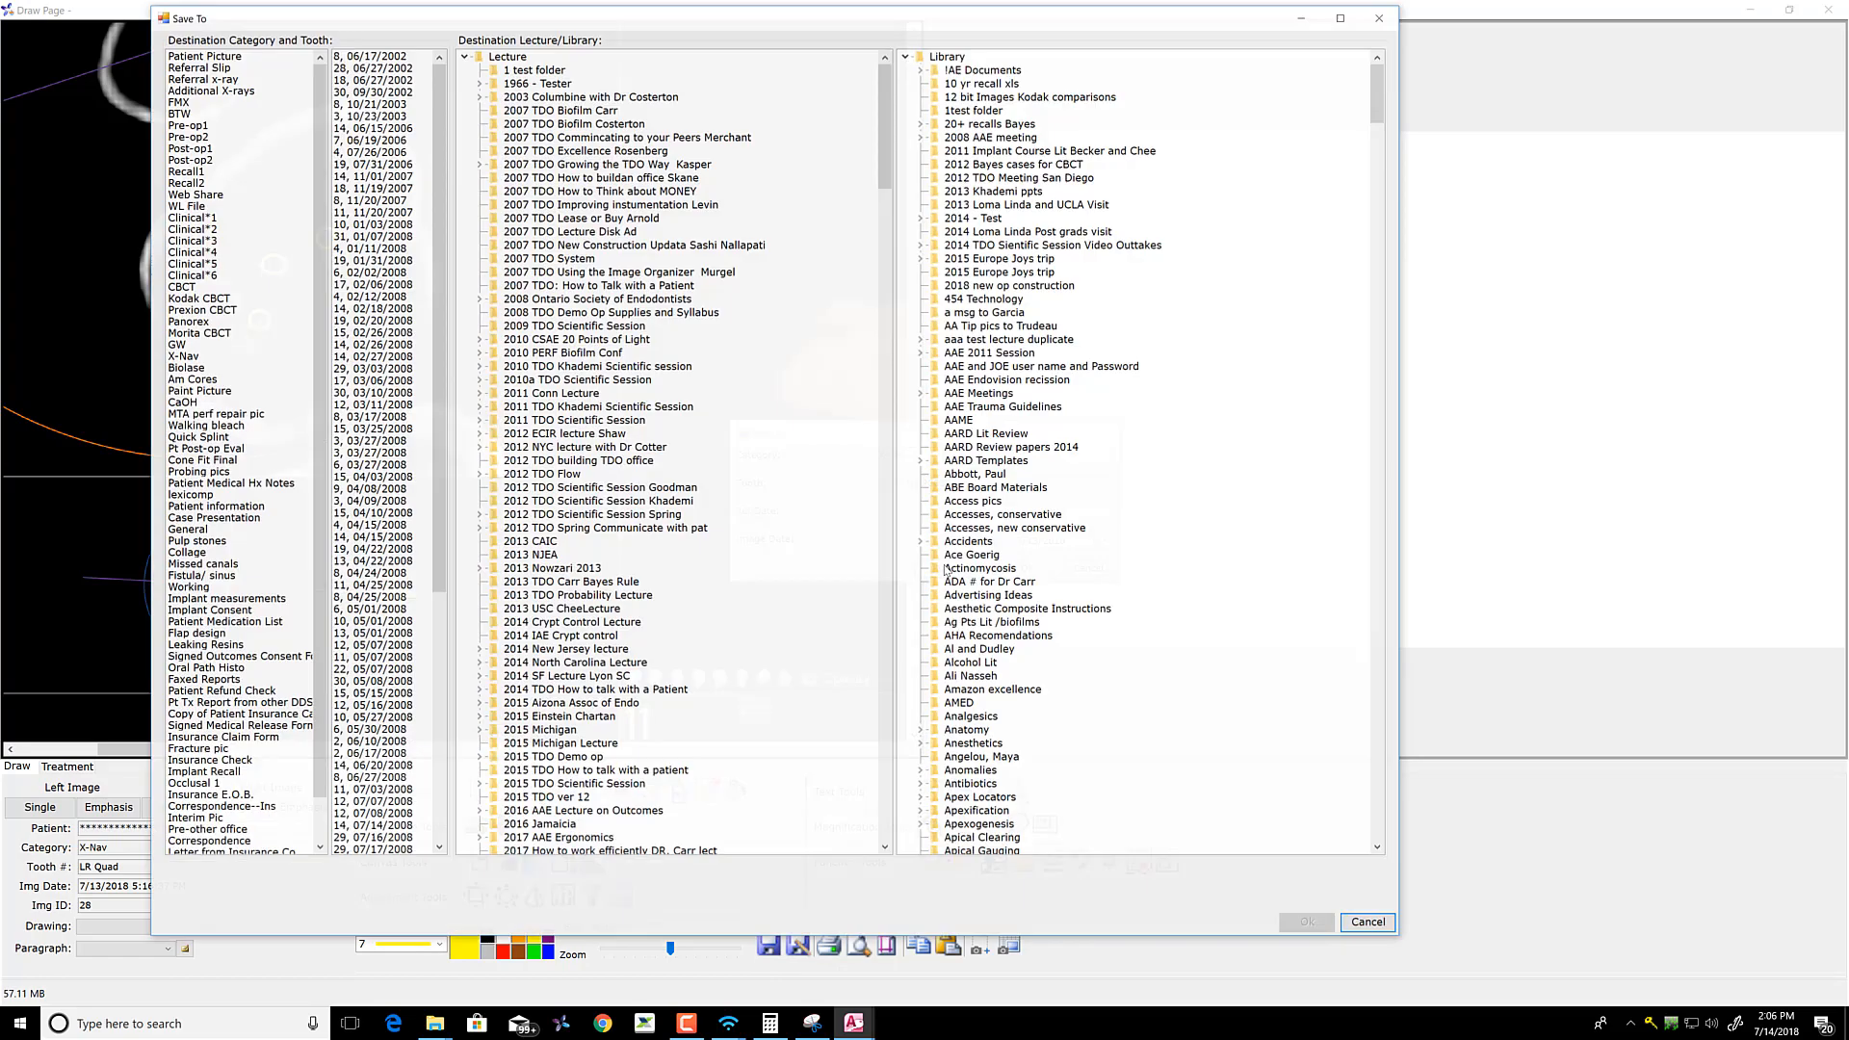
{"action": "left_click", "coordinate": [530, 71]}
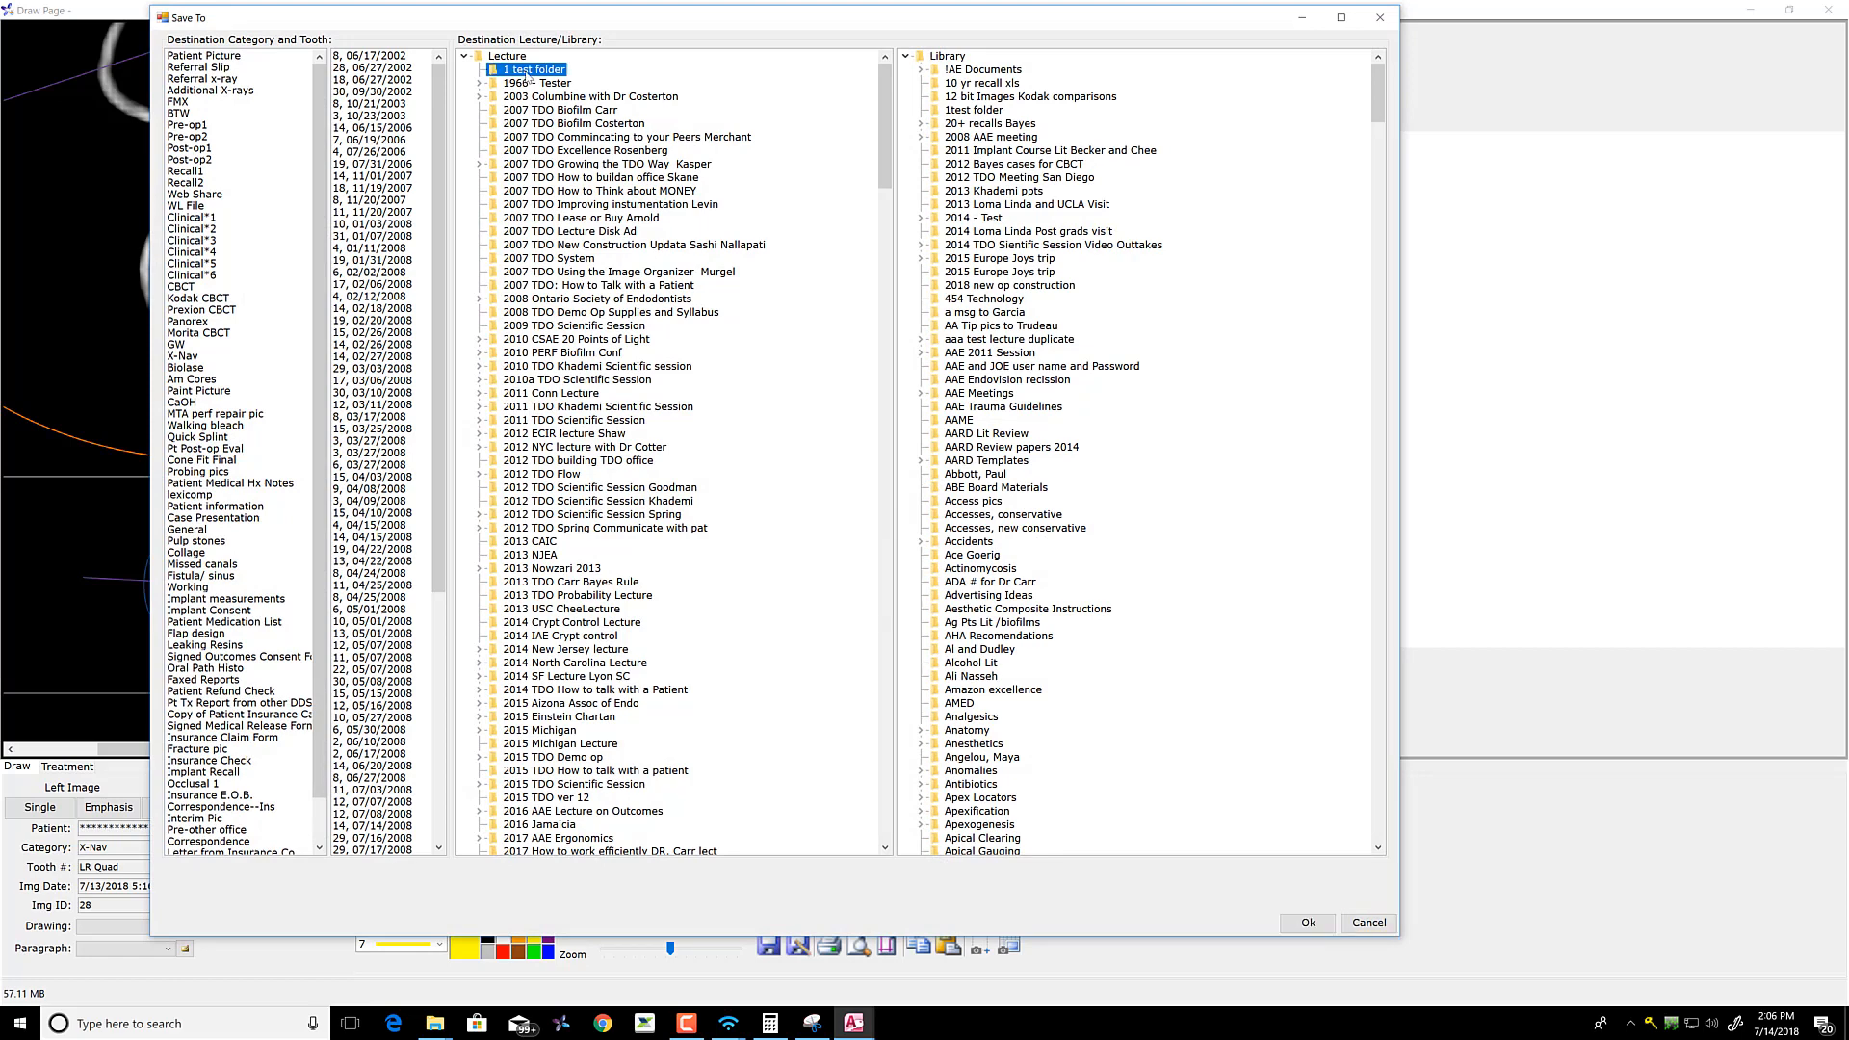
{"action": "left_click", "coordinate": [977, 111]}
{"action": "left_click", "coordinate": [1307, 923]}
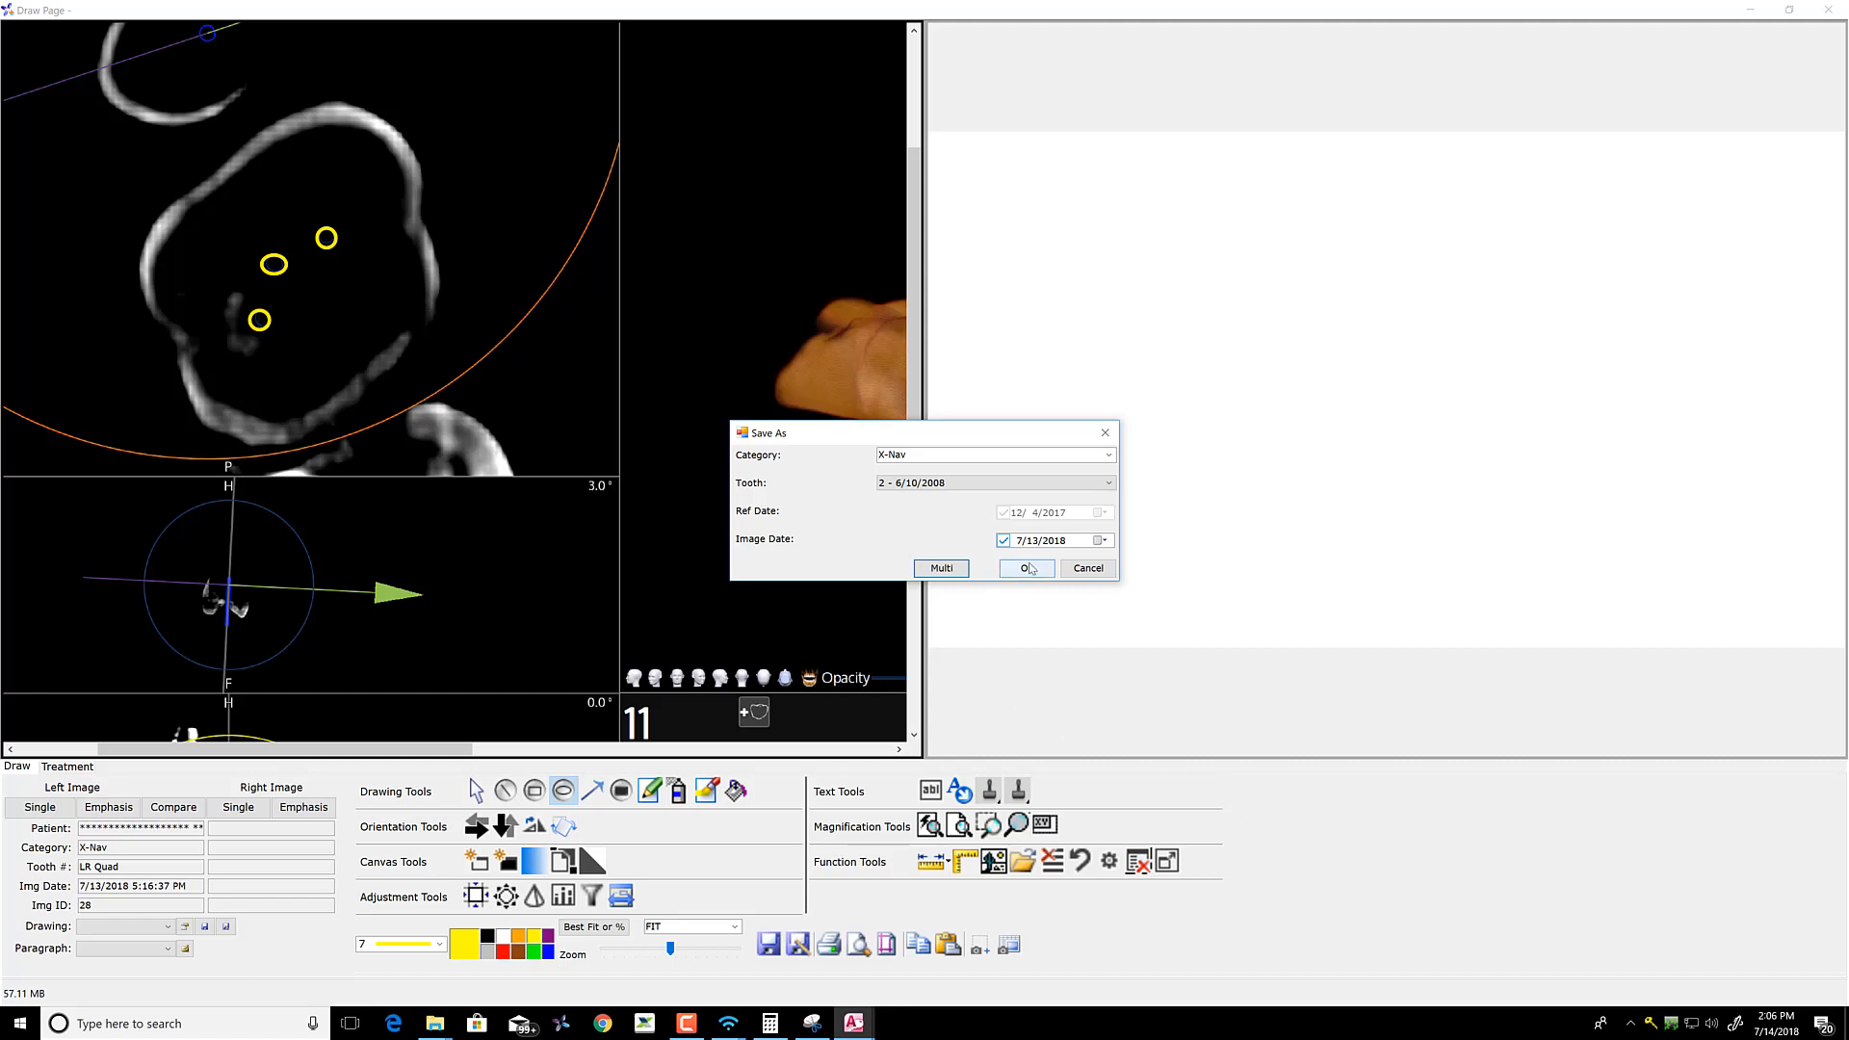
{"action": "left_click", "coordinate": [1029, 568]}
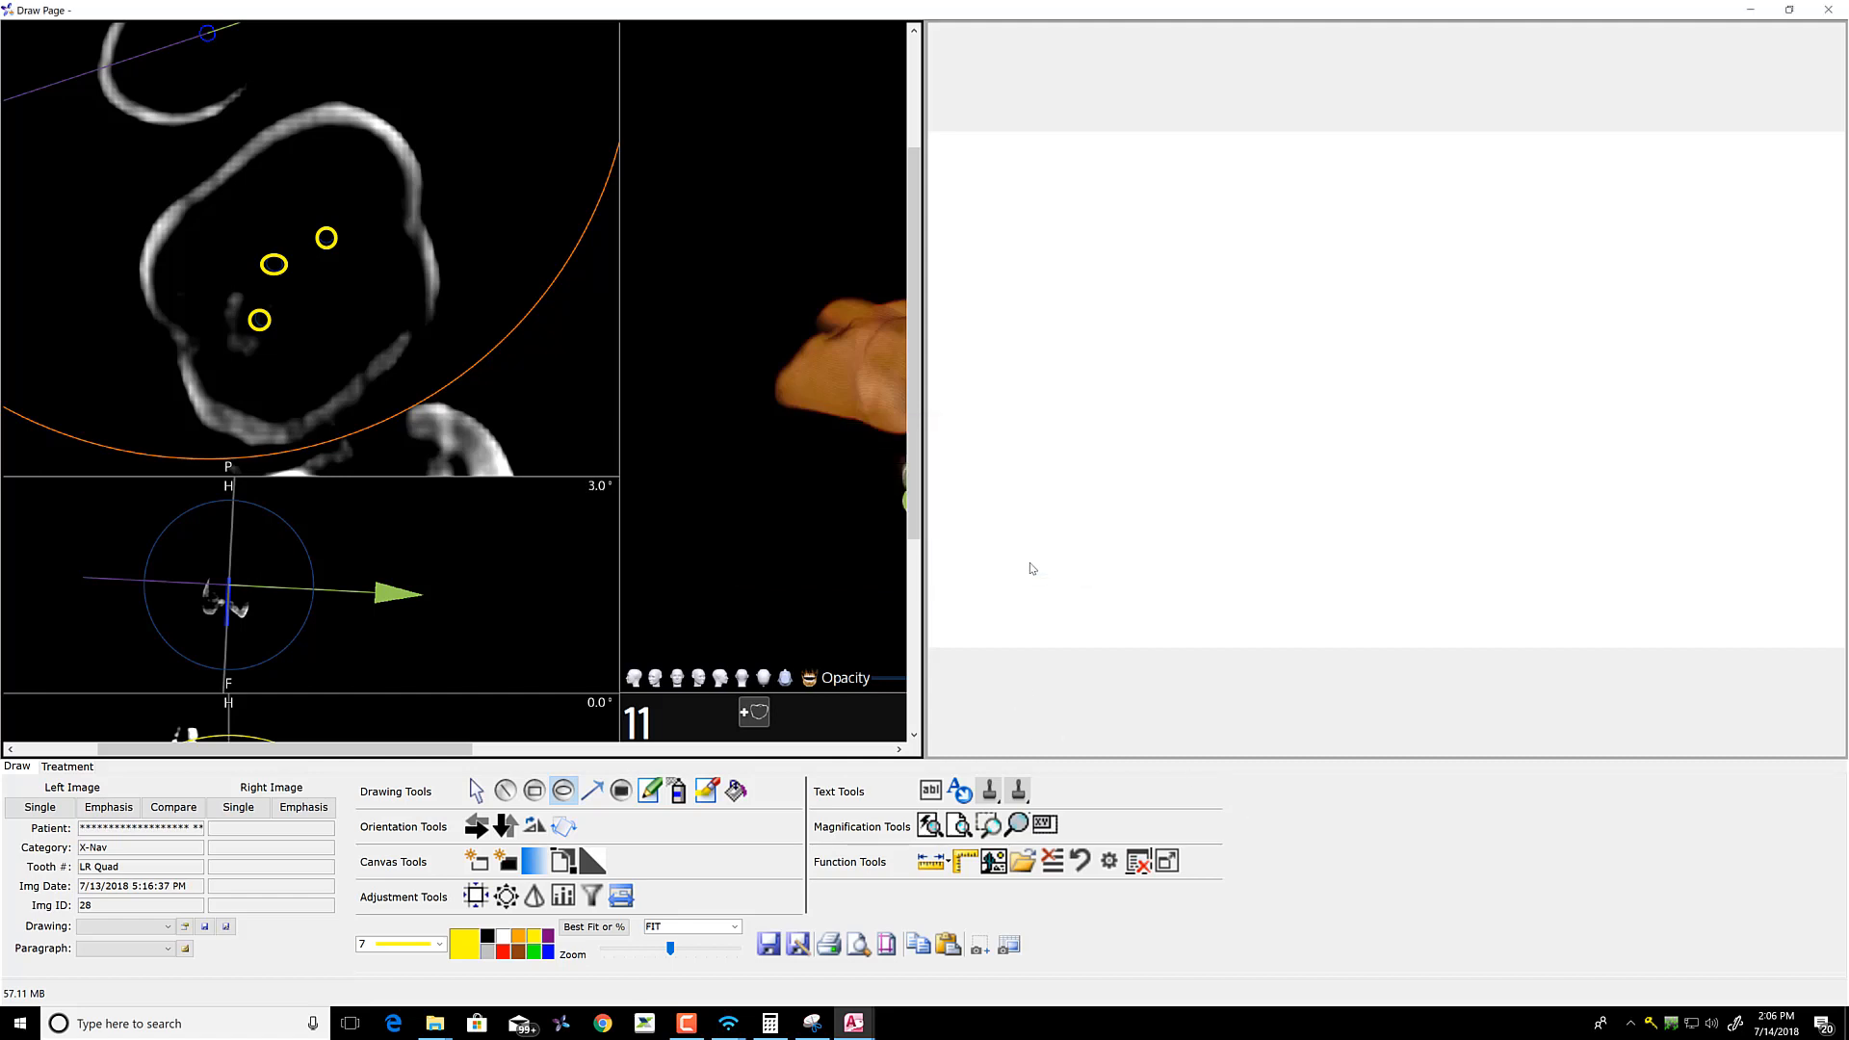
{"action": "left_click", "coordinate": [957, 565]}
{"action": "left_click", "coordinate": [471, 789]}
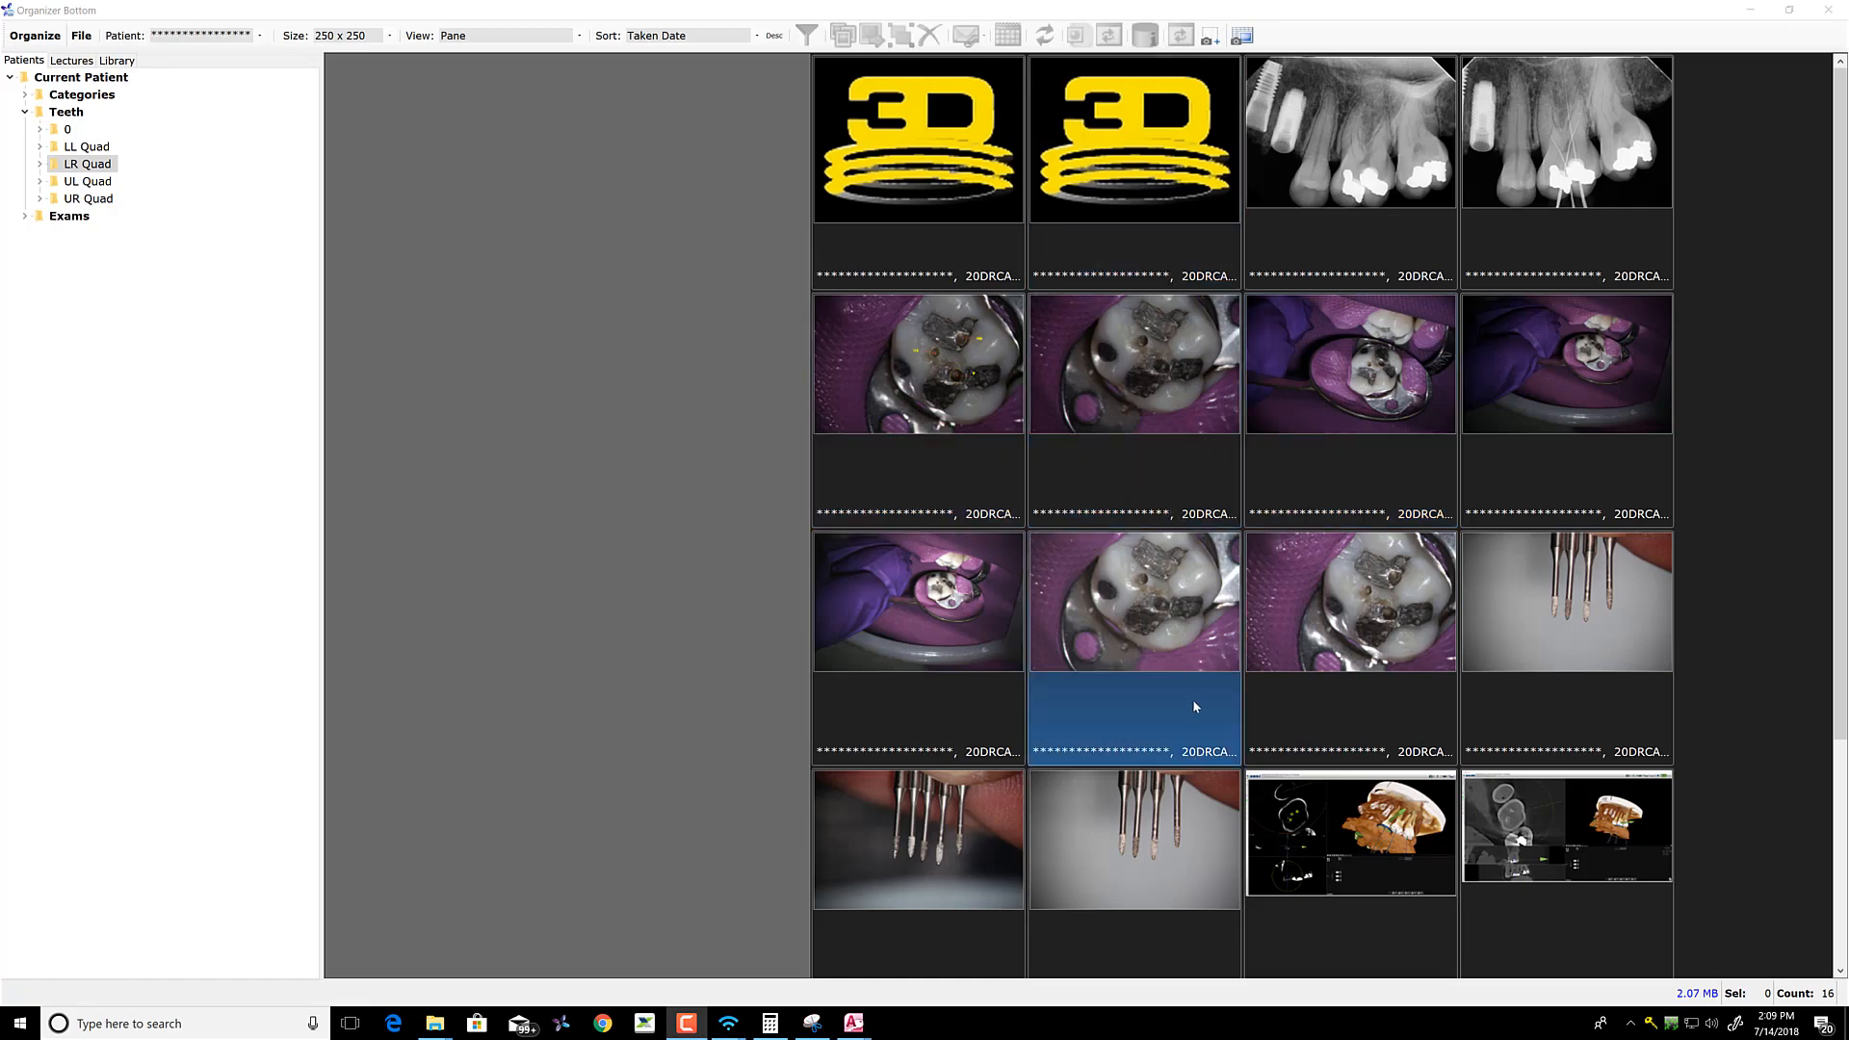
Open the second X-Guide screenshot, the one with the grey CT slices, for drawing as a single image and magnify the molar's cross-section
{"action": "left_click", "coordinate": [1344, 930]}
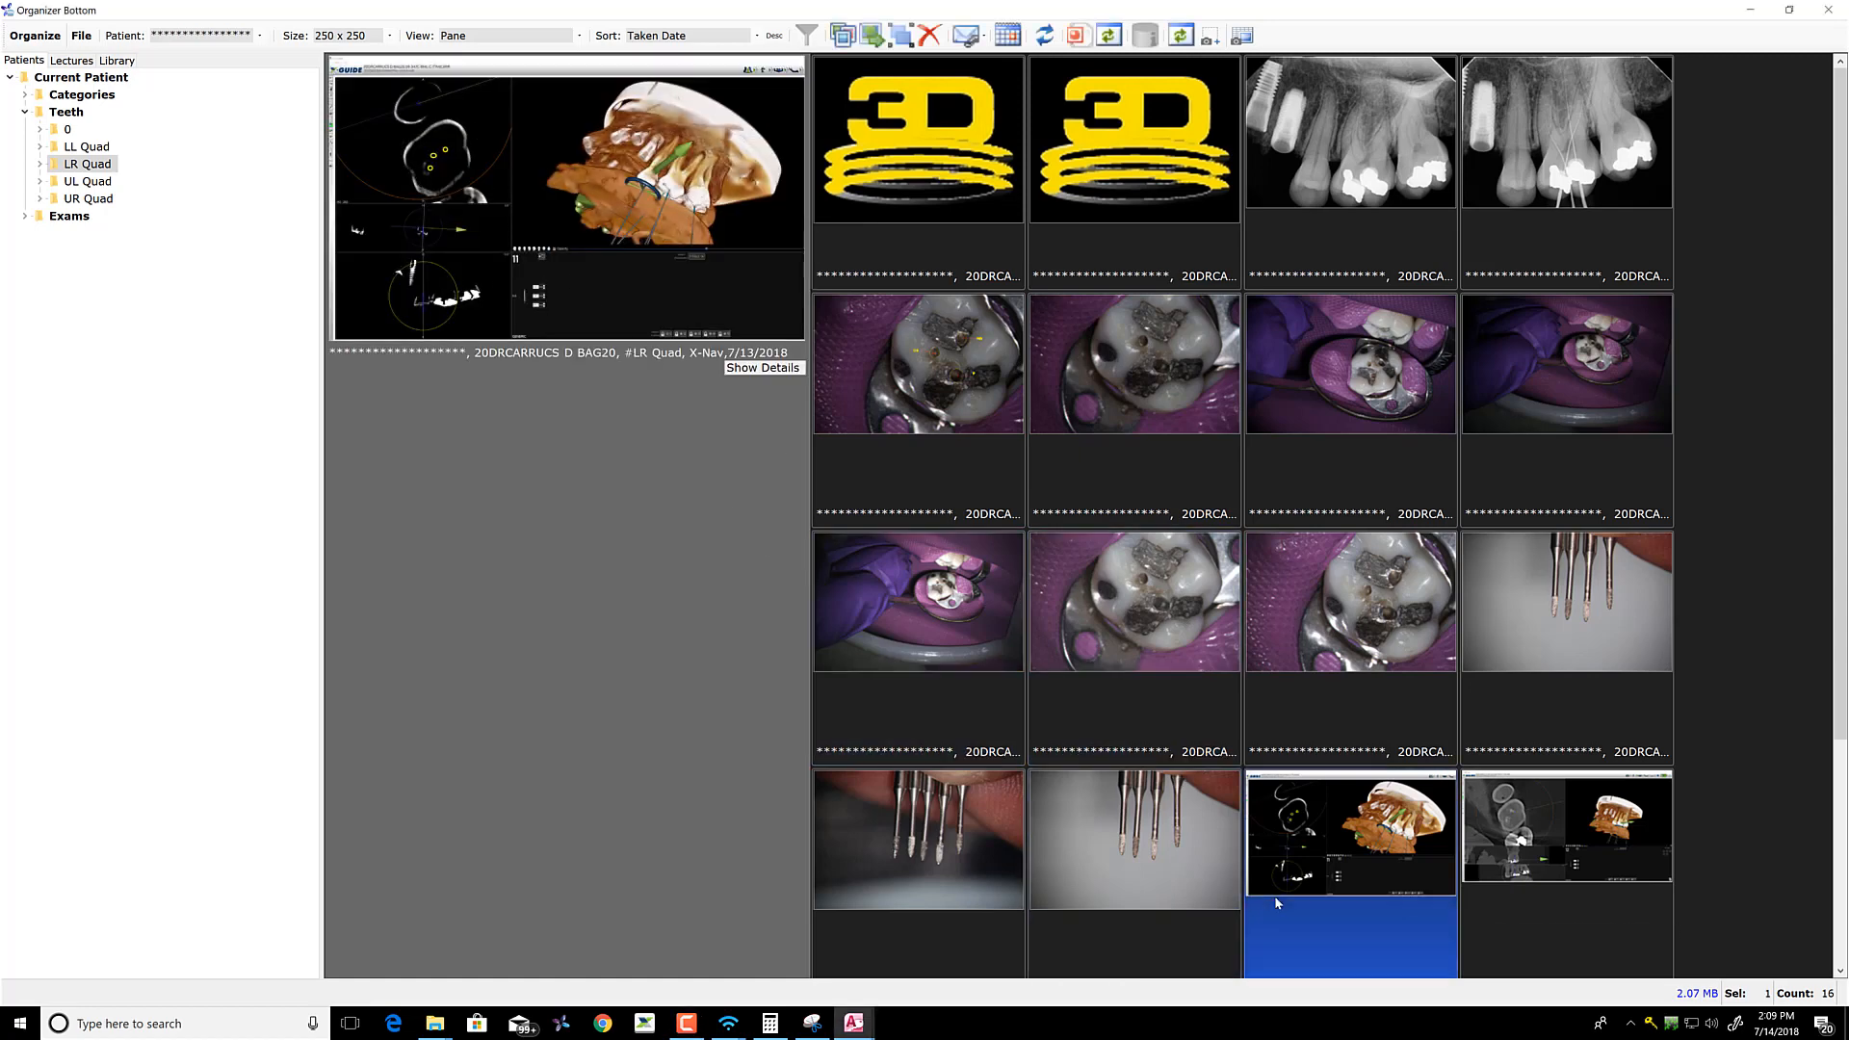
{"action": "left_click", "coordinate": [1551, 807]}
{"action": "double_click", "coordinate": [1551, 807]}
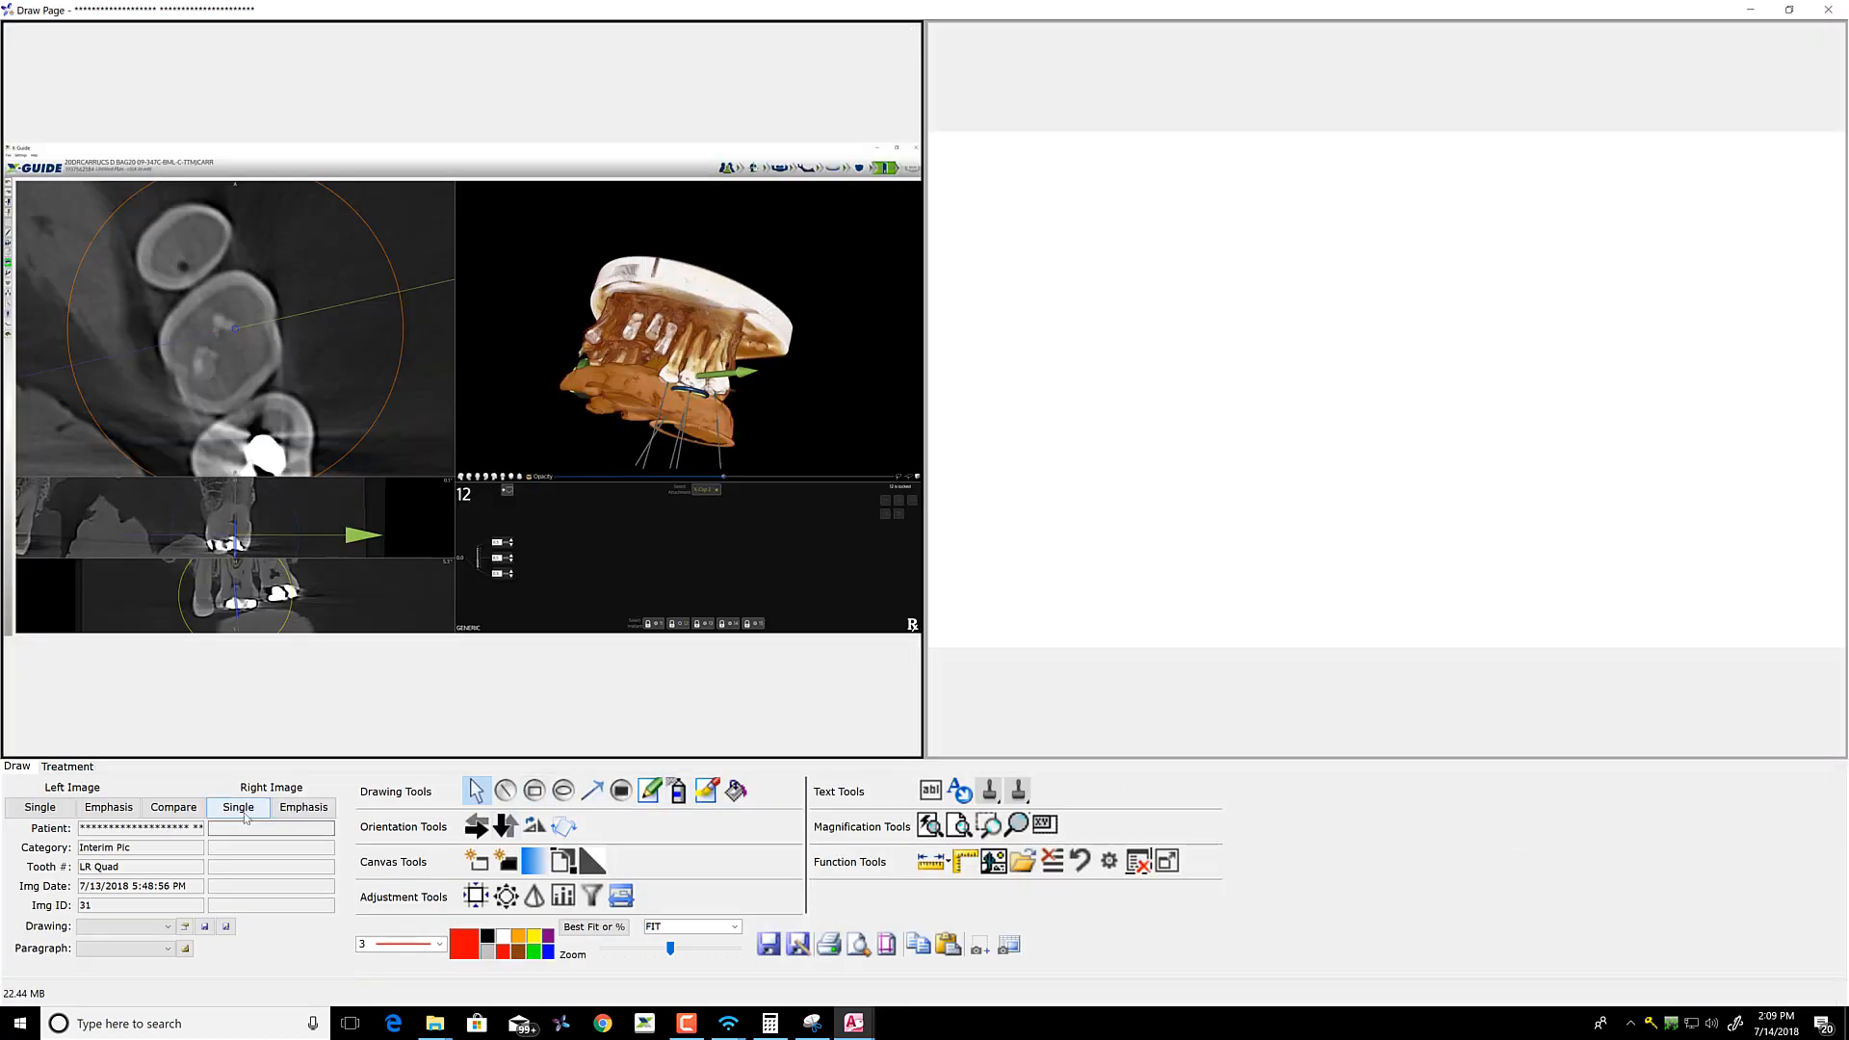
{"action": "left_click", "coordinate": [44, 807]}
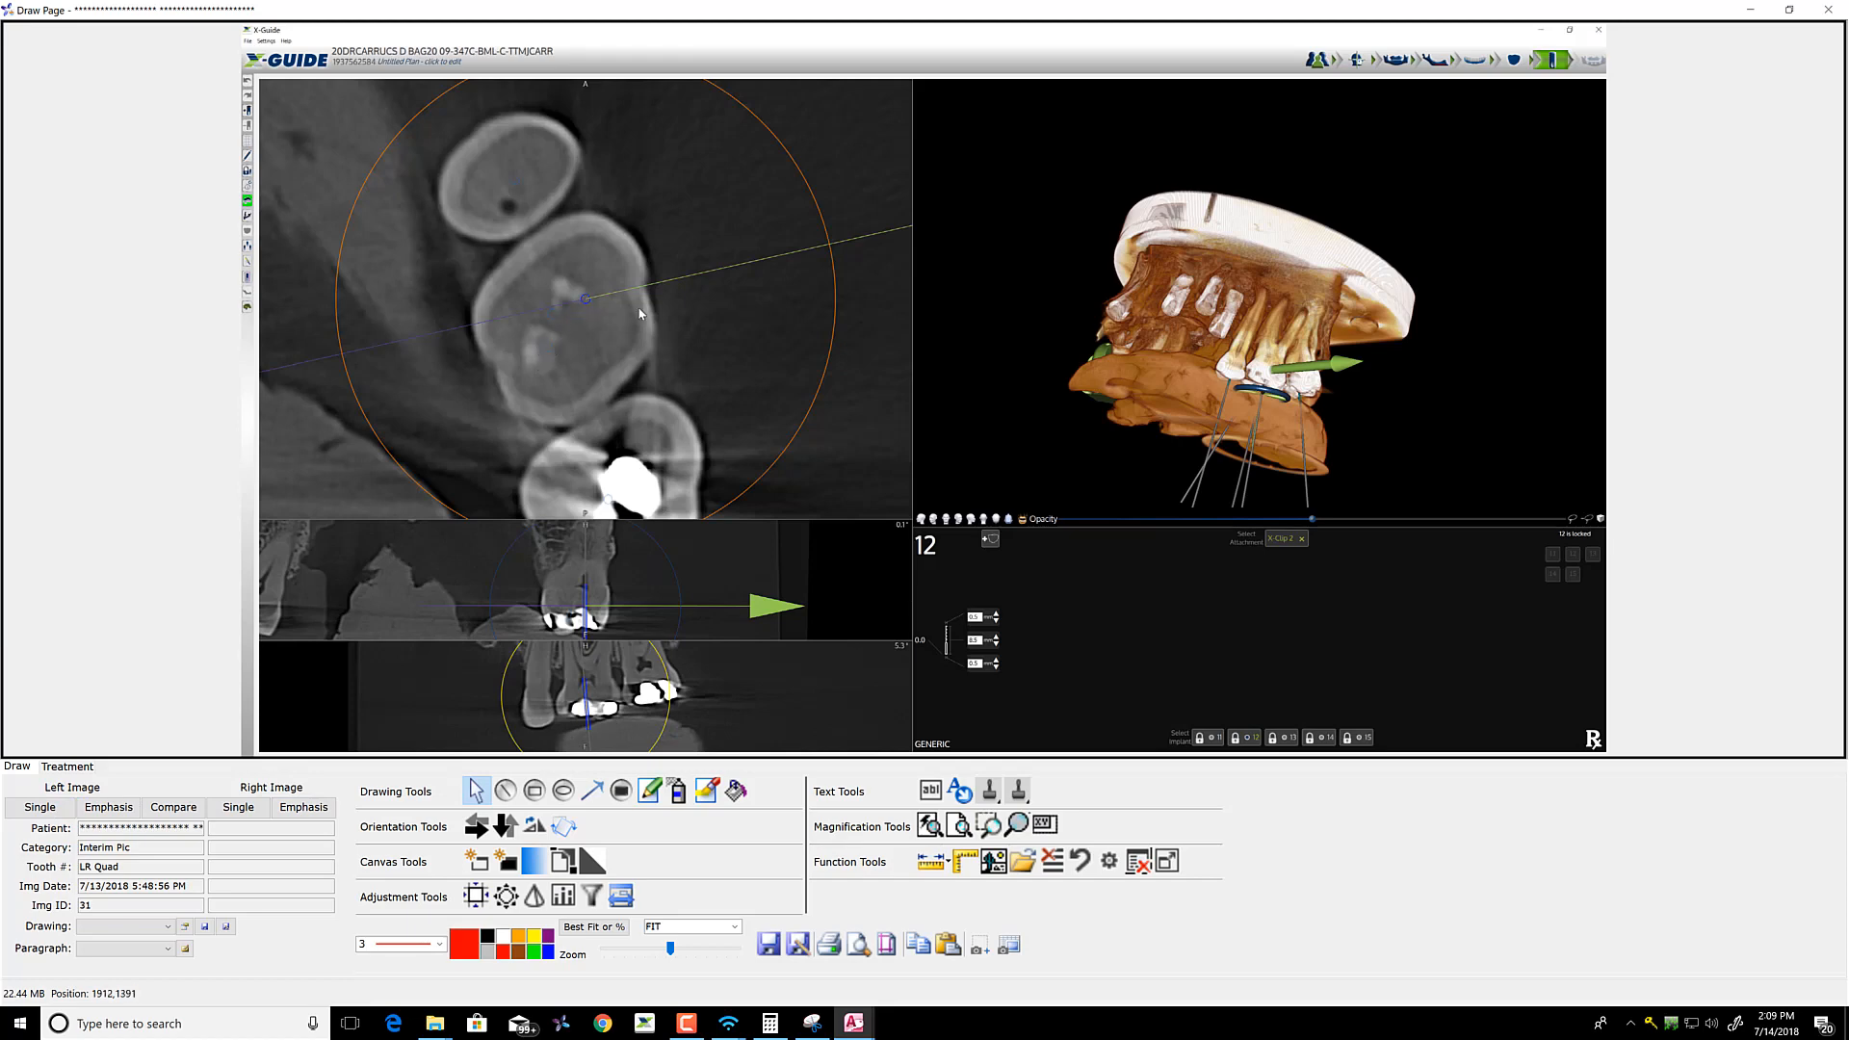
{"action": "left_click", "coordinate": [957, 827]}
{"action": "scroll", "coordinate": [663, 364], "scroll_direction": "up", "scroll_amount": 1}
{"action": "scroll", "coordinate": [680, 202], "scroll_direction": "up", "scroll_amount": 4}
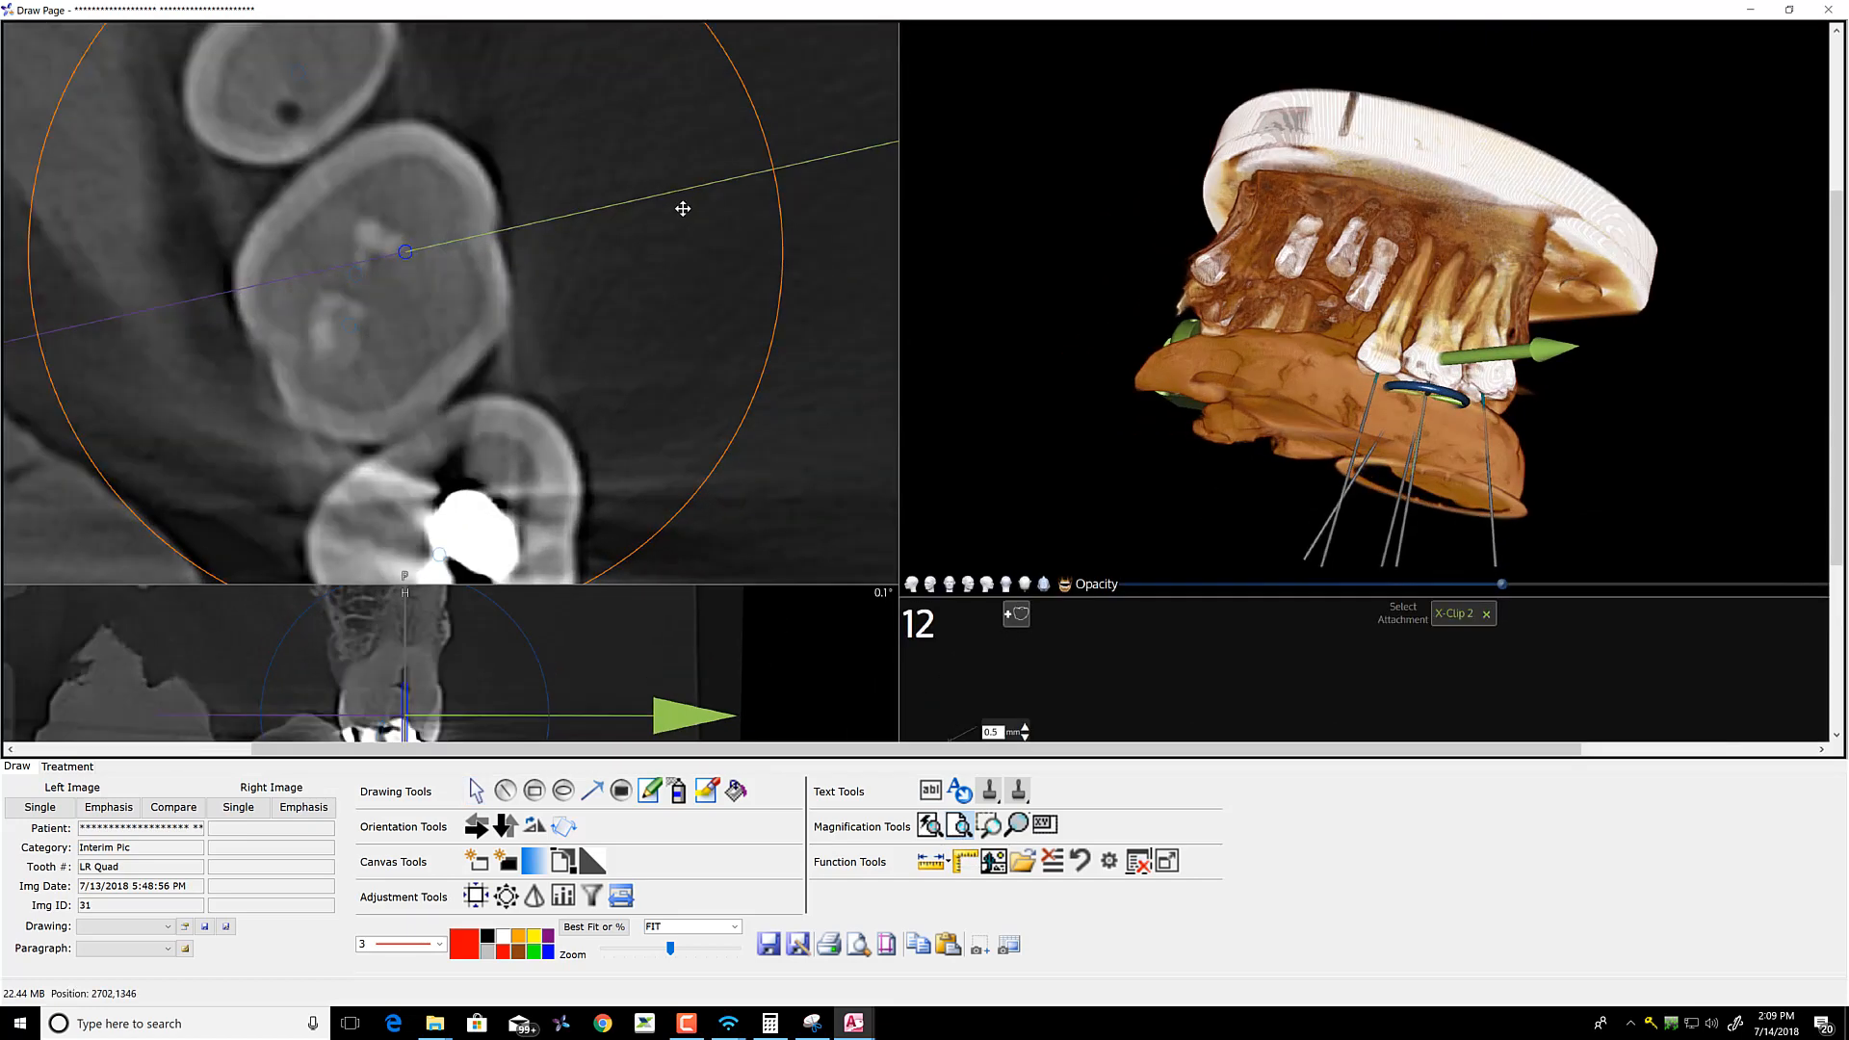
{"action": "left_click_drag", "start_coordinate": [431, 269], "coordinate": [972, 315]}
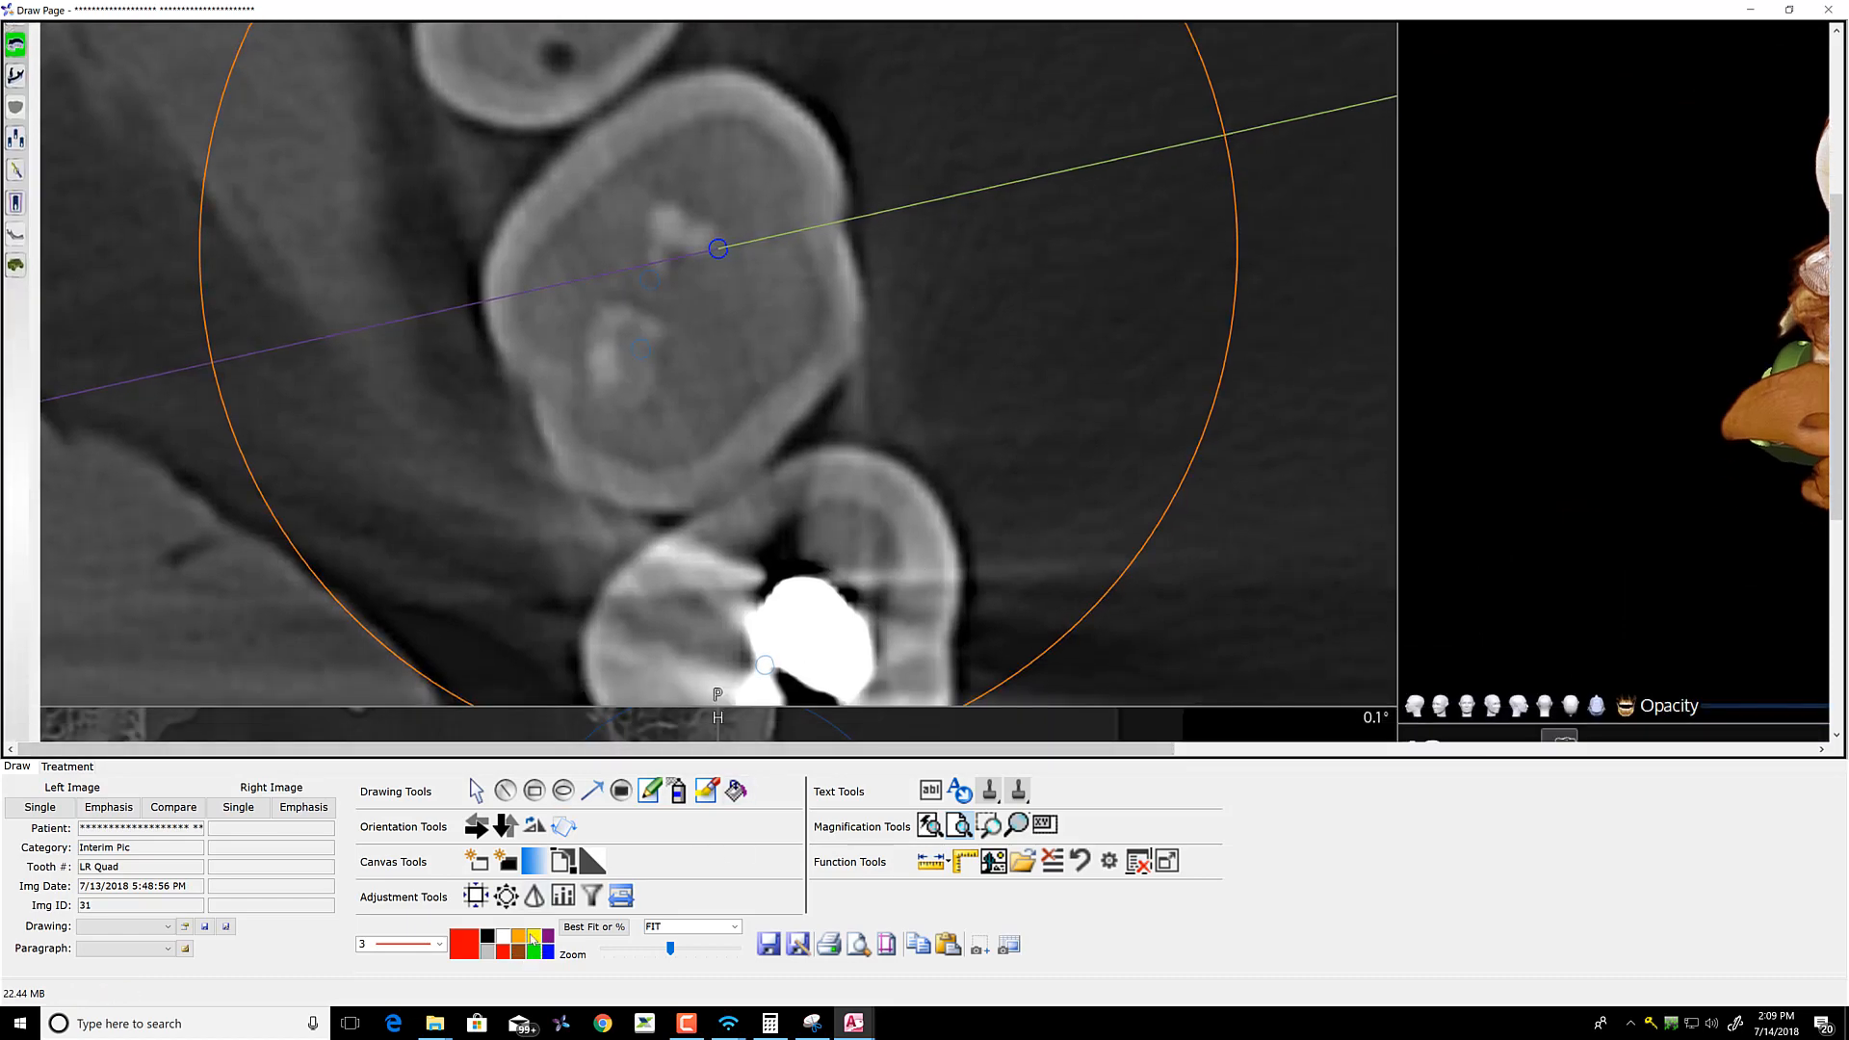
Circle the three small canal markers inside the grey molar cross-section with yellow ellipses of line width 6
{"action": "left_click", "coordinate": [533, 938]}
{"action": "left_click", "coordinate": [439, 944]}
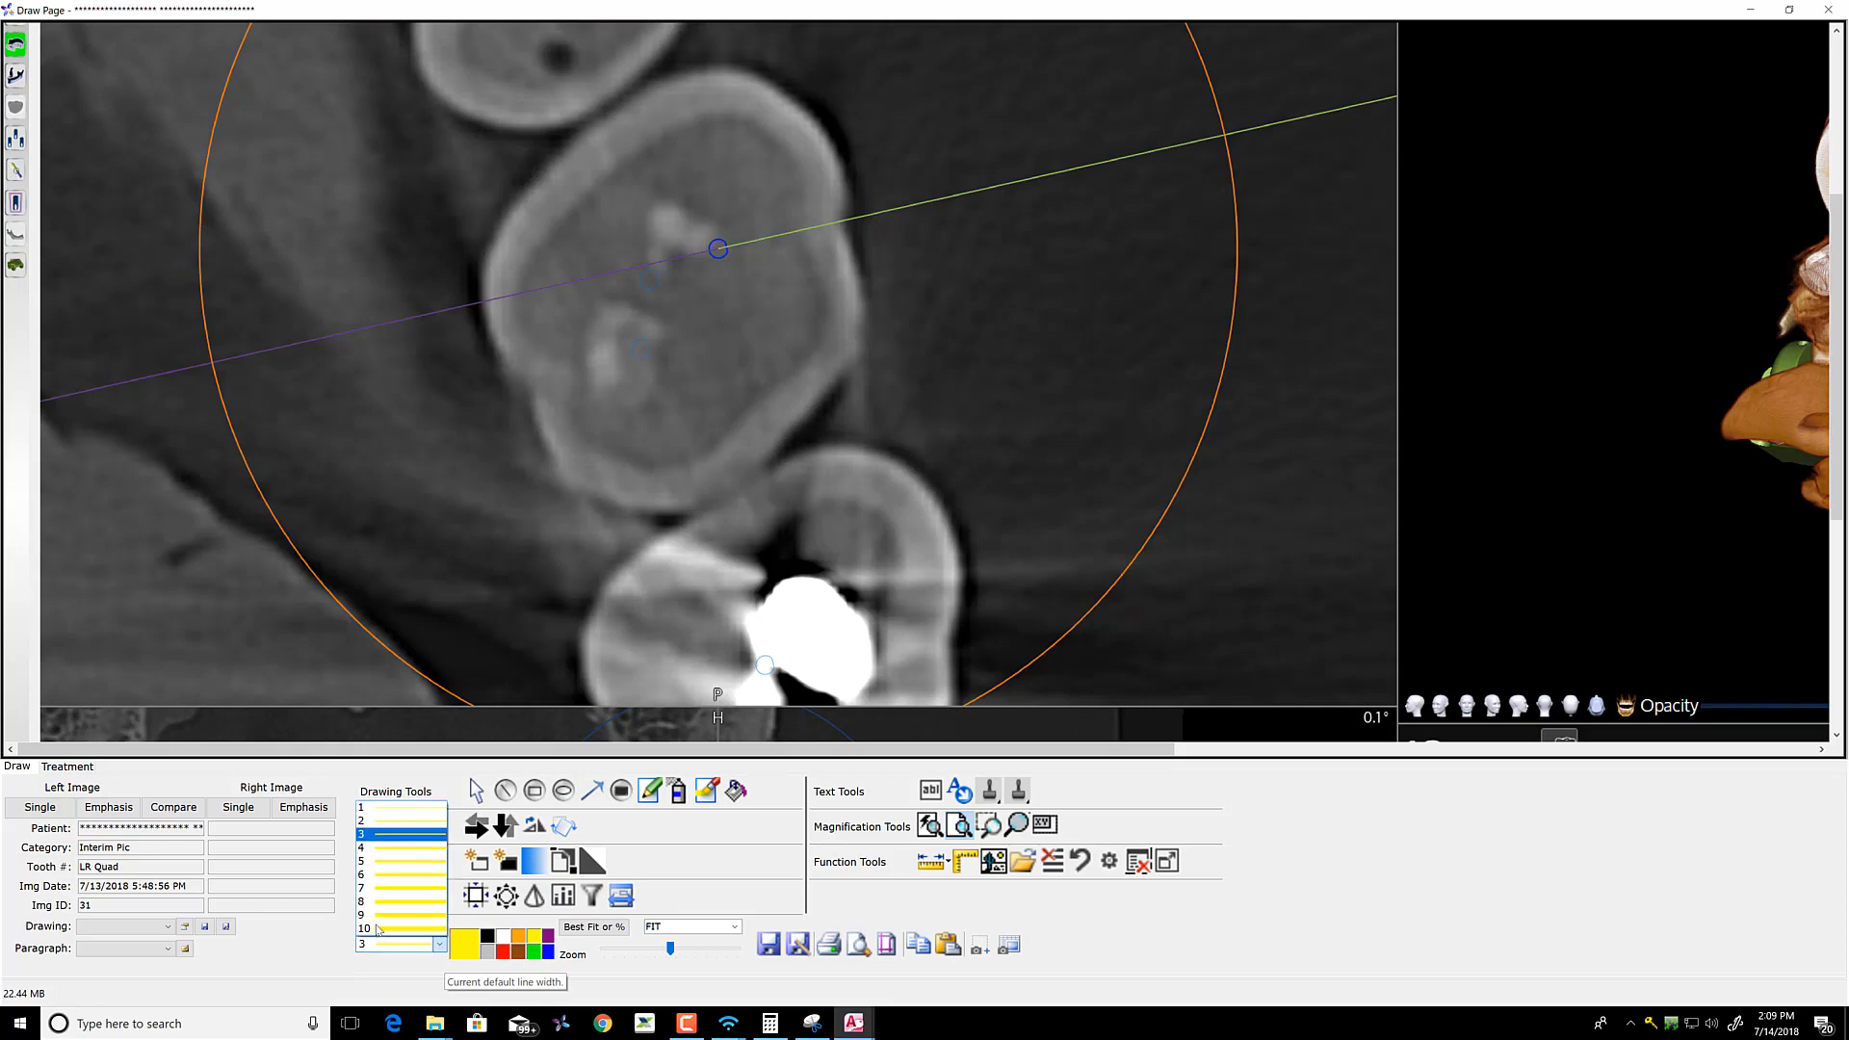
{"action": "left_click", "coordinate": [381, 874]}
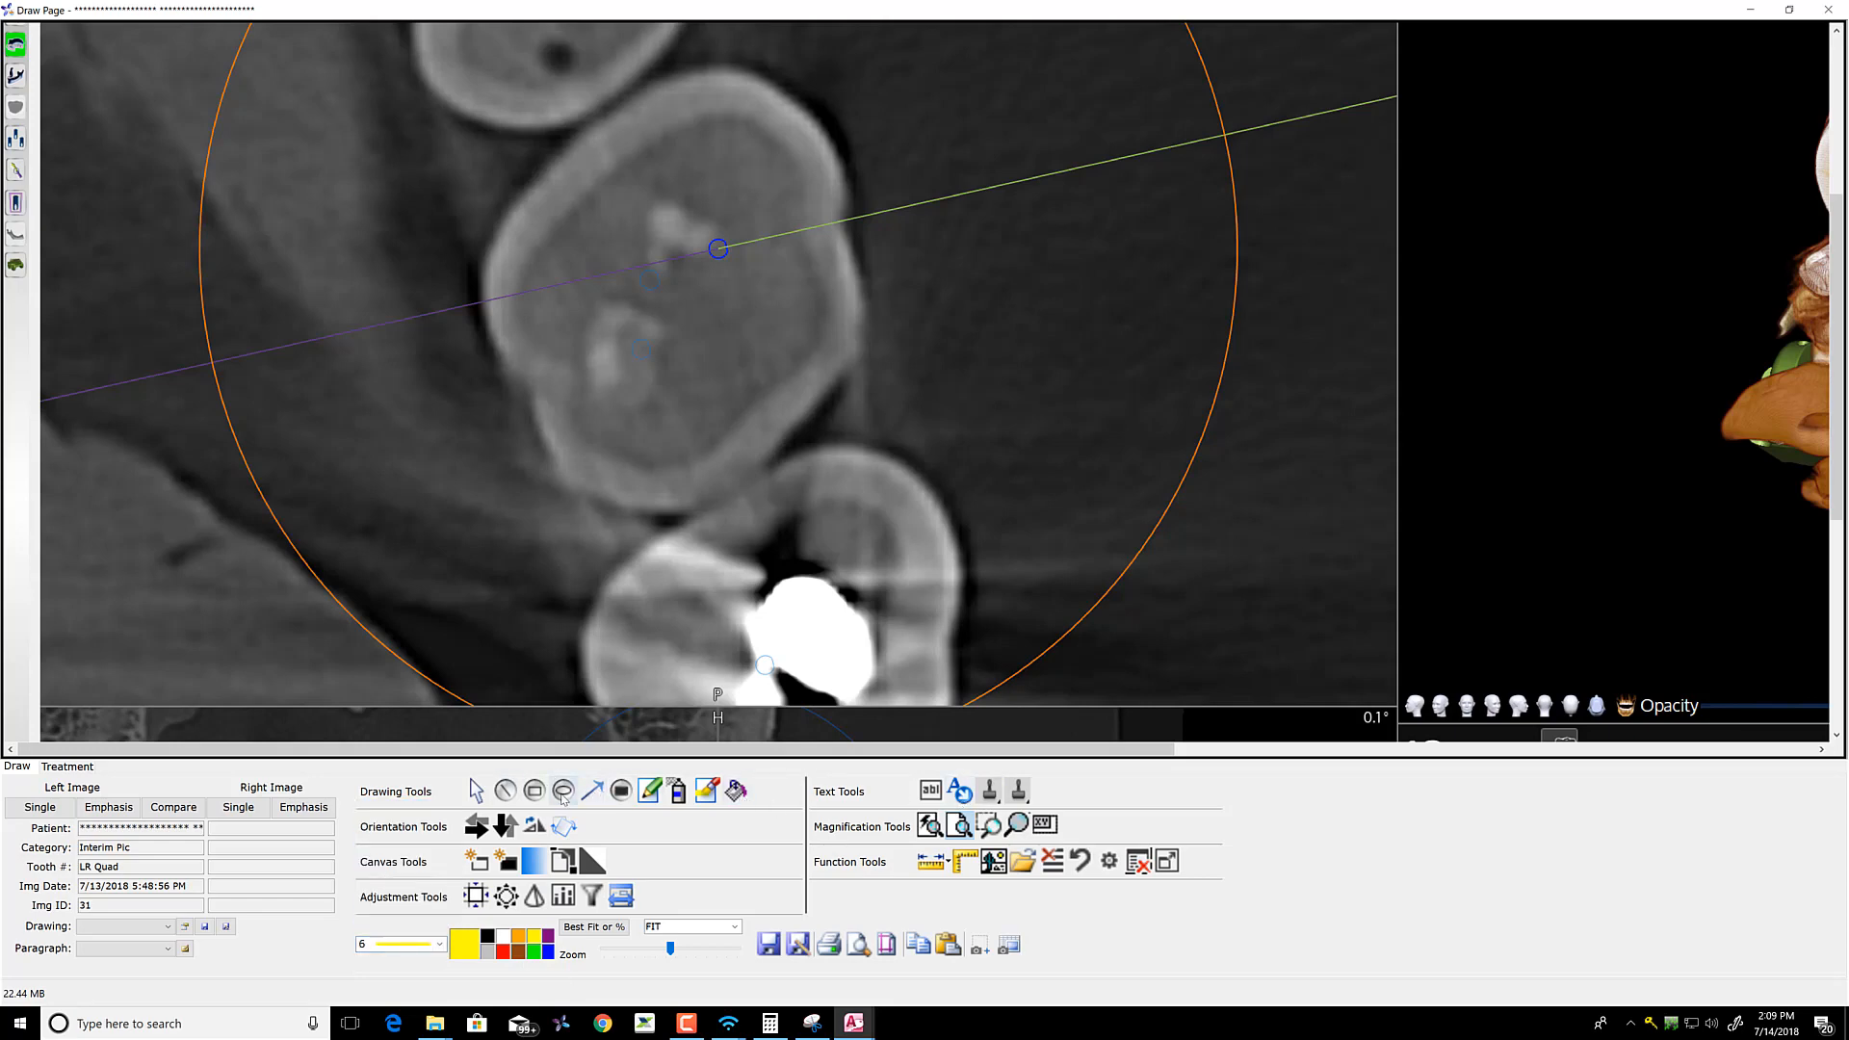
{"action": "left_click", "coordinate": [563, 794]}
{"action": "mouse_move", "coordinate": [703, 233]}
{"action": "left_mouse_down"}
{"action": "mouse_move", "coordinate": [733, 263]}
{"action": "mouse_move", "coordinate": [668, 298]}
{"action": "mouse_move", "coordinate": [656, 362]}
{"action": "left_mouse_up"}
Save the drawing, also as Interim Pic for tooth "2 - 6/10/2008" with copies in lecture "1966 - Tester" and library "1test folder", and close it
{"action": "left_click", "coordinate": [769, 943]}
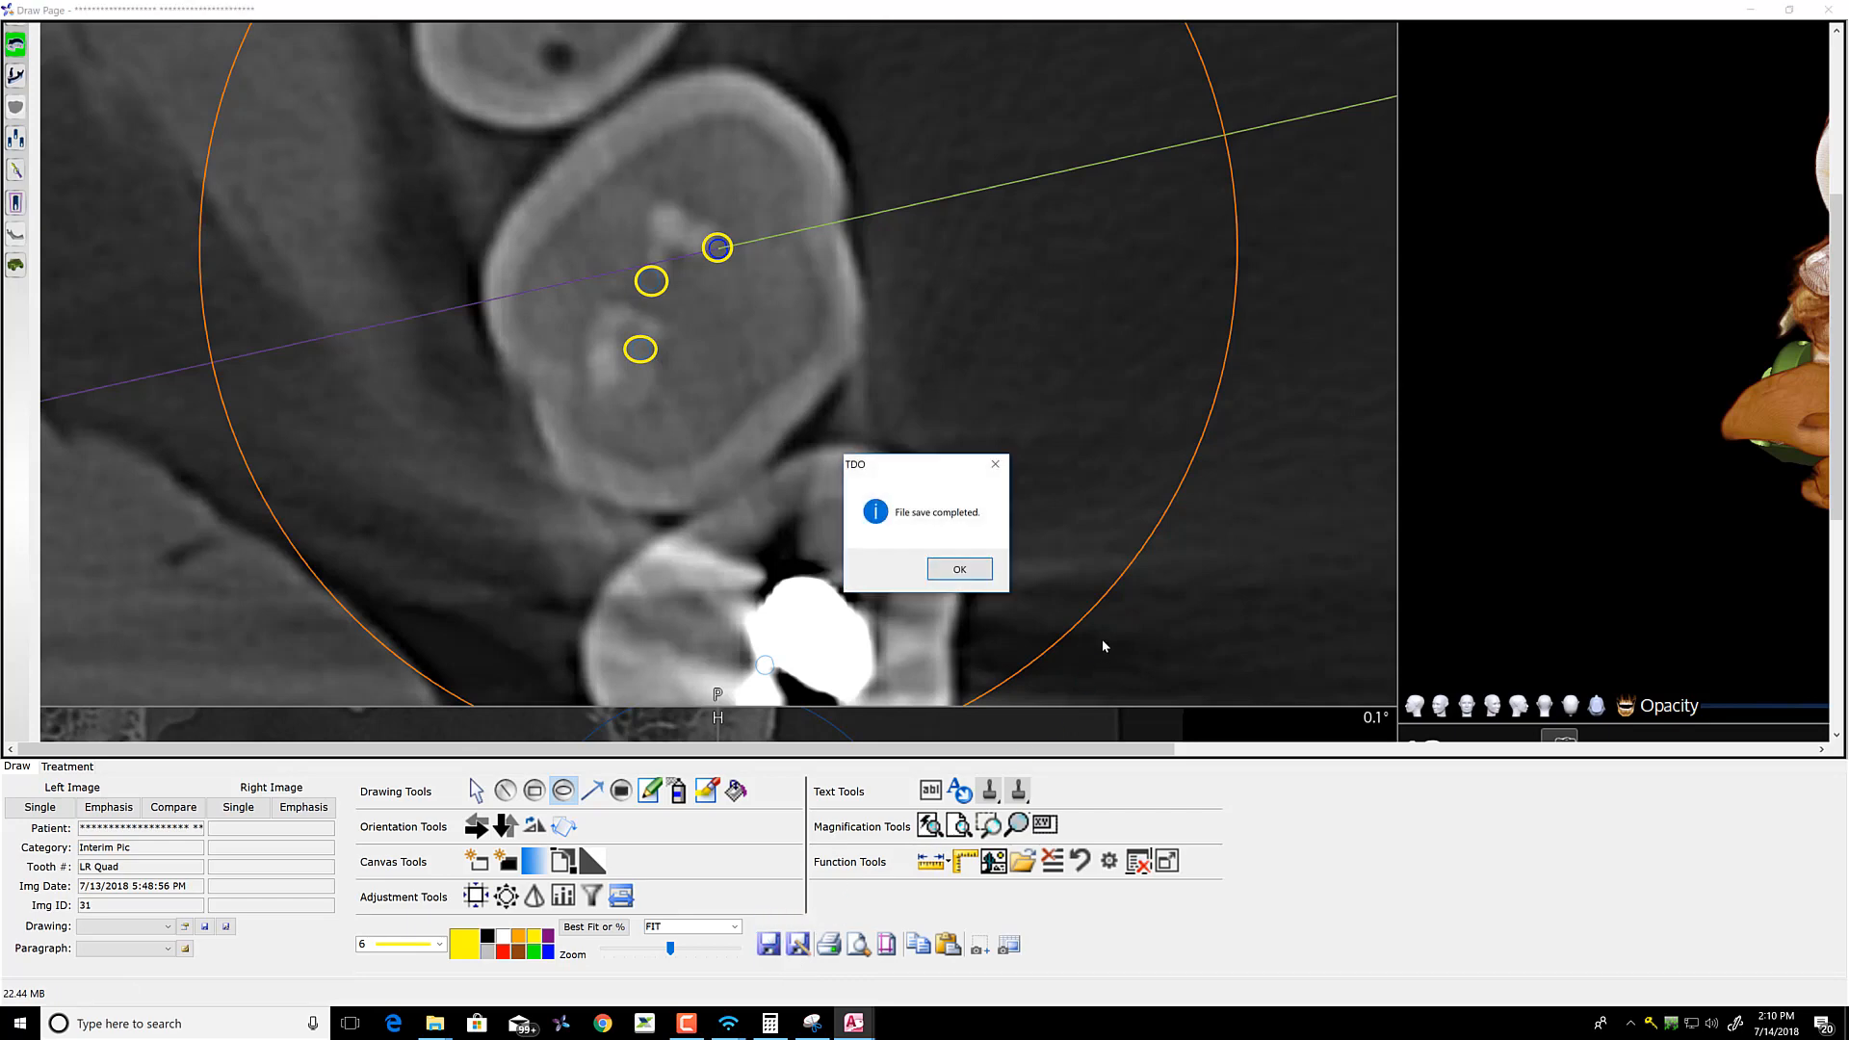
{"action": "key", "text": "Return"}
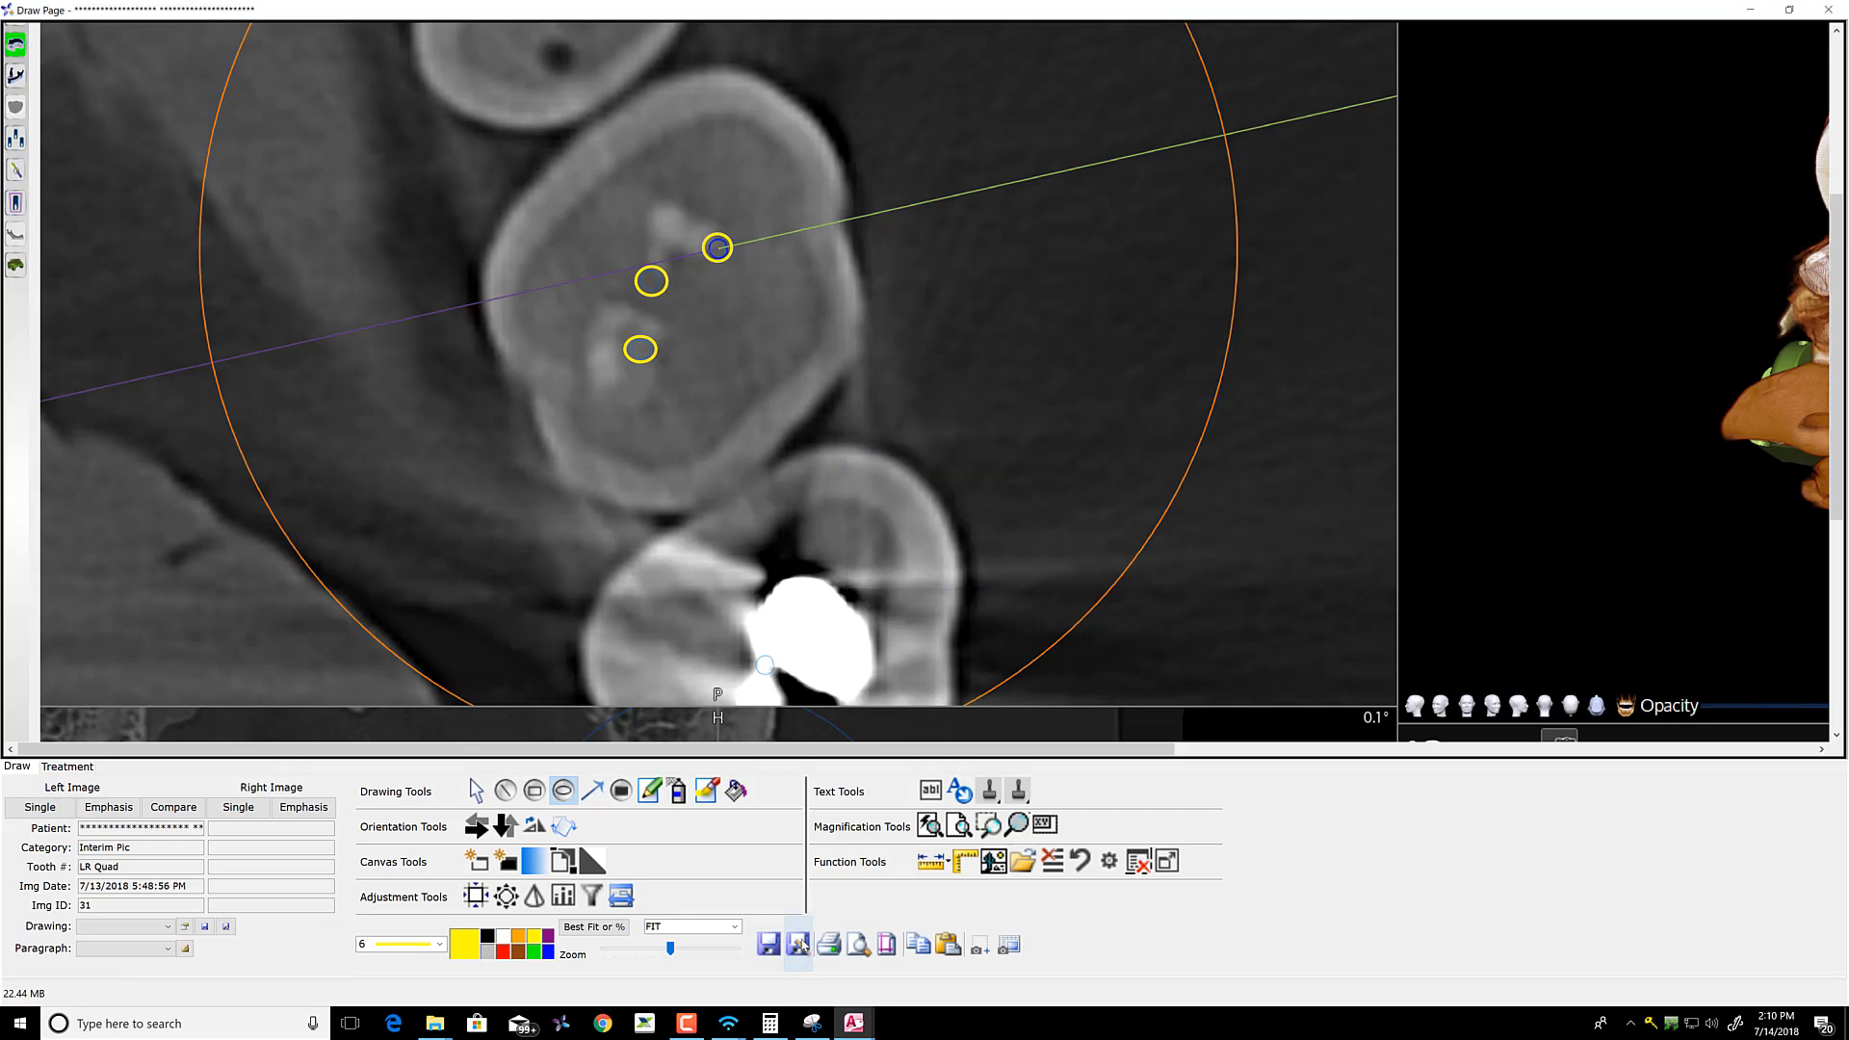
{"action": "left_click", "coordinate": [798, 943]}
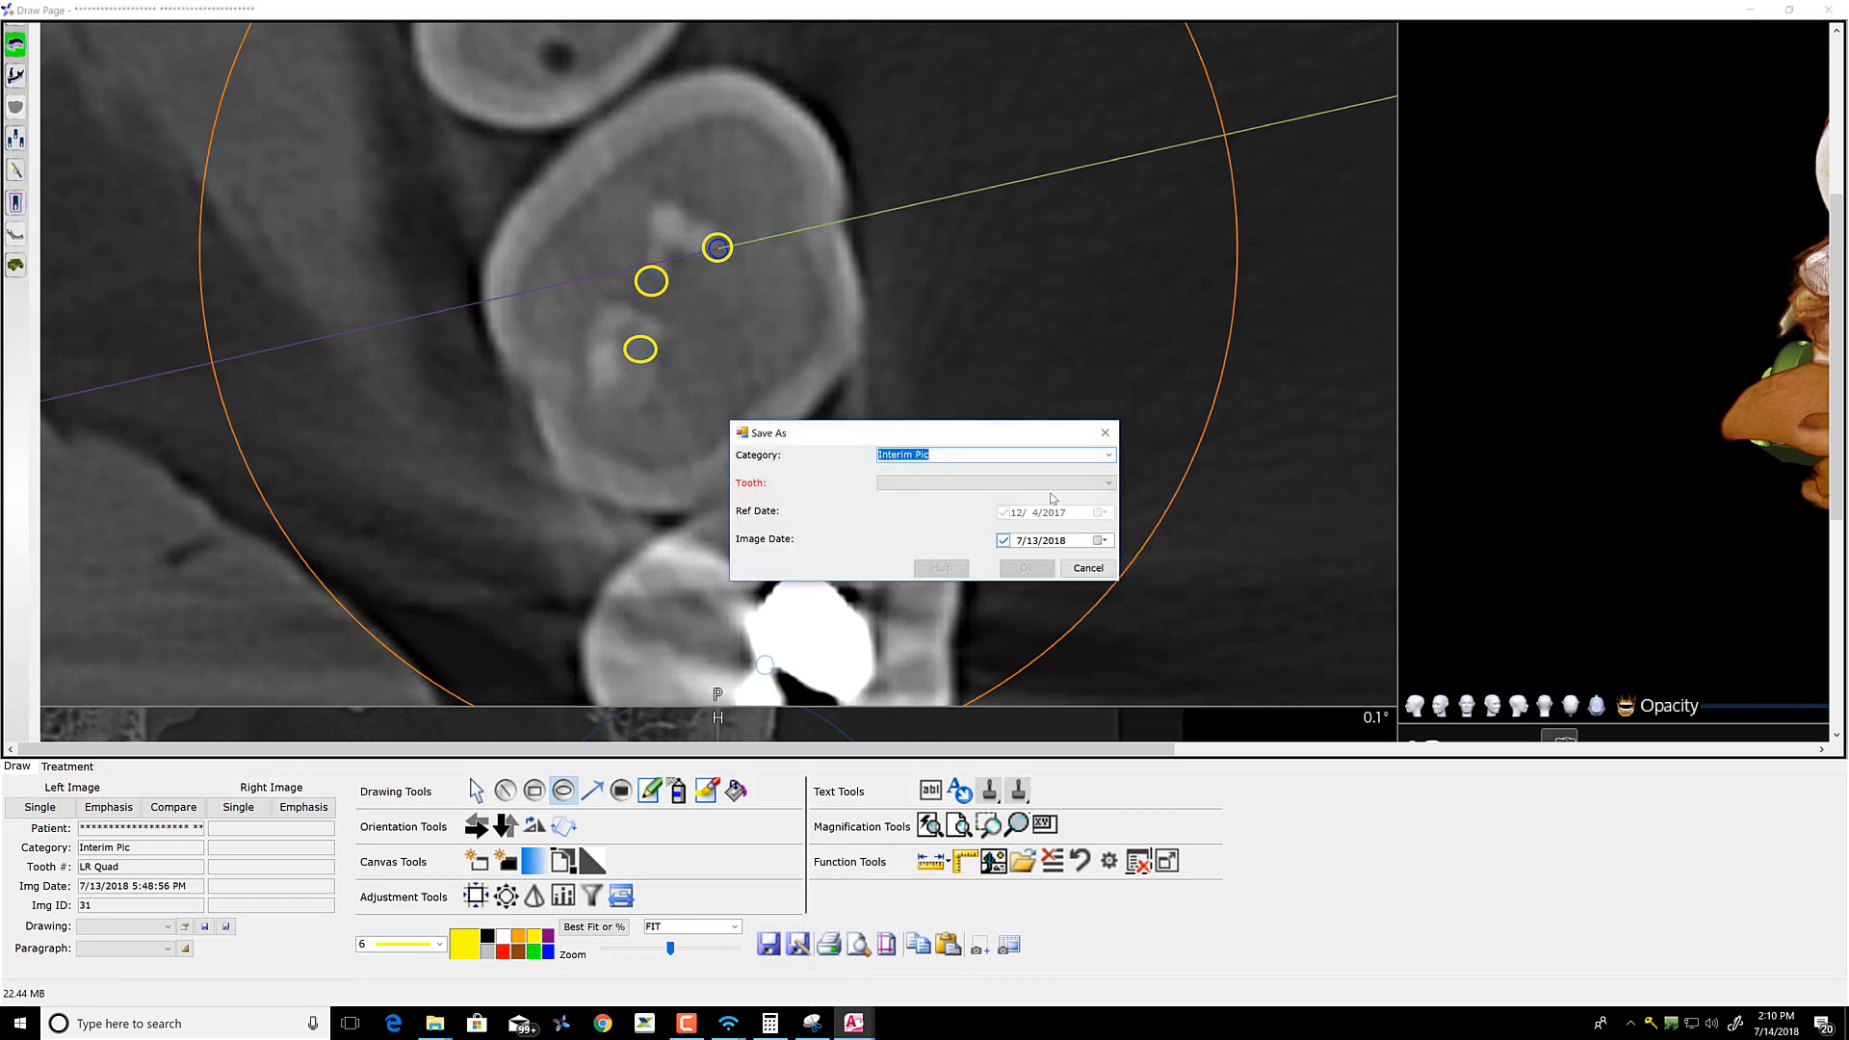
{"action": "left_click", "coordinate": [1052, 483]}
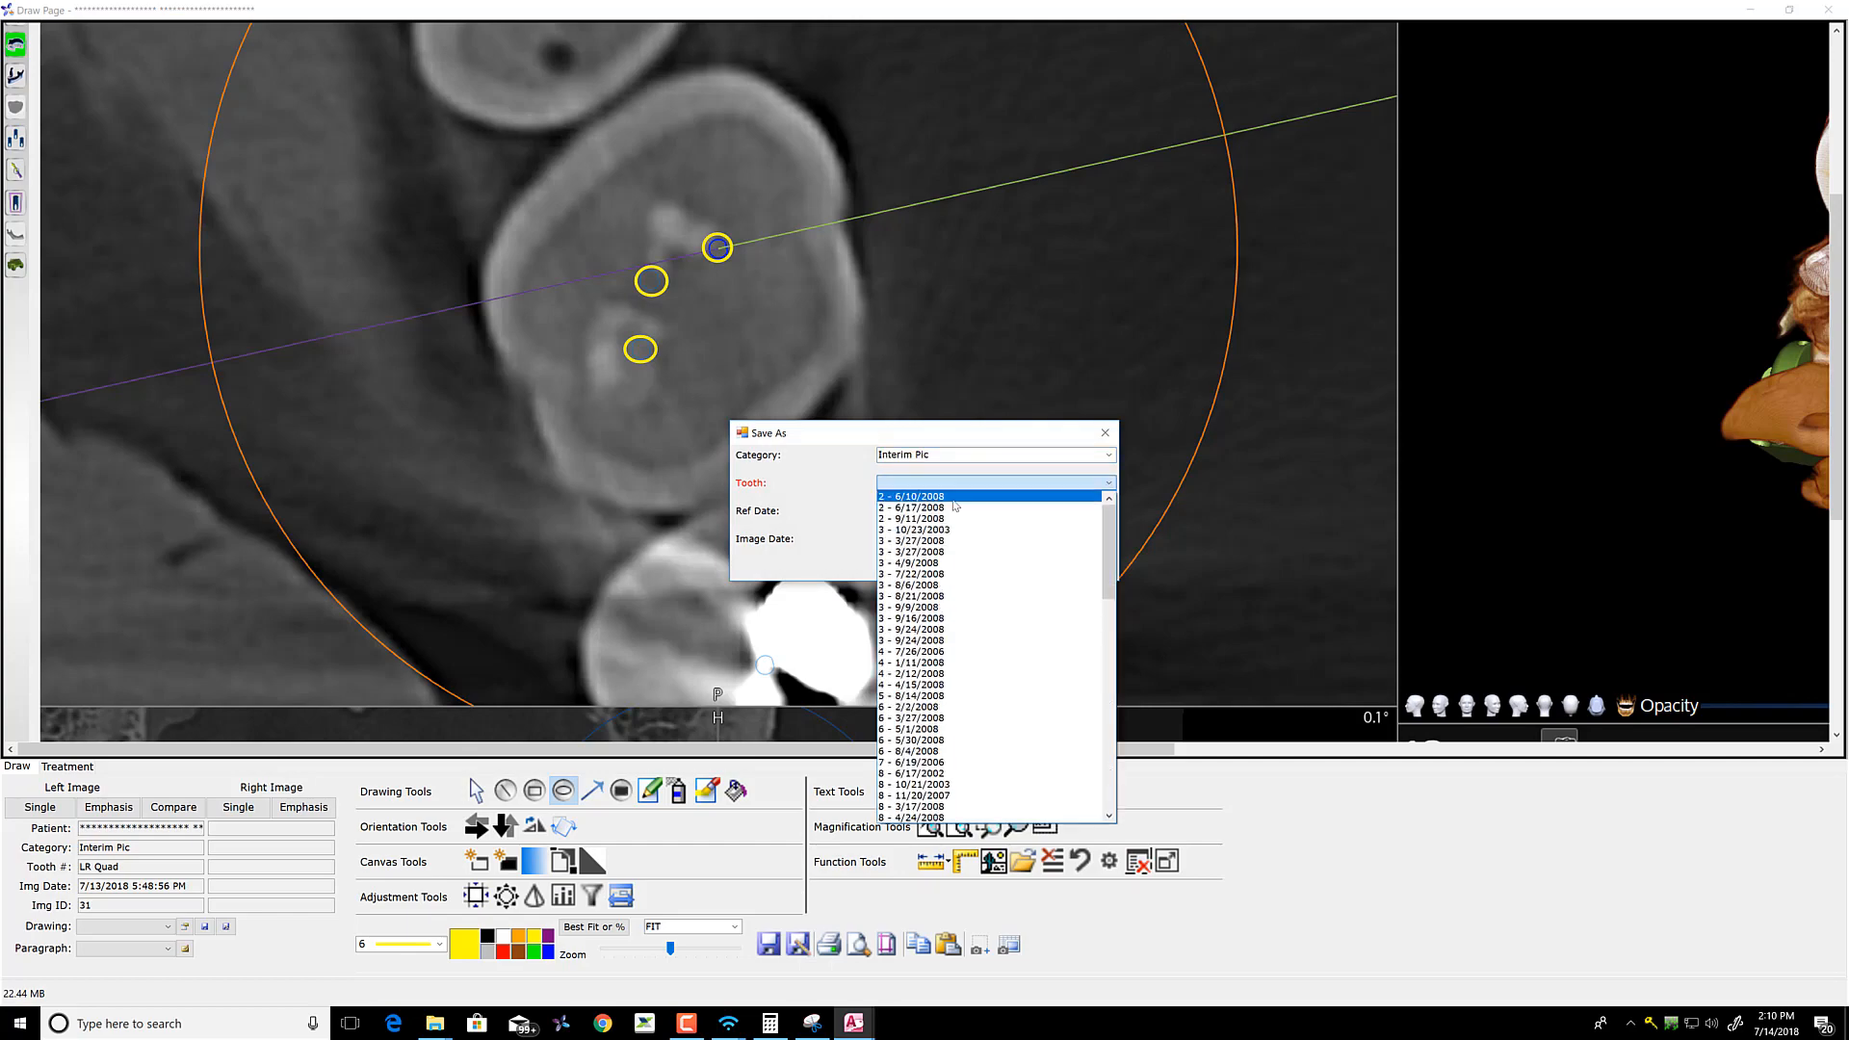
{"action": "left_click", "coordinate": [952, 499]}
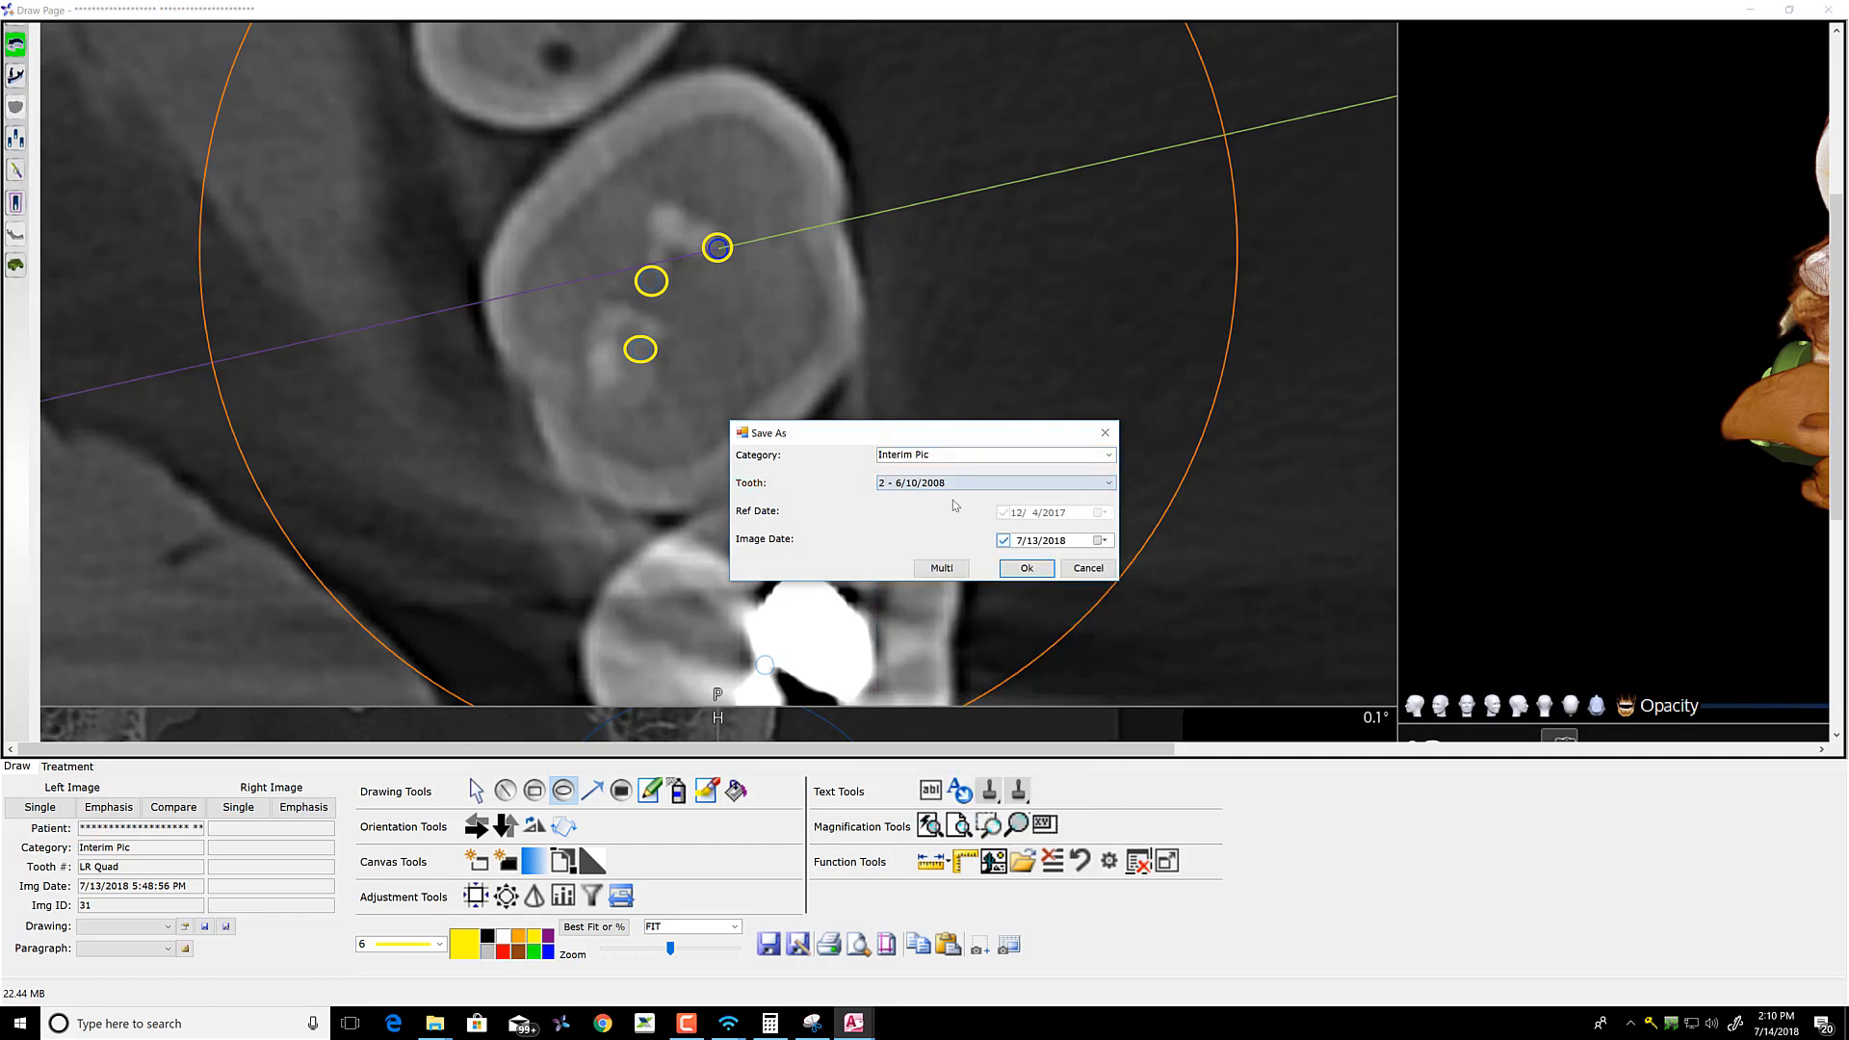
{"action": "left_click", "coordinate": [943, 568]}
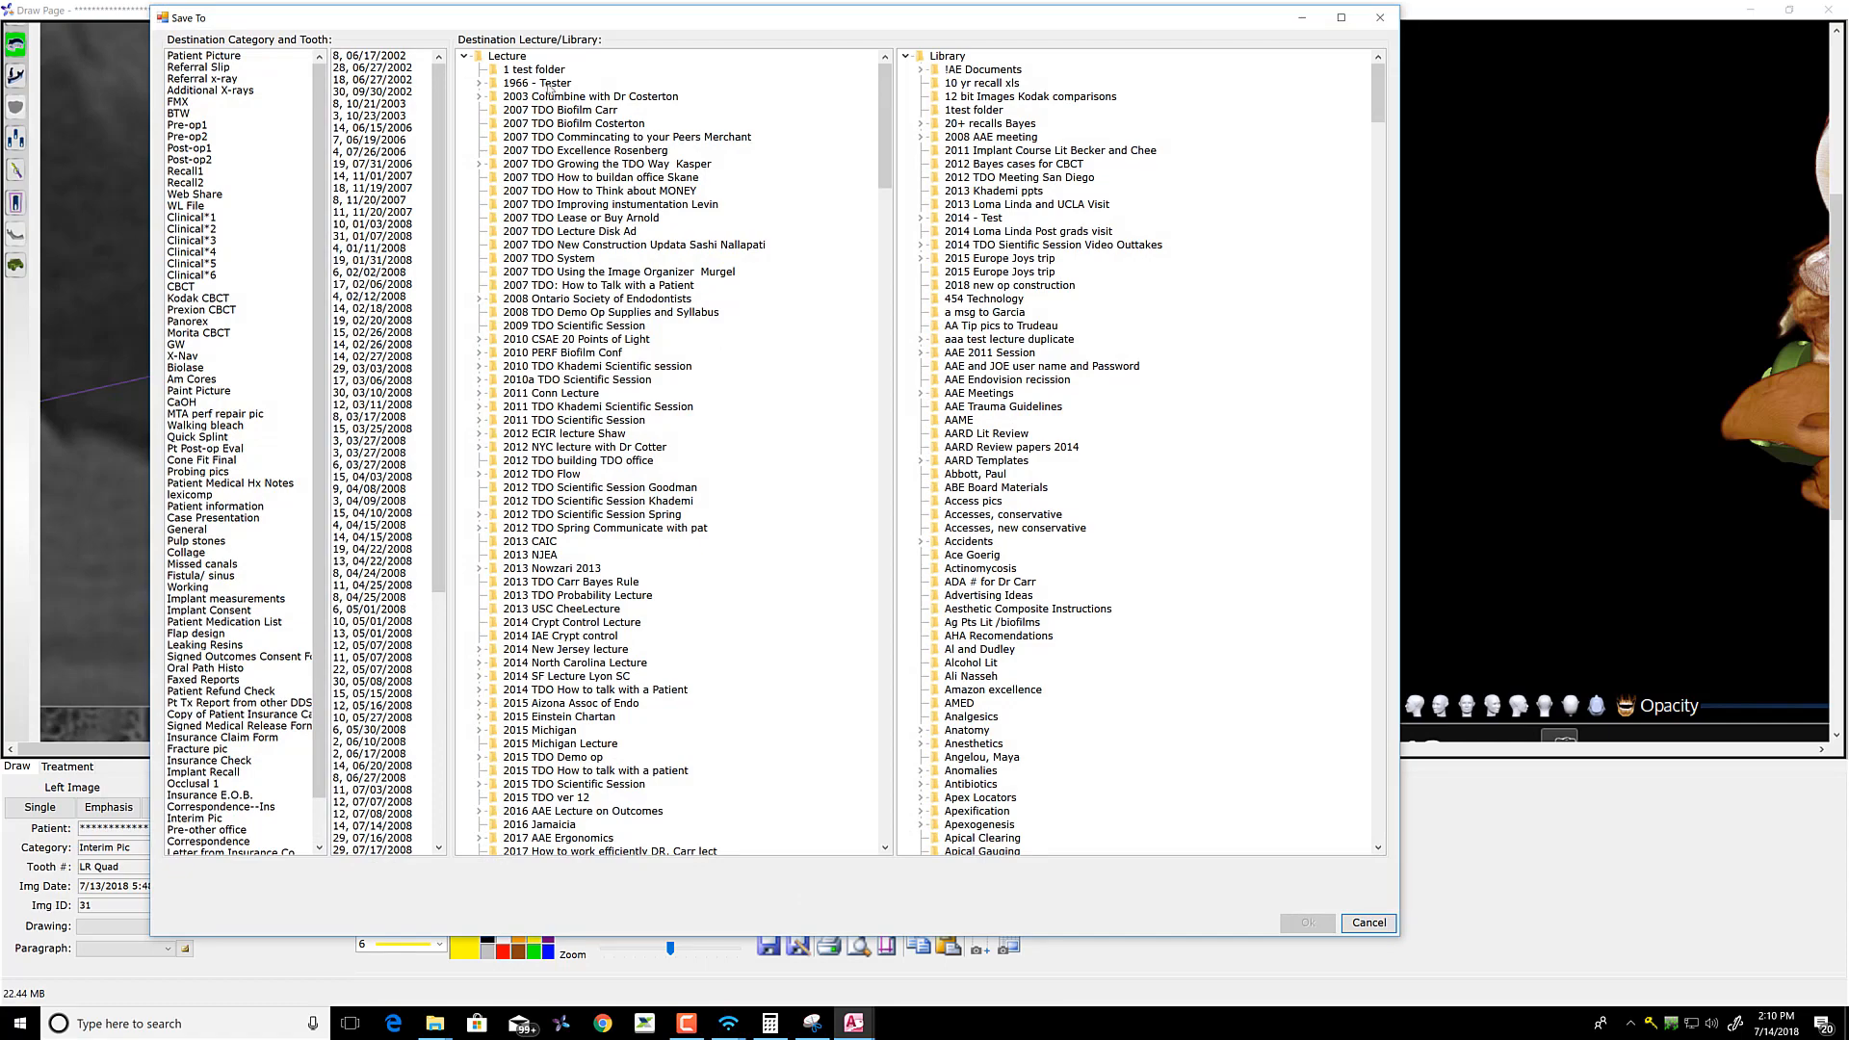
{"action": "left_click", "coordinate": [551, 84]}
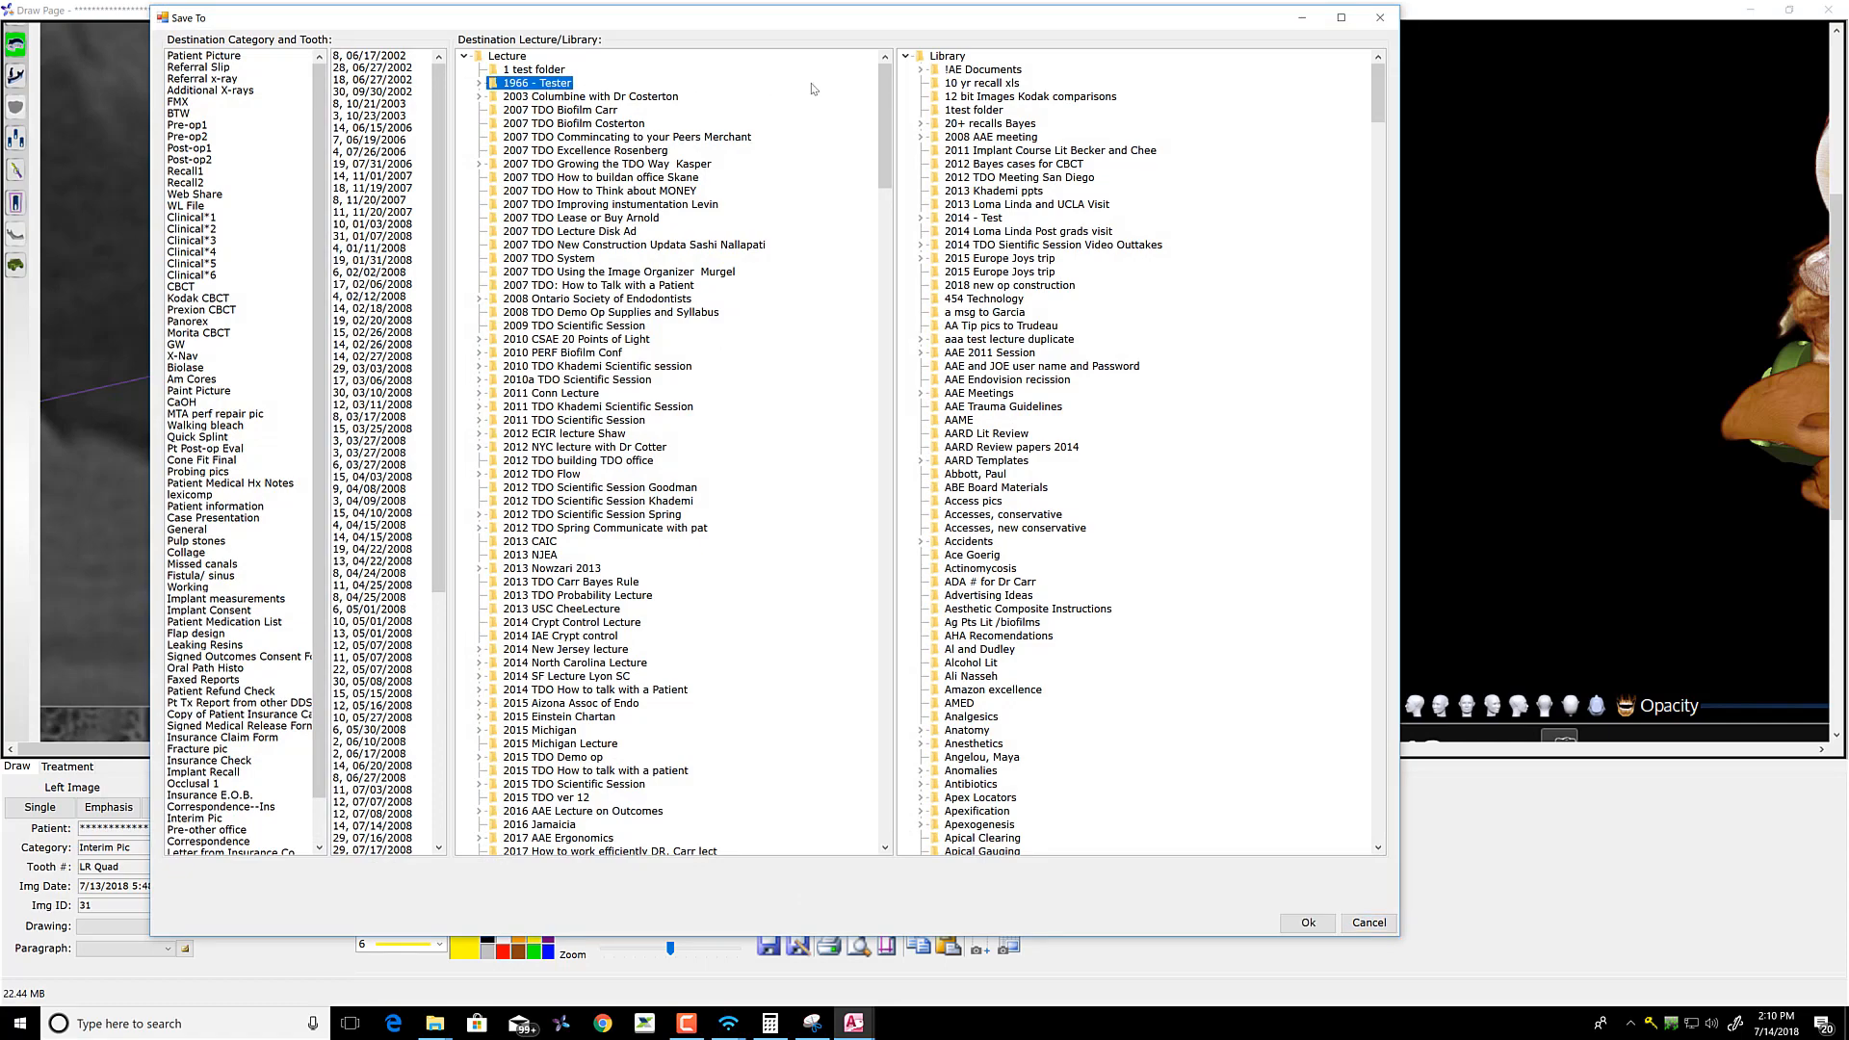
{"action": "left_click", "coordinate": [988, 112]}
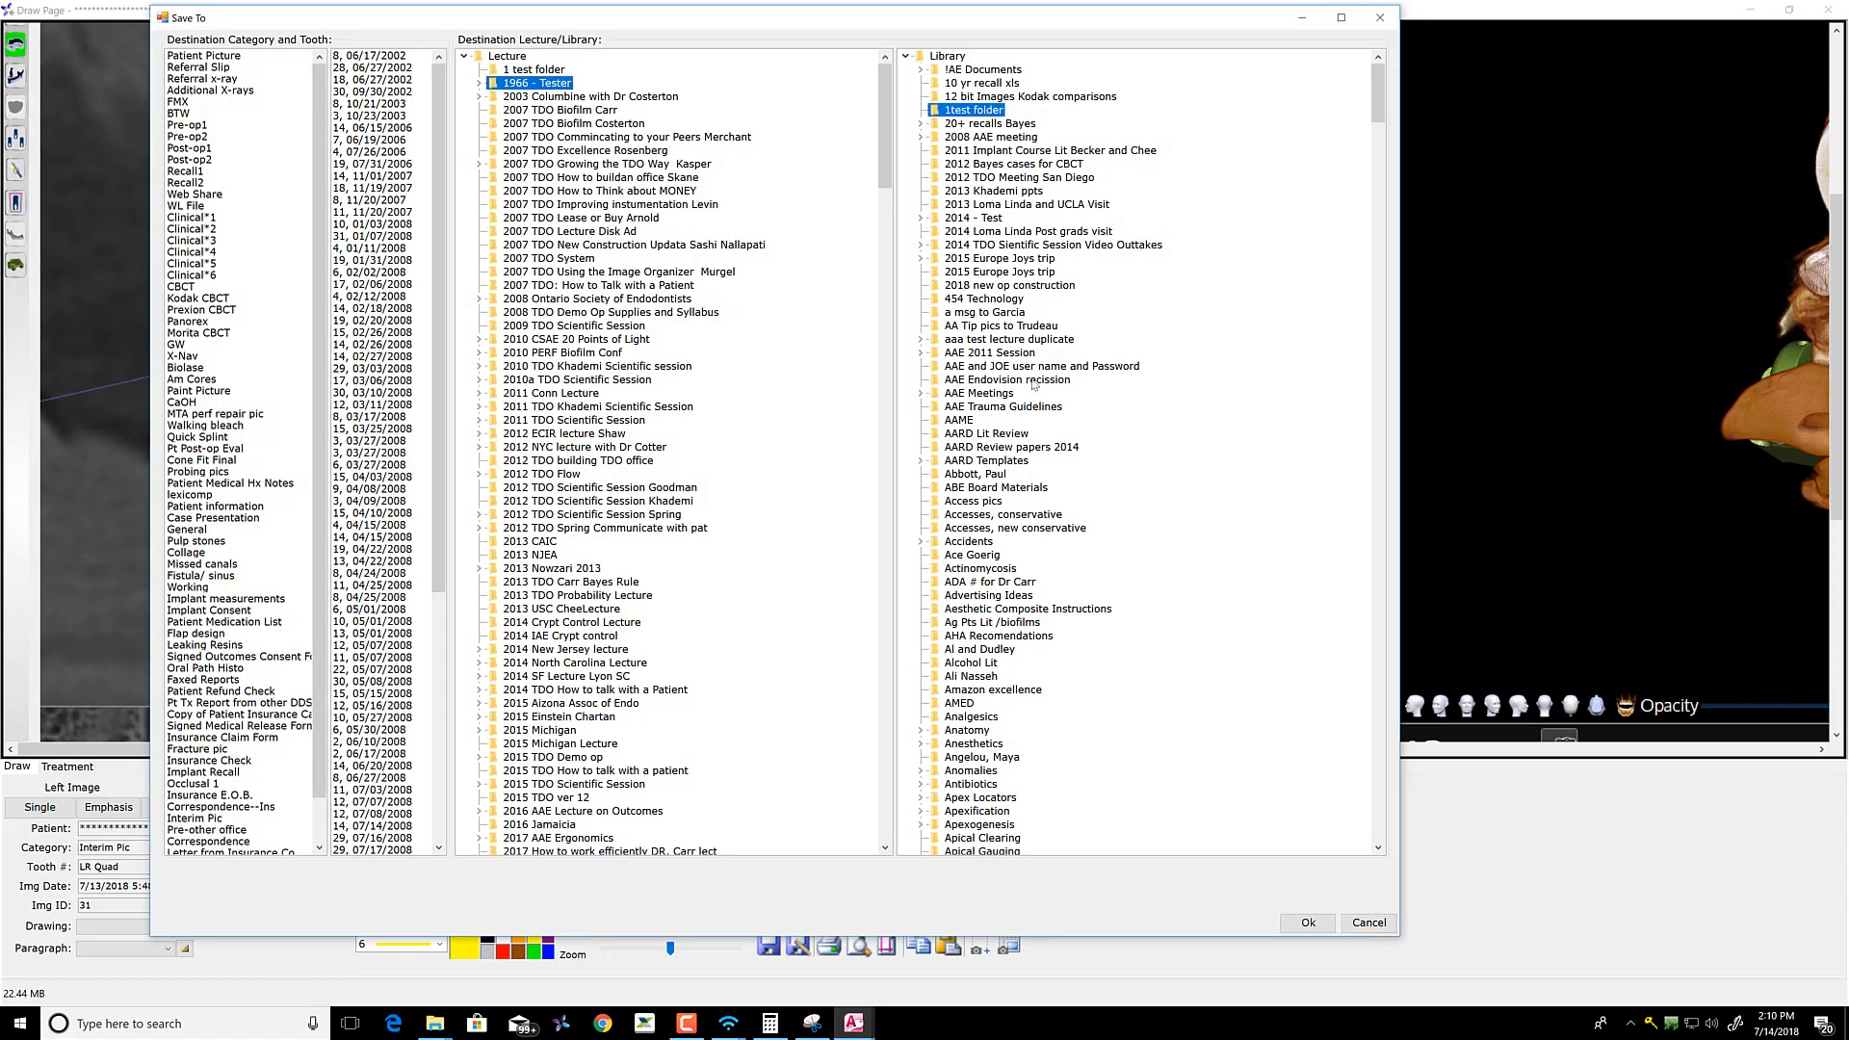
{"action": "left_click", "coordinate": [1306, 923]}
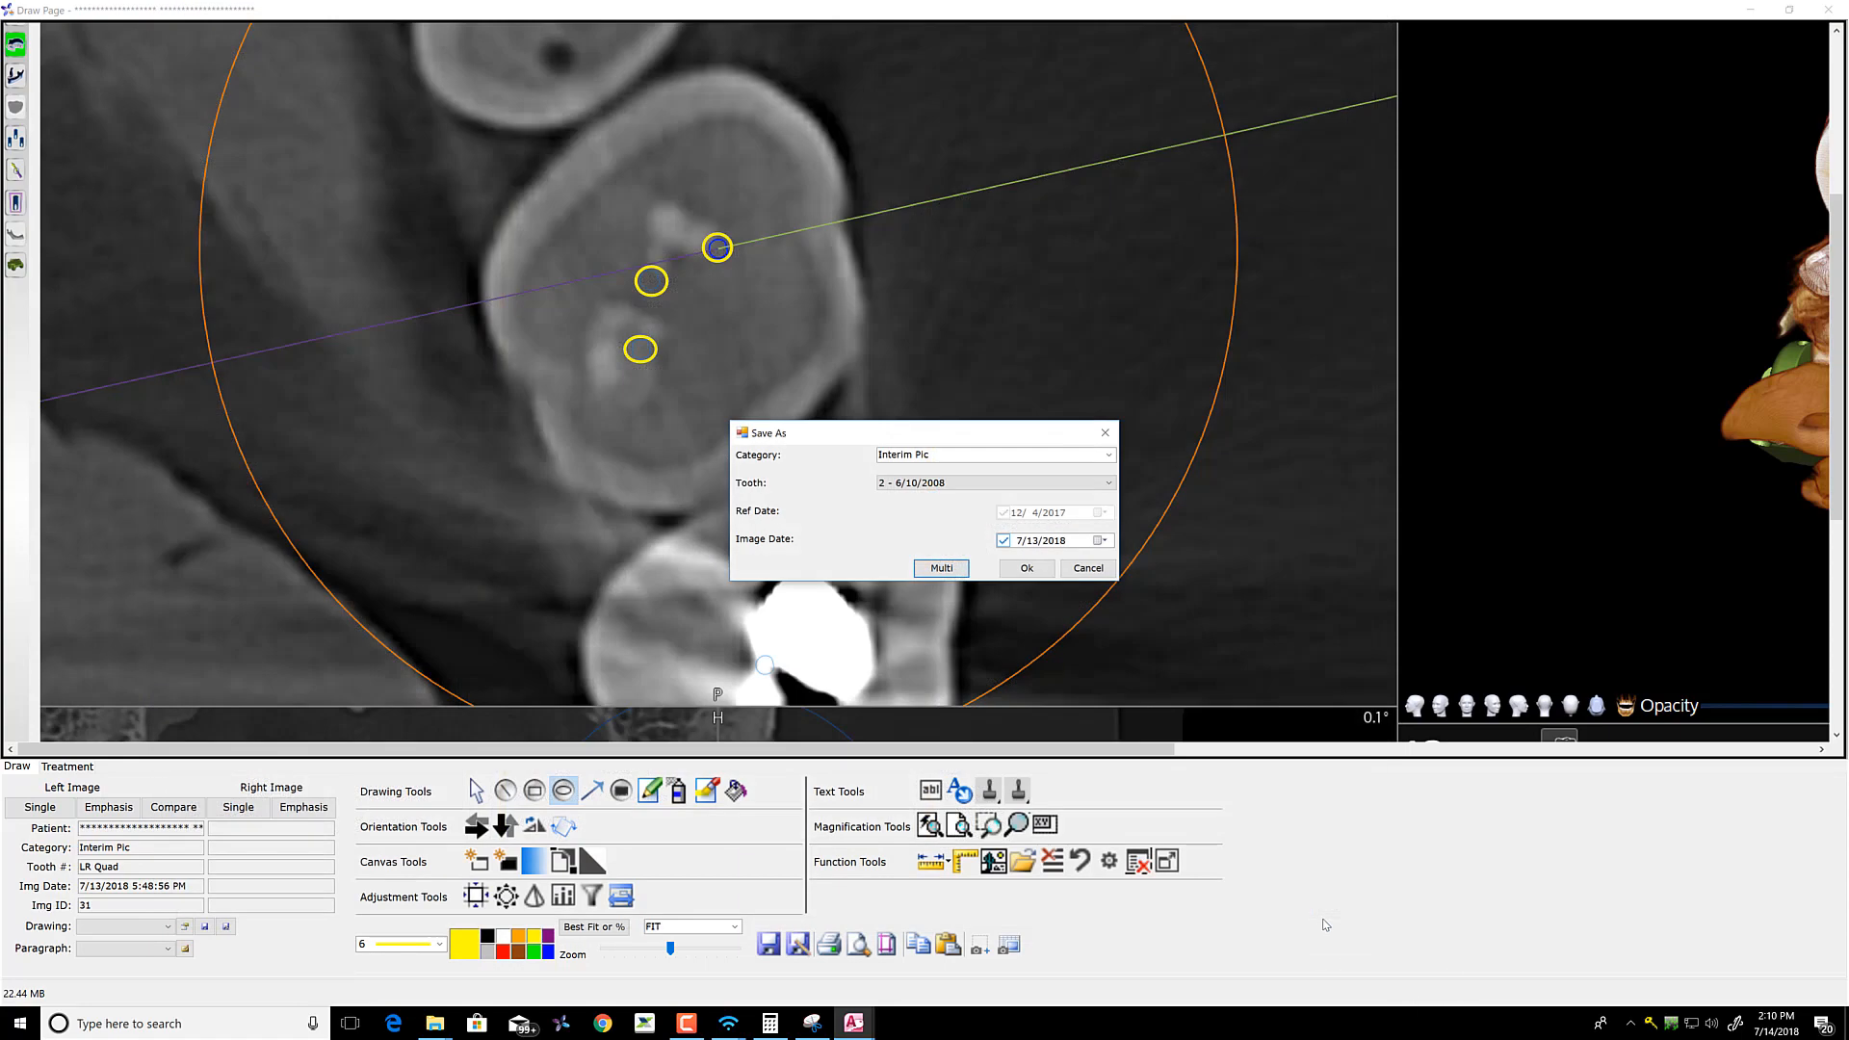
{"action": "left_click", "coordinate": [1030, 569]}
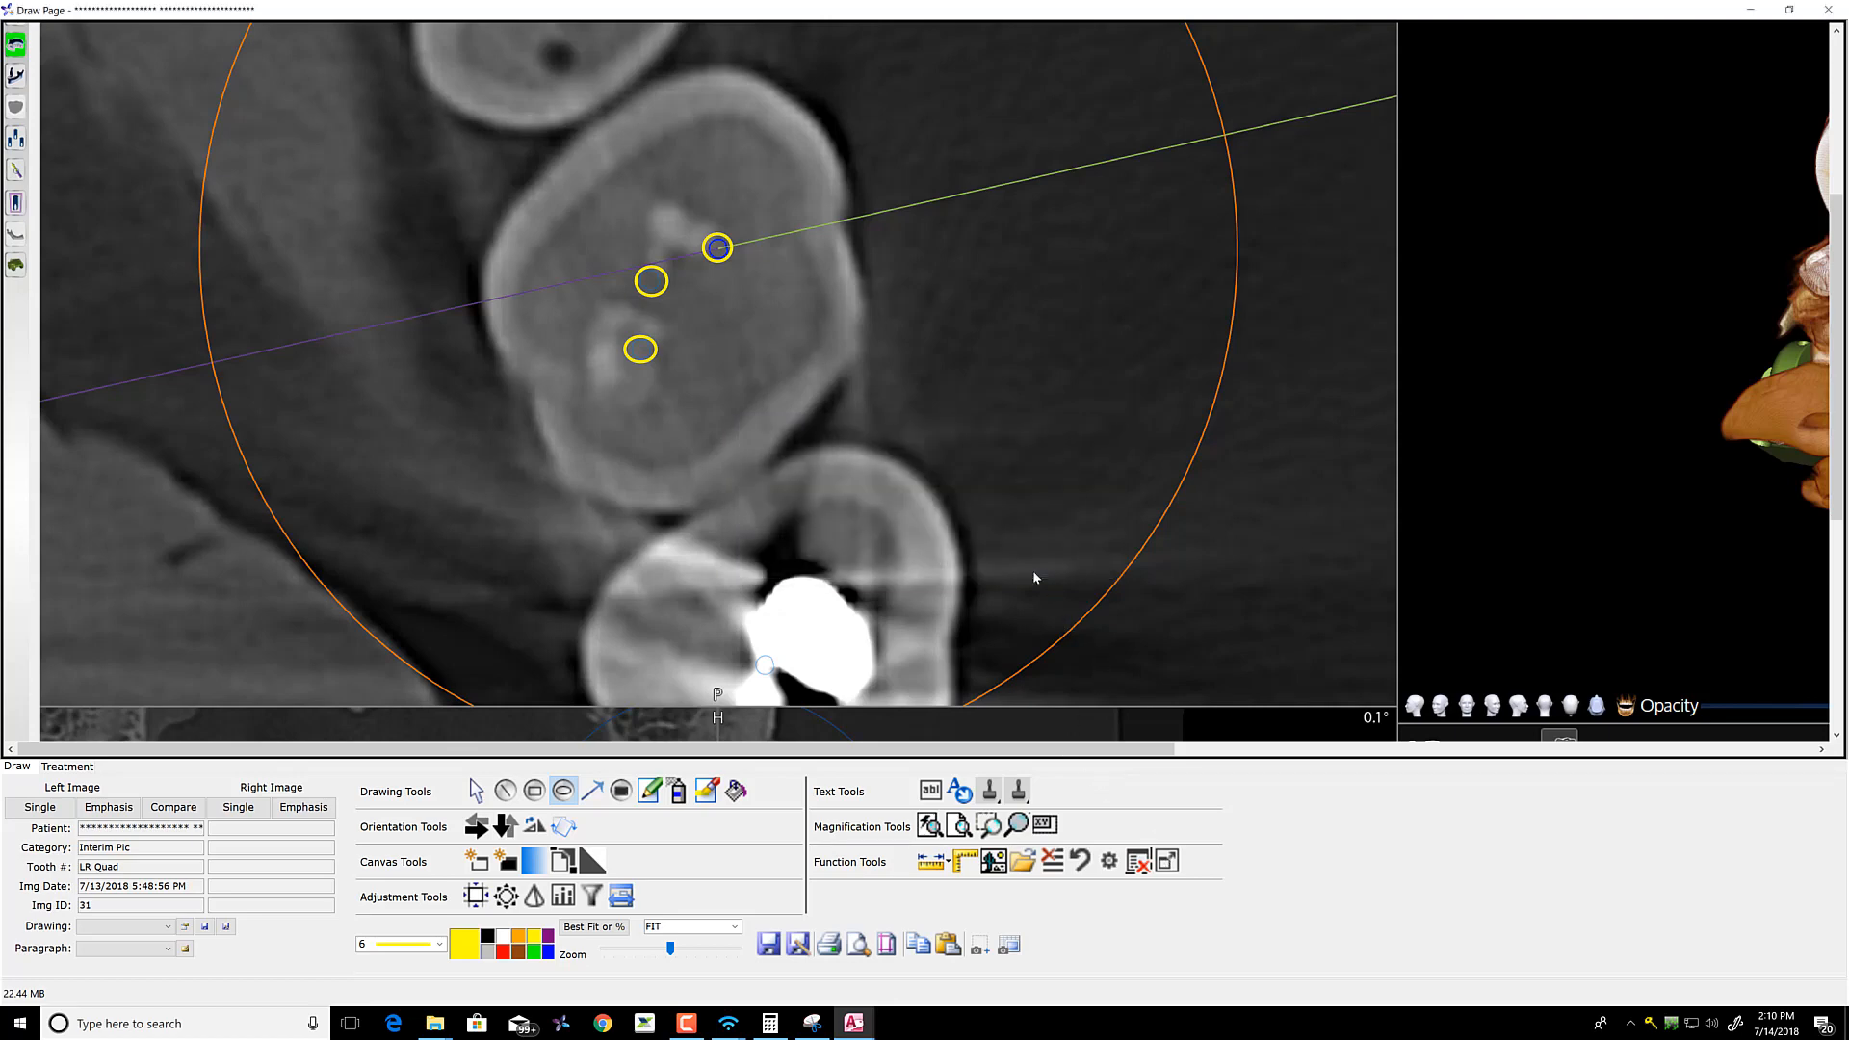
{"action": "key", "text": "Return"}
{"action": "left_click", "coordinate": [1828, 12]}
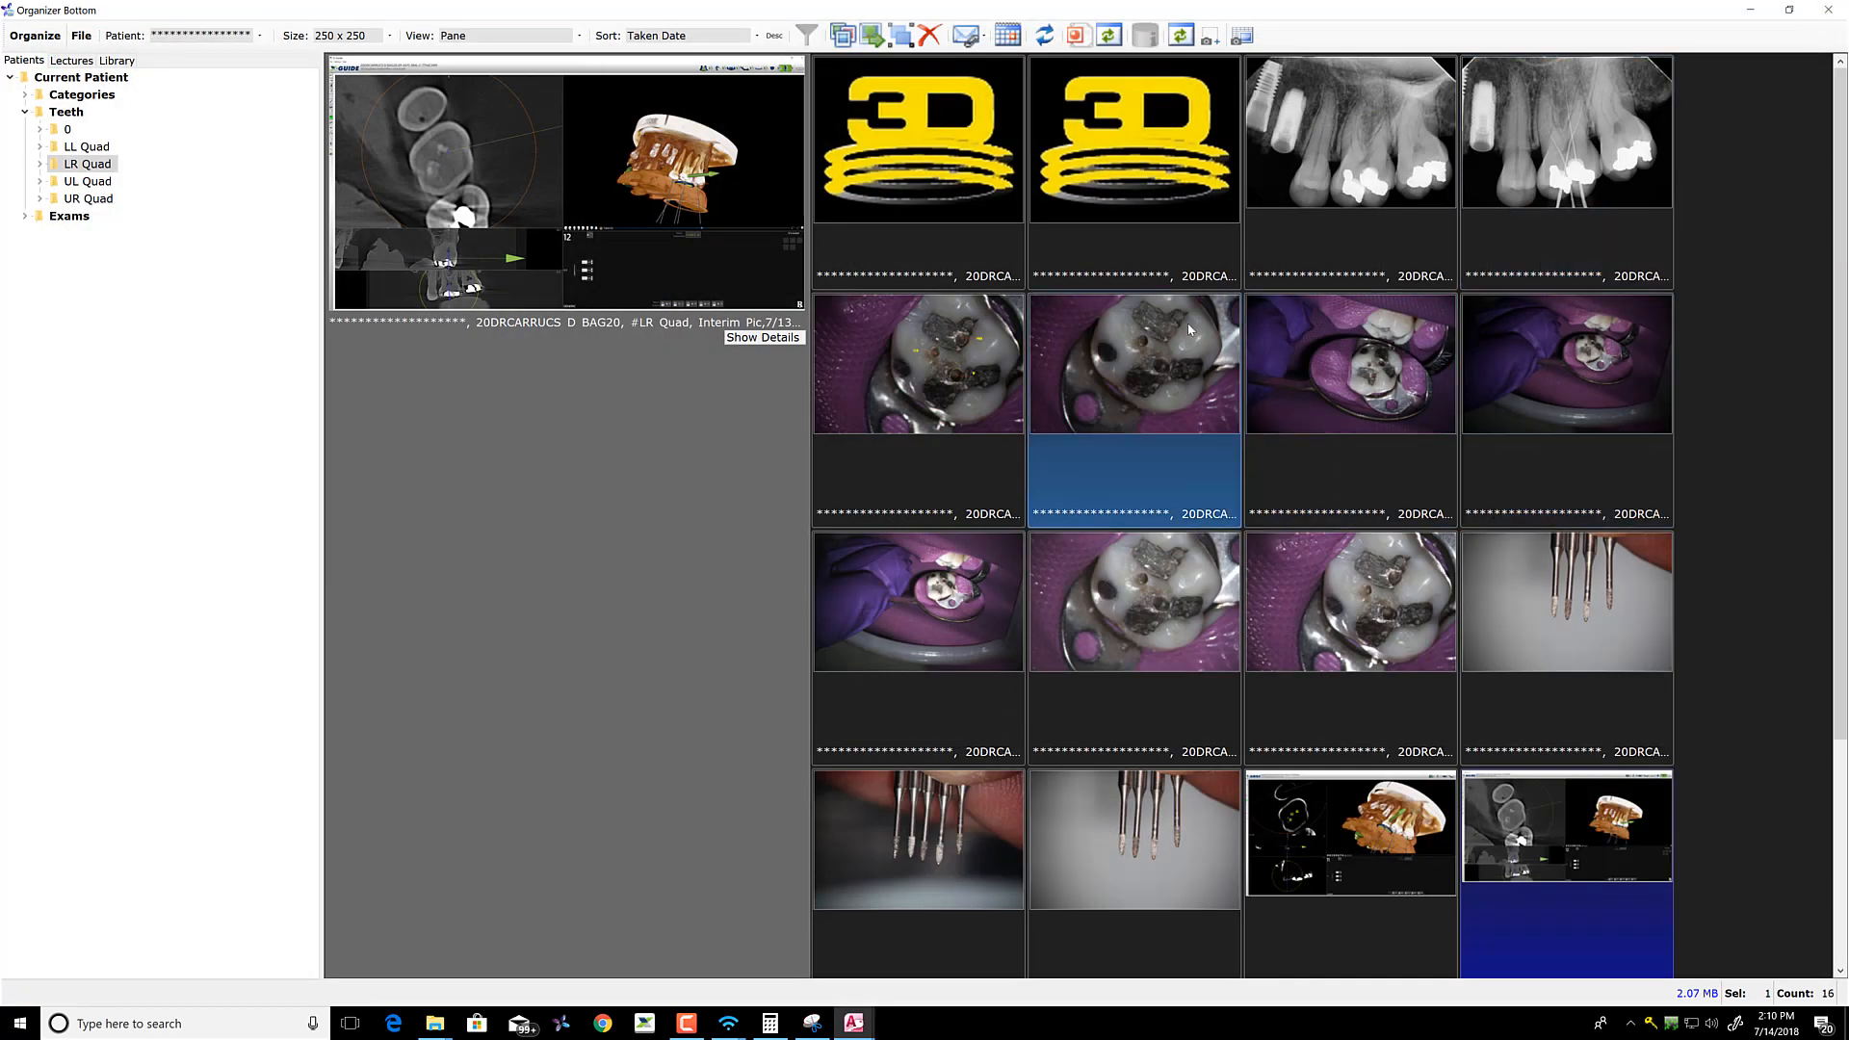
View all images in the lecture folder "1 test folder" as a slideshow, from the labelled photo through to the X-Guide screenshot
{"action": "left_click", "coordinate": [72, 61]}
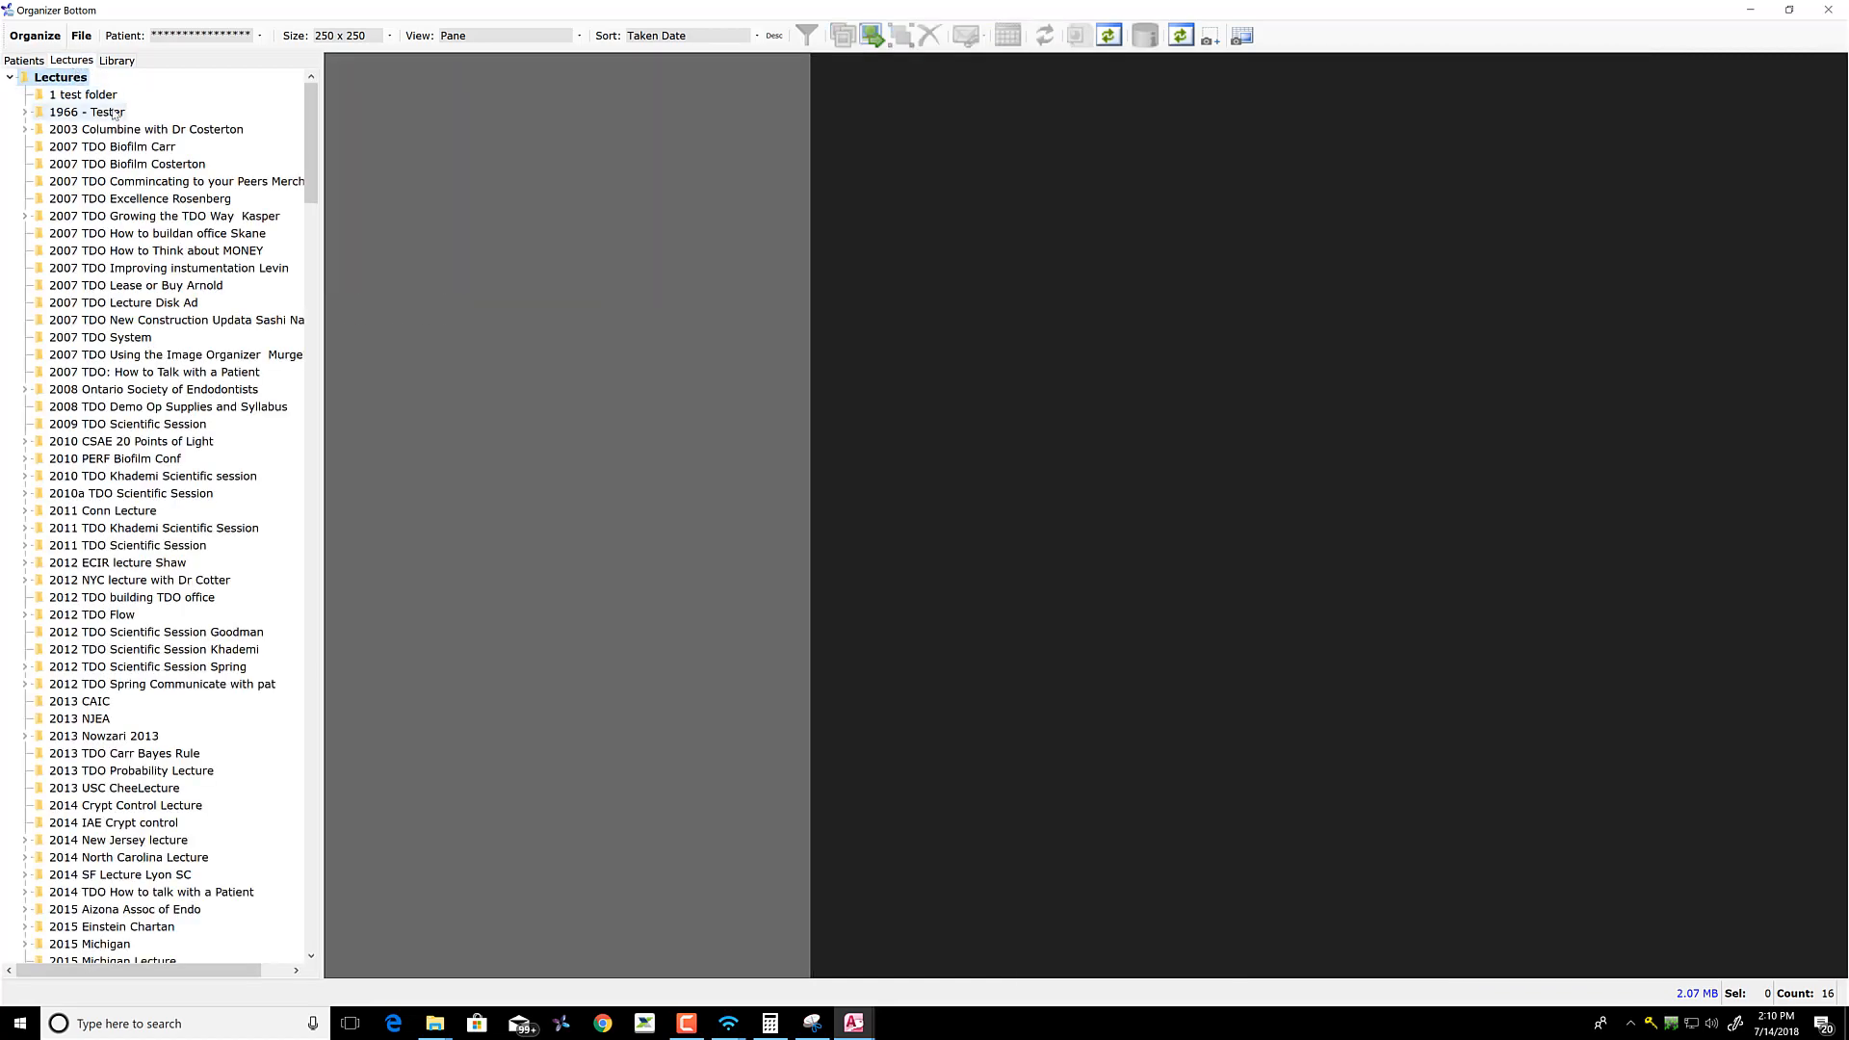
{"action": "left_click", "coordinate": [99, 96]}
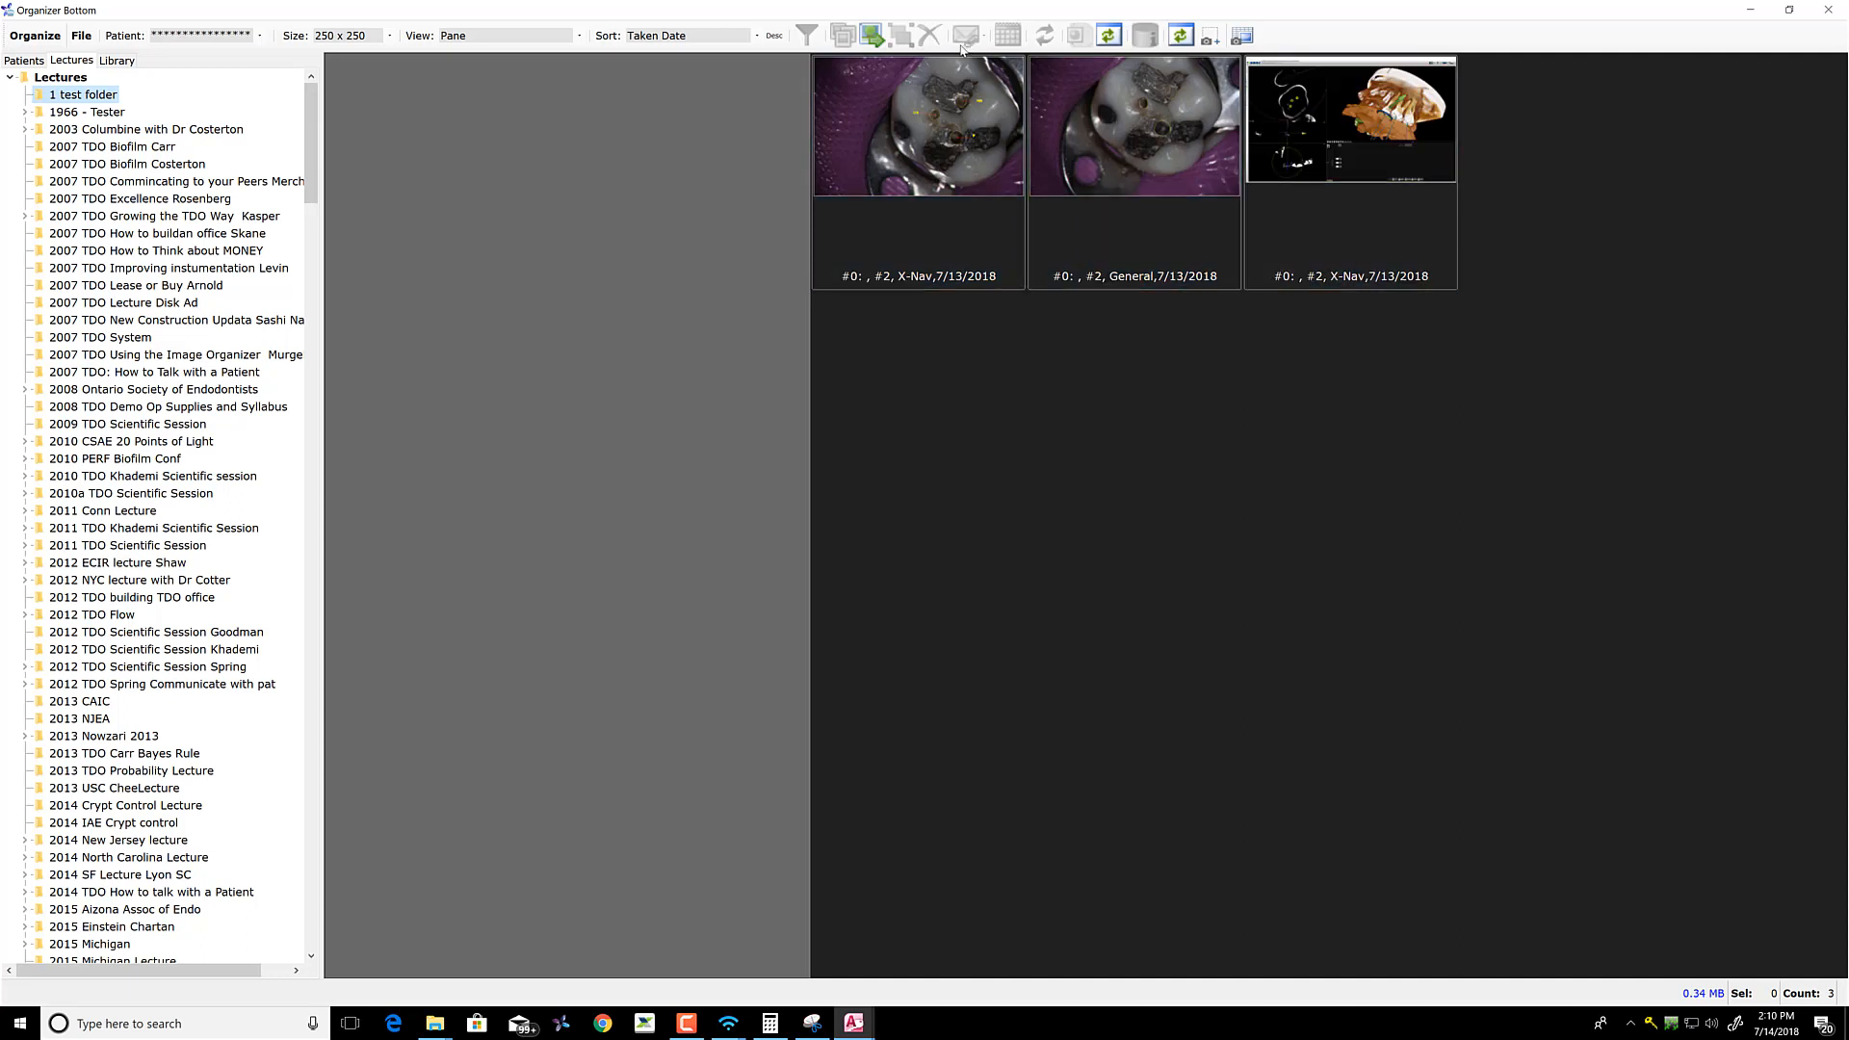
{"action": "left_click", "coordinate": [932, 228]}
{"action": "left_click", "coordinate": [1338, 216], "text": "shift"}
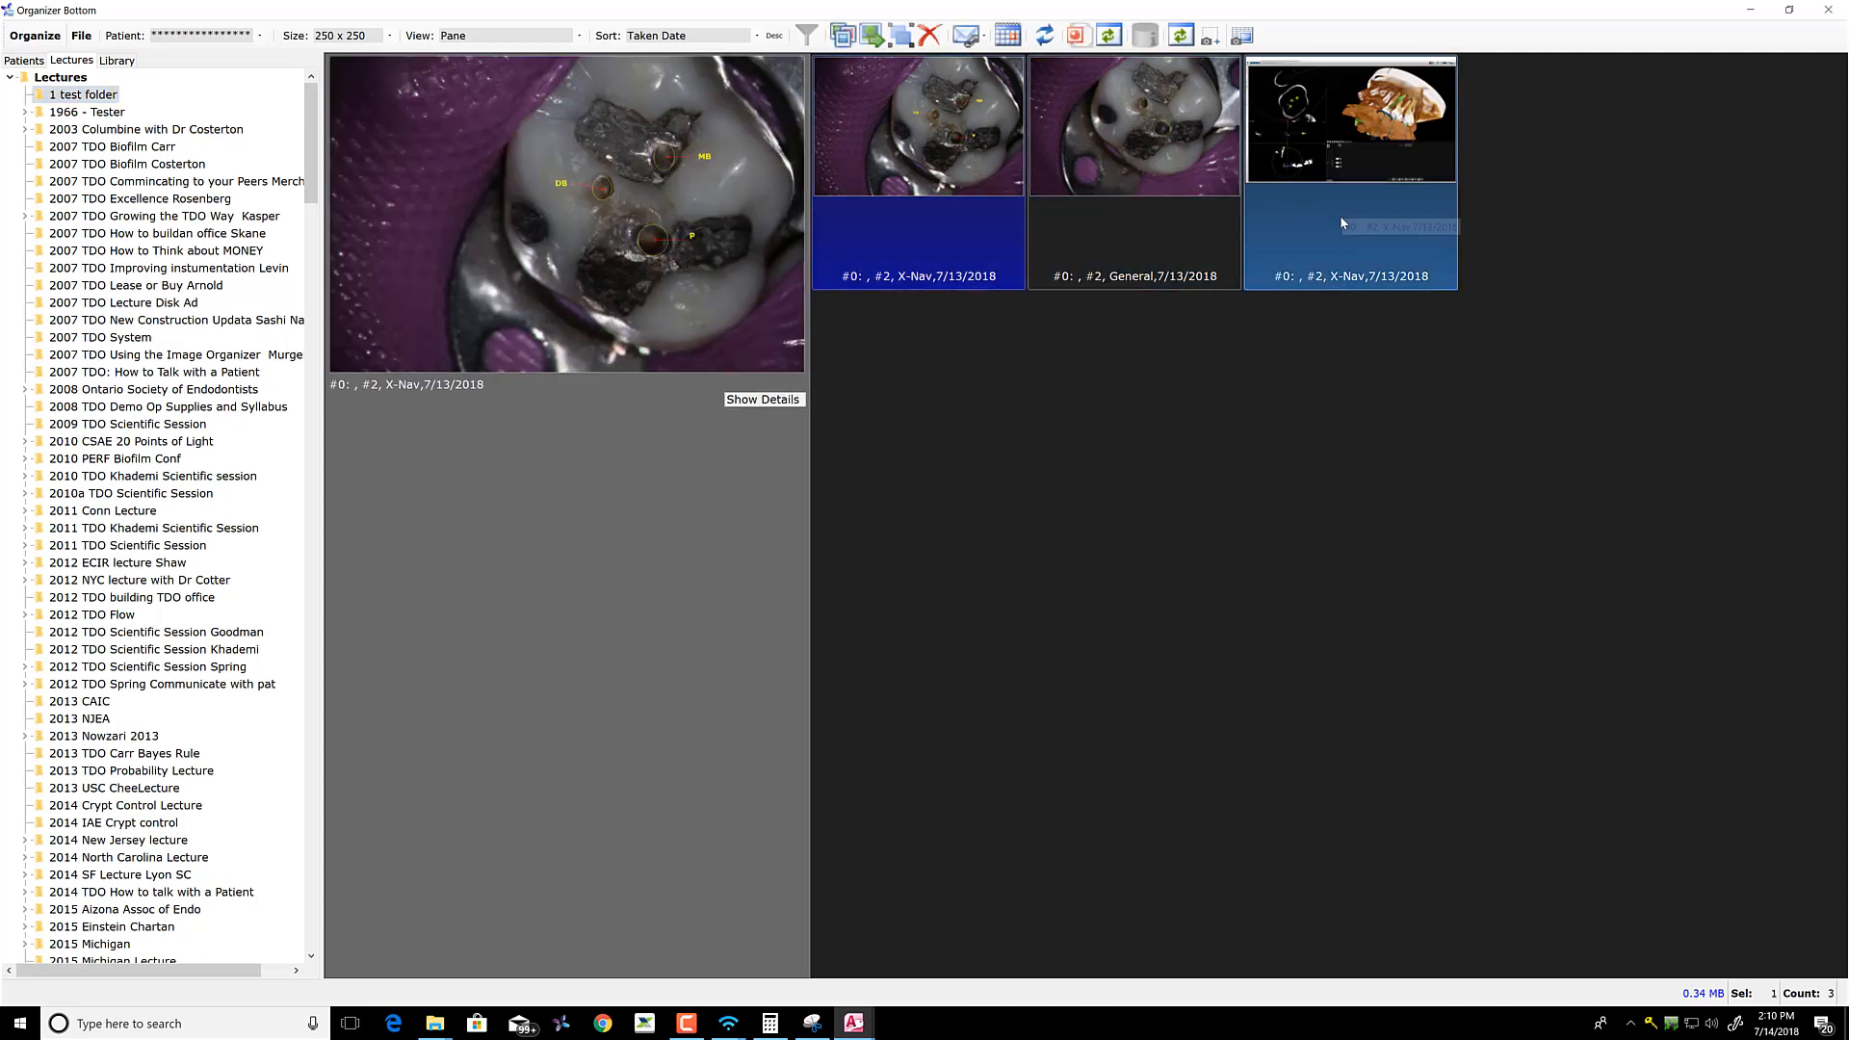
{"action": "left_click", "coordinate": [855, 45]}
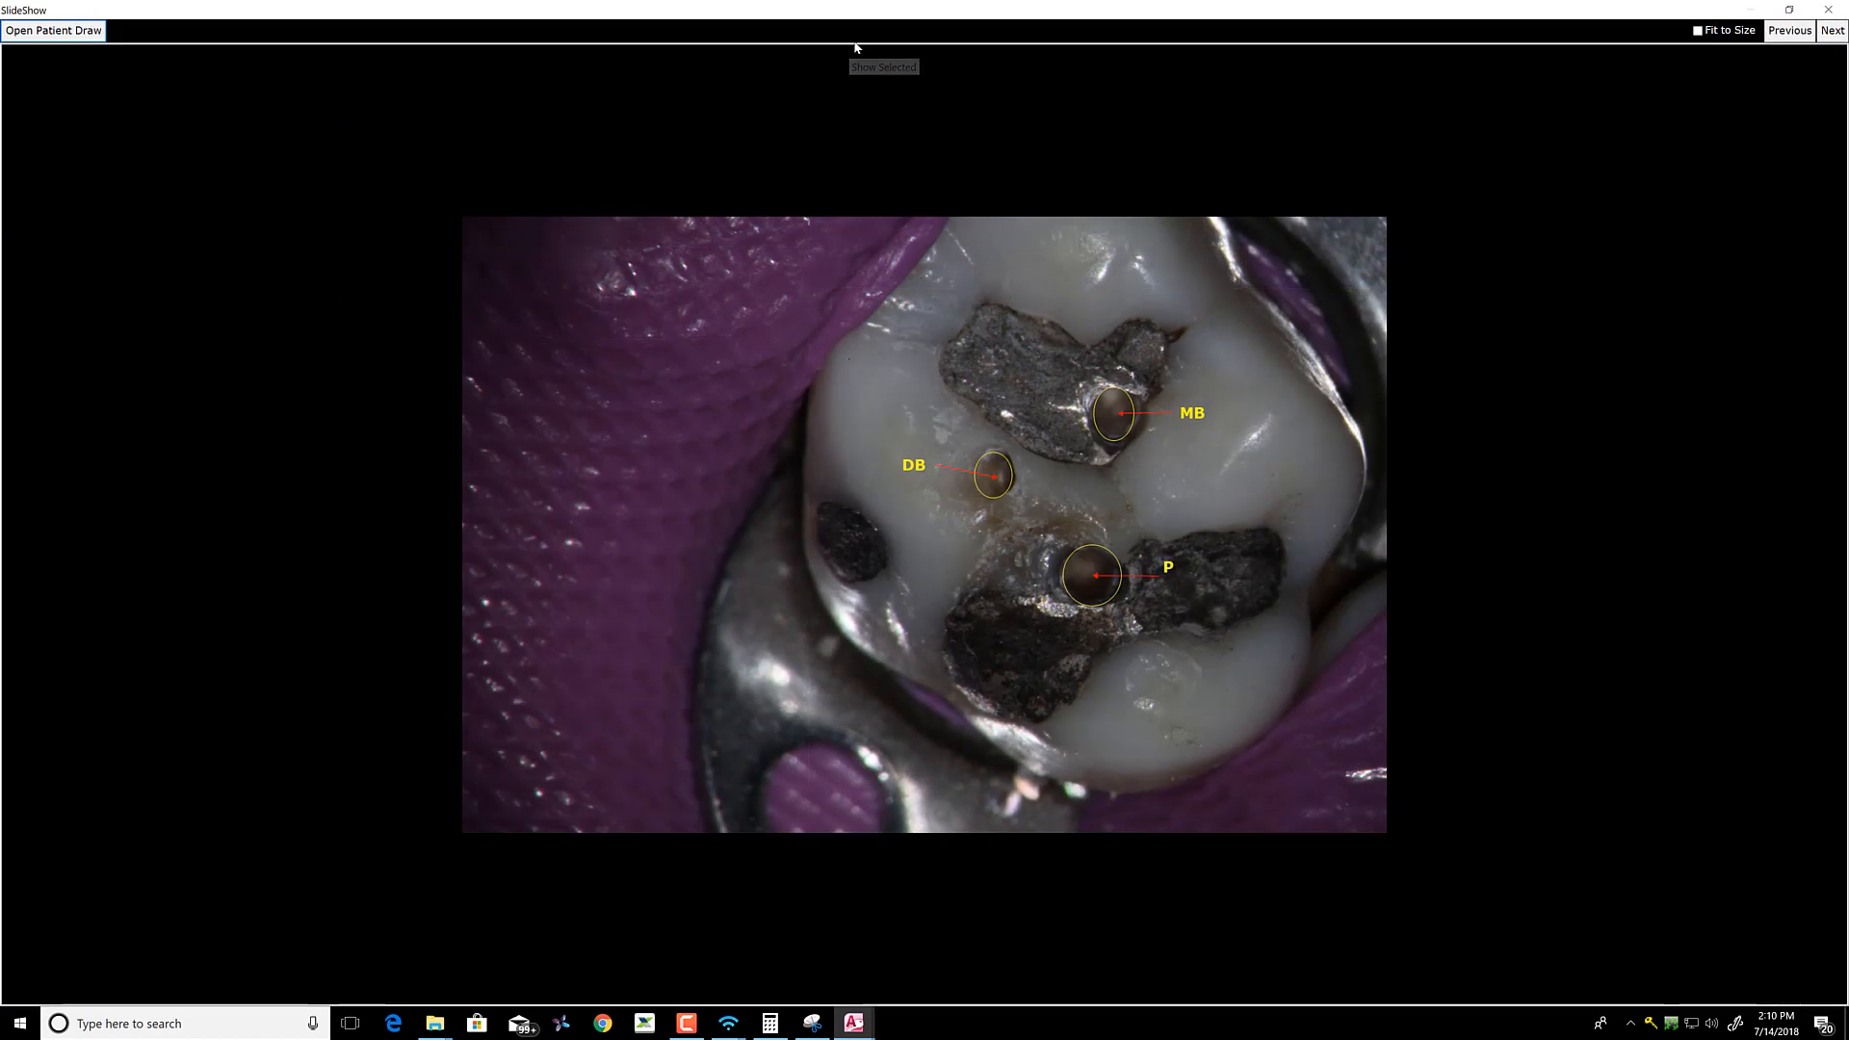
{"action": "left_click", "coordinate": [1831, 31]}
{"action": "left_click", "coordinate": [1830, 32]}
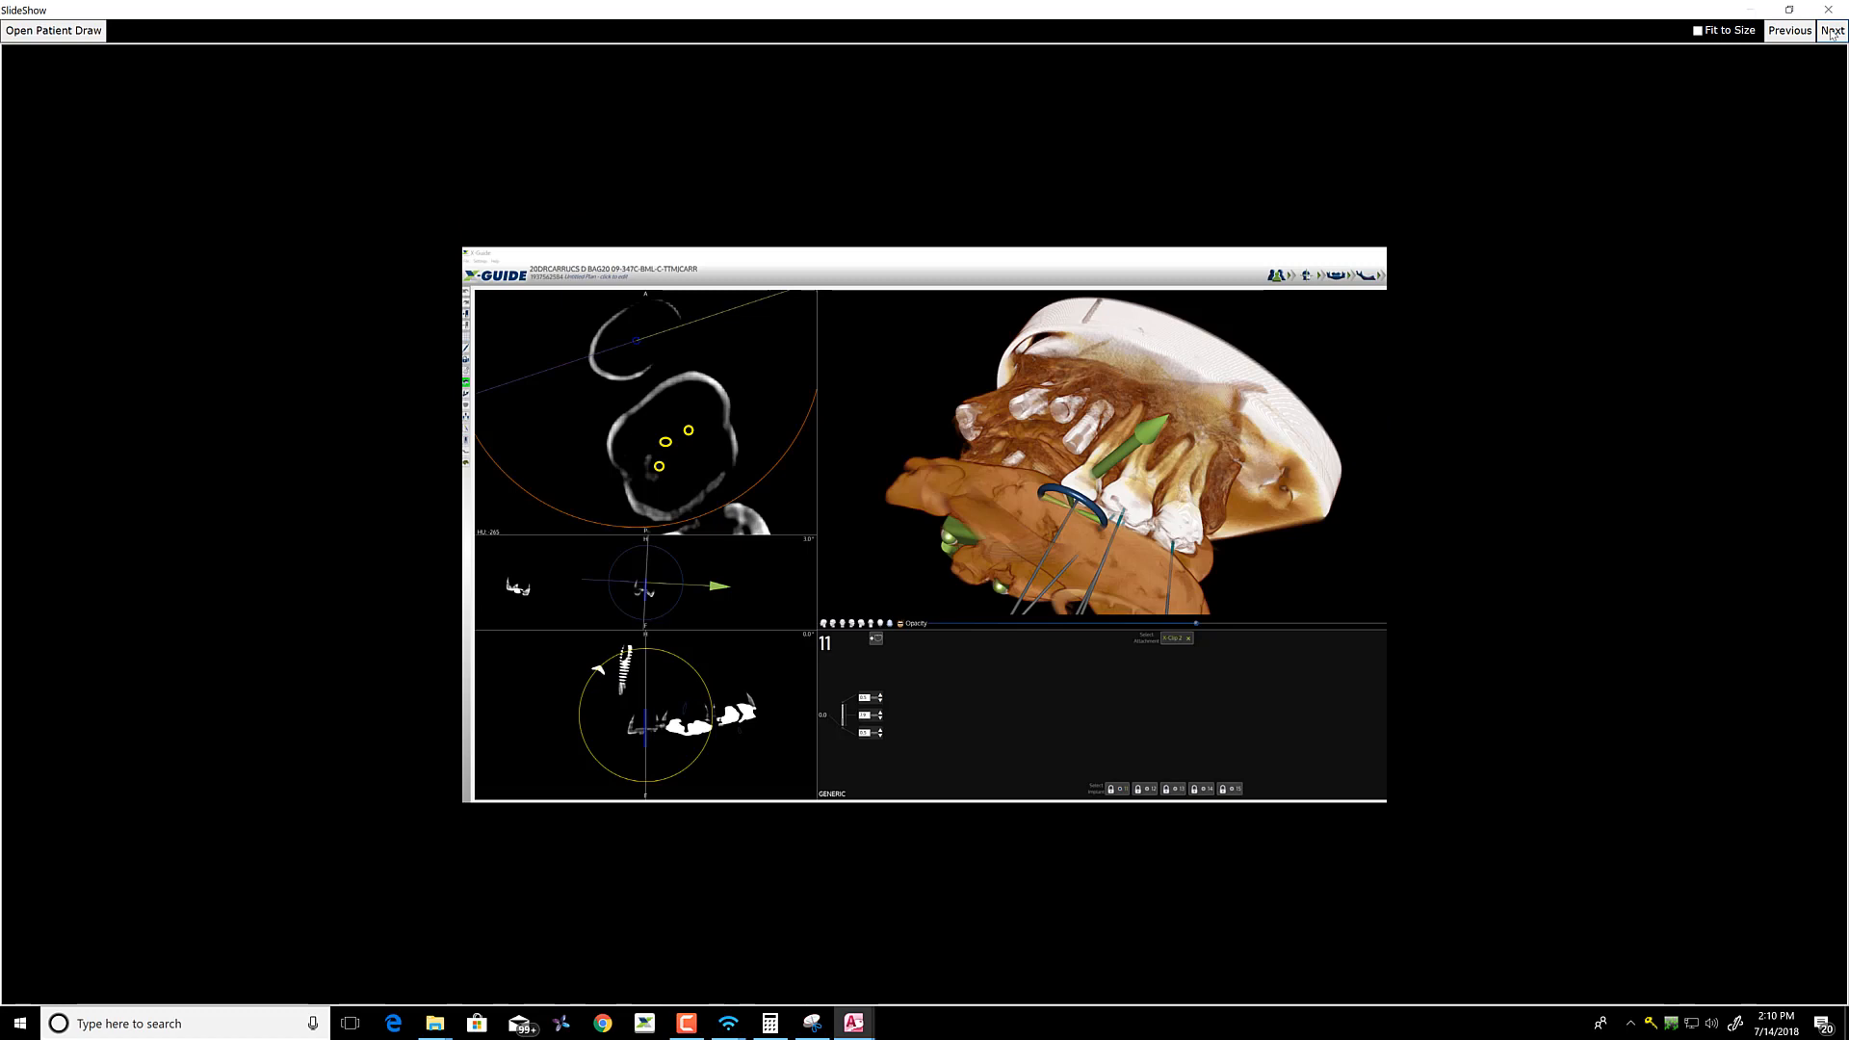
{"action": "left_click", "coordinate": [1827, 9]}
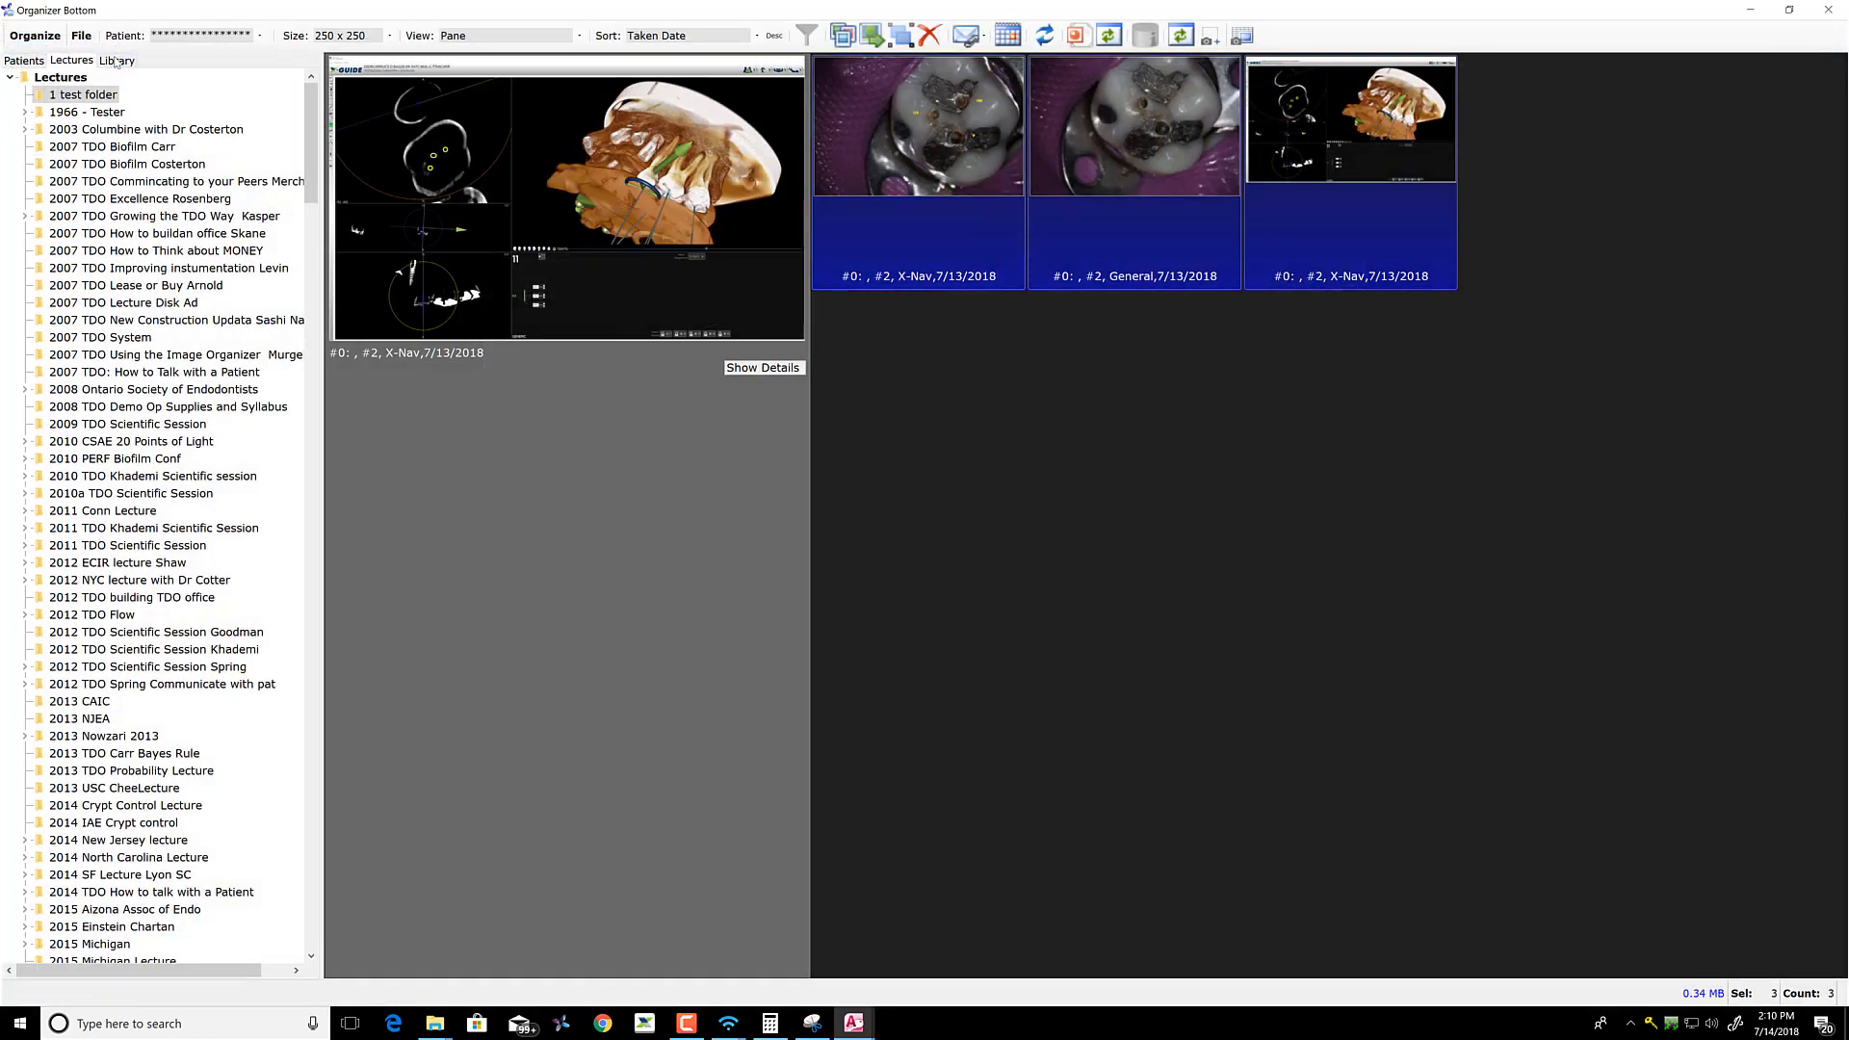
Open the library folder "1test folder" and show all its images, from the labelled tooth photo to the Interim Pic, as a slideshow
{"action": "left_click", "coordinate": [116, 61]}
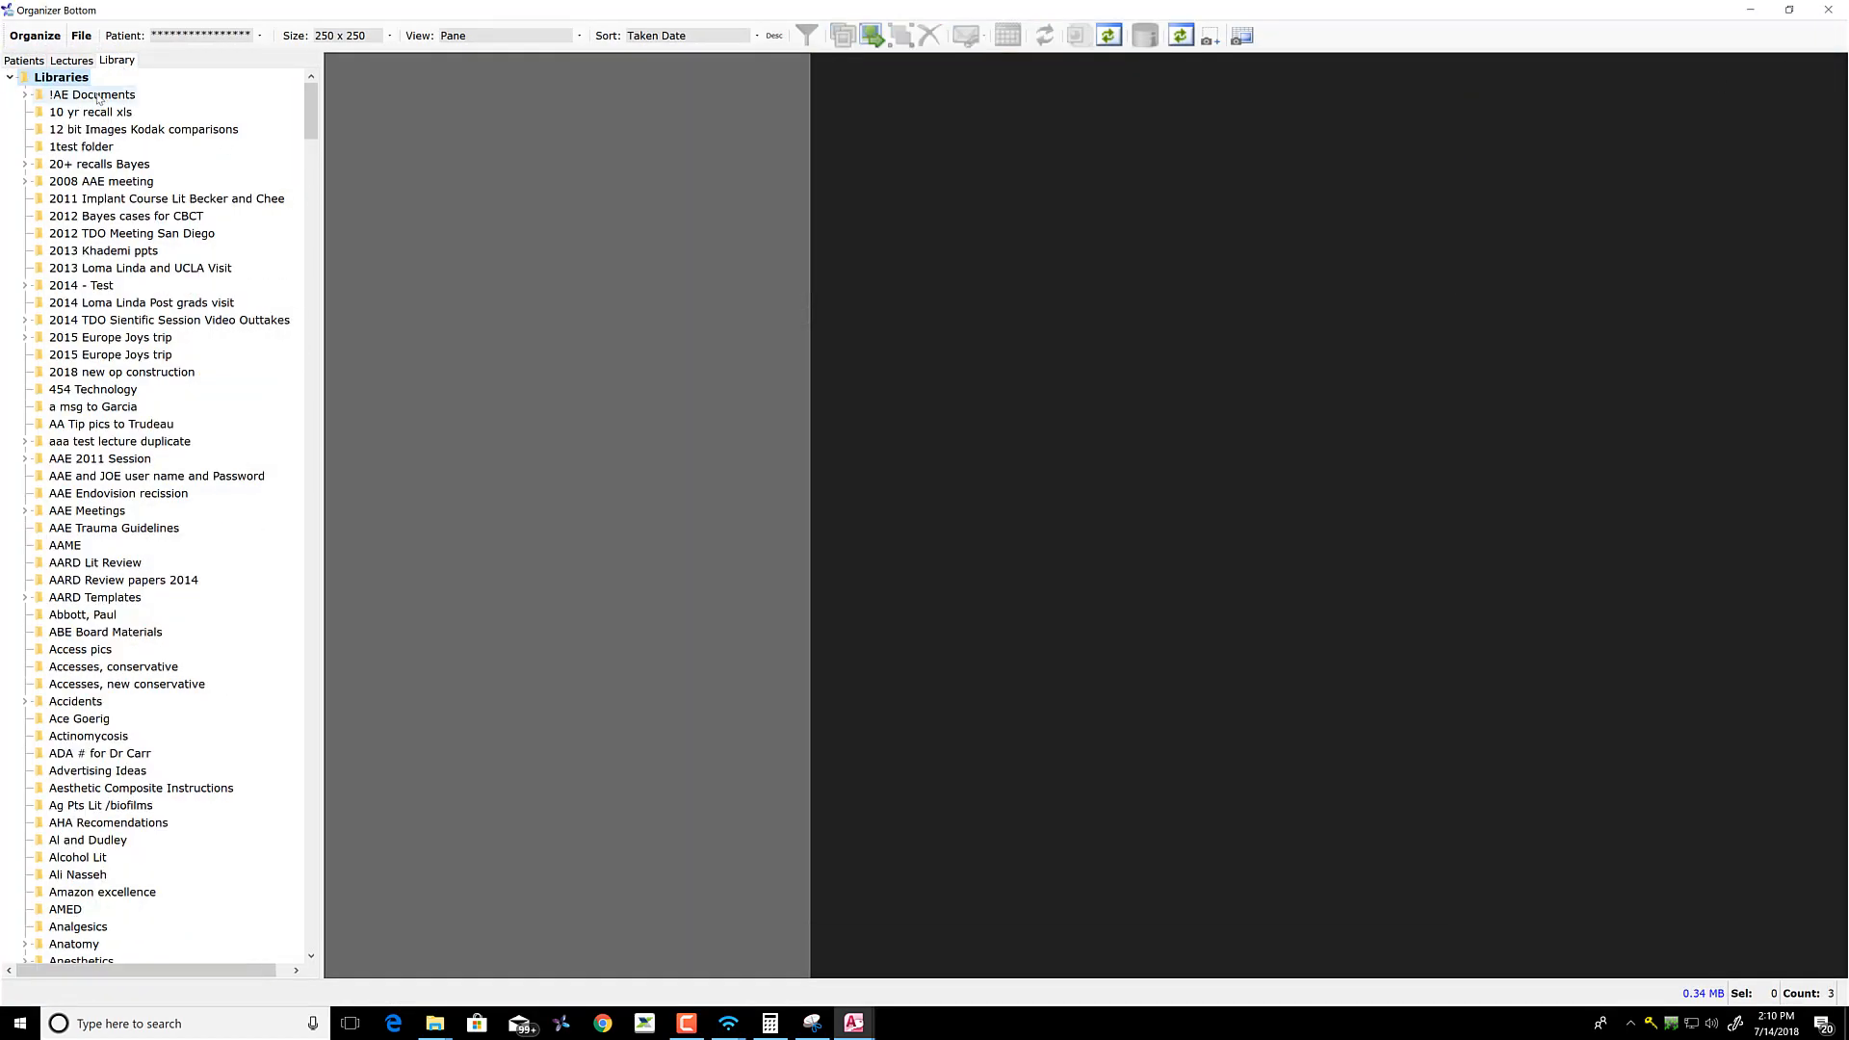
{"action": "left_click", "coordinate": [102, 151]}
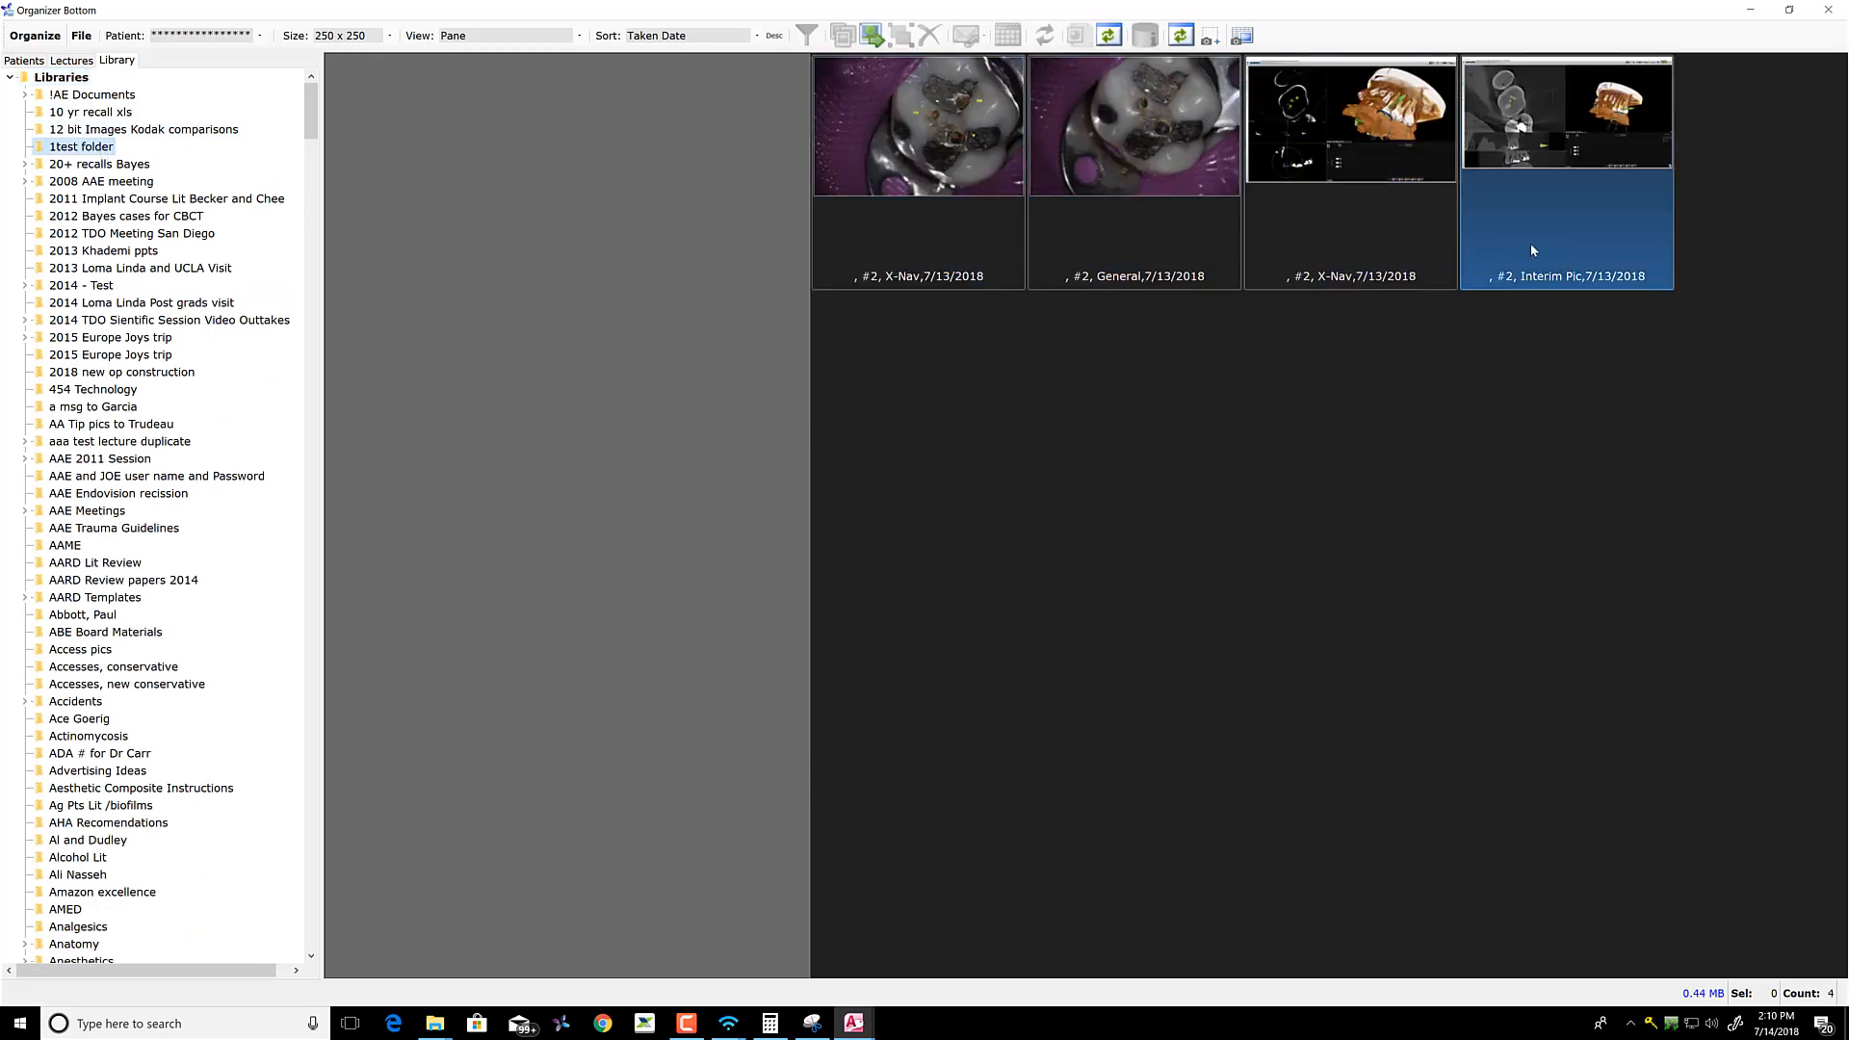
{"action": "left_click", "coordinate": [909, 170]}
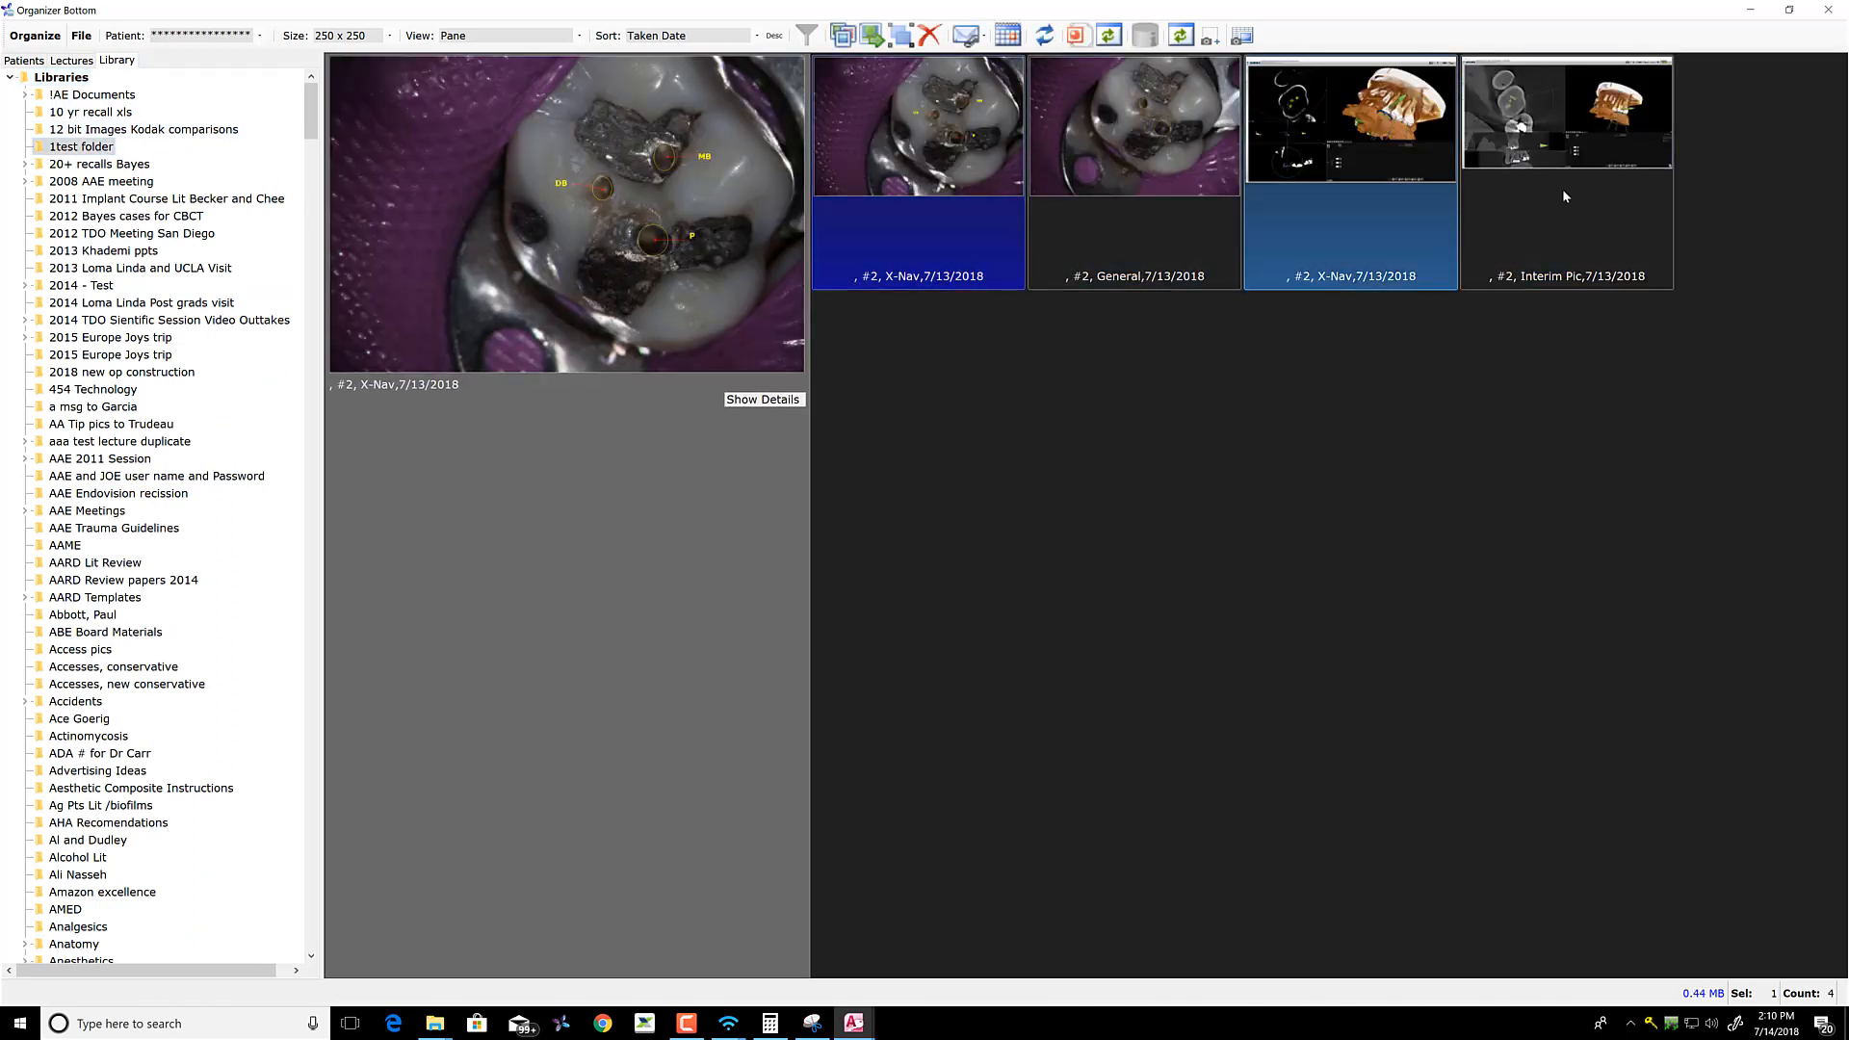
{"action": "left_click", "coordinate": [1635, 193], "text": "shift"}
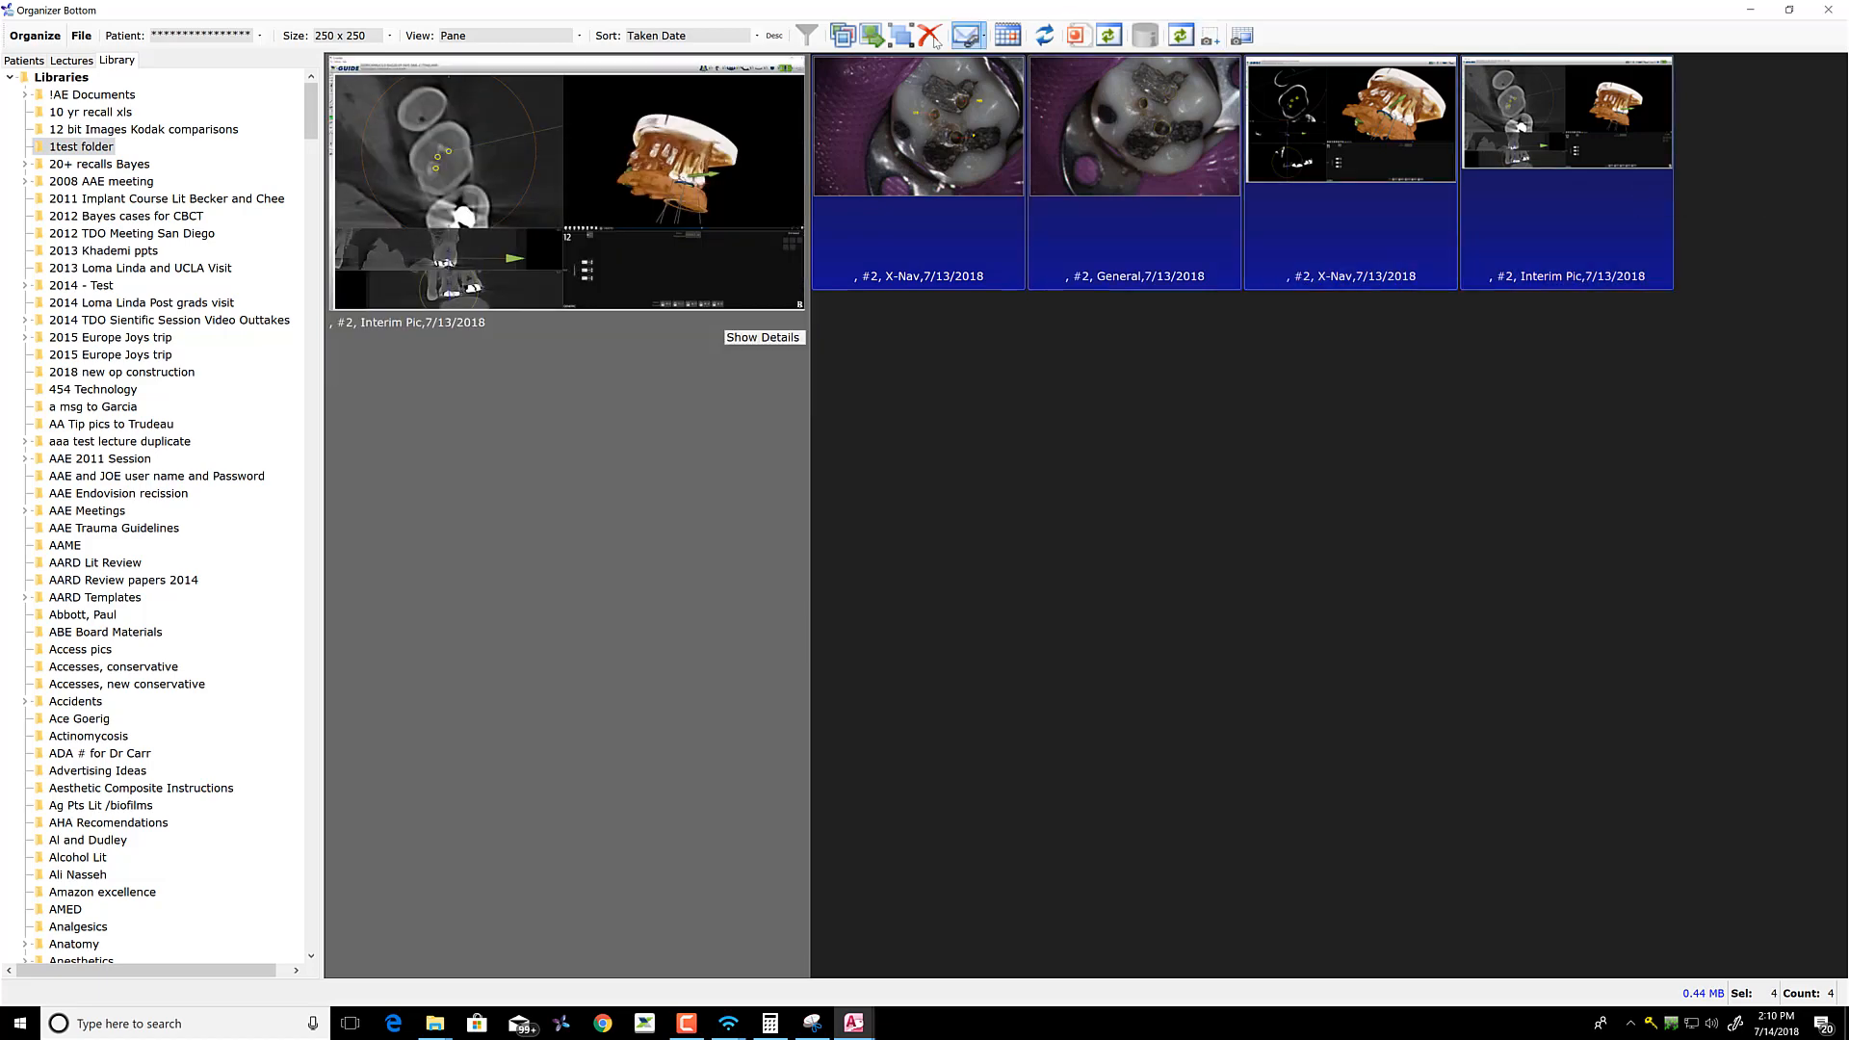
{"action": "left_click", "coordinate": [849, 48]}
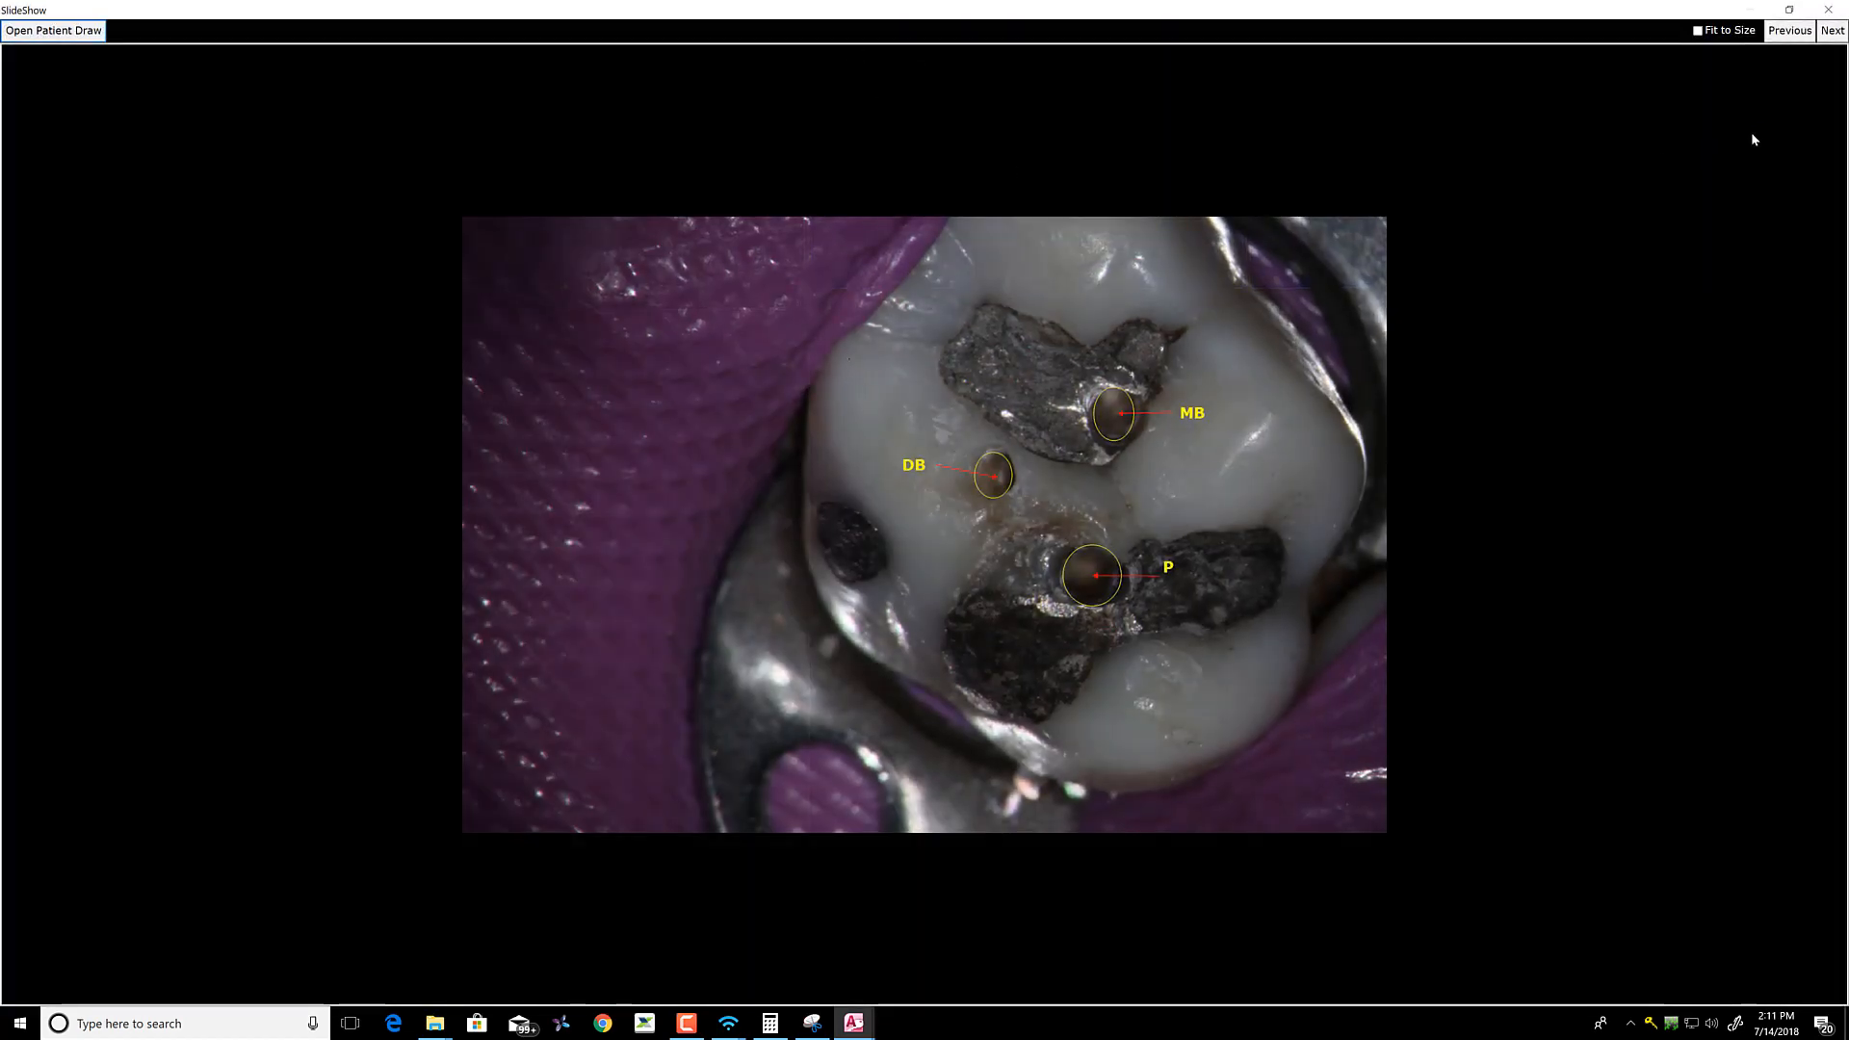
Page through the slideshow to the grey CT X-Guide screenshot, and close the slideshow and the Organizer Bottom window
{"action": "left_click", "coordinate": [1832, 30]}
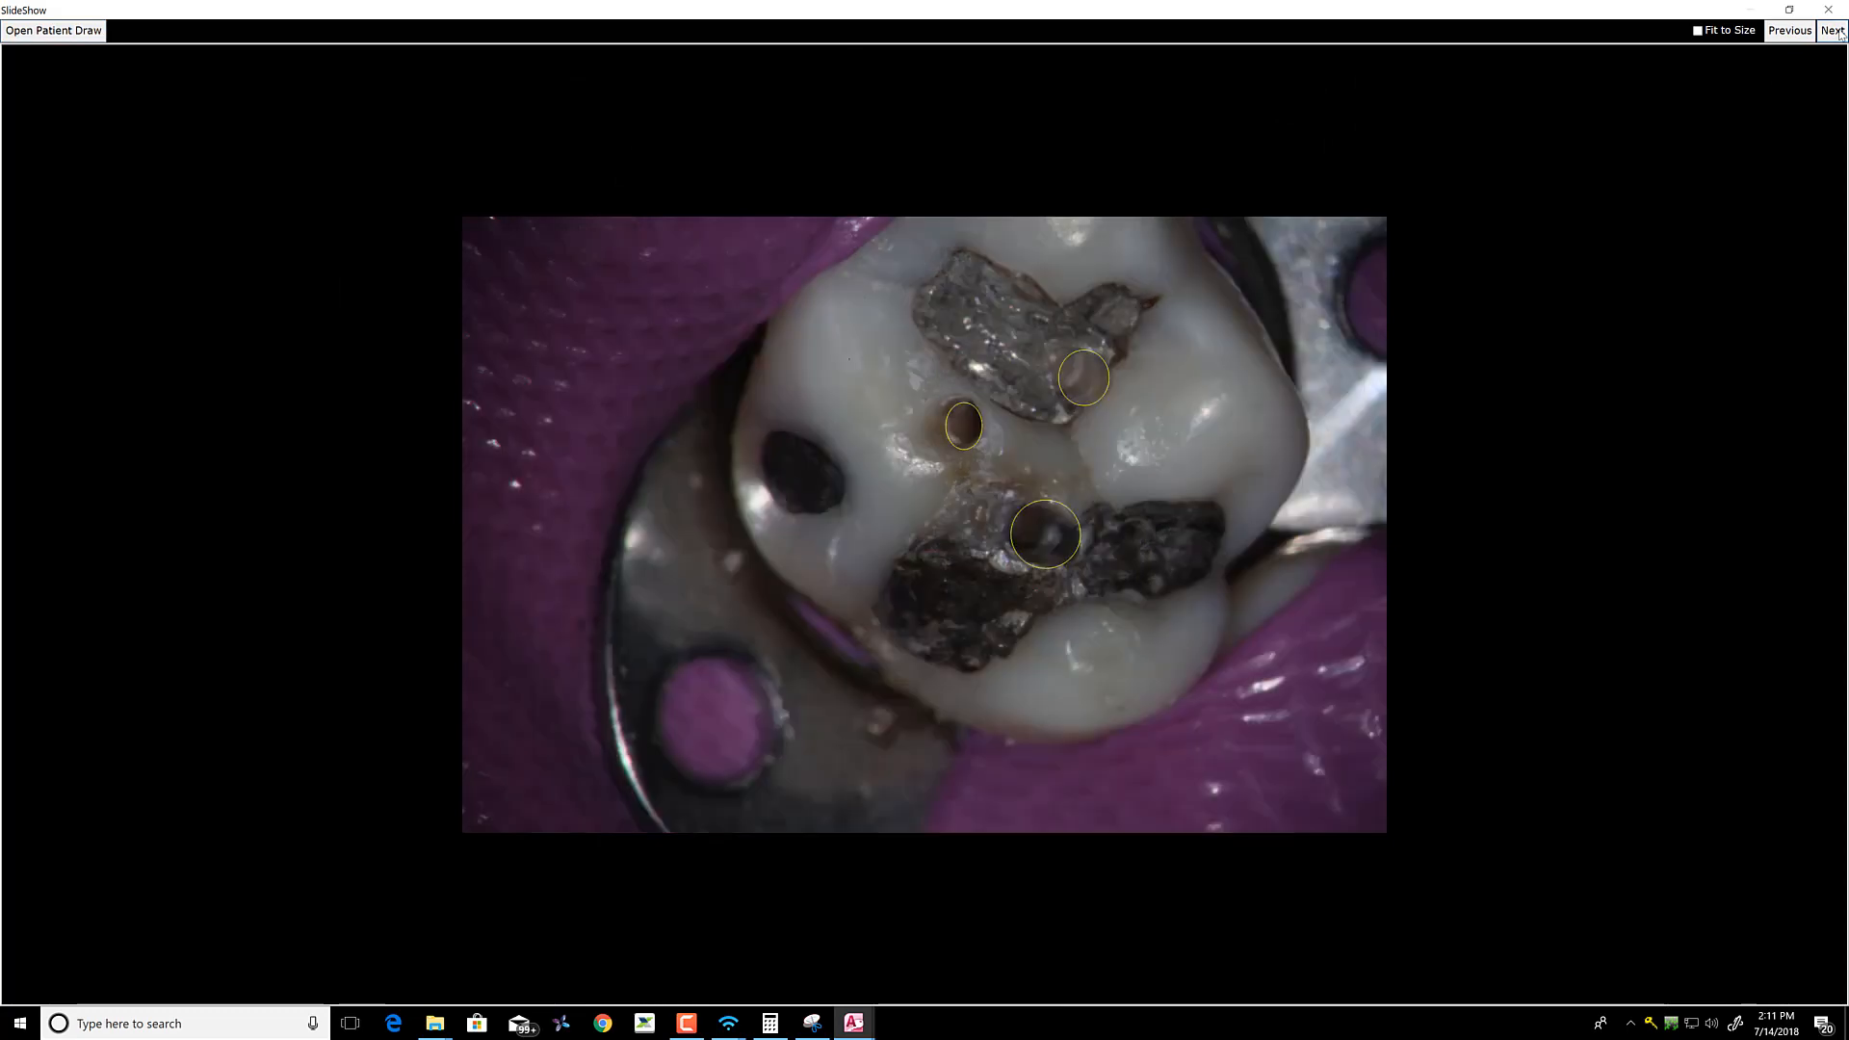
{"action": "left_click", "coordinate": [1832, 31]}
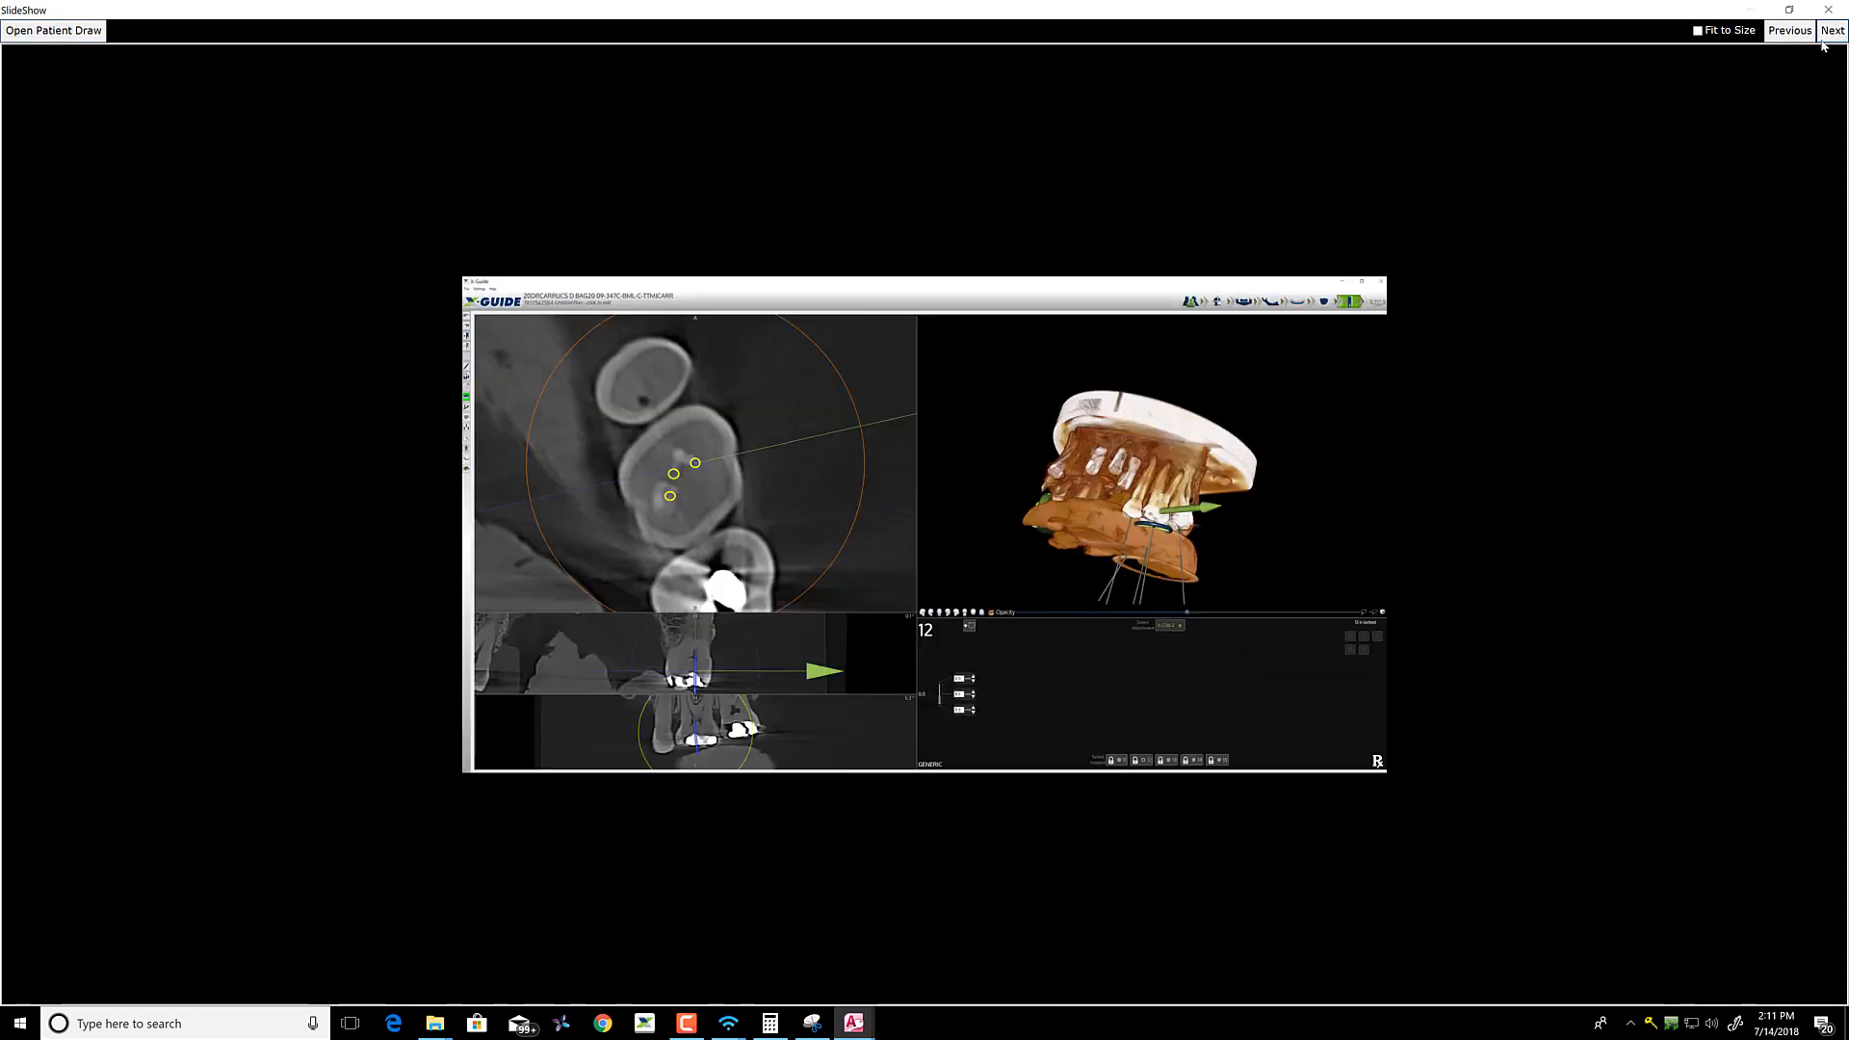
{"action": "left_click", "coordinate": [1829, 10]}
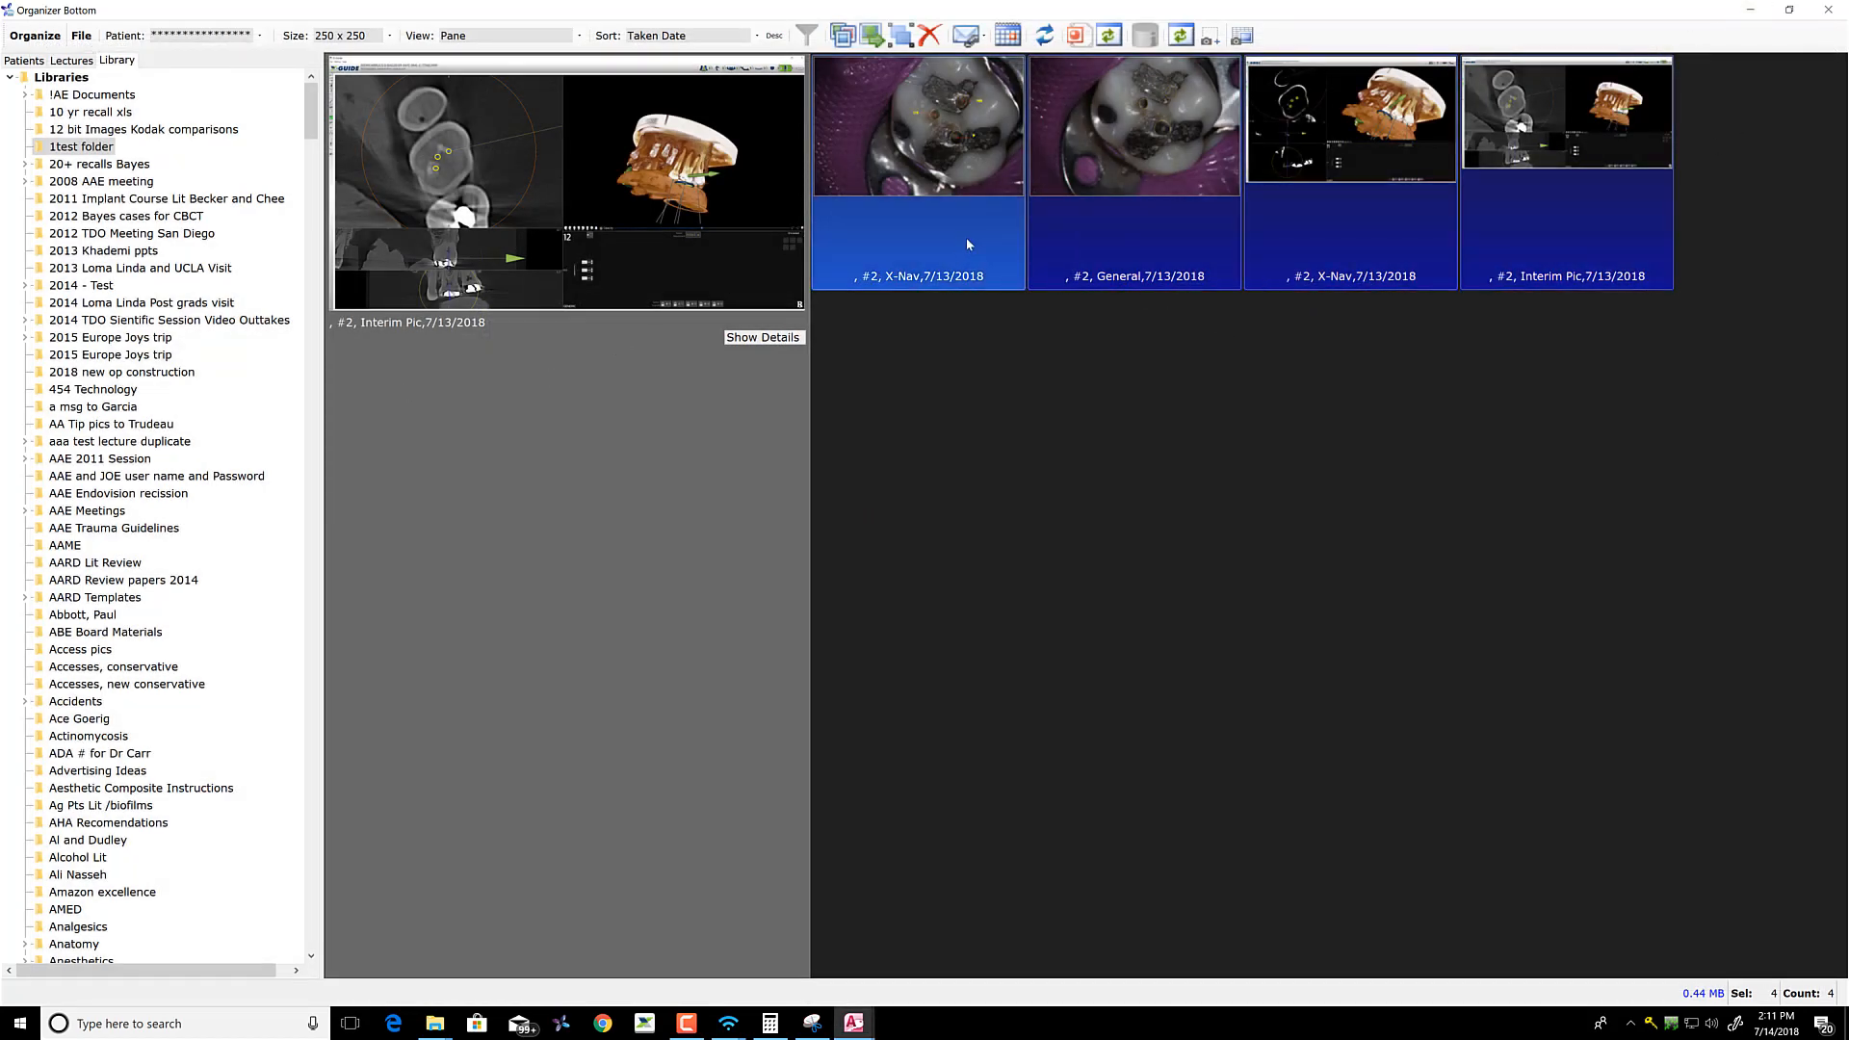
{"action": "left_click", "coordinate": [1825, 11]}
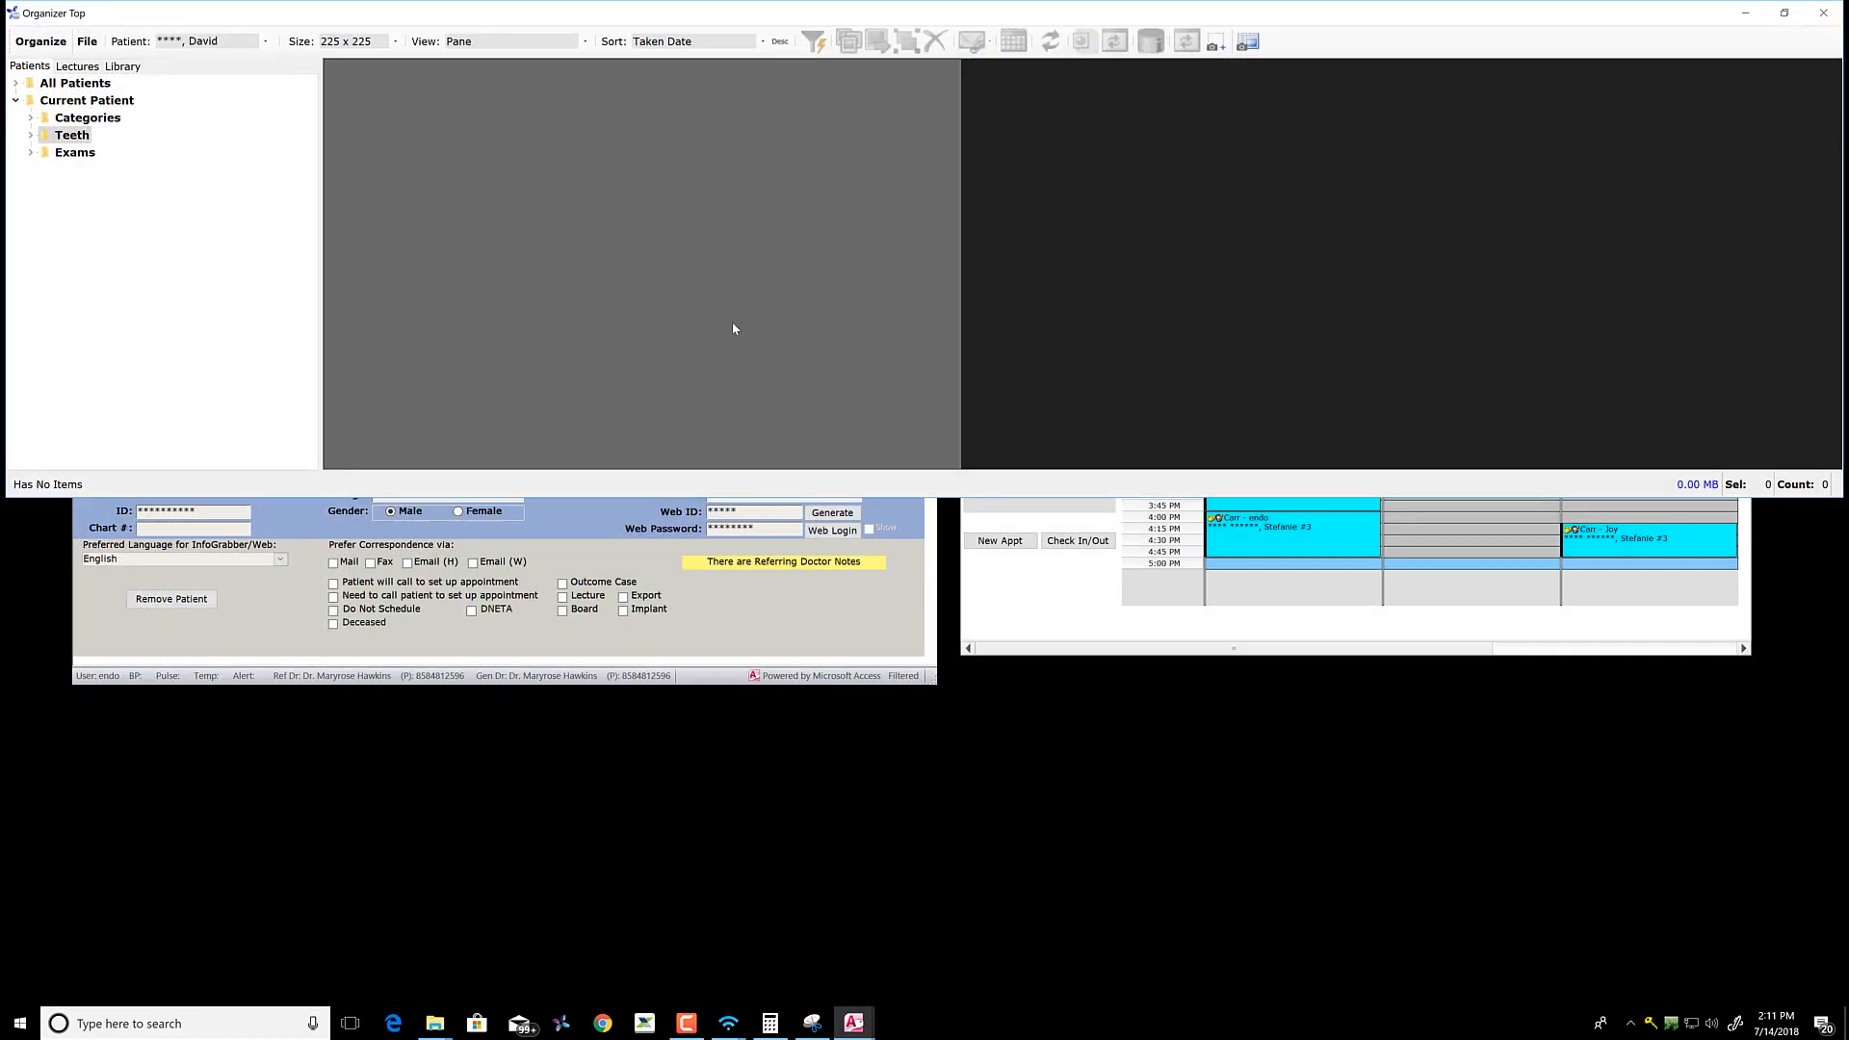